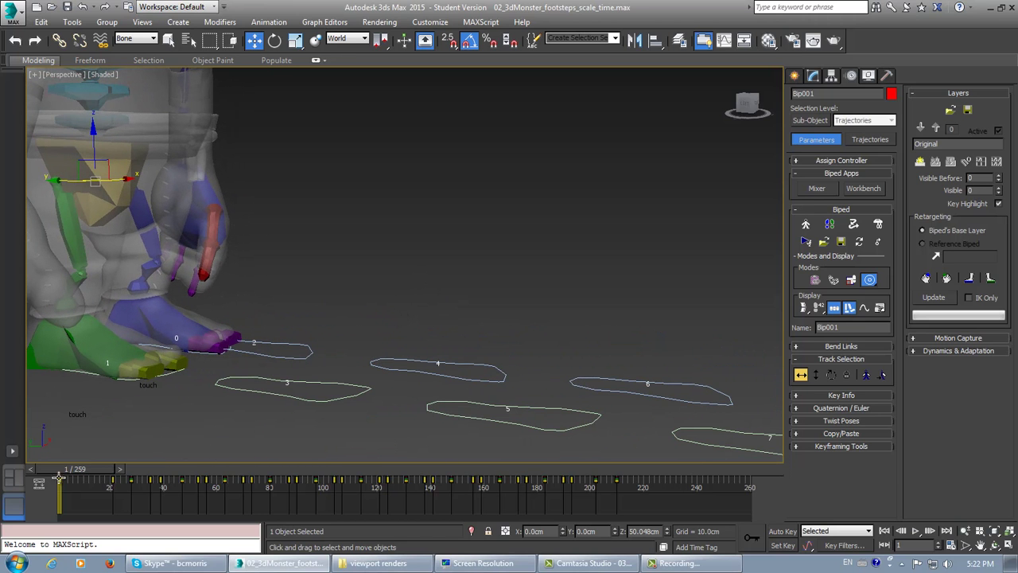
# Step: Select the biped's right foot and scrub the animation to frame 32
pyautogui.click(70, 340)
pyautogui.moveTo(181, 424); pyautogui.dragTo(275, 416, button='middle')
pyautogui.moveTo(80, 475); pyautogui.dragTo(155, 462)
pyautogui.press('w')
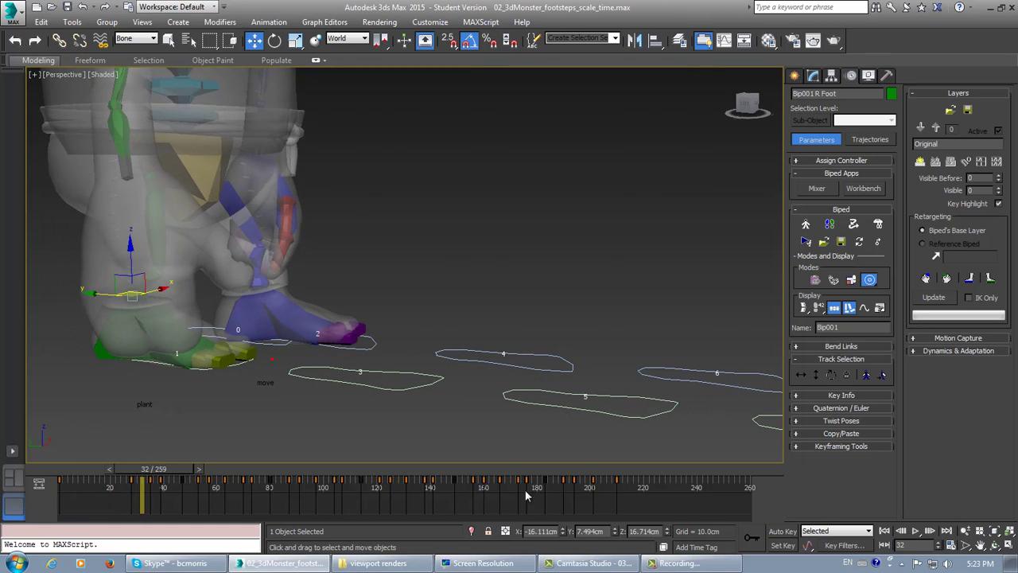
# Step: Switch to the four-viewport layout and frame the feet closely in the Left and Perspective views
pyautogui.click(1009, 545)
pyautogui.moveTo(255, 347); pyautogui.dragTo(268, 310, button='middle')
pyautogui.scroll(2, 254, 351)
pyautogui.scroll(2, 218, 421)
pyautogui.moveTo(217, 420); pyautogui.dragTo(252, 354, button='middle')
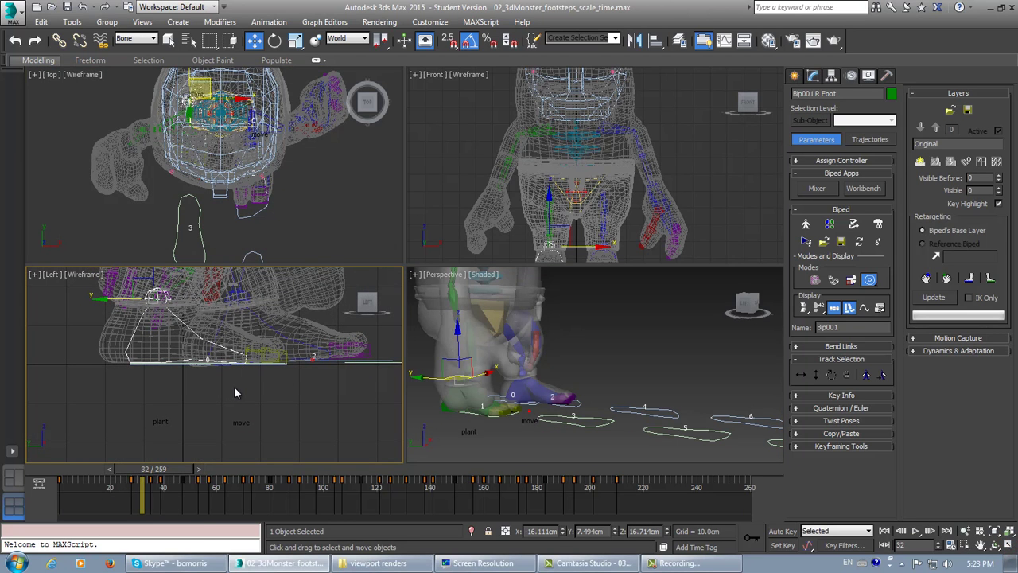
pyautogui.moveTo(560, 399); pyautogui.dragTo(596, 389, button='middle')
pyautogui.scroll(2, 582, 392)
pyautogui.moveTo(553, 436)
pyautogui.mouseDown(button='middle')
pyautogui.moveTo(580, 399)
pyautogui.moveTo(558, 418)
pyautogui.mouseUp(button='middle')
pyautogui.keyDown('alt'); pyautogui.moveTo(559, 419); pyautogui.dragTo(566, 383, button='middle'); pyautogui.keyUp('alt')
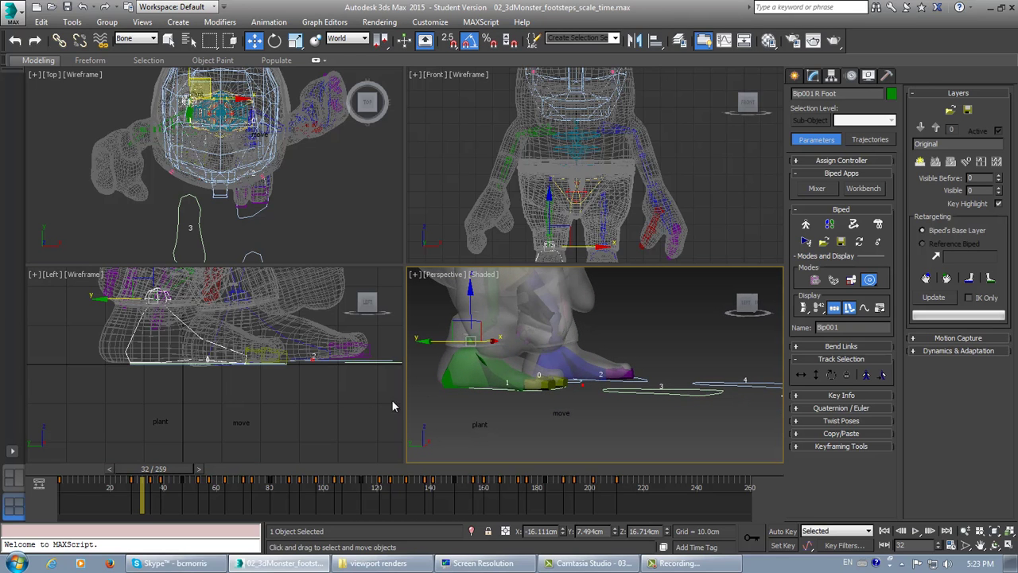
# Step: Move to frame 45, turn on Auto Key, and expand the Key Info settings with the Biped settings collapsed
pyautogui.moveTo(147, 475); pyautogui.dragTo(178, 482)
pyautogui.press('w')
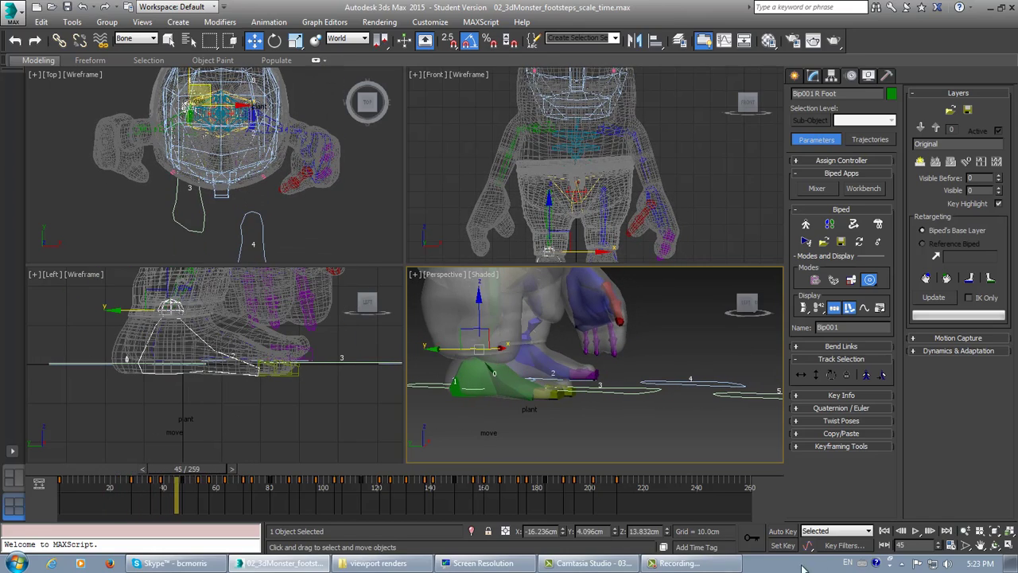
pyautogui.click(781, 531)
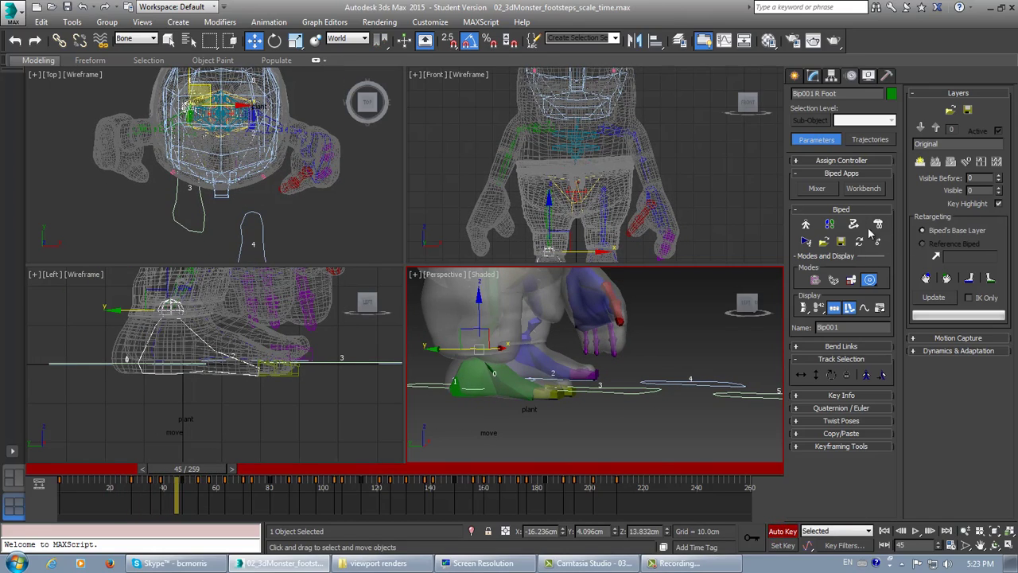
pyautogui.click(827, 396)
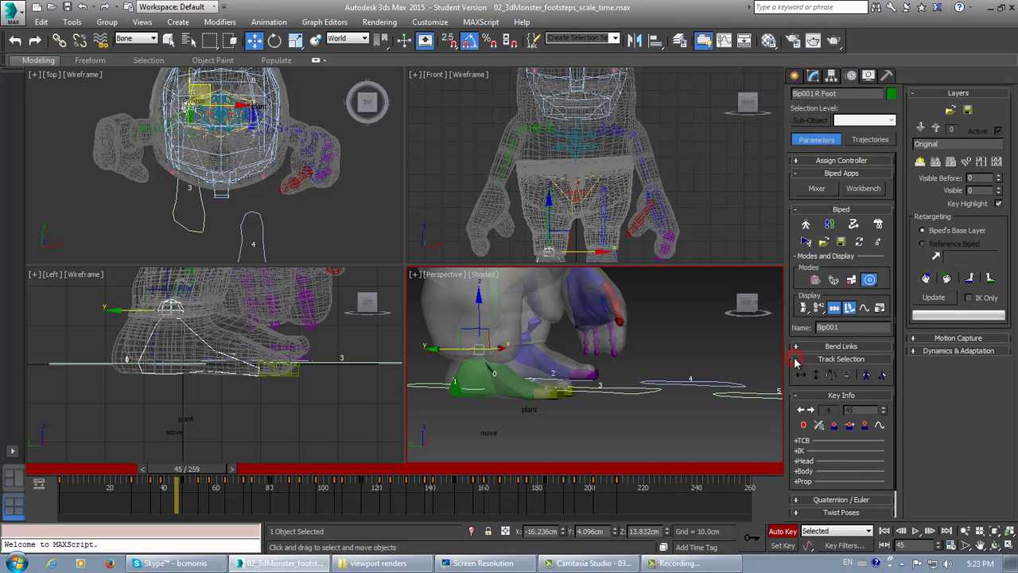
pyautogui.click(798, 210)
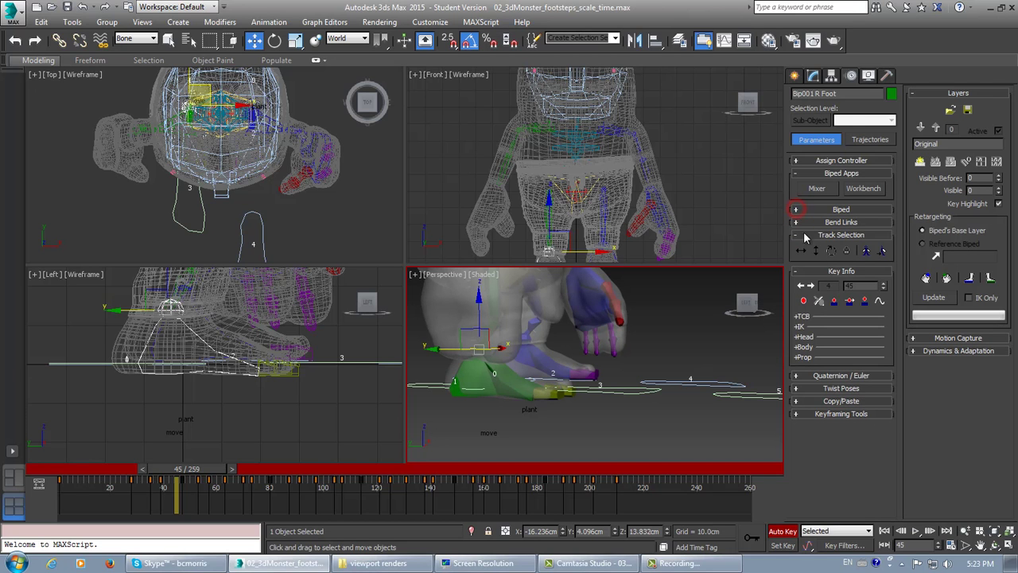
# Step: Step through the right foot's keys up to frame 80 and back to frame 39 to examine its walking poses
pyautogui.click(810, 285)
pyautogui.click(811, 286)
pyautogui.click(811, 286)
pyautogui.click(811, 286)
pyautogui.click(811, 286)
pyautogui.click(811, 287)
pyautogui.click(811, 286)
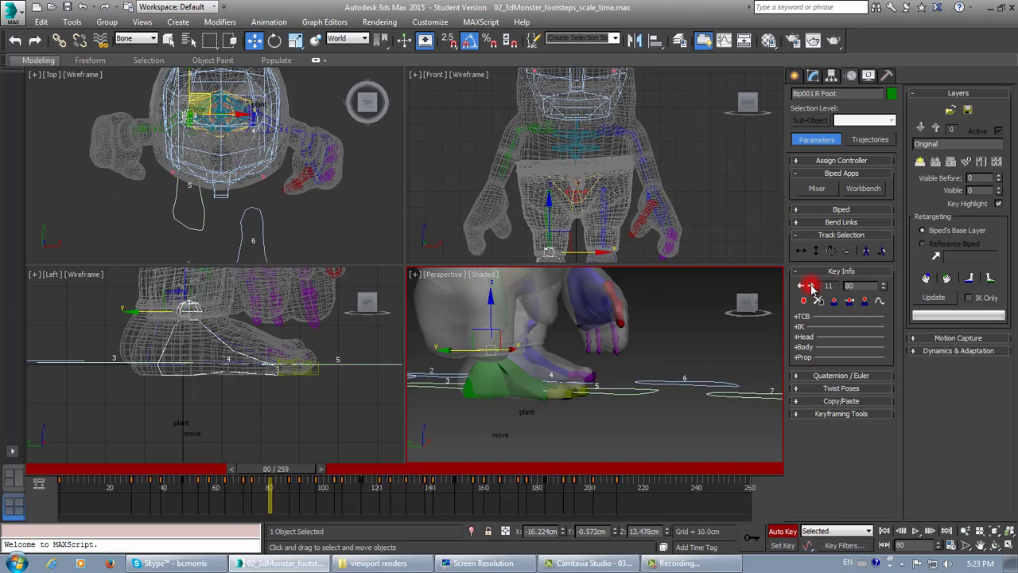
pyautogui.click(798, 286)
pyautogui.click(800, 286)
pyautogui.click(800, 287)
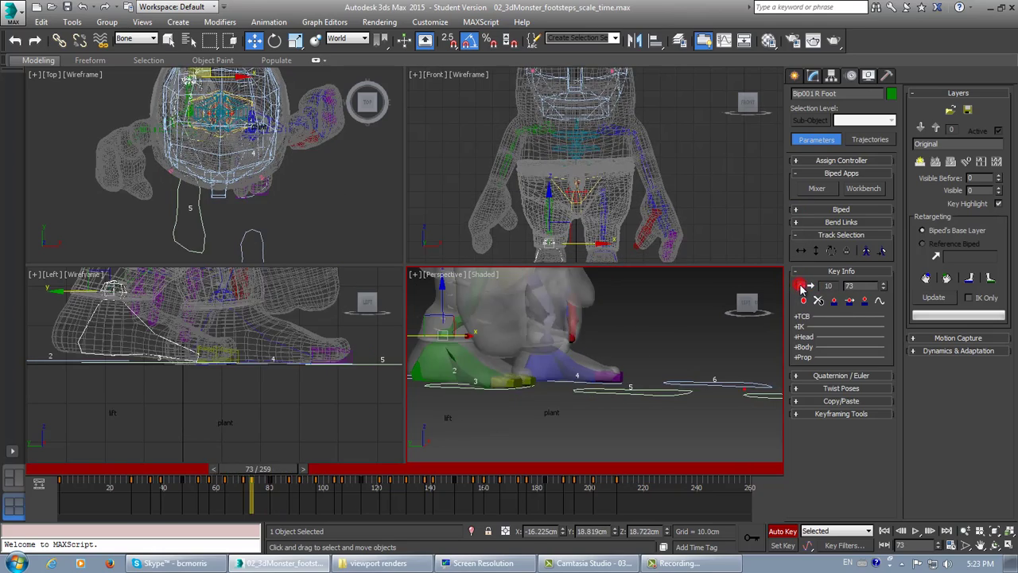
pyautogui.click(800, 286)
pyautogui.click(800, 287)
pyautogui.click(801, 286)
pyautogui.click(800, 286)
pyautogui.click(800, 286)
pyautogui.click(800, 286)
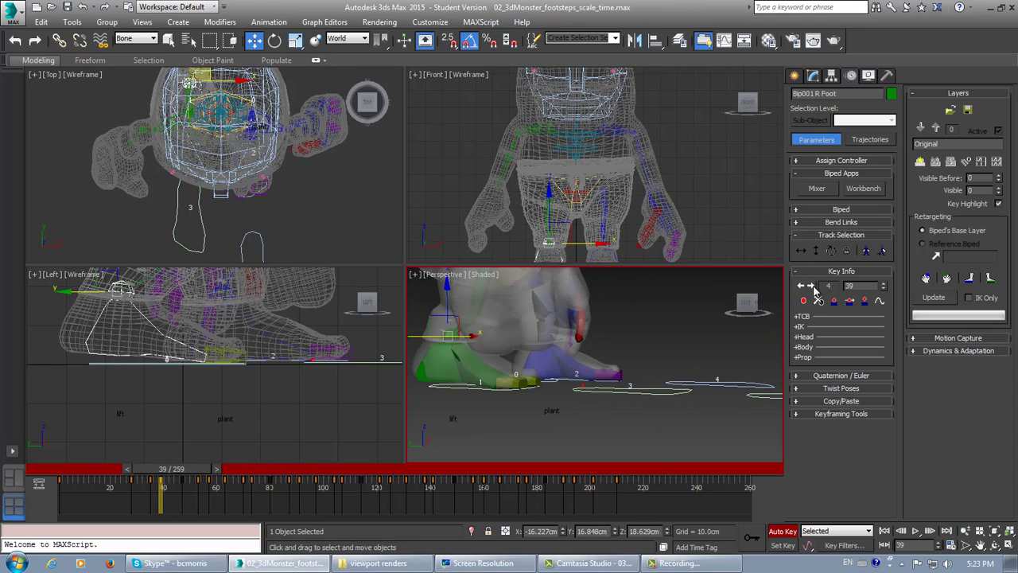
# Step: Go to the right foot's key at frame 47 and set the Move tool to the Local coordinate system
pyautogui.click(810, 286)
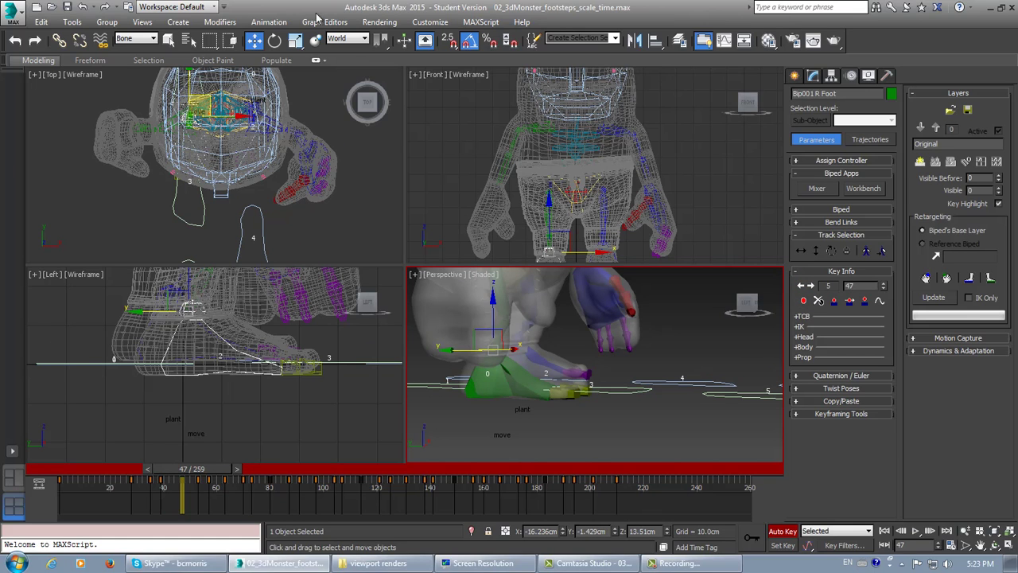
pyautogui.click(253, 40)
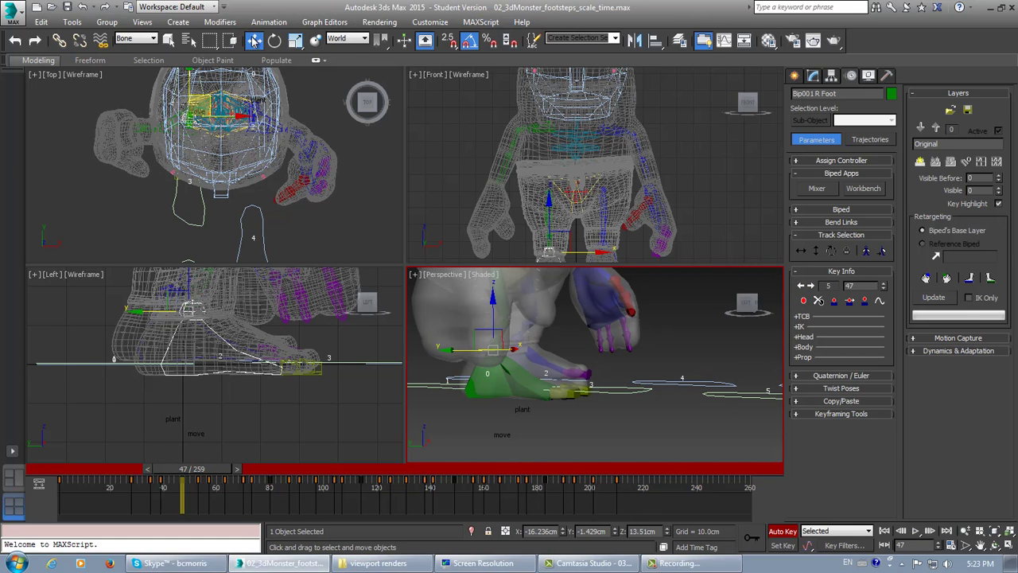
pyautogui.click(362, 38)
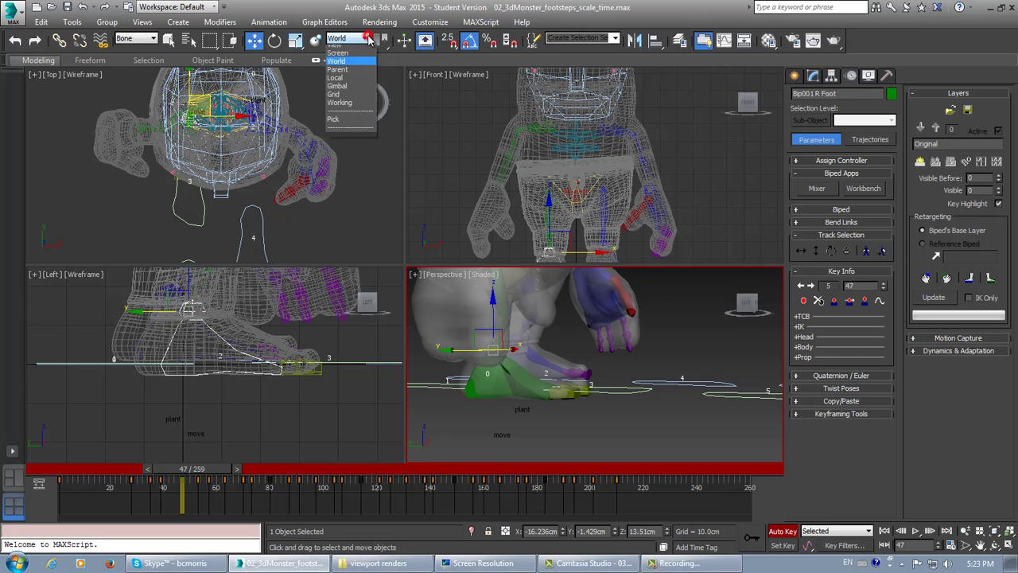
pyautogui.click(338, 83)
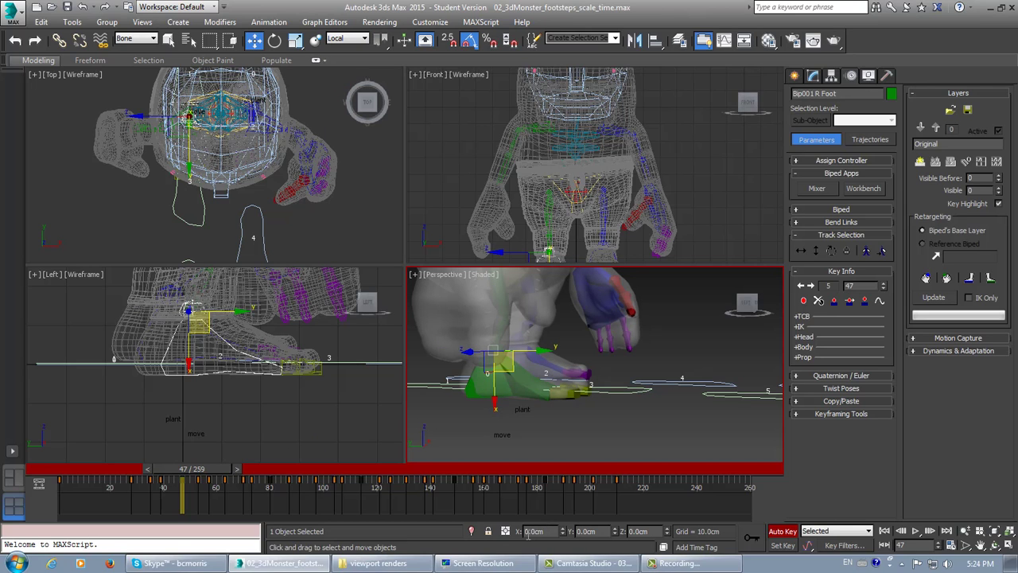
# Step: Try to raise the right foot freehand along its local X axis at frame 47, and undo the move
pyautogui.moveTo(245, 395); pyautogui.dragTo(249, 398, button='middle')
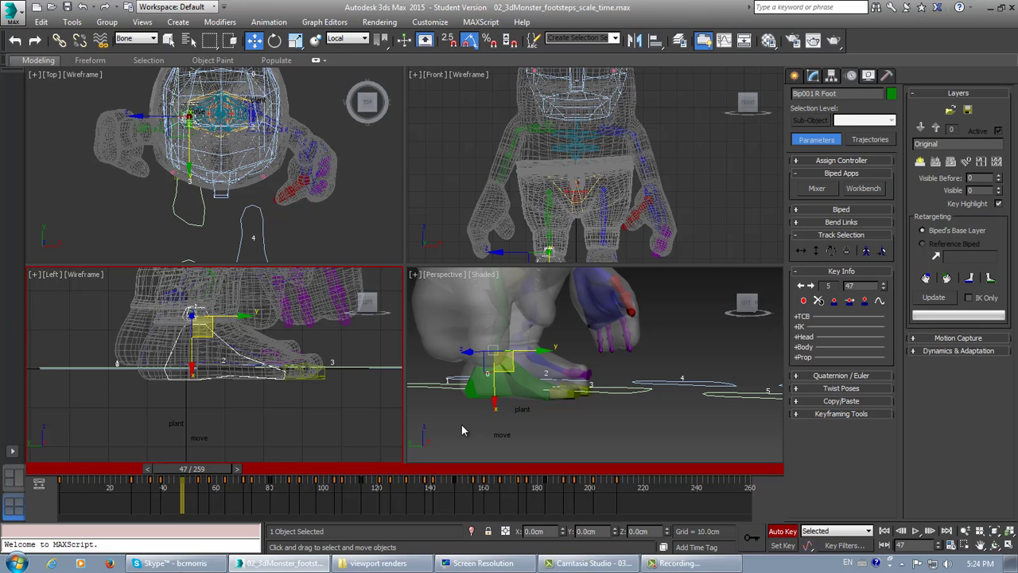
pyautogui.moveTo(462, 426); pyautogui.dragTo(463, 427, button='middle')
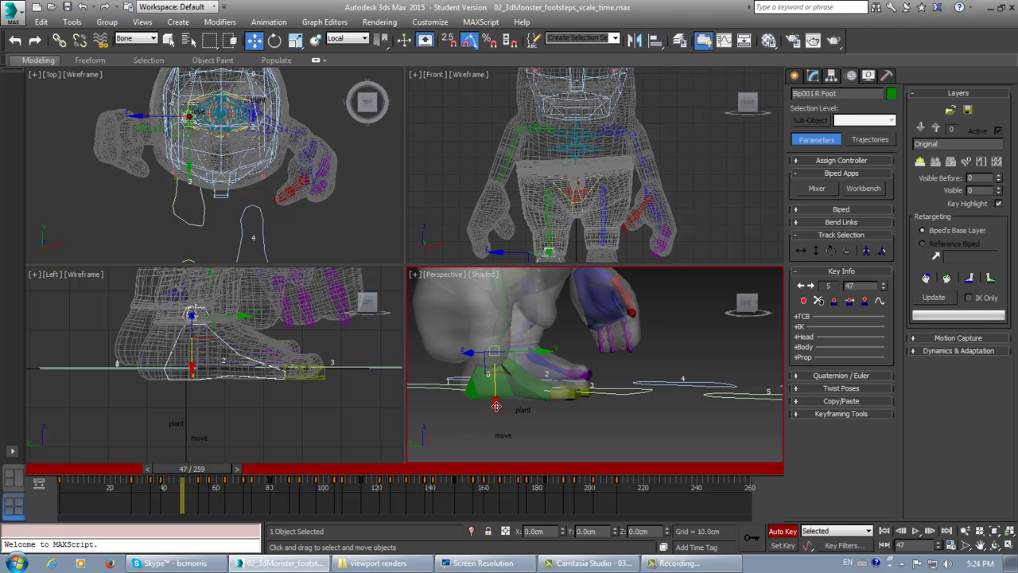
pyautogui.moveTo(496, 406); pyautogui.dragTo(472, 385)
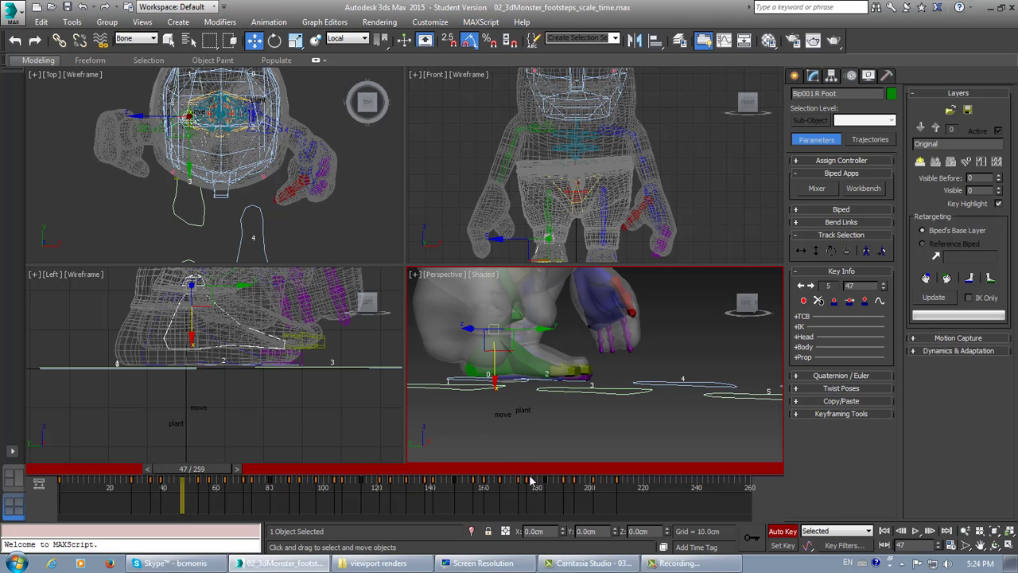
pyautogui.click(83, 7)
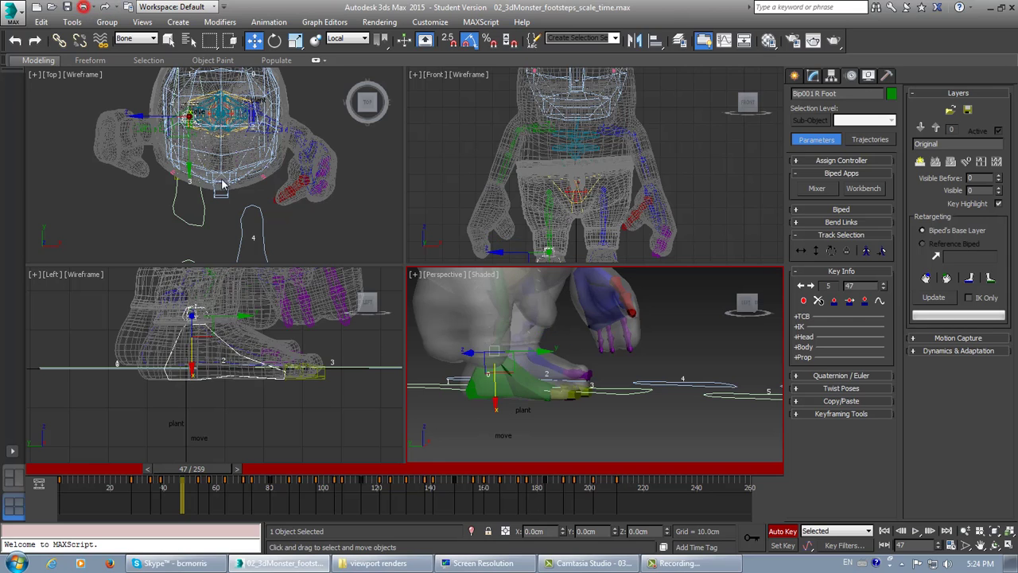
# Step: Offset the right foot by -8 cm along its local X axis at frame 47
pyautogui.click(537, 531)
pyautogui.write('-8')
pyautogui.press('Return')
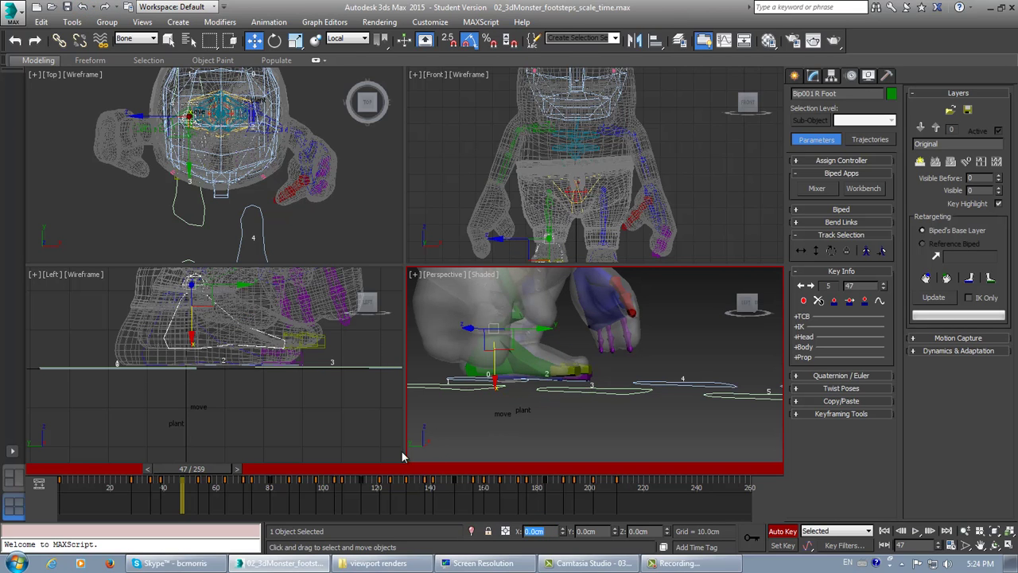
# Step: Go to the right foot's key at frame 80 and raise the foot along local X as high as at frame 47
pyautogui.keyDown('alt'); pyautogui.moveTo(579, 395); pyautogui.dragTo(532, 373, button='middle'); pyautogui.keyUp('alt')
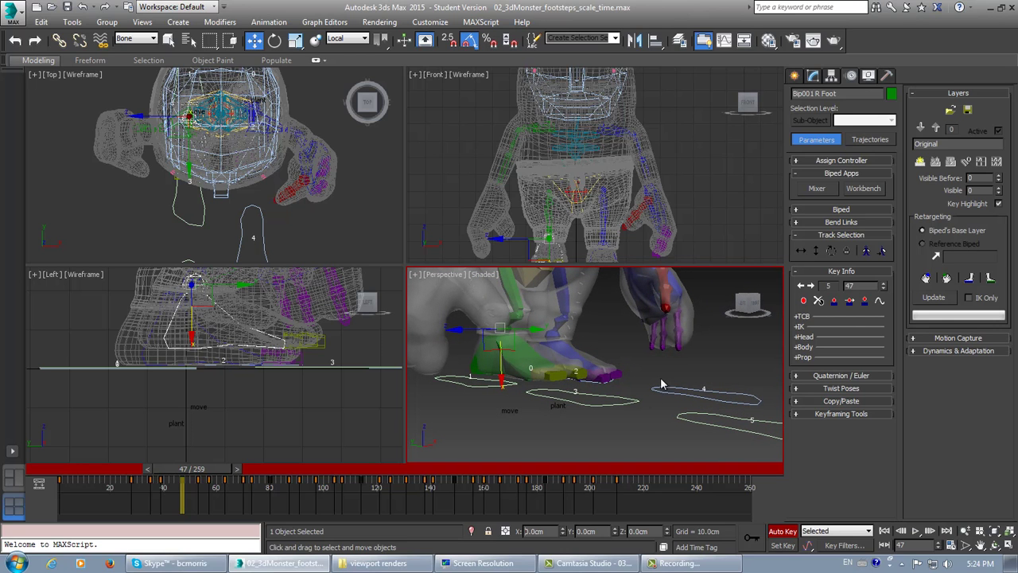
pyautogui.click(811, 287)
pyautogui.click(812, 286)
pyautogui.click(811, 286)
pyautogui.click(811, 287)
pyautogui.click(811, 286)
pyautogui.click(811, 286)
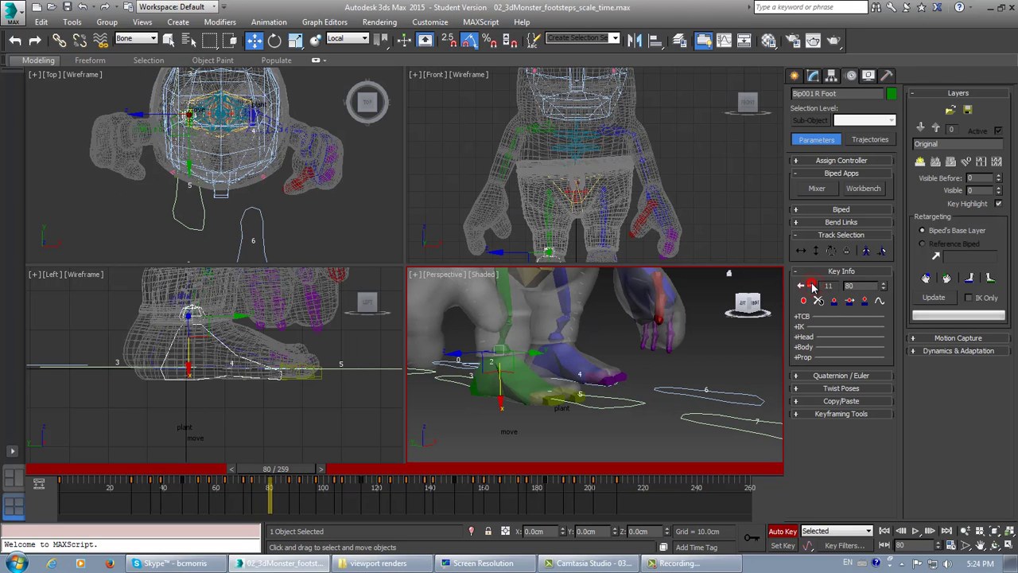
pyautogui.click(271, 481)
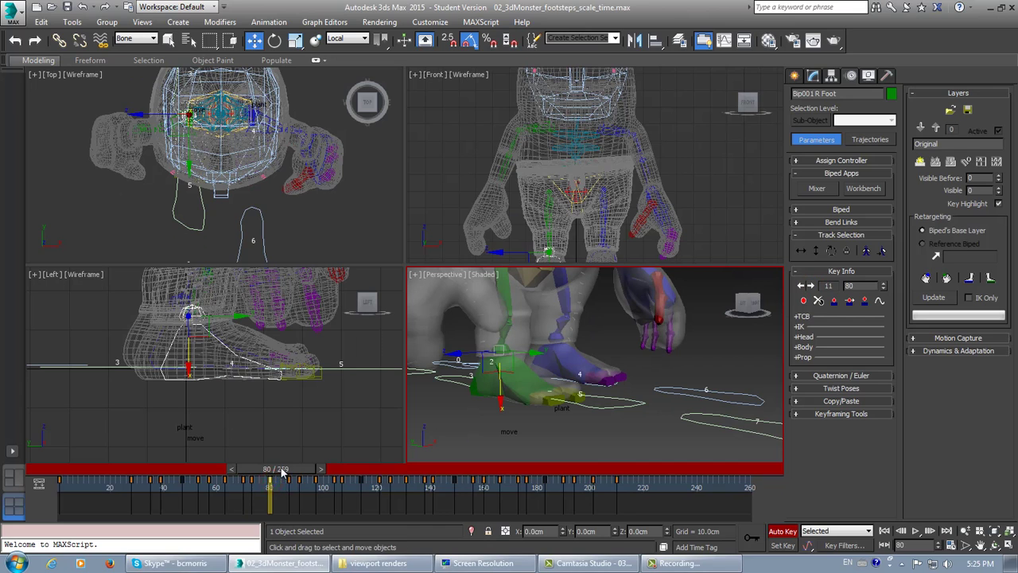
pyautogui.click(282, 468)
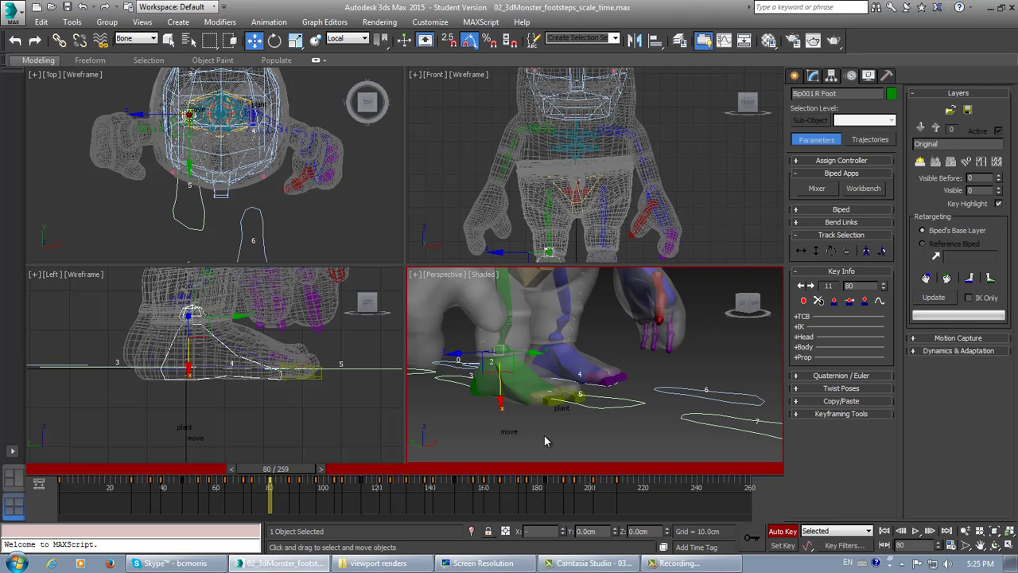
pyautogui.write('0')
pyautogui.press('Return')
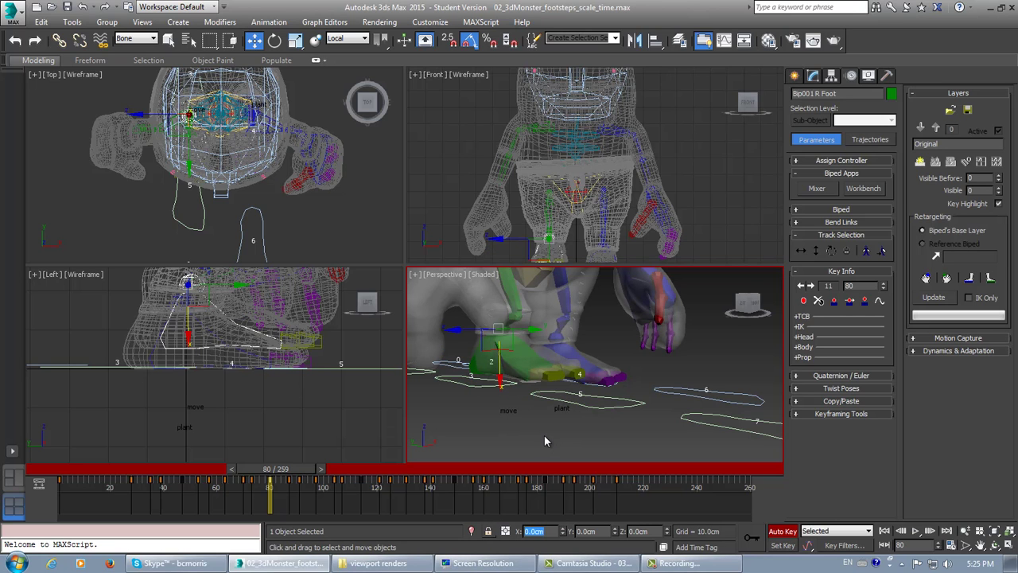
# Step: Go to the right foot's key at frame 114 and open its X offset for editing
pyautogui.click(809, 285)
pyautogui.click(809, 286)
pyautogui.click(808, 285)
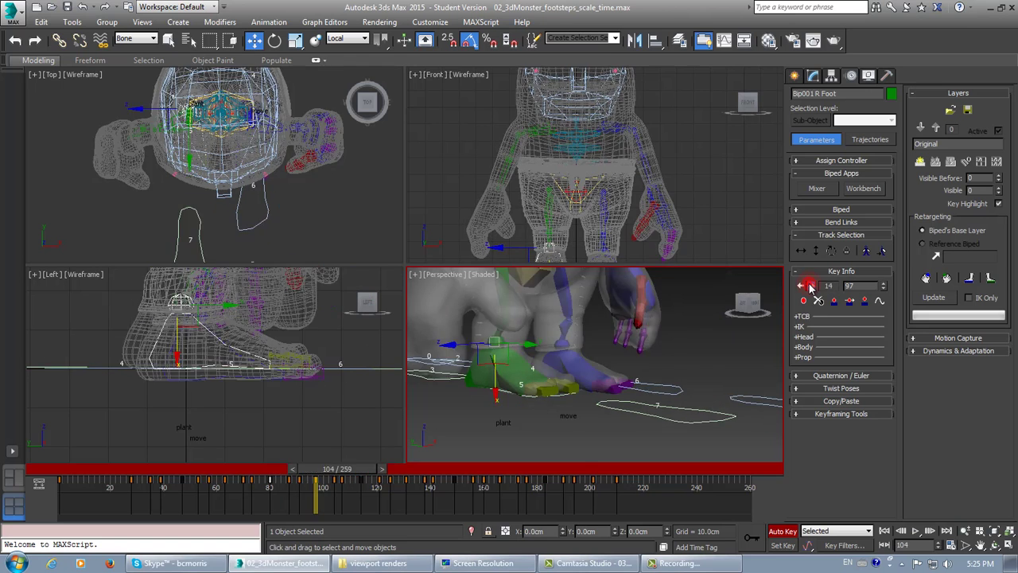
pyautogui.click(809, 286)
pyautogui.click(809, 285)
pyautogui.click(809, 285)
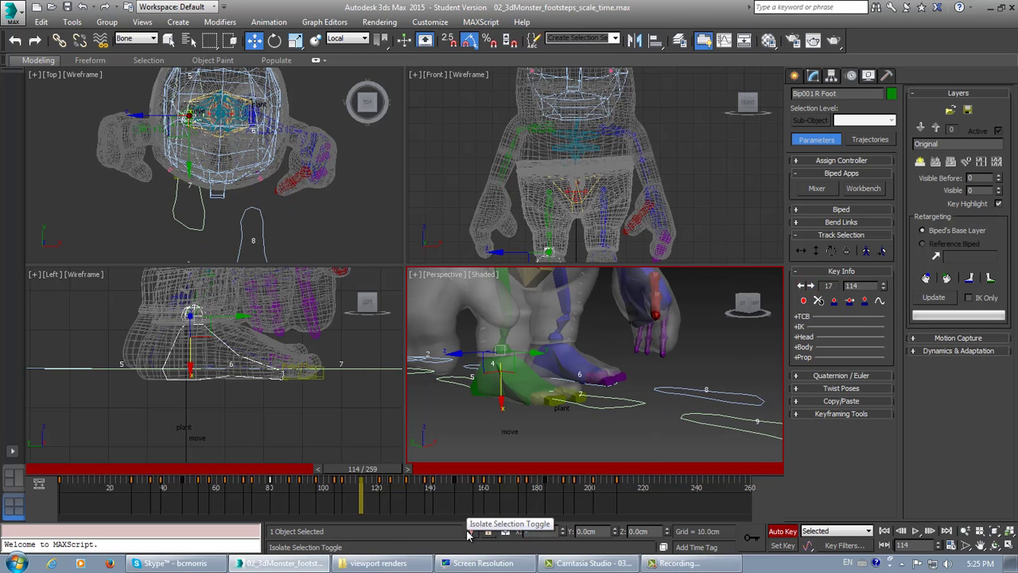
# Step: Go to the right foot's key at frame 149 and offset the foot by -8 cm along its local X axis
pyautogui.click(808, 285)
pyautogui.click(809, 286)
pyautogui.click(809, 285)
pyautogui.click(809, 286)
pyautogui.click(809, 286)
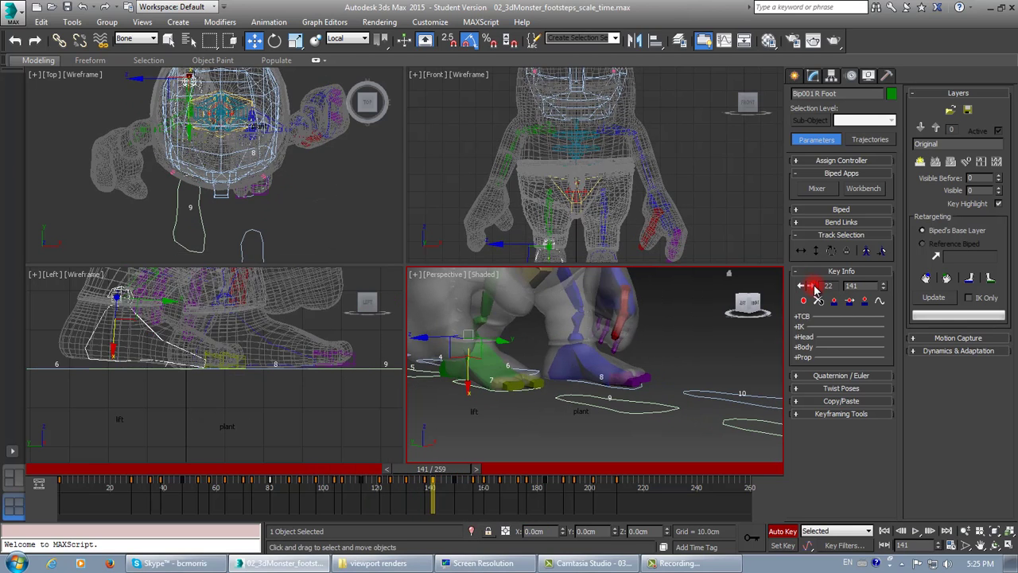
pyautogui.click(809, 285)
pyautogui.moveTo(554, 533); pyautogui.dragTo(450, 540)
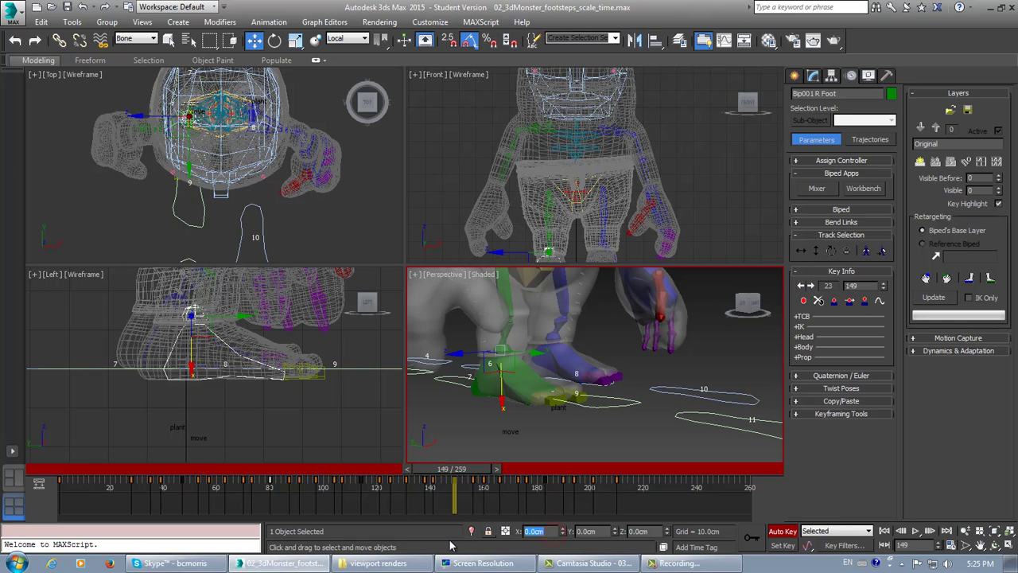
pyautogui.write('-8')
pyautogui.press('Return')
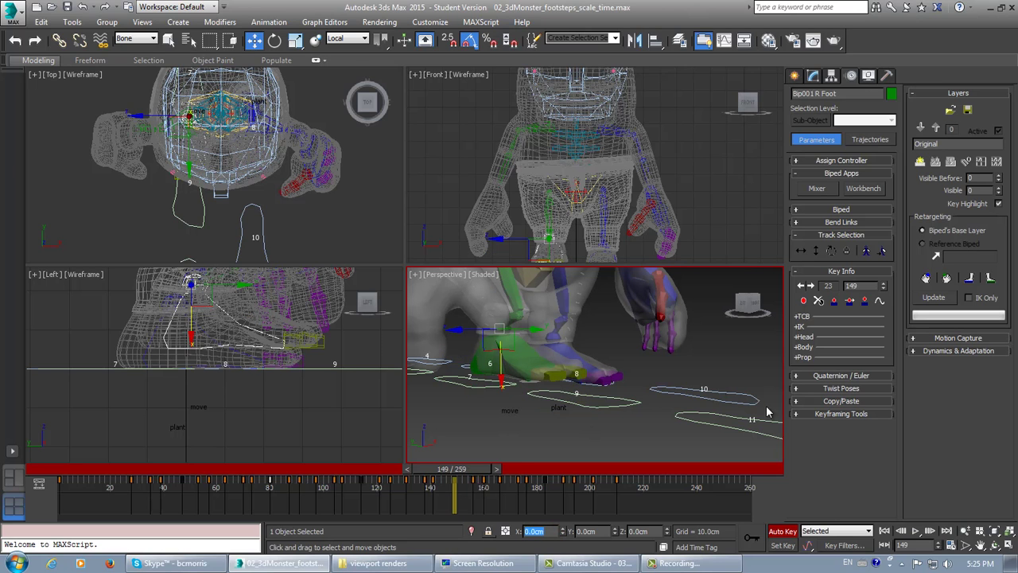
# Step: Go to the right foot's key at frame 183 and raise the foot freehand above the ground along its local X axis
pyautogui.click(811, 285)
pyautogui.click(810, 286)
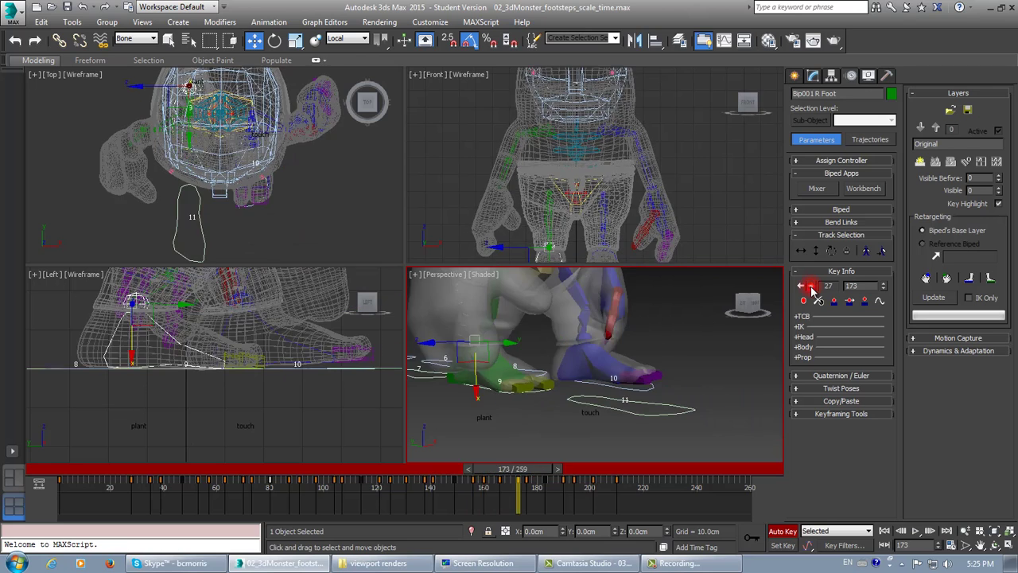
pyautogui.click(810, 286)
pyautogui.click(811, 285)
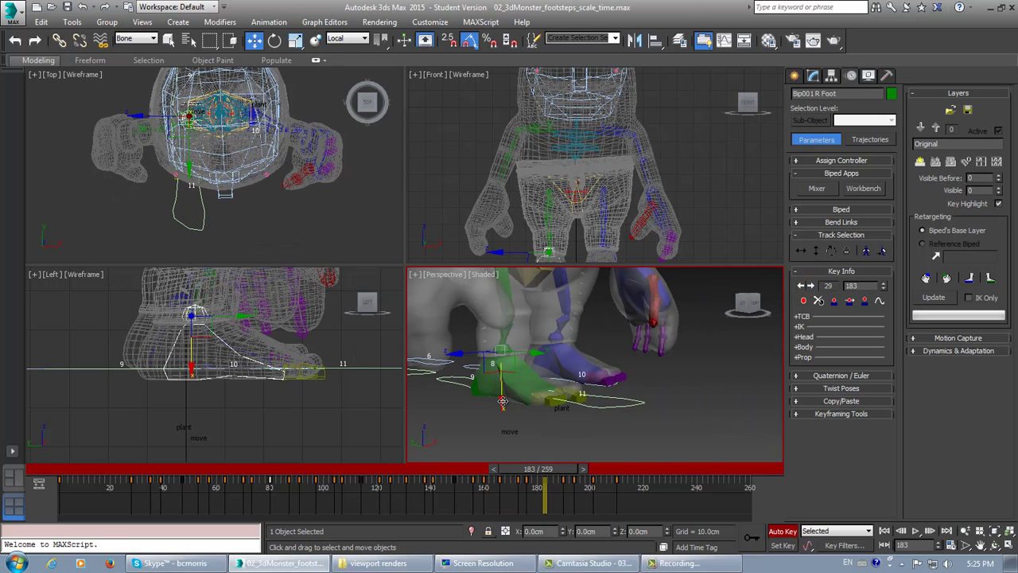
pyautogui.moveTo(503, 401); pyautogui.dragTo(492, 380)
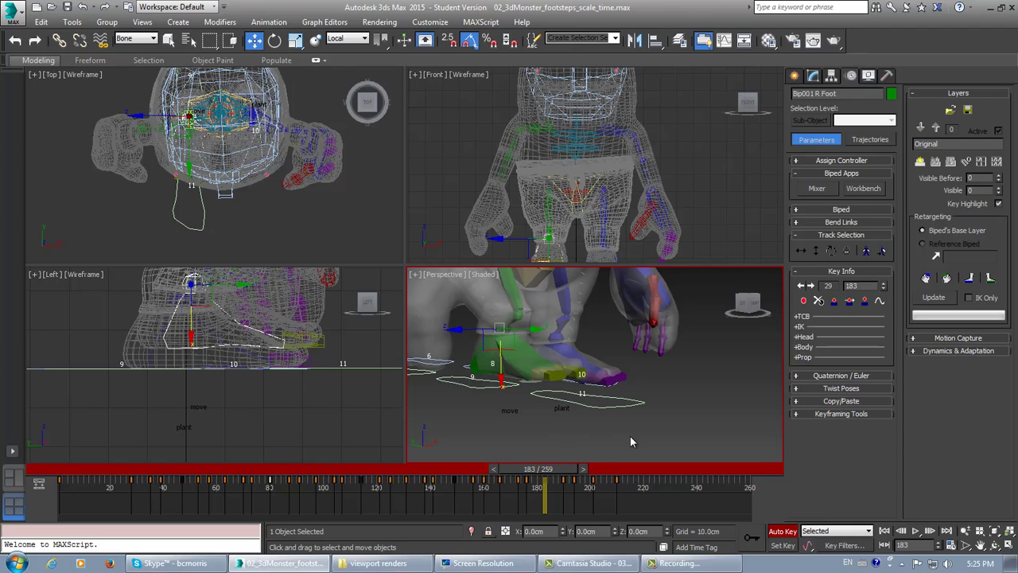
# Step: Select the left foot, go to its key at frame 28 and offset the foot by -8 cm along its local X axis
pyautogui.moveTo(545, 469); pyautogui.dragTo(178, 473)
pyautogui.press('w')
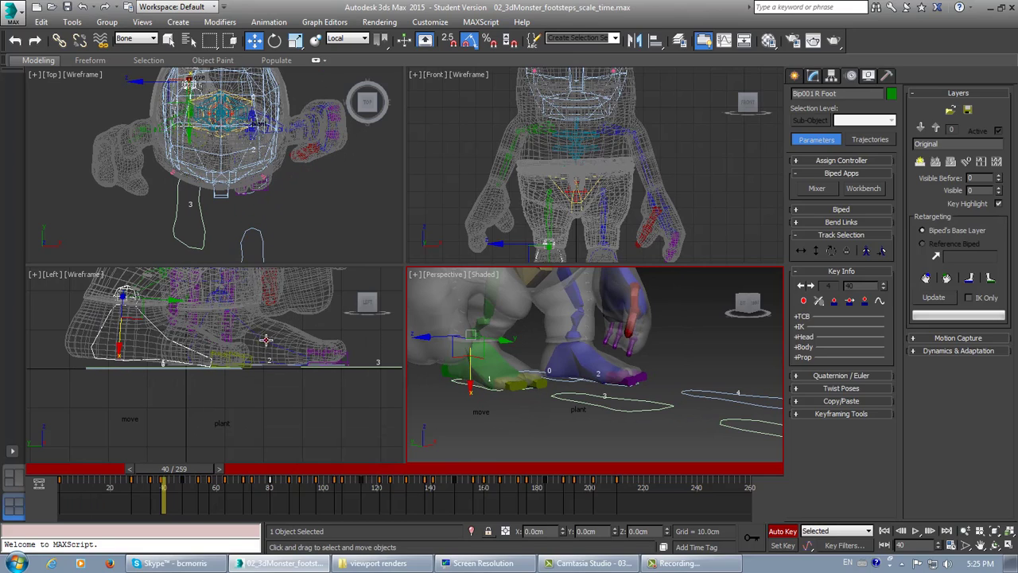
pyautogui.click(265, 340)
pyautogui.moveTo(182, 474); pyautogui.dragTo(142, 474)
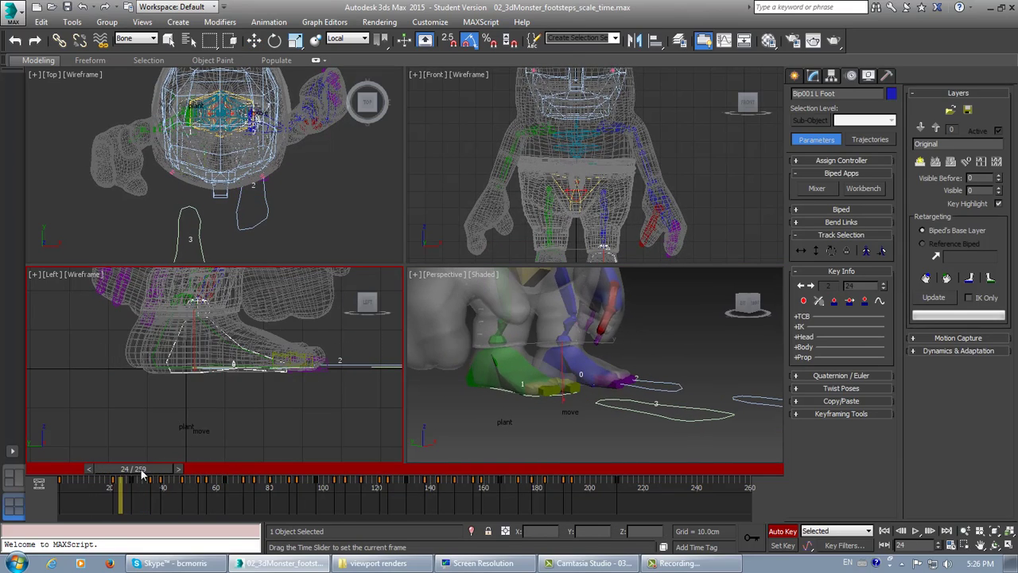
pyautogui.click(810, 285)
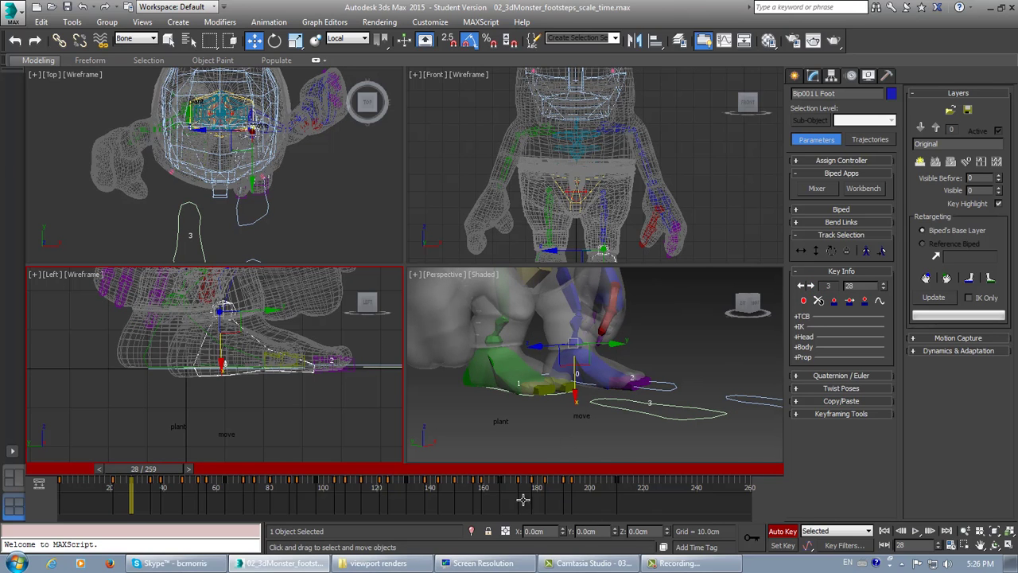
pyautogui.click(551, 532)
pyautogui.write('-8')
pyautogui.press('Return')
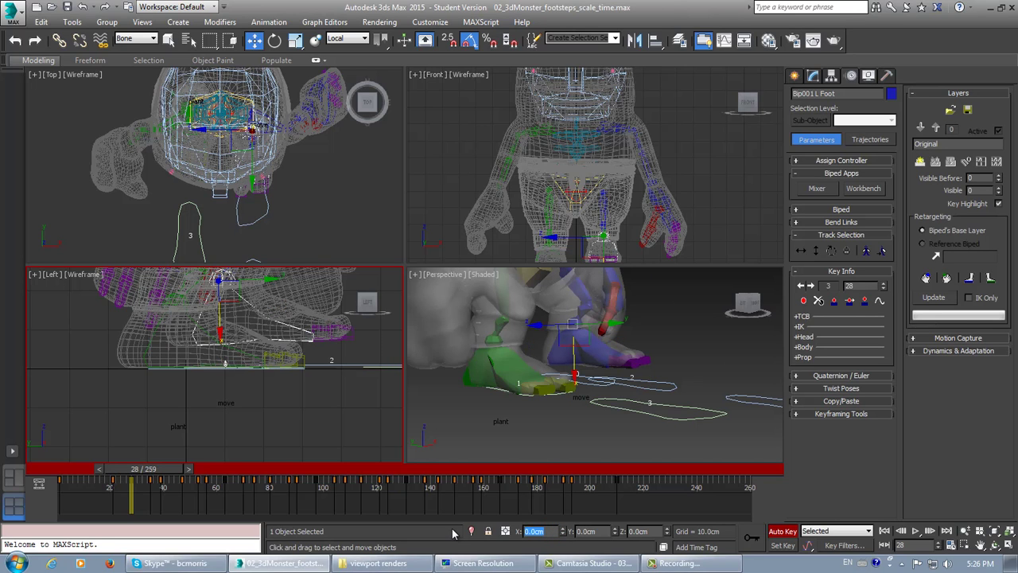
# Step: Step forward from frame 28 to frame 40 and turn on Key Mode for stepping between the left foot's keys
pyautogui.click(929, 531)
pyautogui.click(929, 531)
pyautogui.click(929, 531)
pyautogui.click(929, 531)
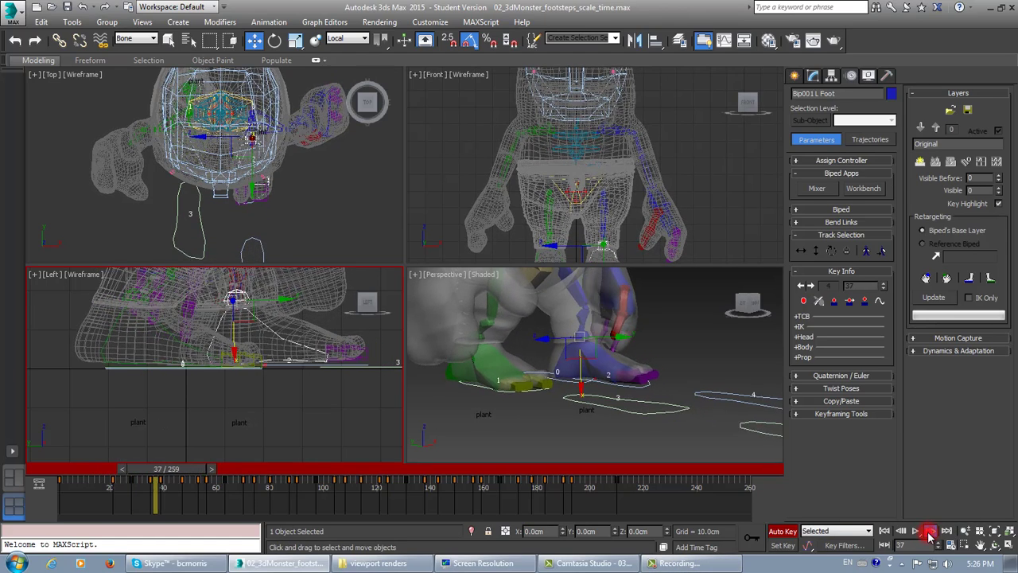
pyautogui.click(929, 532)
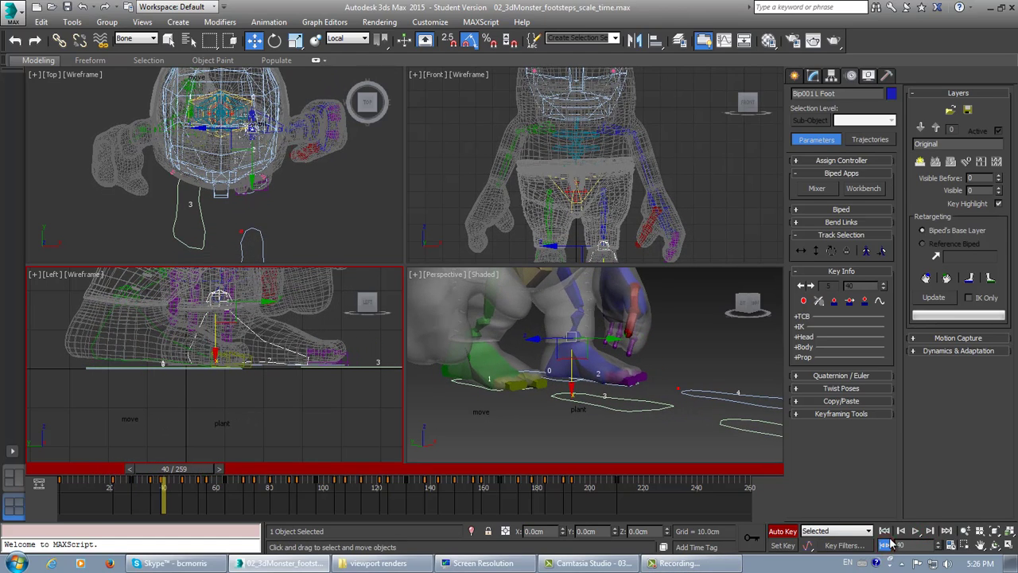
pyautogui.click(885, 545)
# Step: Go to the left foot's key at frame 63 and offset the foot by -8 cm along its local X axis
pyautogui.click(930, 531)
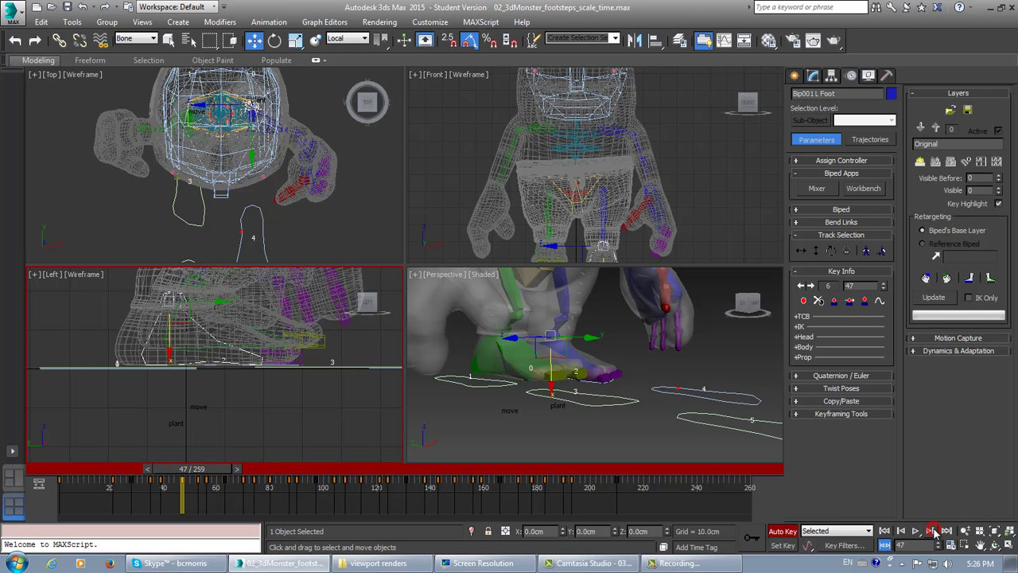
pyautogui.click(931, 531)
pyautogui.click(930, 531)
pyautogui.click(931, 531)
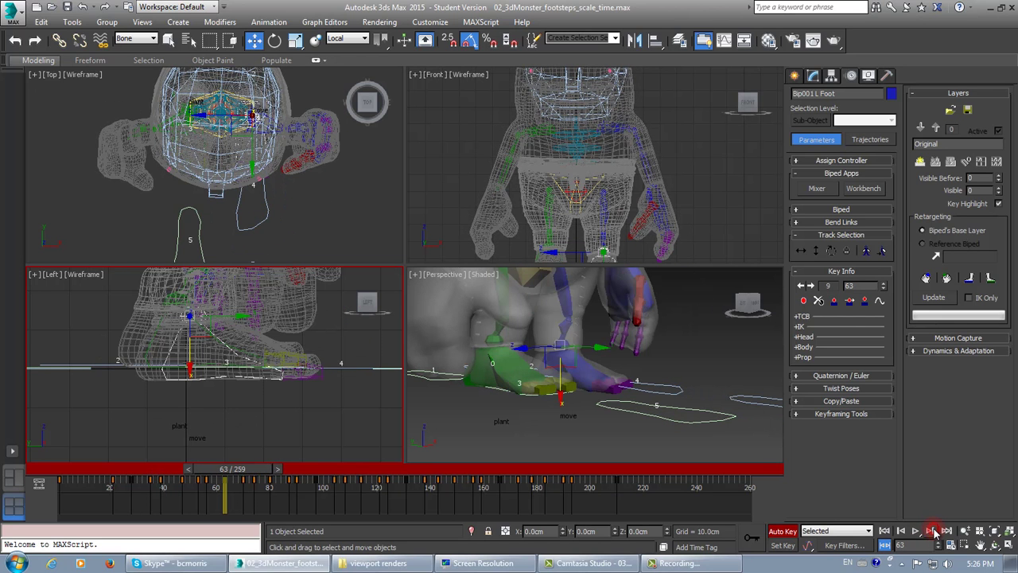
pyautogui.click(551, 533)
pyautogui.write('-8')
pyautogui.press('Return')
# Step: Go to the left foot's key at frame 97 and offset the foot by -8 cm along its local X axis
pyautogui.click(928, 531)
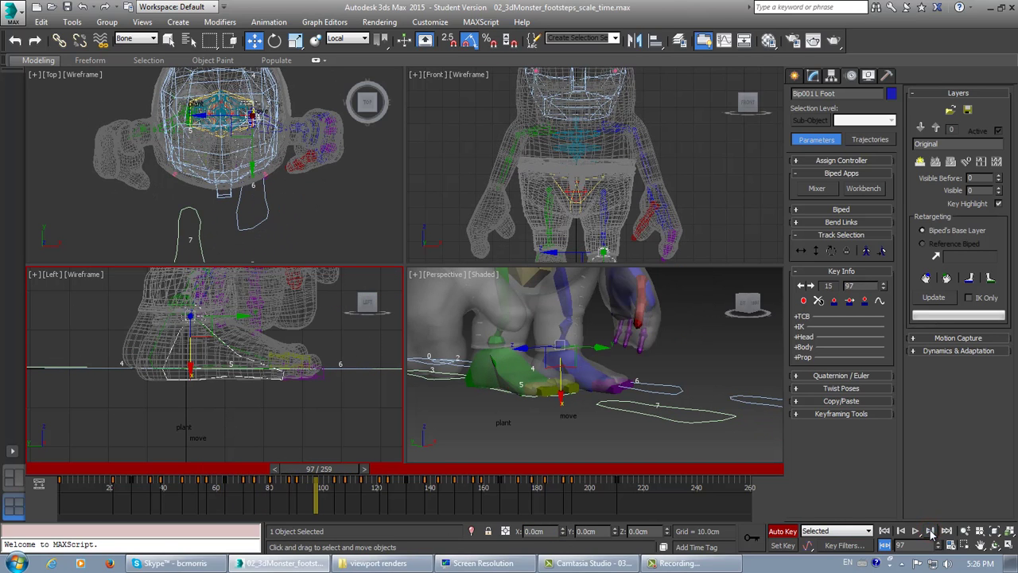
pyautogui.click(549, 531)
pyautogui.write('-8')
pyautogui.press('Return')
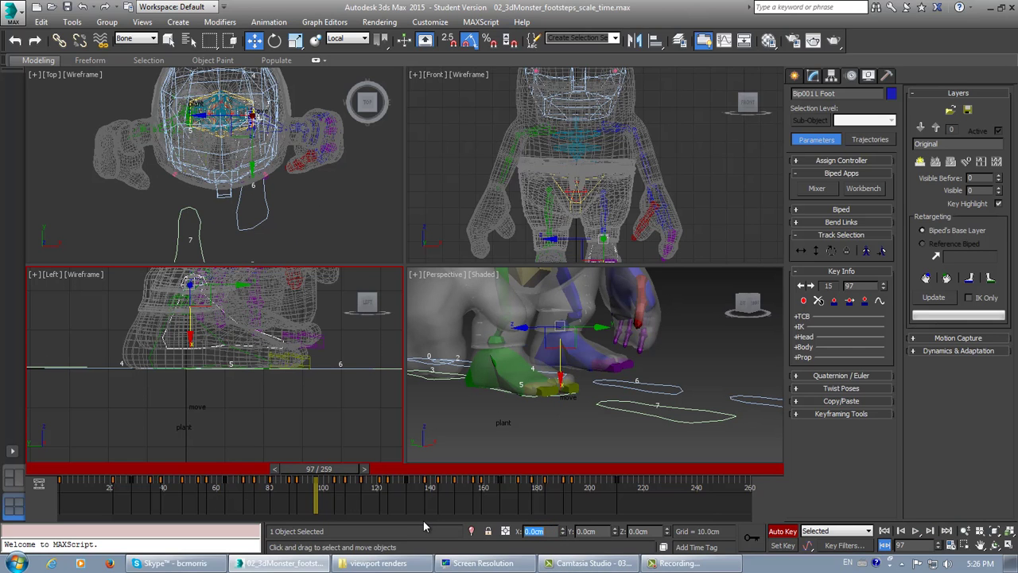
# Step: Go to the left foot's key at frame 131 and offset the foot by -8 cm along its local X axis
pyautogui.click(931, 530)
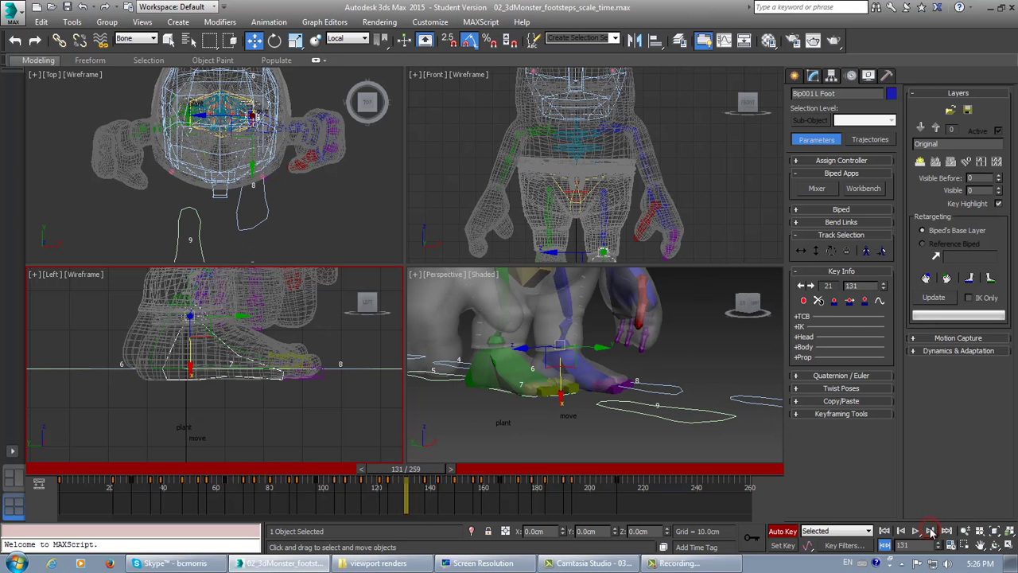
pyautogui.doubleClick(543, 530)
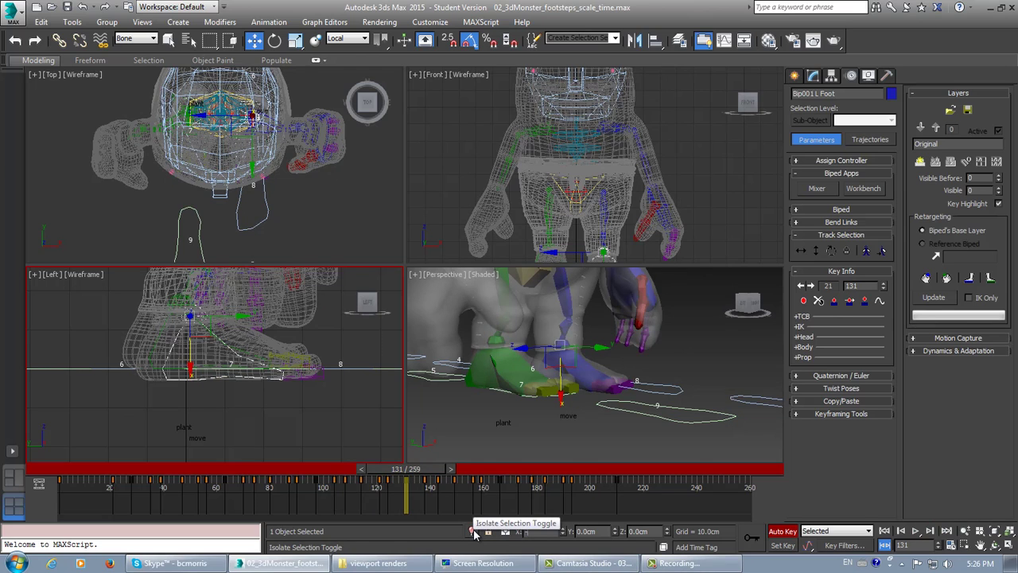
pyautogui.write('-8')
pyautogui.press('Return')
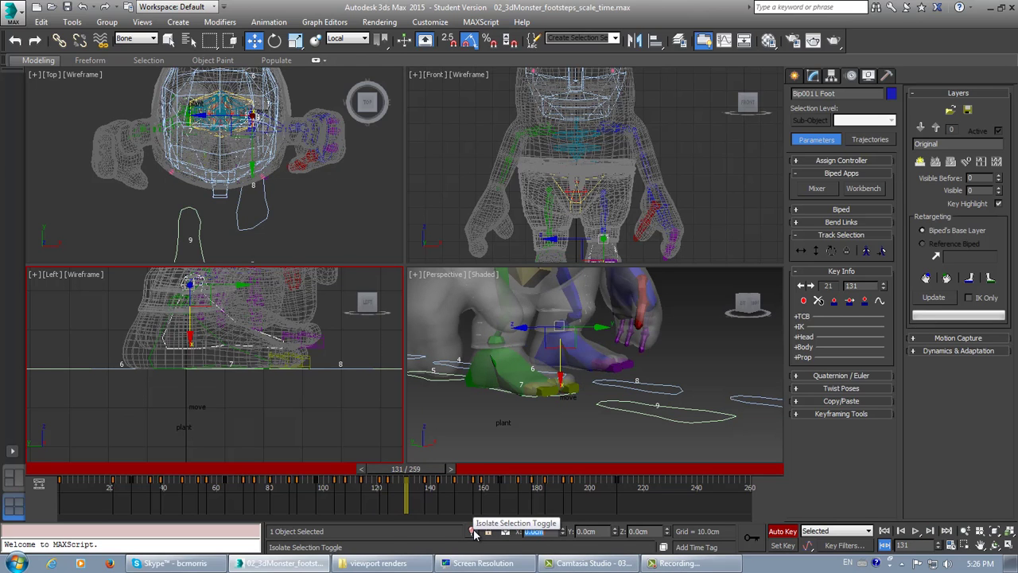
# Step: Go to the left foot's key at frame 166 and offset the foot by -8 cm along its local X axis
pyautogui.click(929, 531)
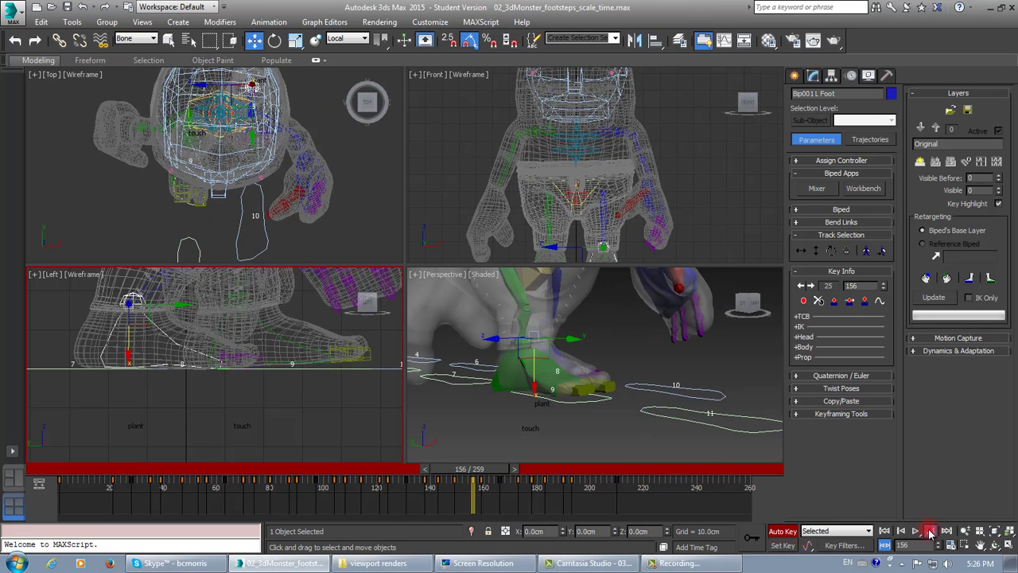
pyautogui.click(929, 532)
pyautogui.click(548, 531)
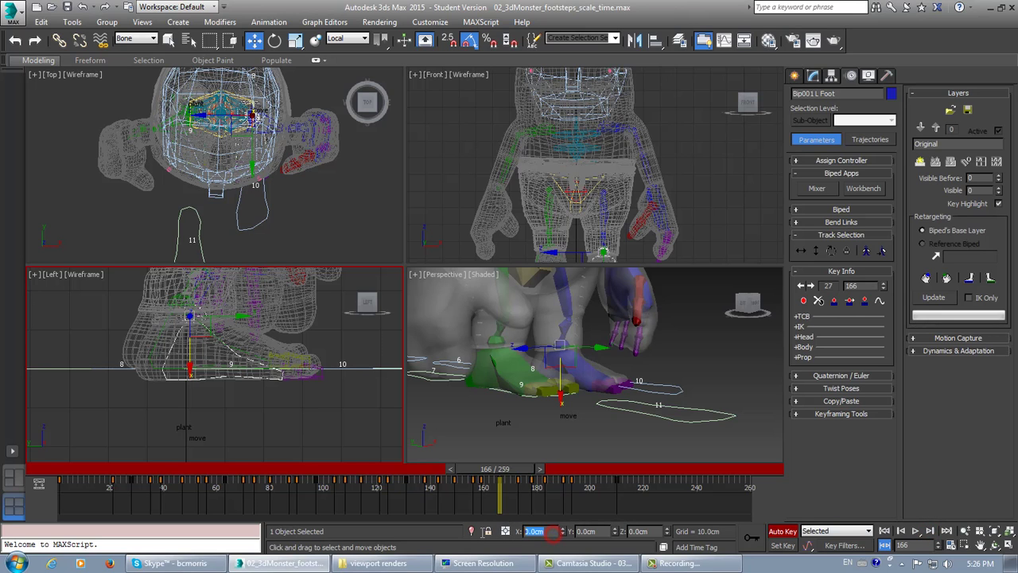
pyautogui.write('-8')
pyautogui.press('Return')
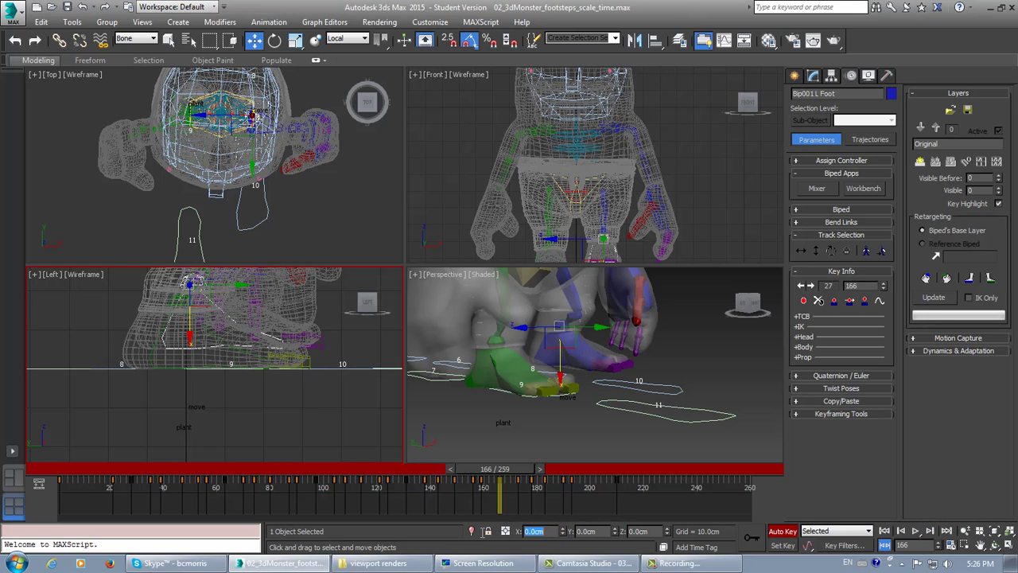
# Step: Go to the left foot's key at frame 210 and offset the foot by -8 cm along its local X axis
pyautogui.click(929, 531)
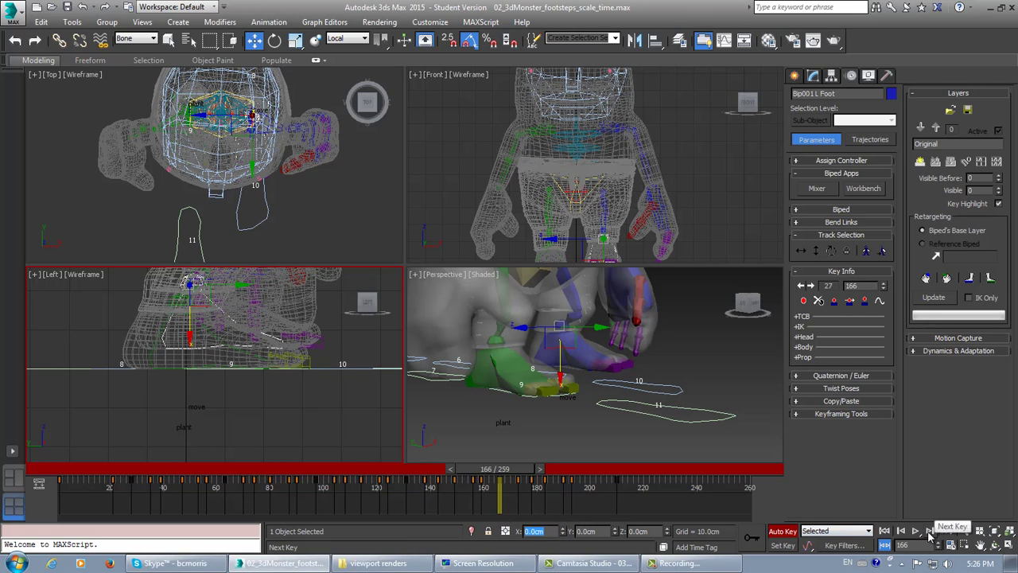
pyautogui.click(929, 532)
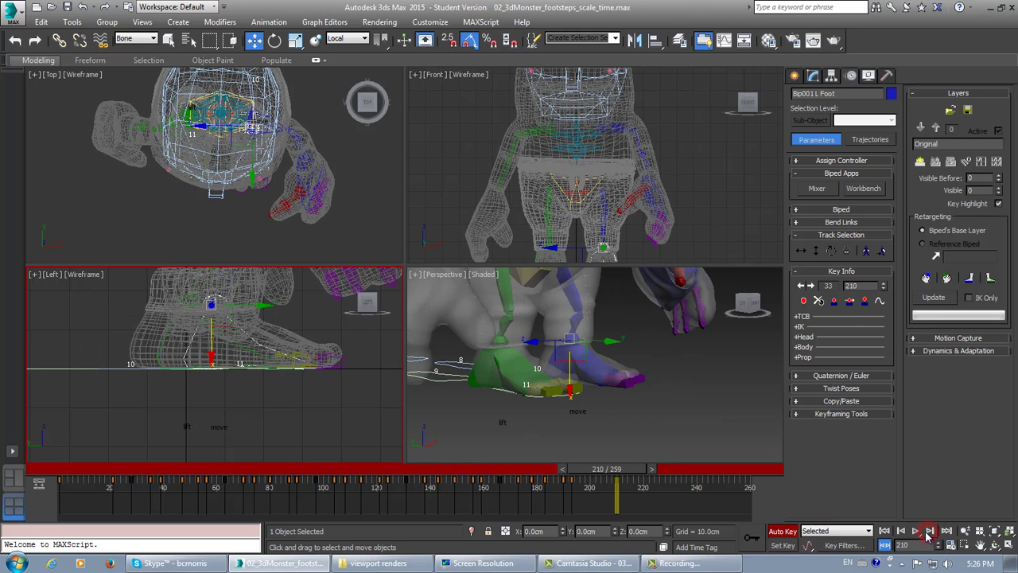
pyautogui.click(537, 531)
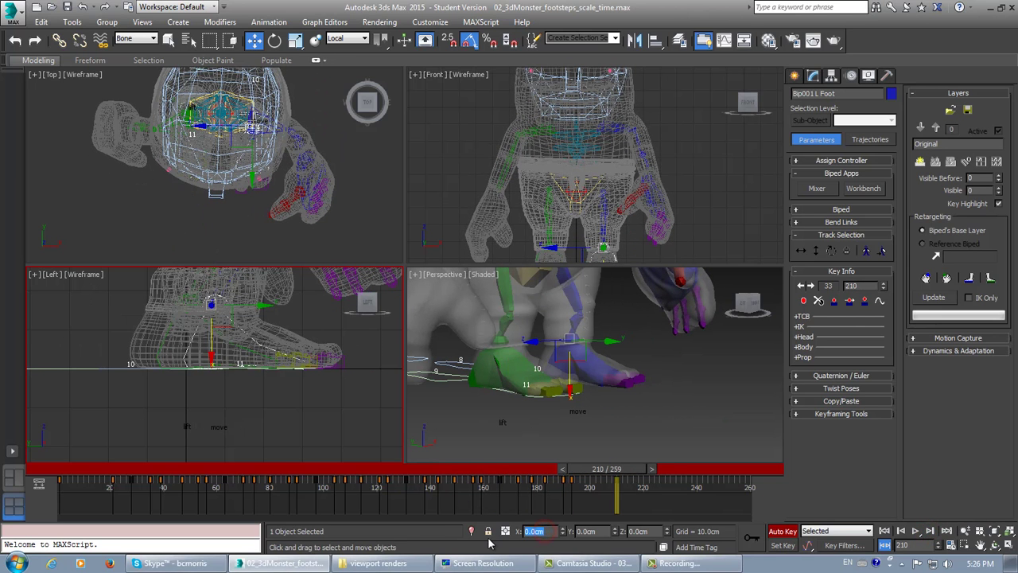
pyautogui.write('-8')
pyautogui.press('Return')
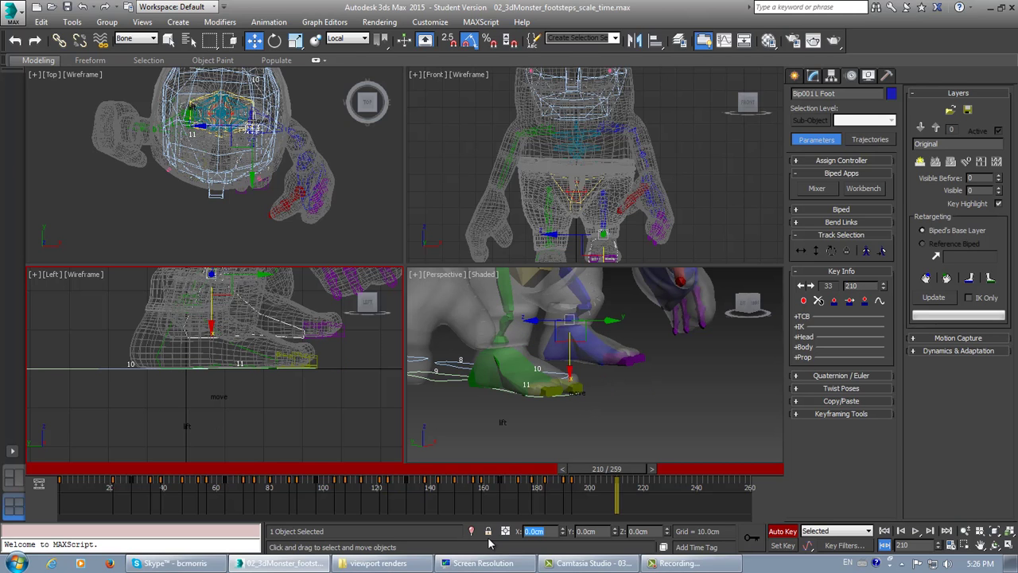
# Step: Turn off Auto Key and maximize the Perspective viewport with the whole character in view
pyautogui.scroll(-6, 617, 433)
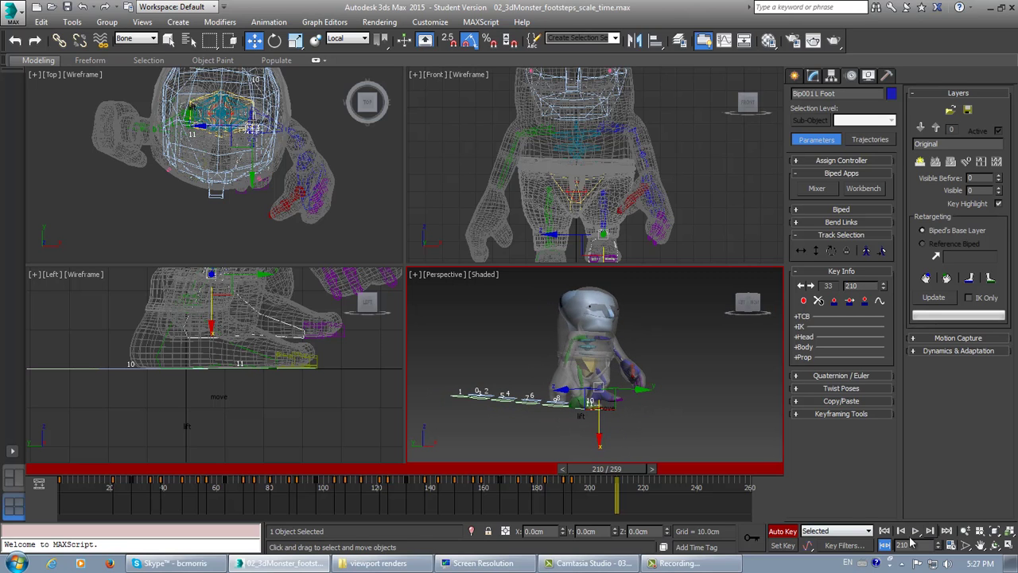
pyautogui.click(783, 530)
pyautogui.click(1009, 544)
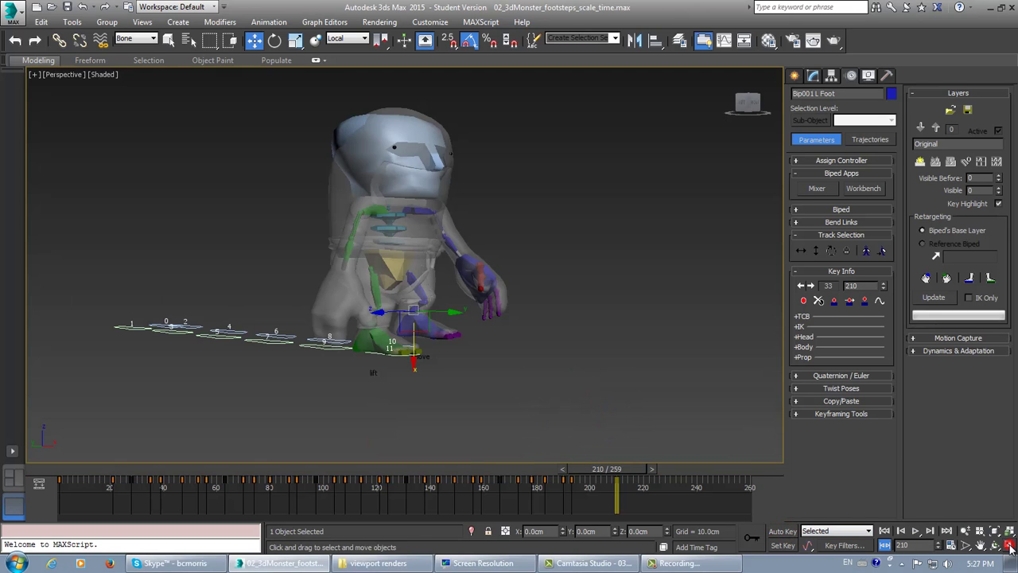
# Step: Play the walk from frame 1 to review the raised feet, stop playback and return to frame 1
pyautogui.click(884, 531)
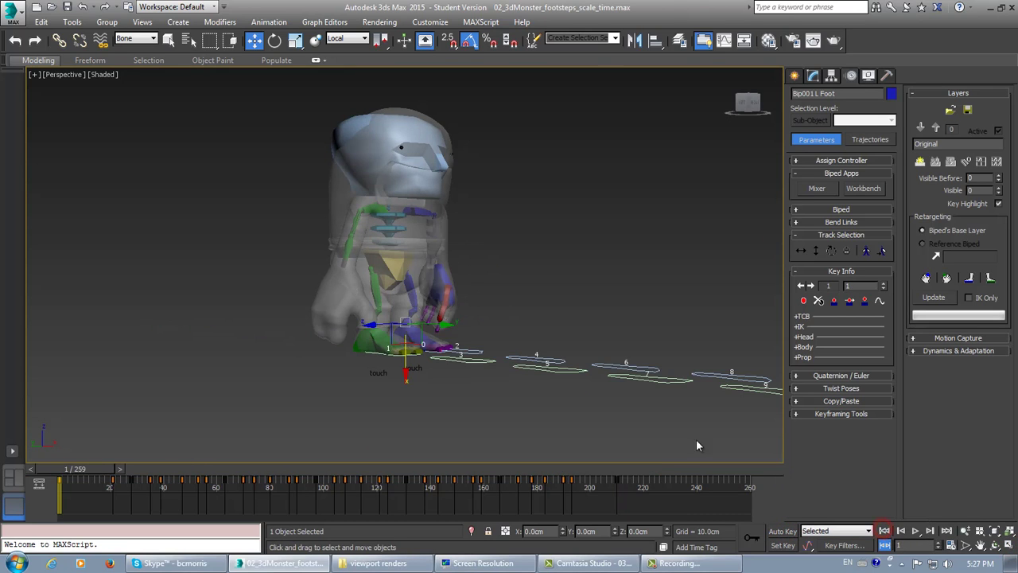
pyautogui.keyDown('alt'); pyautogui.moveTo(589, 382); pyautogui.dragTo(495, 367, button='middle'); pyautogui.keyUp('alt')
pyautogui.click(916, 531)
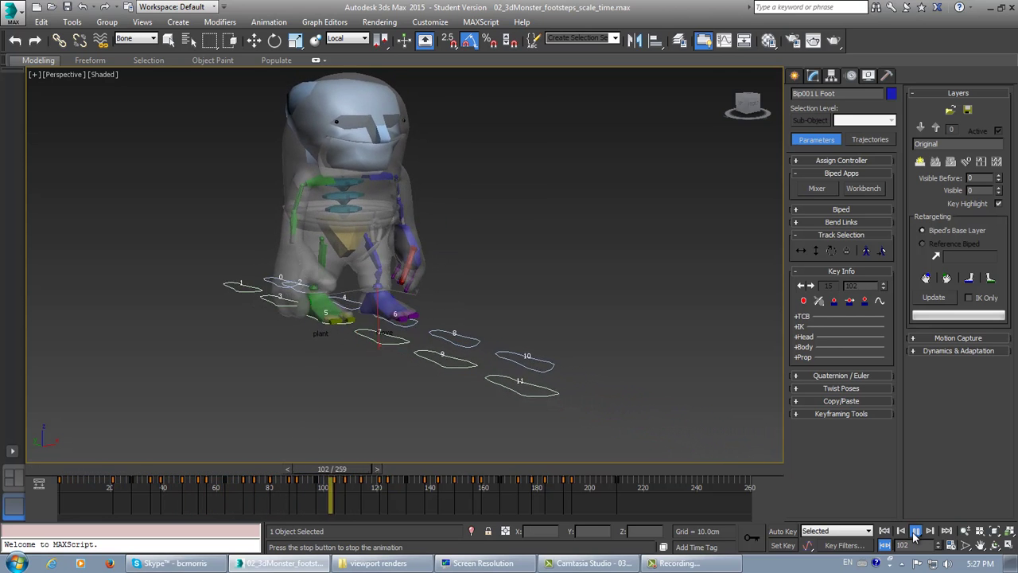
pyautogui.click(915, 532)
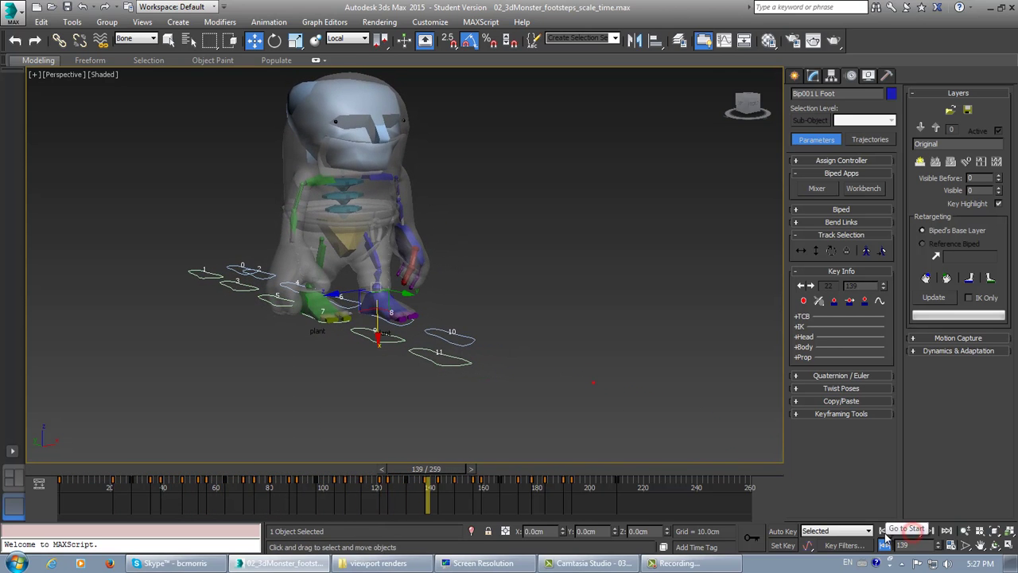
pyautogui.click(884, 531)
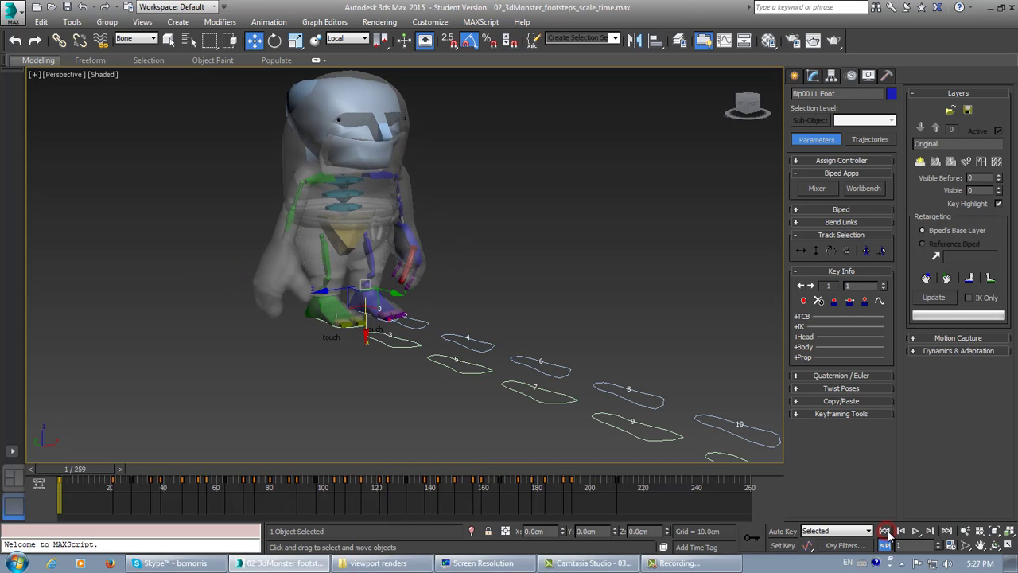
# Step: Restore the four-viewport layout and examine the undersides of both feet against their footsteps at frame 1
pyautogui.scroll(8, 393, 292)
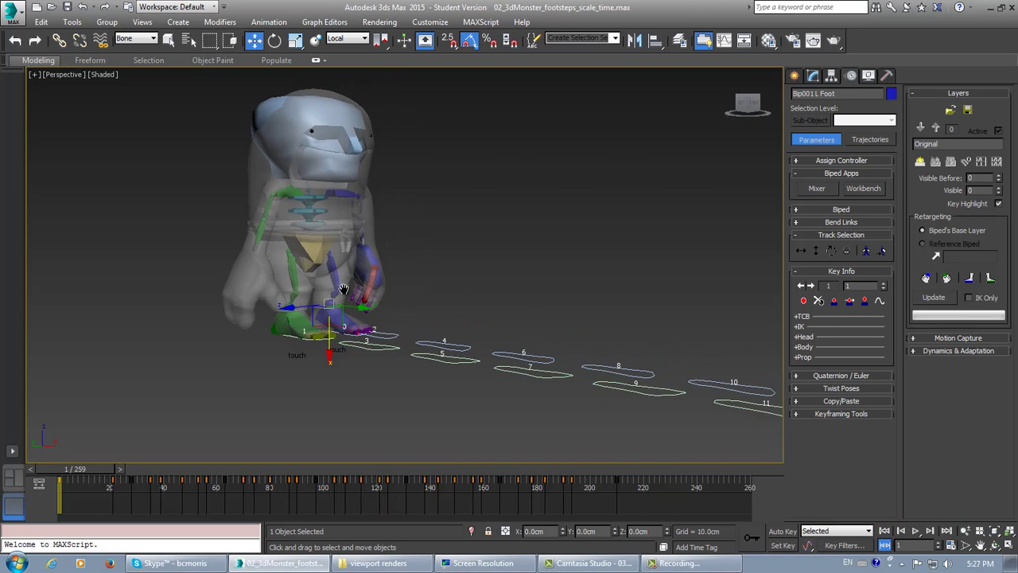
pyautogui.keyDown('alt'); pyautogui.moveTo(362, 356); pyautogui.dragTo(381, 376, button='middle'); pyautogui.keyUp('alt')
pyautogui.click(1010, 546)
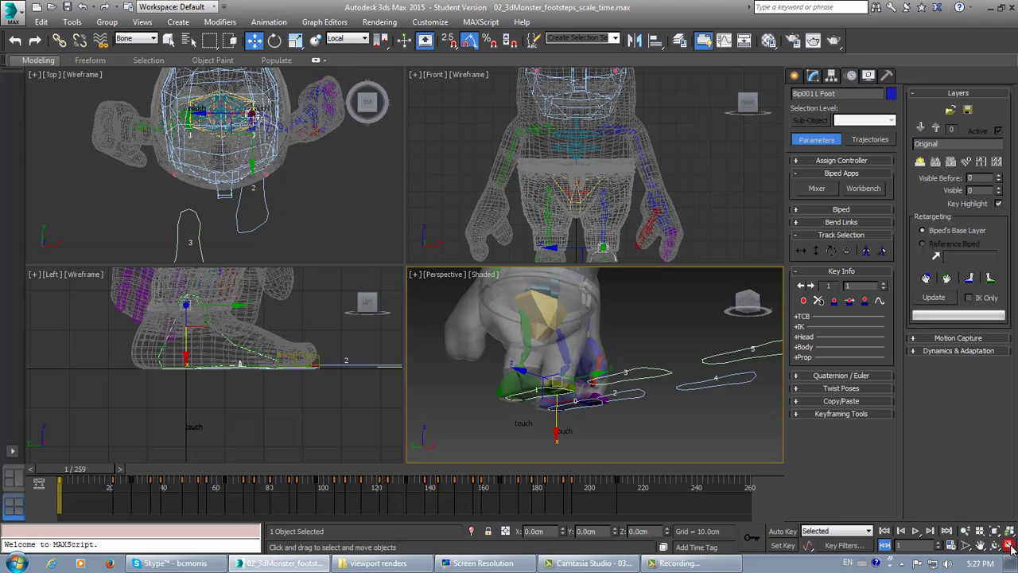
pyautogui.moveTo(552, 397); pyautogui.dragTo(595, 416, button='middle')
pyautogui.scroll(3, 563, 386)
pyautogui.scroll(3, 582, 399)
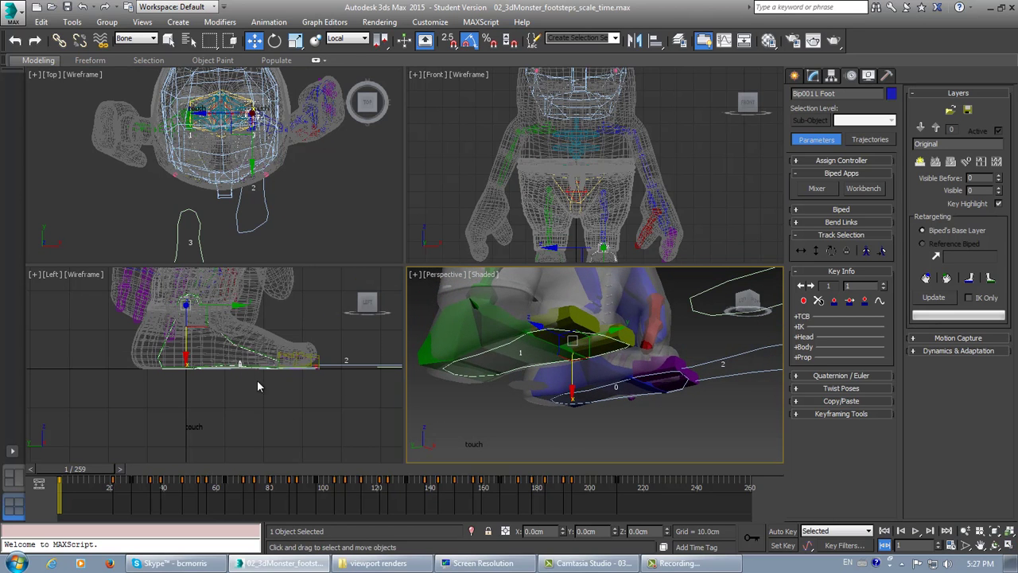
pyautogui.moveTo(257, 387); pyautogui.dragTo(248, 371, button='middle')
pyautogui.moveTo(72, 472)
pyautogui.mouseDown()
pyautogui.moveTo(237, 483)
pyautogui.moveTo(61, 483)
pyautogui.mouseUp()
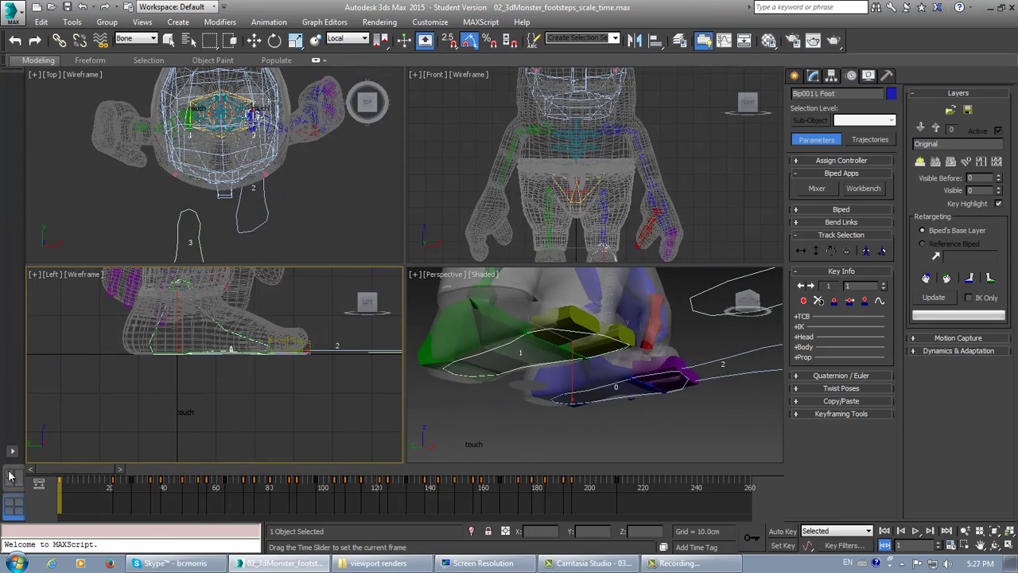
pyautogui.press('w')
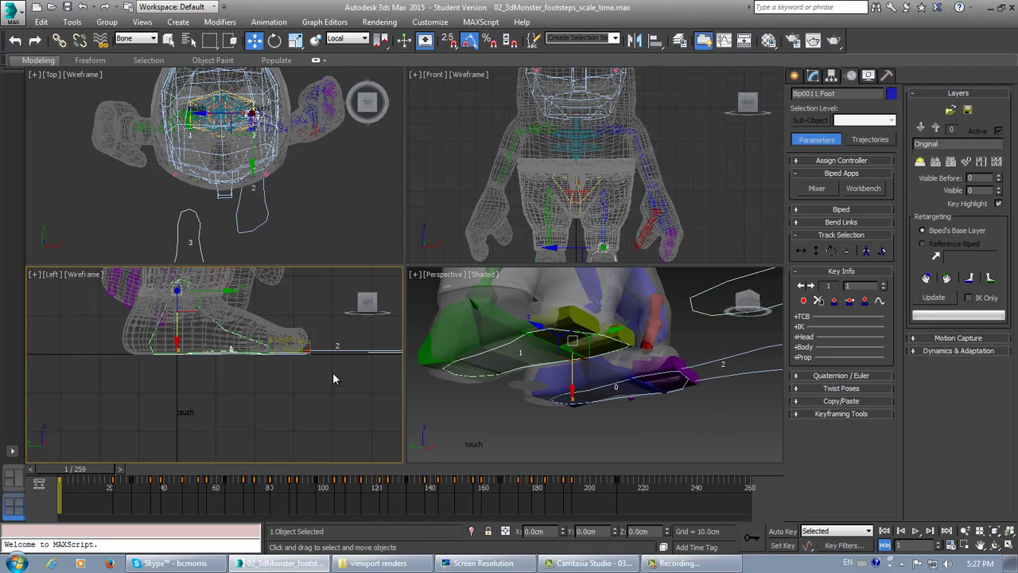
# Step: Move to frame 80 and examine the feet from below in the Perspective viewport against the footsteps
pyautogui.moveTo(104, 471); pyautogui.dragTo(294, 483)
pyautogui.press('w')
pyautogui.moveTo(692, 366); pyautogui.dragTo(529, 389, button='middle')
pyautogui.scroll(-4, 530, 388)
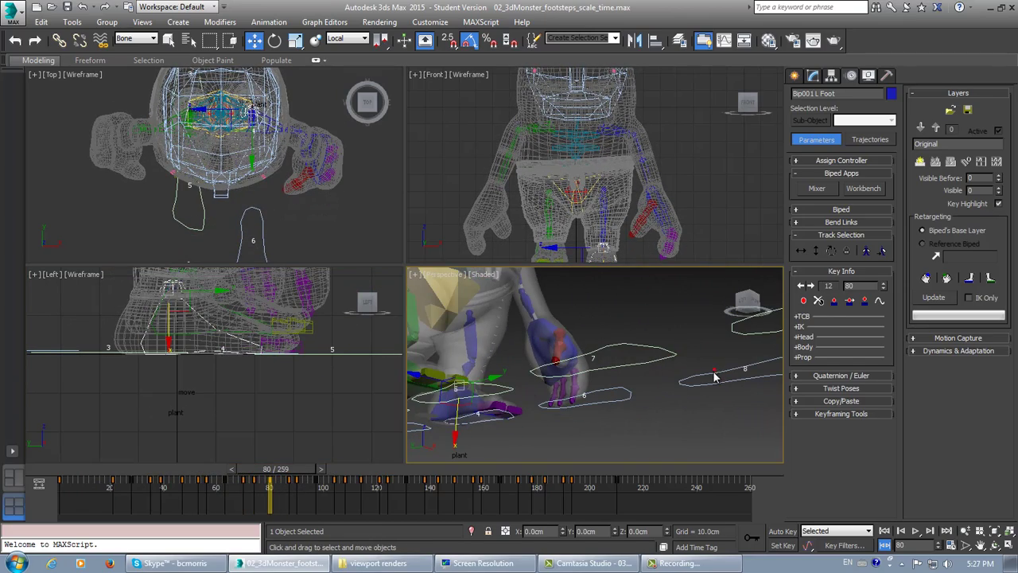
pyautogui.keyDown('alt'); pyautogui.moveTo(713, 373); pyautogui.dragTo(660, 377, button='middle'); pyautogui.keyUp('alt')
pyautogui.moveTo(584, 384); pyautogui.dragTo(545, 386, button='middle')
pyautogui.moveTo(489, 414); pyautogui.dragTo(564, 395, button='middle')
pyautogui.scroll(5, 578, 383)
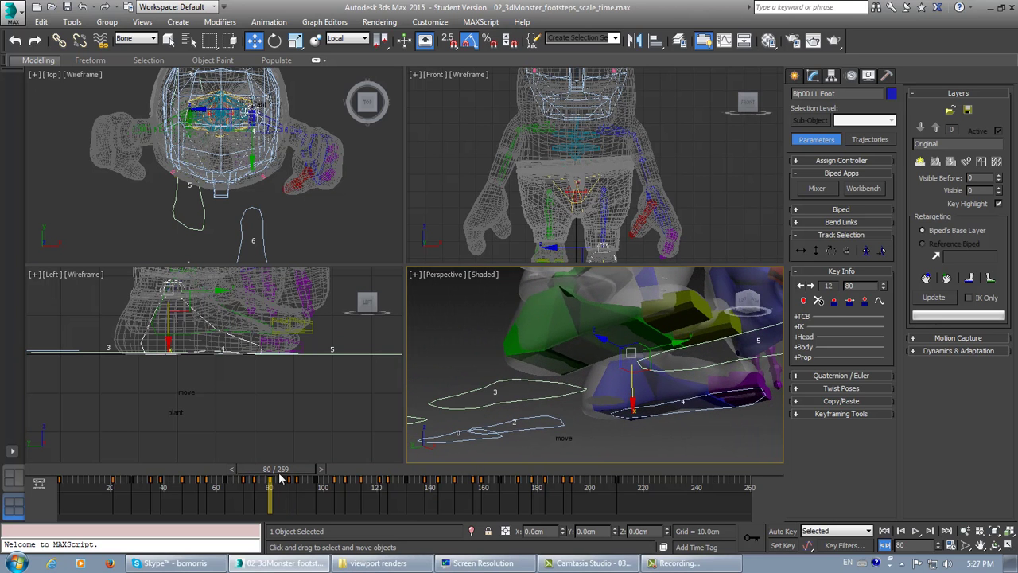
# Step: Return to frame 1 and inspect both feet against the ground line up close in the Front viewport
pyautogui.moveTo(280, 477); pyautogui.dragTo(60, 484)
pyautogui.press('w')
pyautogui.scroll(5, 550, 191)
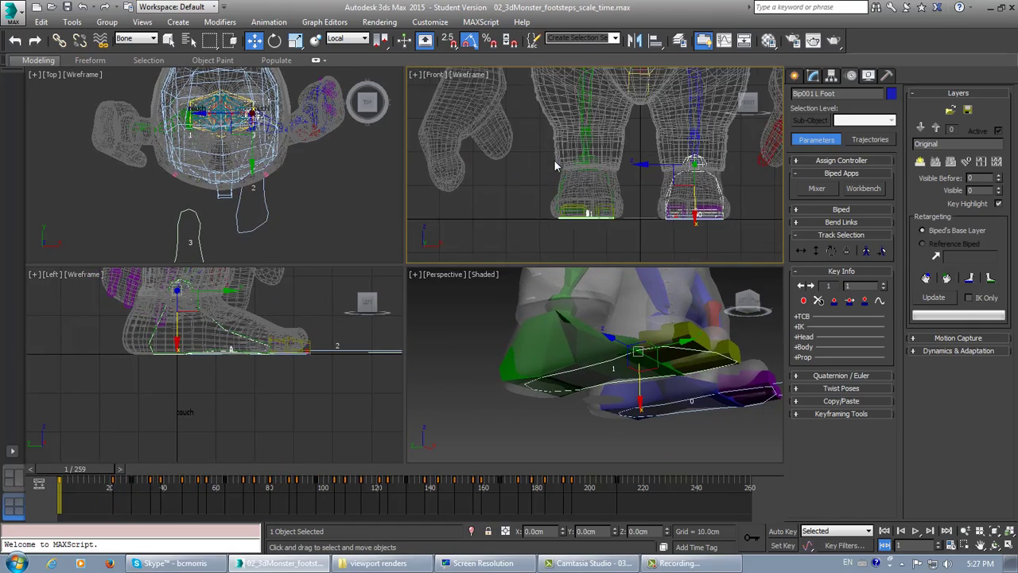
pyautogui.moveTo(555, 165); pyautogui.dragTo(505, 151, button='middle')
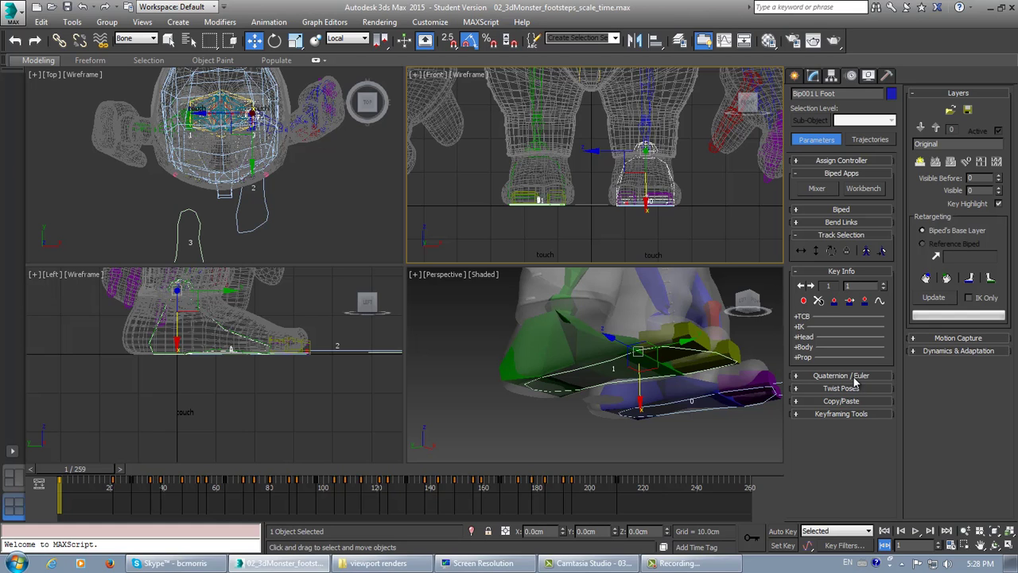
# Step: Display the Keyframing Tools, collapse the Layers section, and expand the IK settings under Key Info
pyautogui.click(841, 414)
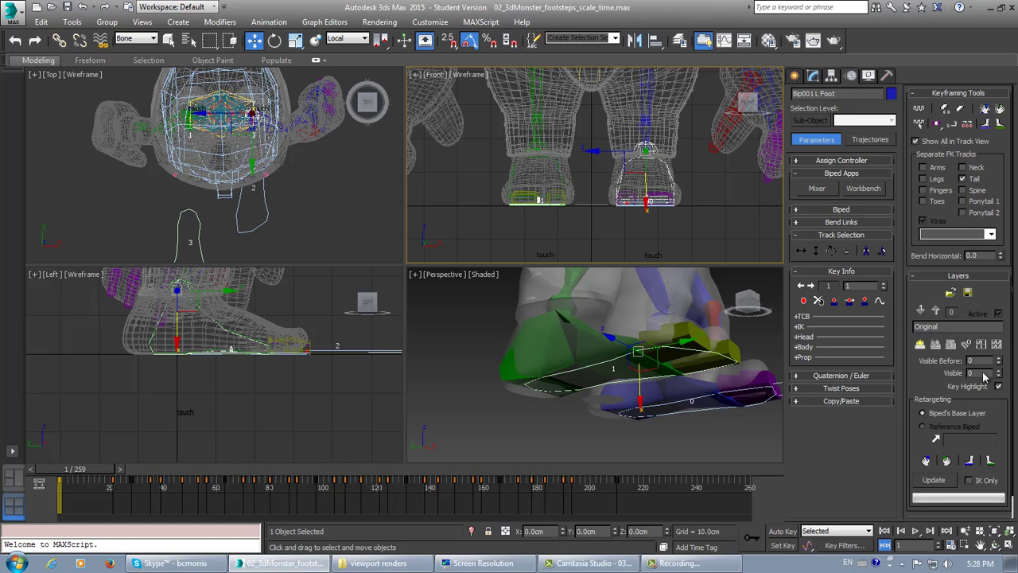
pyautogui.click(924, 276)
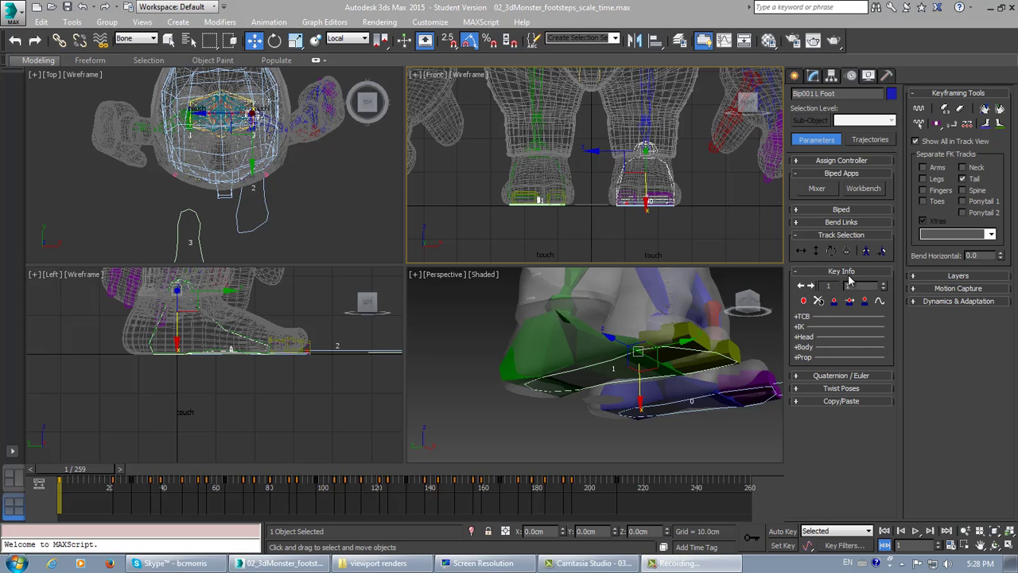
pyautogui.click(801, 327)
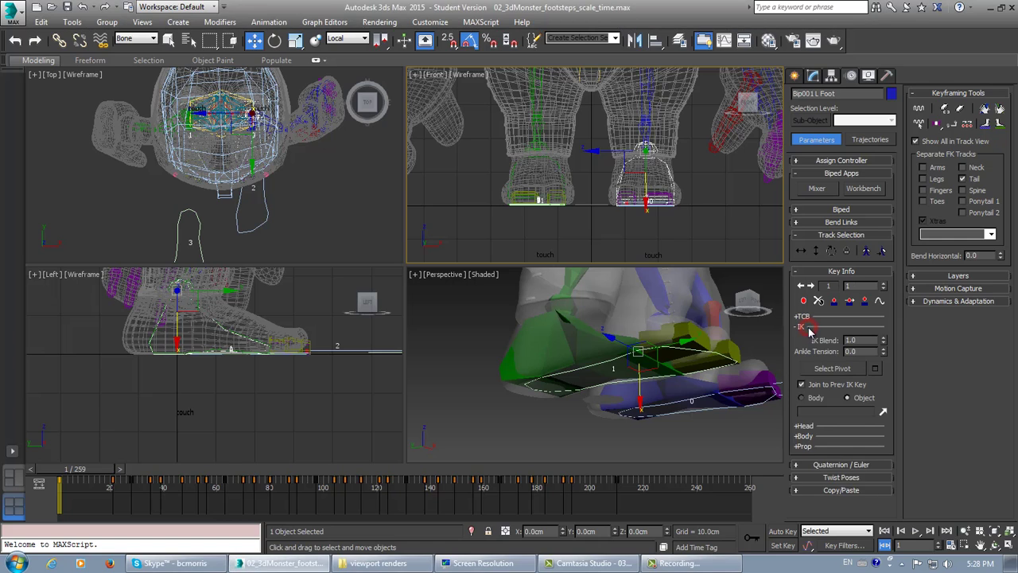
# Step: Preview the left foot's pivot points, switch to the right foot to display its pivots from below, and turn on Auto Key
pyautogui.click(839, 369)
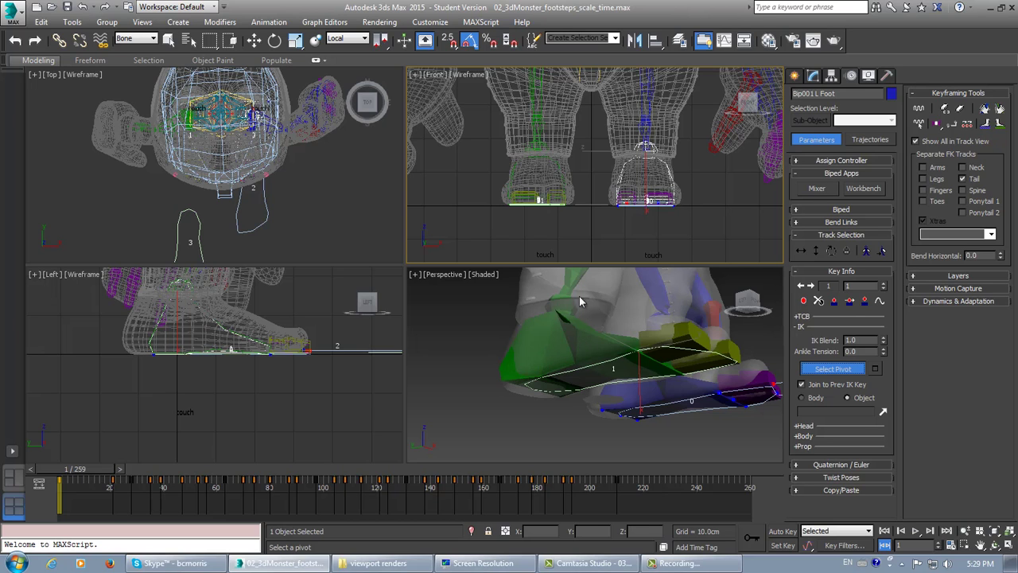
pyautogui.click(823, 369)
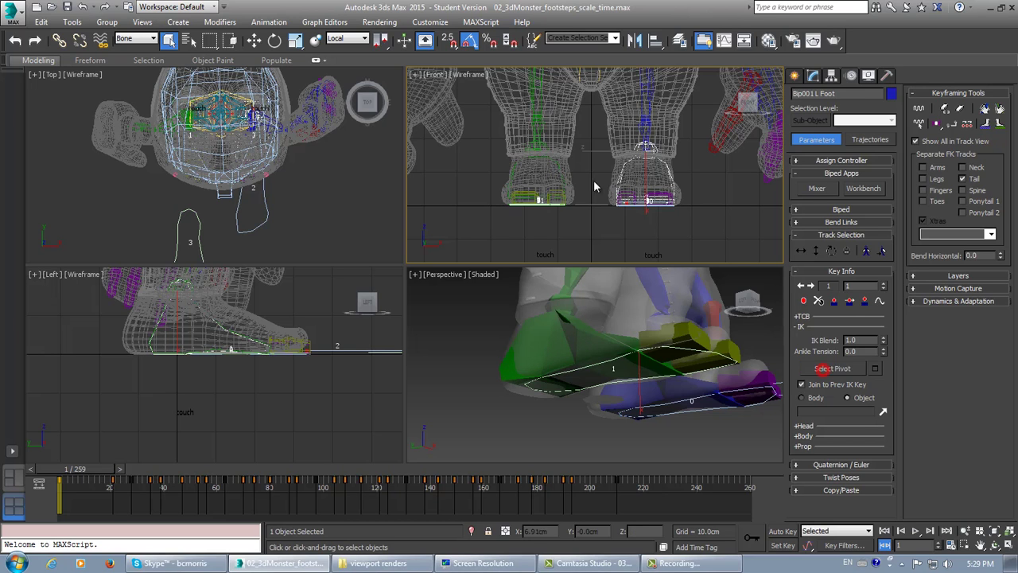
pyautogui.click(557, 165)
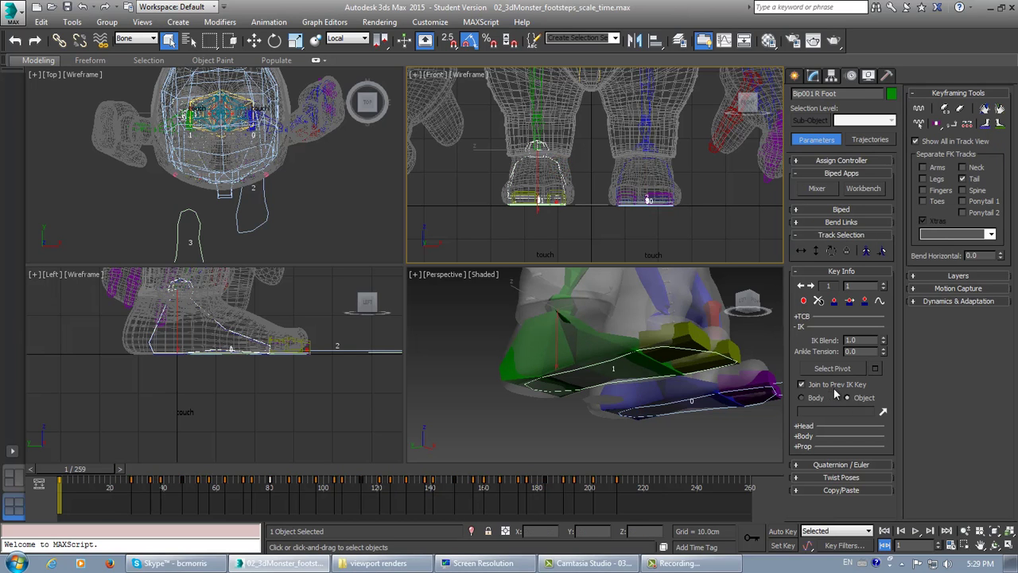
pyautogui.click(819, 369)
pyautogui.keyDown('alt'); pyautogui.moveTo(672, 412); pyautogui.dragTo(633, 426, button='middle'); pyautogui.keyUp('alt')
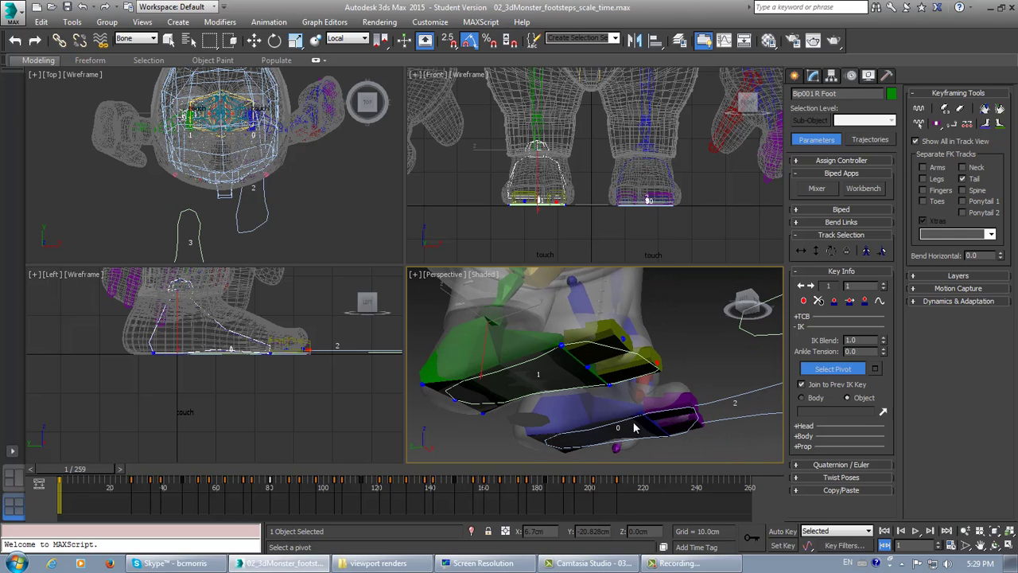
pyautogui.click(782, 530)
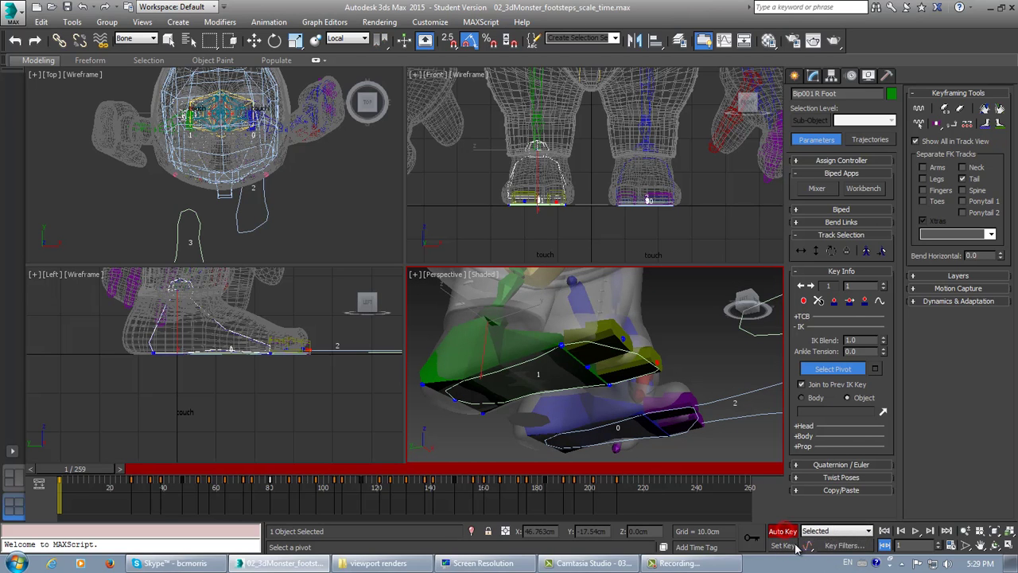
# Step: Step through the right foot's keys and set its pivot at the frame 35 plant key to the middle of the ball
pyautogui.click(809, 287)
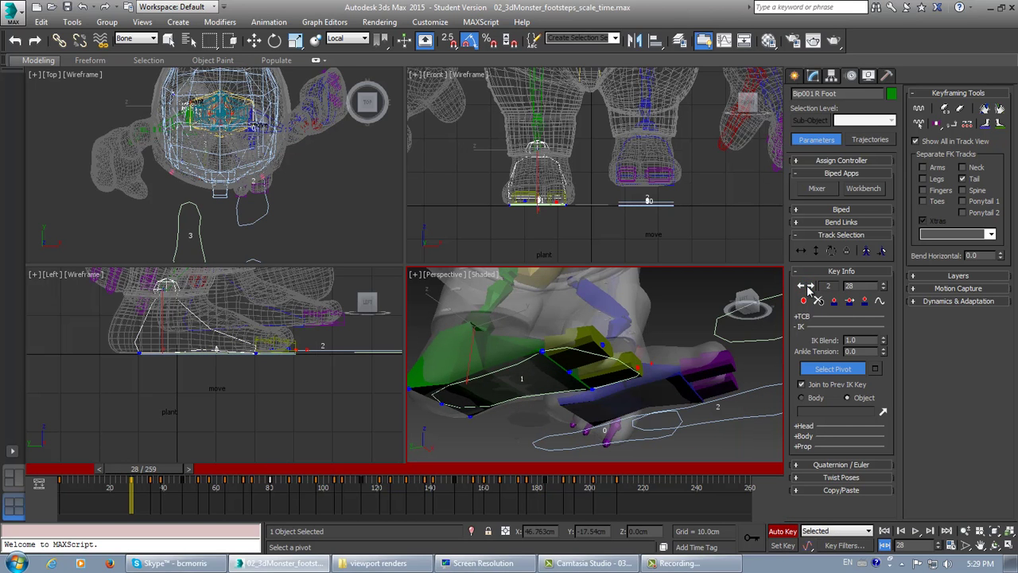
pyautogui.click(807, 286)
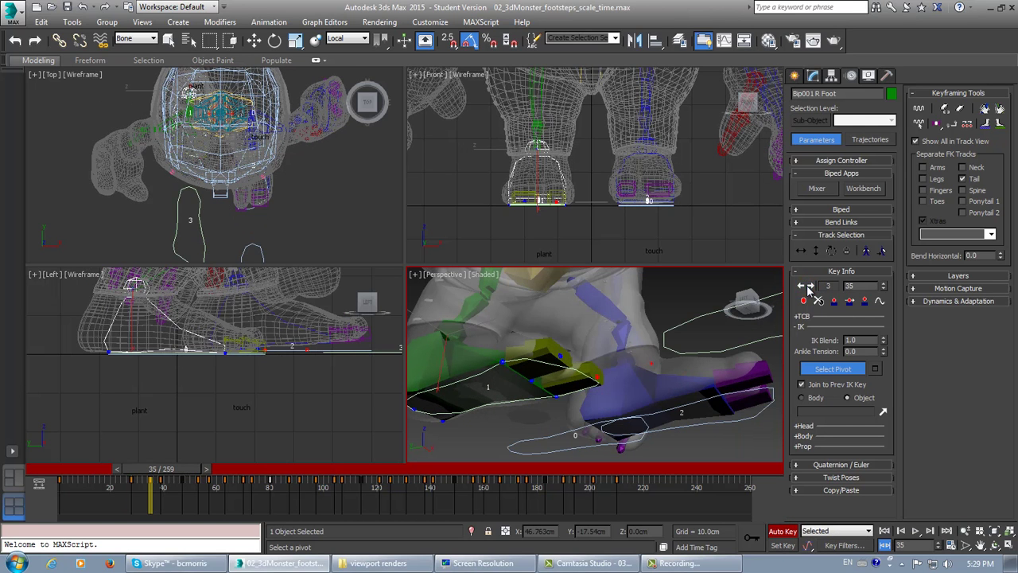
pyautogui.click(807, 287)
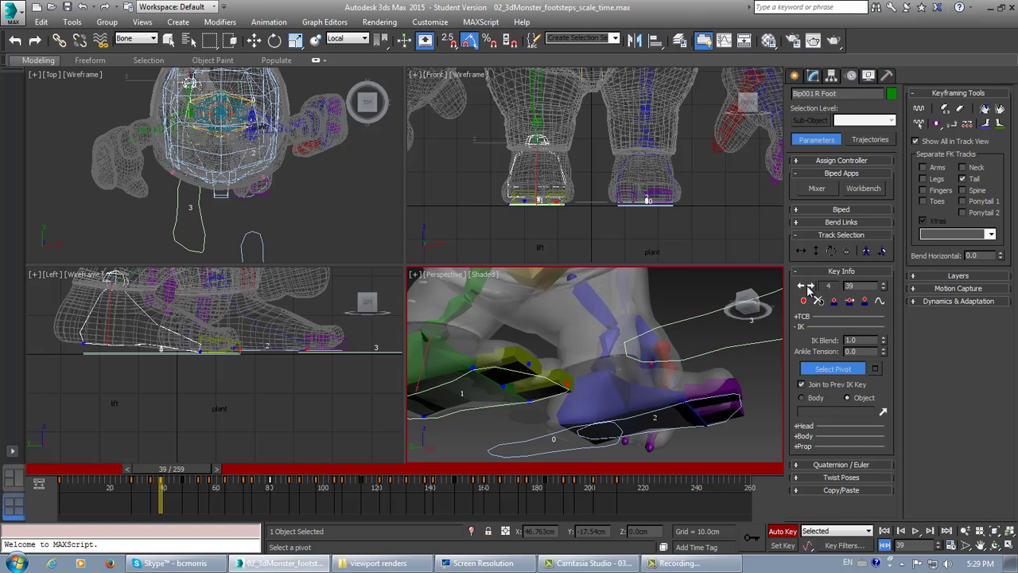
pyautogui.click(800, 286)
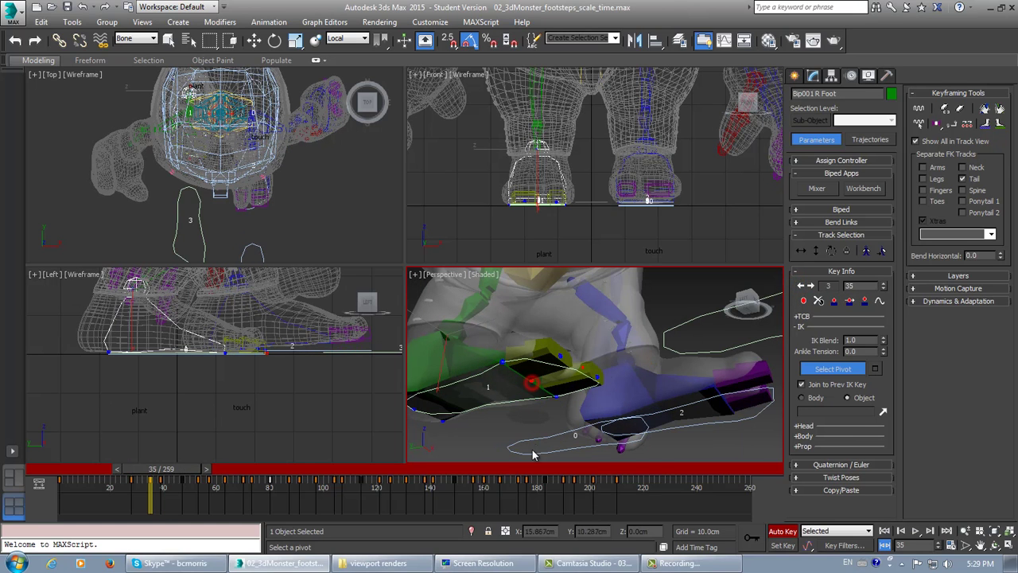
pyautogui.moveTo(577, 412)
pyautogui.keyDown('alt'); pyautogui.mouseDown(button='middle')
pyautogui.moveTo(566, 424)
pyautogui.moveTo(577, 452)
pyautogui.moveTo(591, 398)
pyautogui.mouseUp(button='middle'); pyautogui.keyUp('alt')
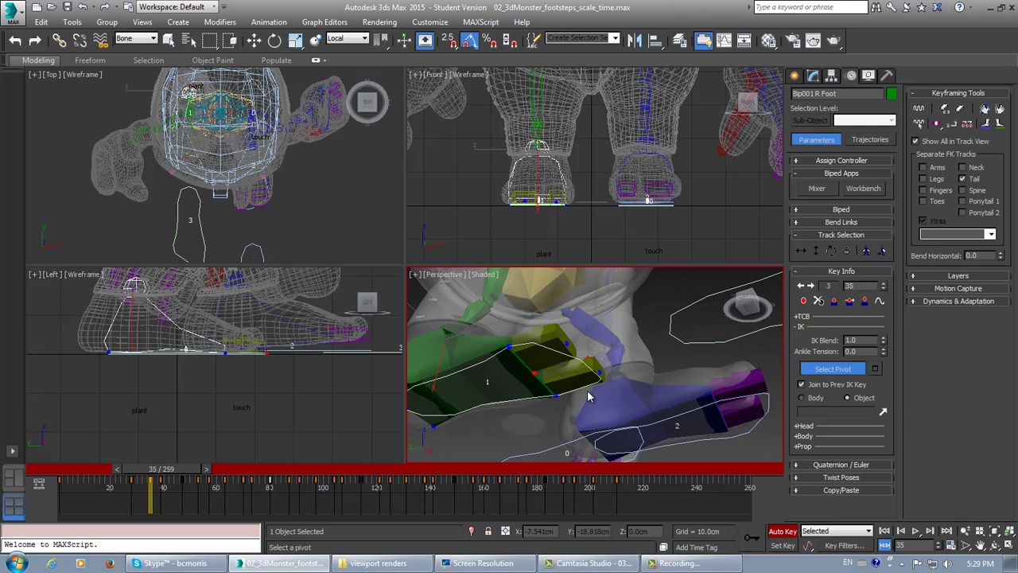
# Step: Try picking a different right foot pivot at frame 35 with the pivot selection dialog
pyautogui.click(875, 369)
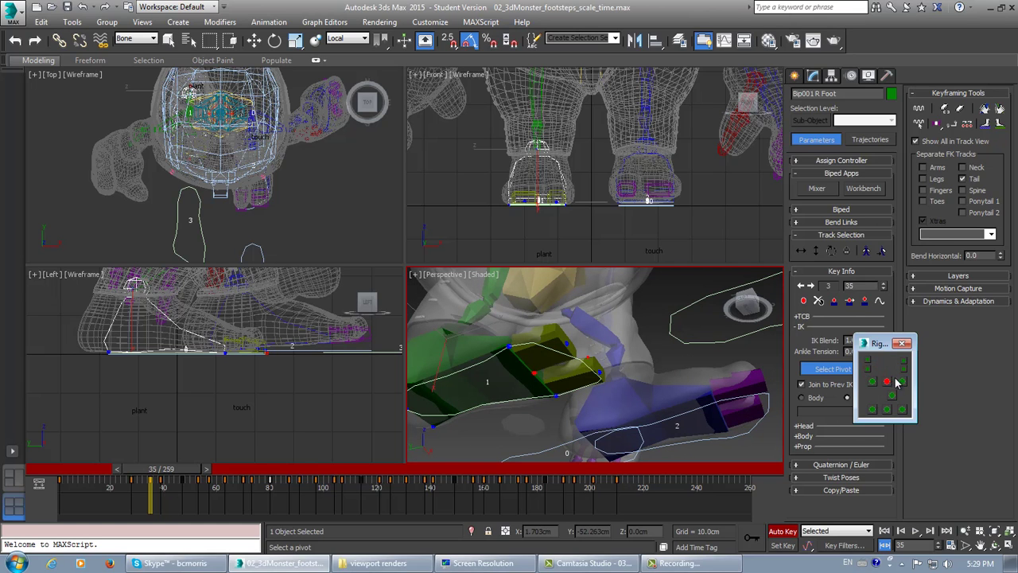
pyautogui.moveTo(877, 342); pyautogui.dragTo(912, 331)
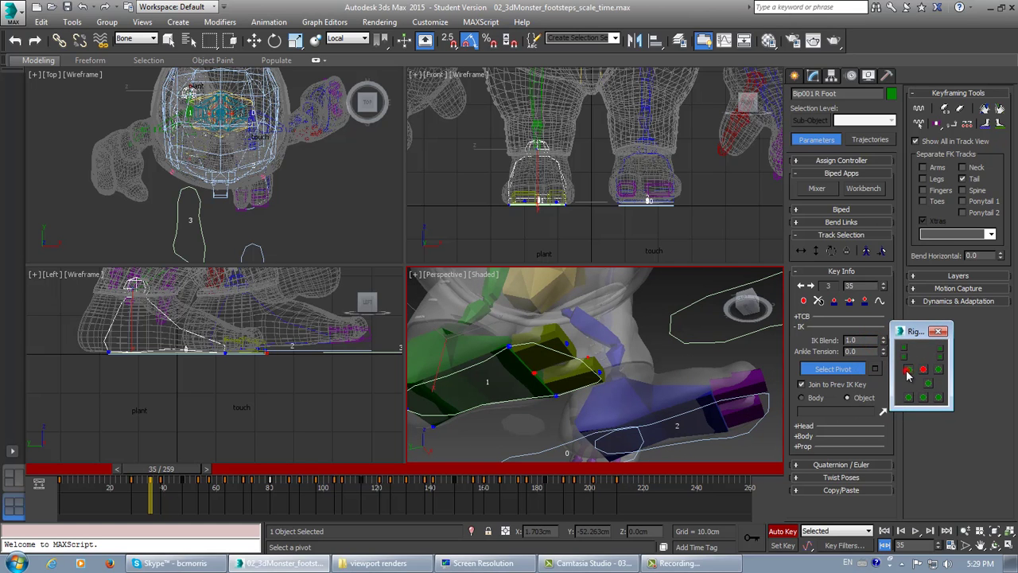
pyautogui.click(907, 370)
pyautogui.click(940, 331)
pyautogui.click(875, 369)
pyautogui.click(940, 332)
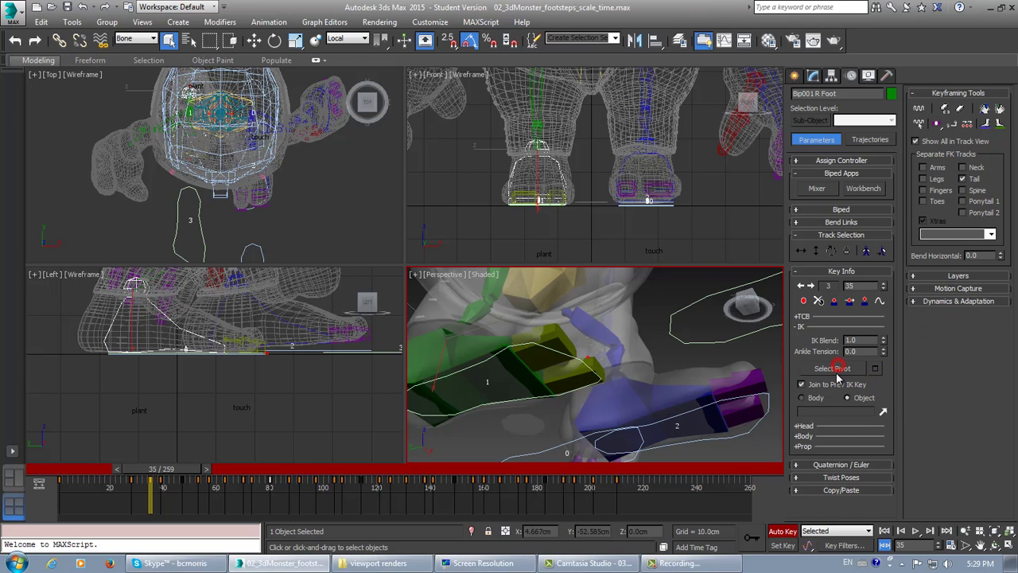
# Step: Pick the middle ball pivot for the right foot again at frame 35, leaving Auto Key on
pyautogui.click(567, 343)
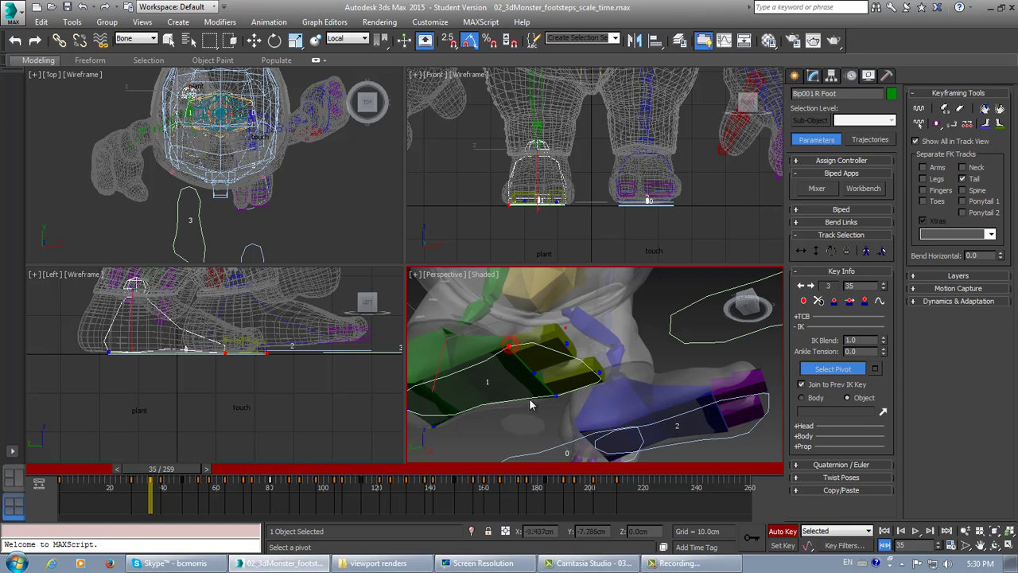
pyautogui.click(535, 371)
pyautogui.click(785, 531)
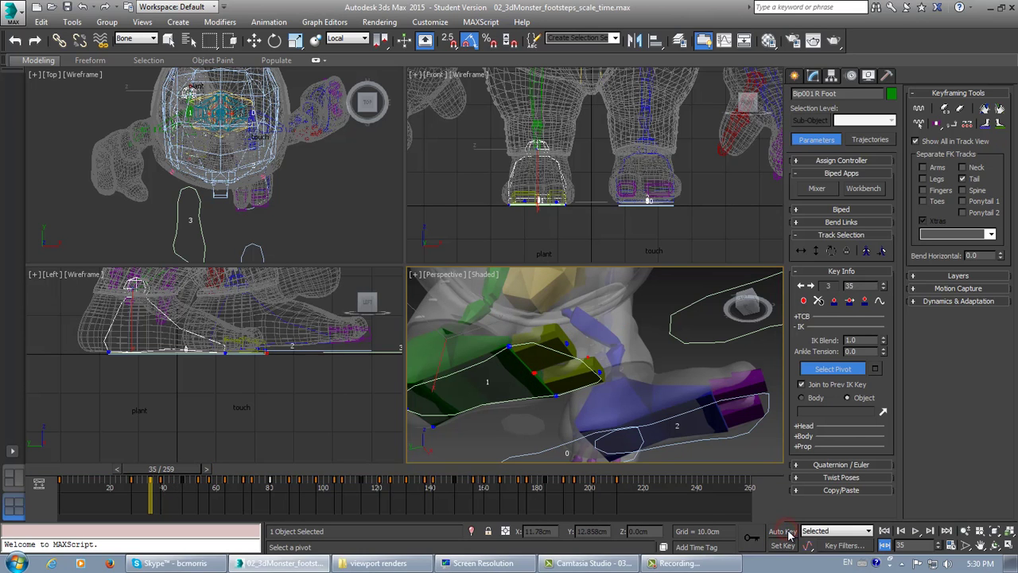
pyautogui.click(785, 531)
# Step: Set the right foot's pivot at the frame 28 plant key to the middle of the ball
pyautogui.moveTo(177, 475); pyautogui.dragTo(159, 476)
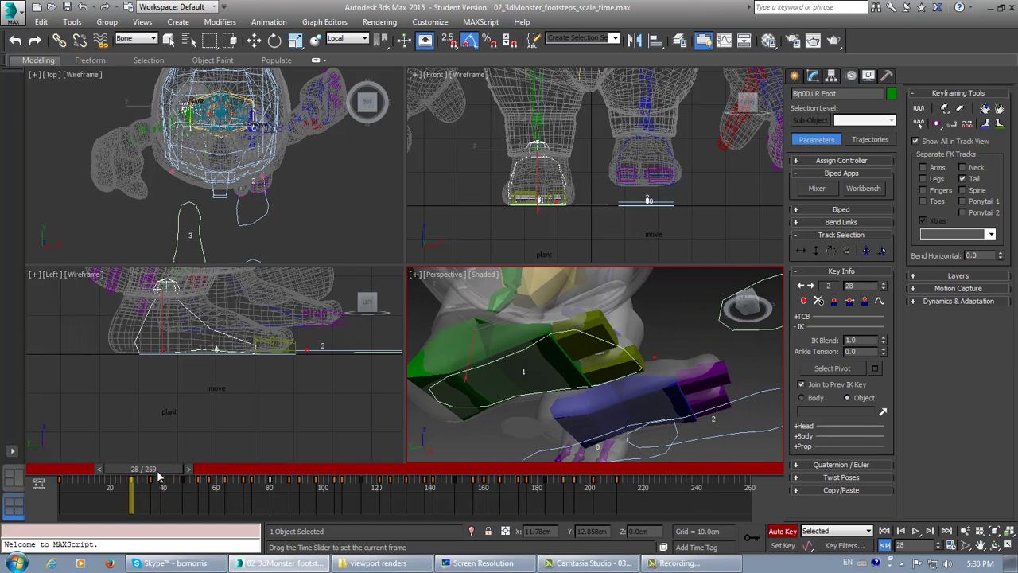
pyautogui.click(832, 368)
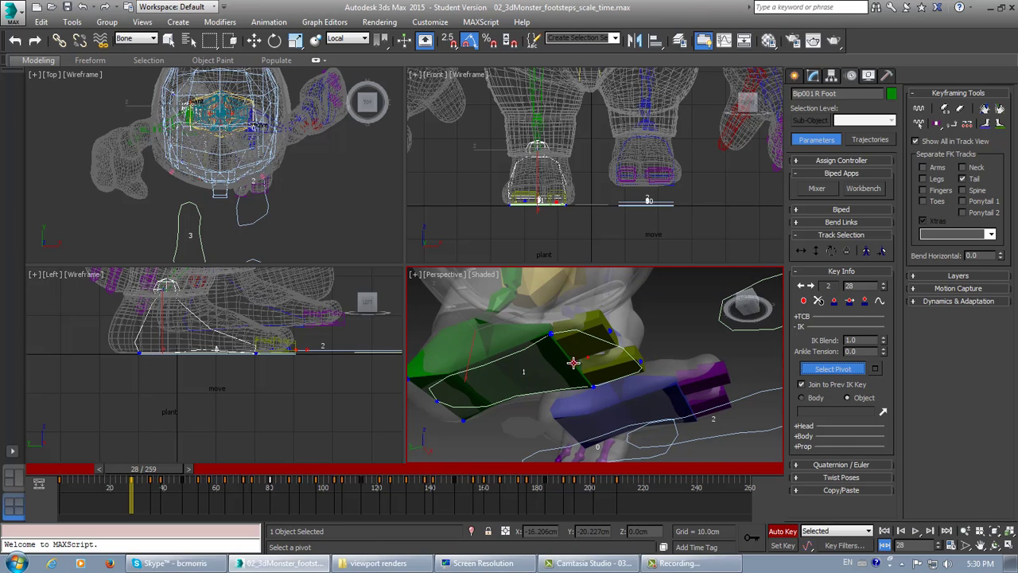
pyautogui.click(573, 363)
# Step: Check the right foot's pivots at the frame 35 and 39 keys, and whether any can be selected at the frame 47 move key
pyautogui.click(810, 285)
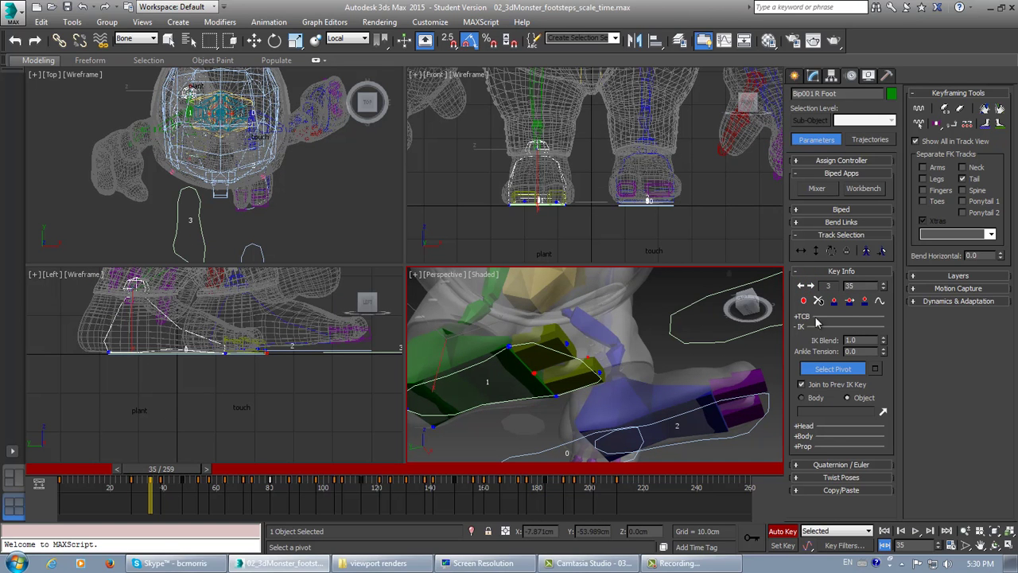
pyautogui.click(812, 286)
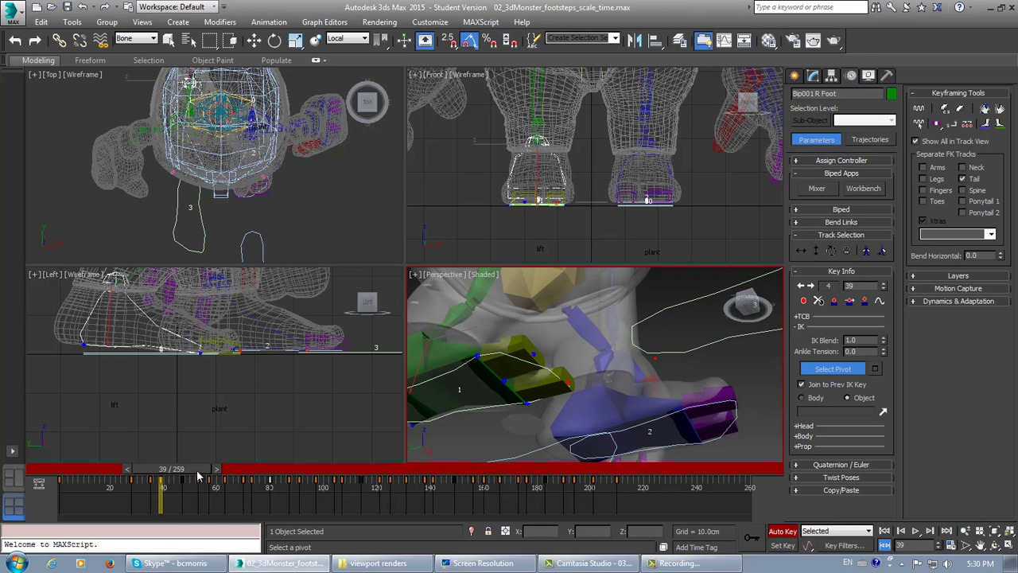
pyautogui.moveTo(198, 475); pyautogui.dragTo(222, 476)
pyautogui.click(875, 367)
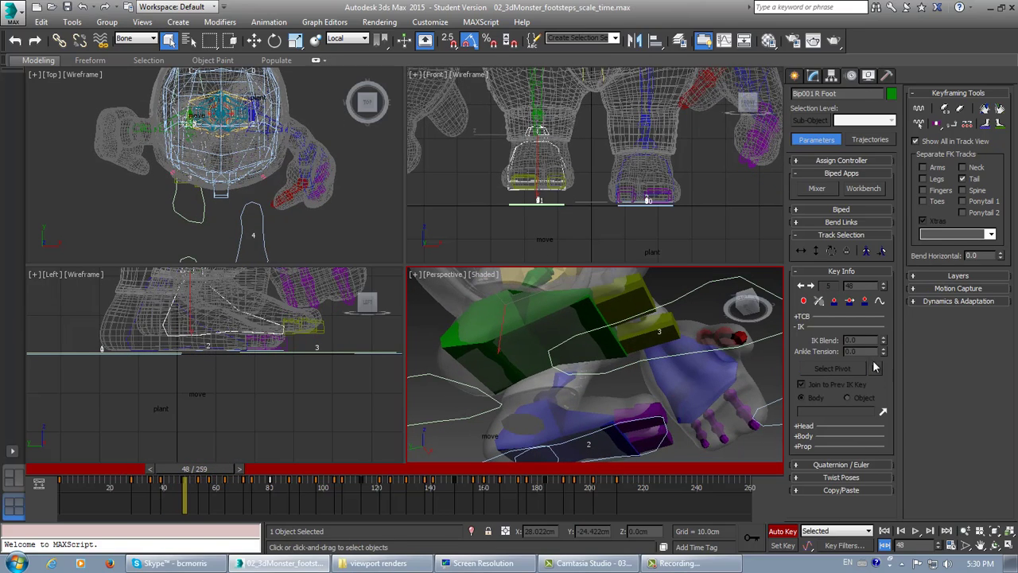
pyautogui.click(812, 284)
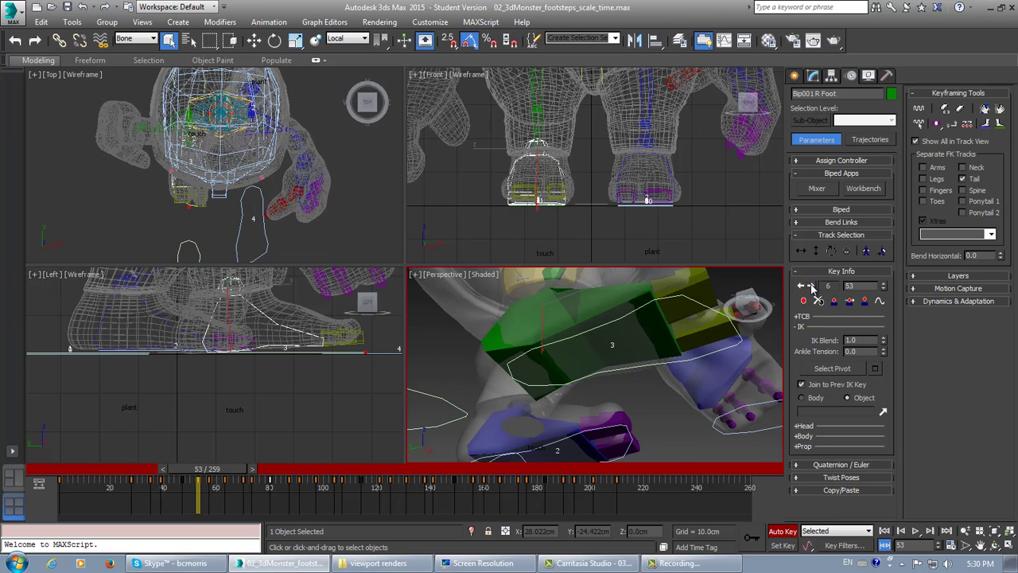
pyautogui.click(800, 286)
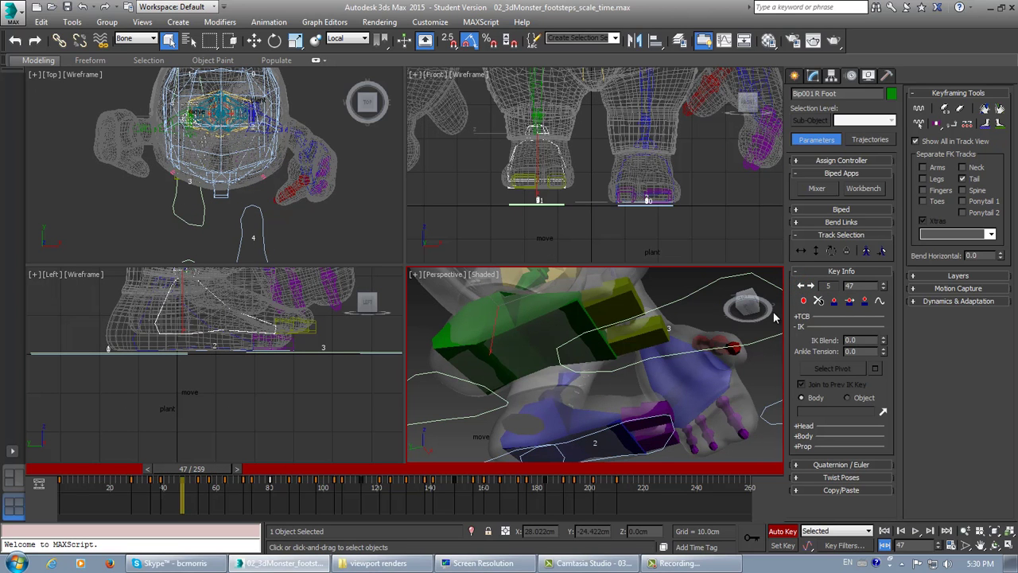
pyautogui.moveTo(555, 361); pyautogui.dragTo(580, 385, button='middle')
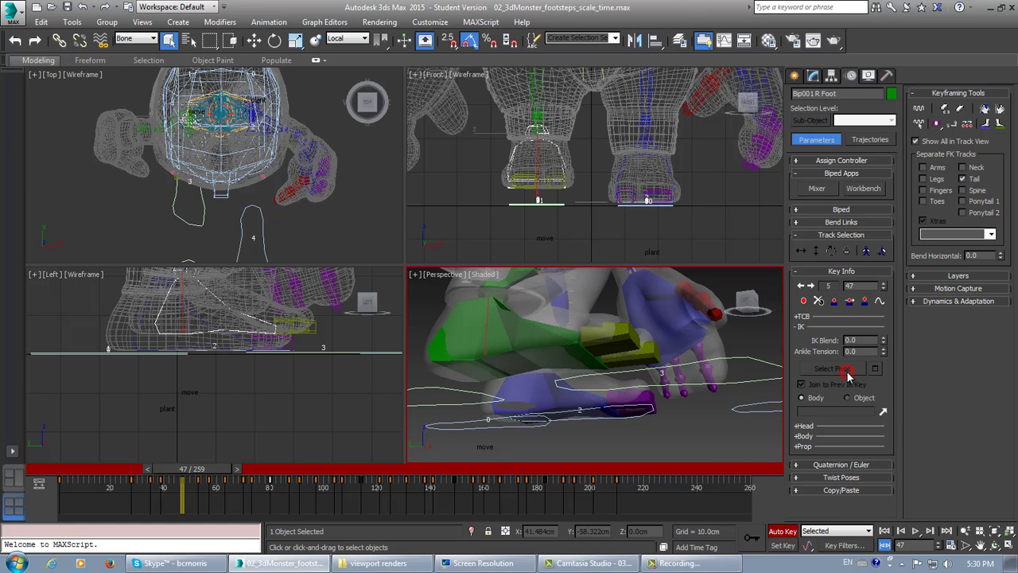
pyautogui.click(875, 369)
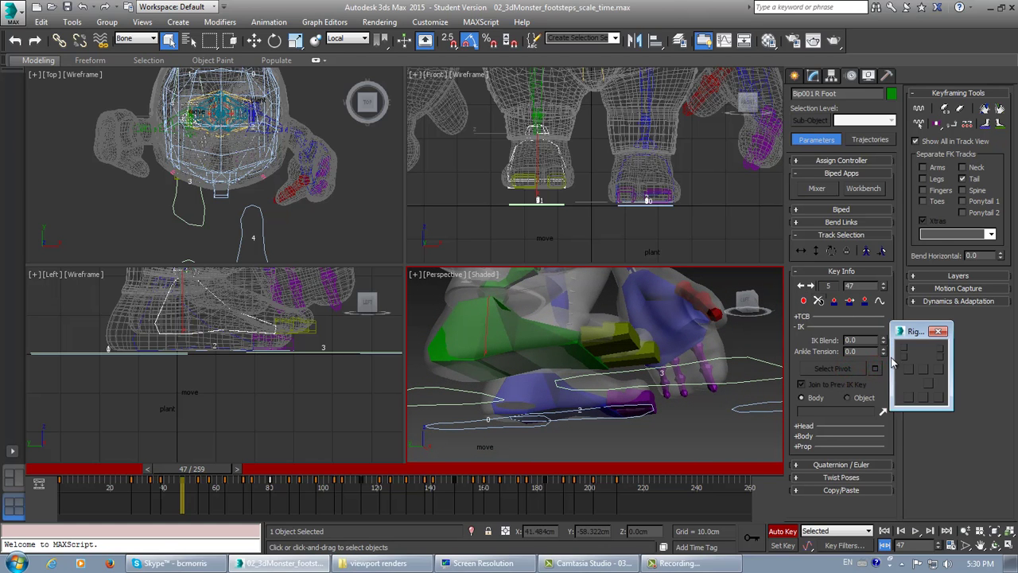
pyautogui.click(939, 331)
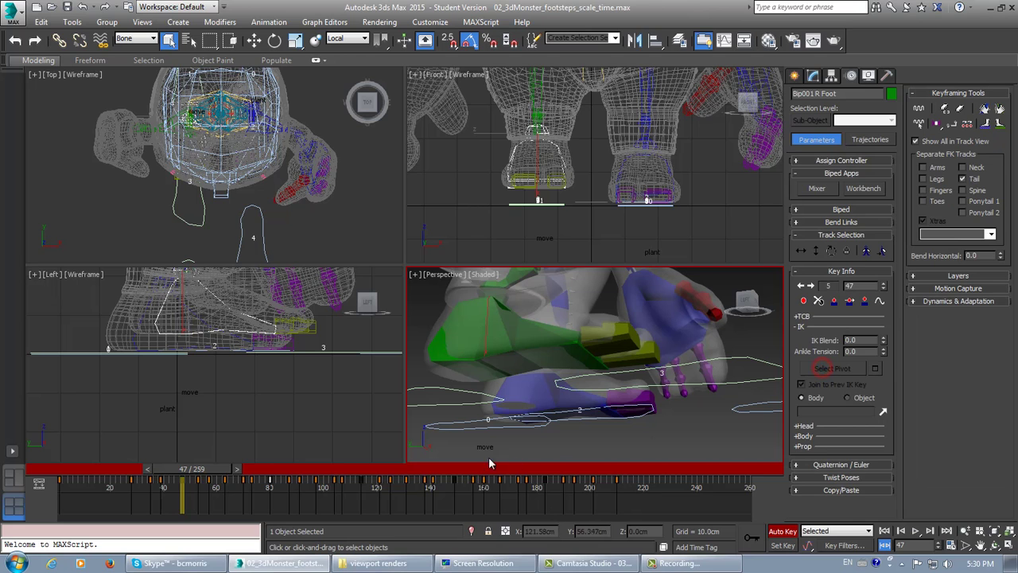
# Step: Check the right foot's pivots at the frame 53 touch key and set the frame 57 plant key's pivot to the middle of the ball
pyautogui.click(811, 287)
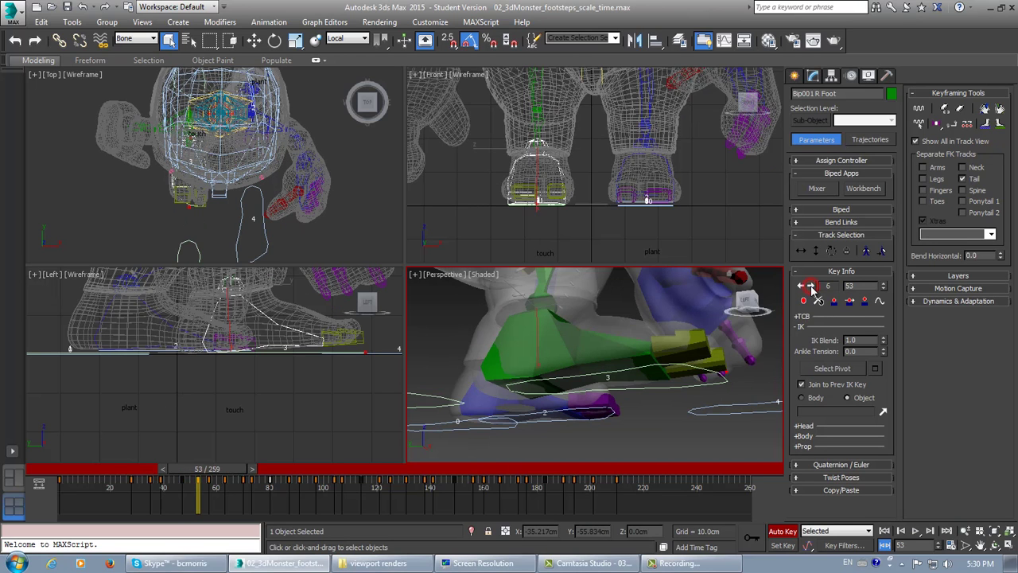
pyautogui.click(830, 370)
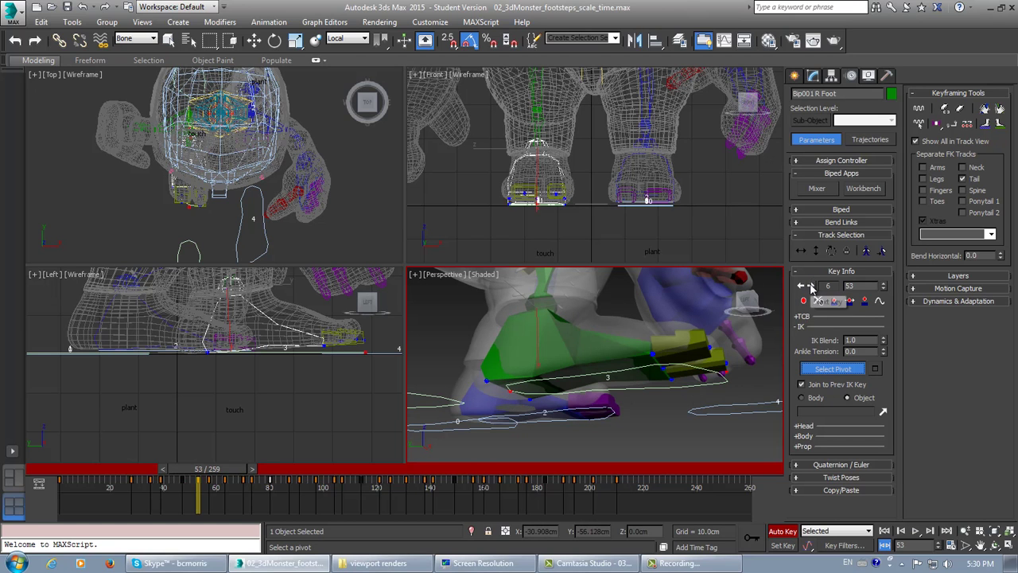
pyautogui.click(811, 285)
pyautogui.click(621, 383)
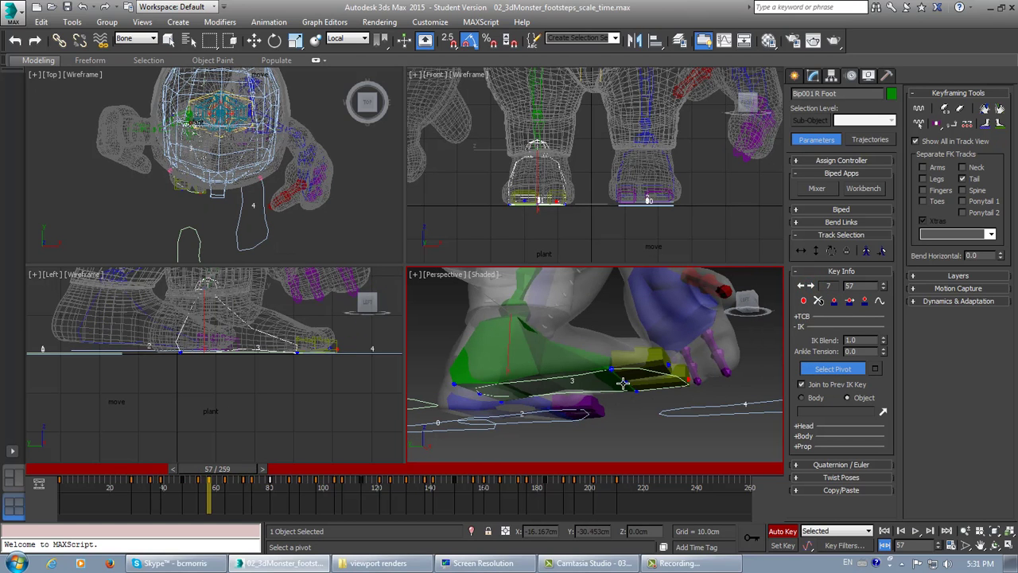
# Step: Set the right foot's pivot to the middle of the ball at the frame 63 and frame 70 plant keys
pyautogui.click(810, 286)
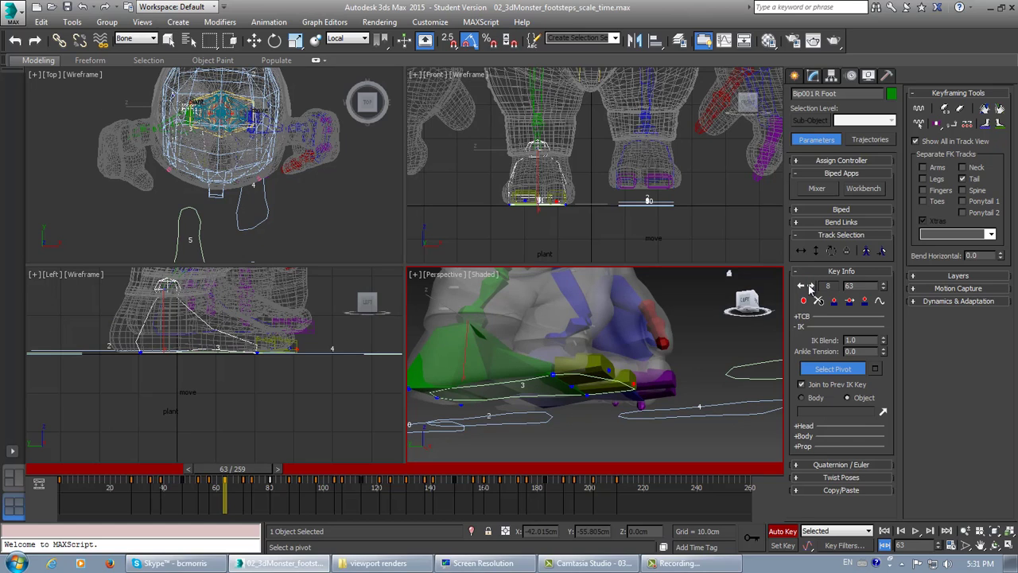
pyautogui.click(571, 386)
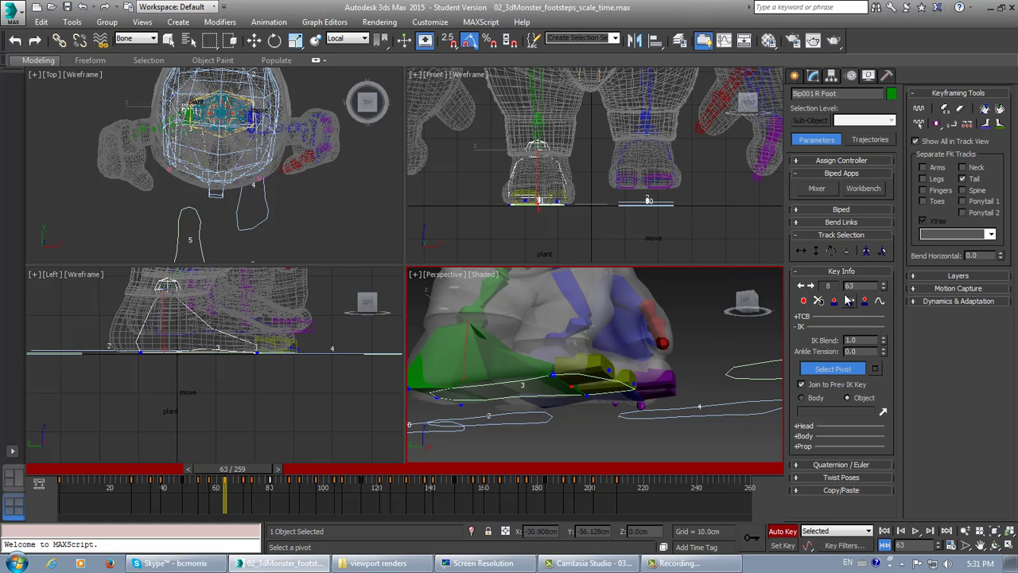
pyautogui.click(811, 286)
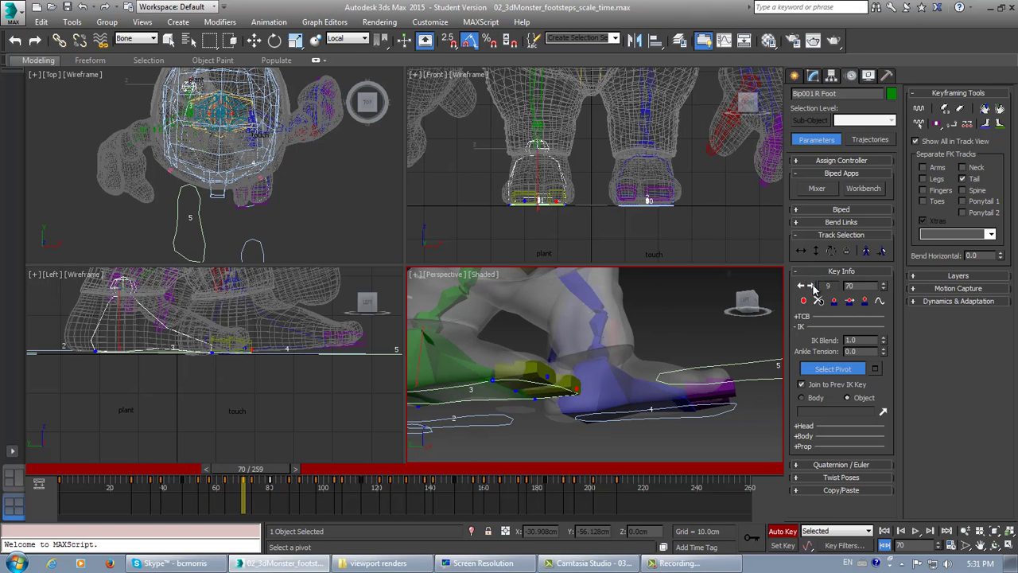
pyautogui.click(515, 390)
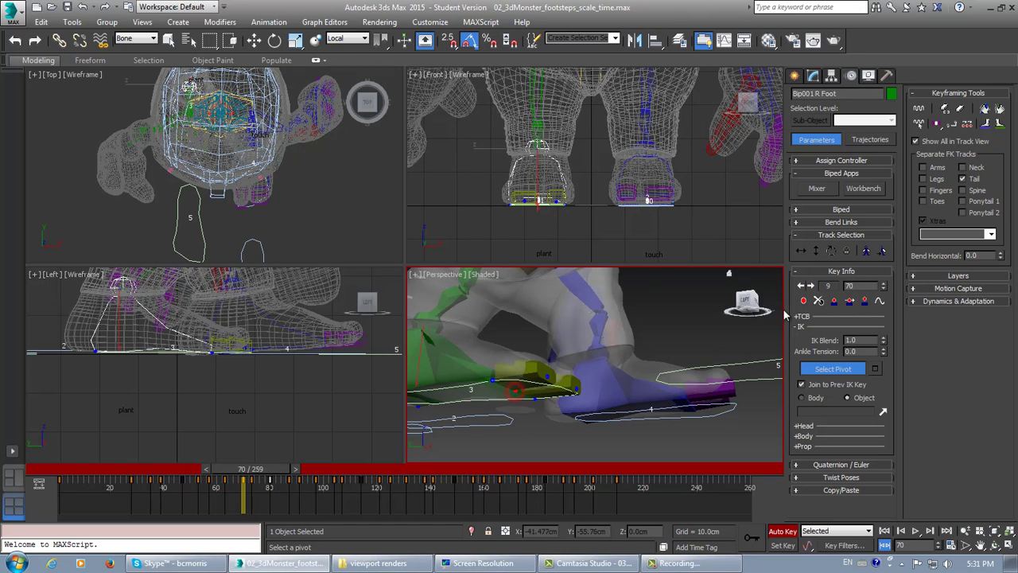
# Step: Set the right foot's pivot to the middle of the ball at the frame 80 move key
pyautogui.click(811, 286)
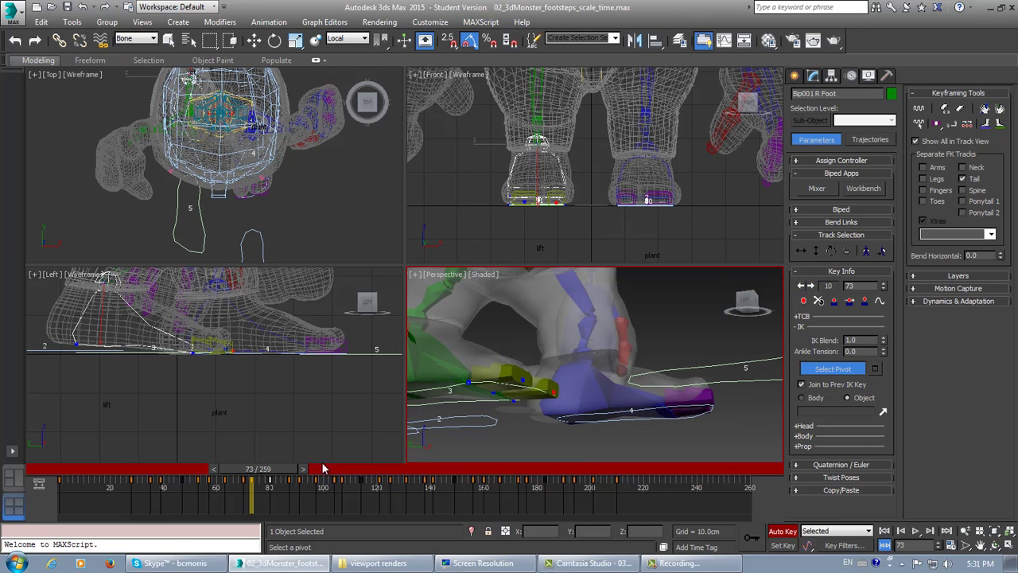
pyautogui.click(810, 287)
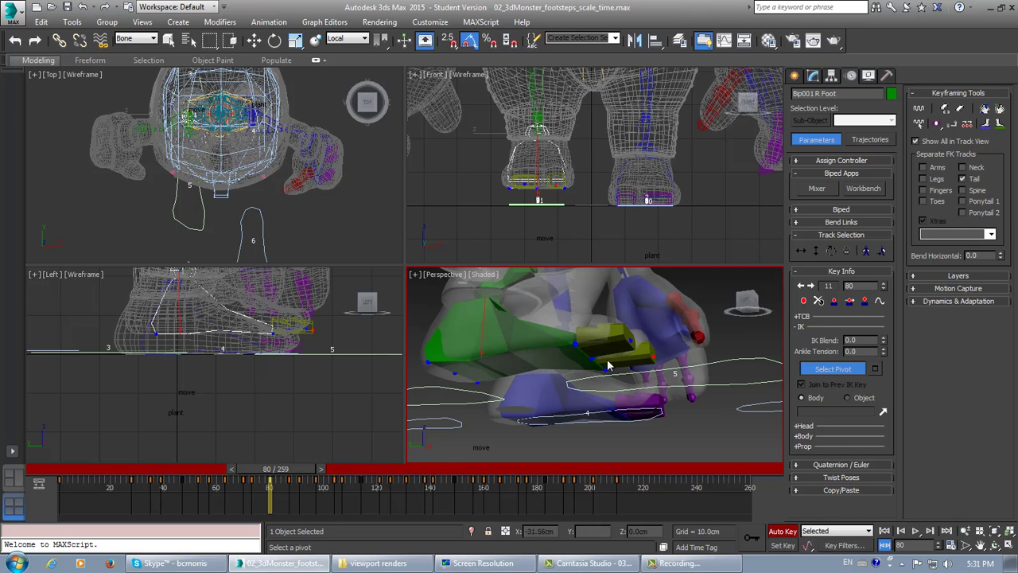
pyautogui.click(591, 358)
pyautogui.click(454, 375)
pyautogui.click(591, 359)
pyautogui.moveTo(519, 317)
pyautogui.keyDown('alt'); pyautogui.mouseDown(button='middle')
pyautogui.moveTo(546, 341)
pyautogui.moveTo(634, 350)
pyautogui.moveTo(522, 307)
pyautogui.mouseUp(button='middle'); pyautogui.keyUp('alt')
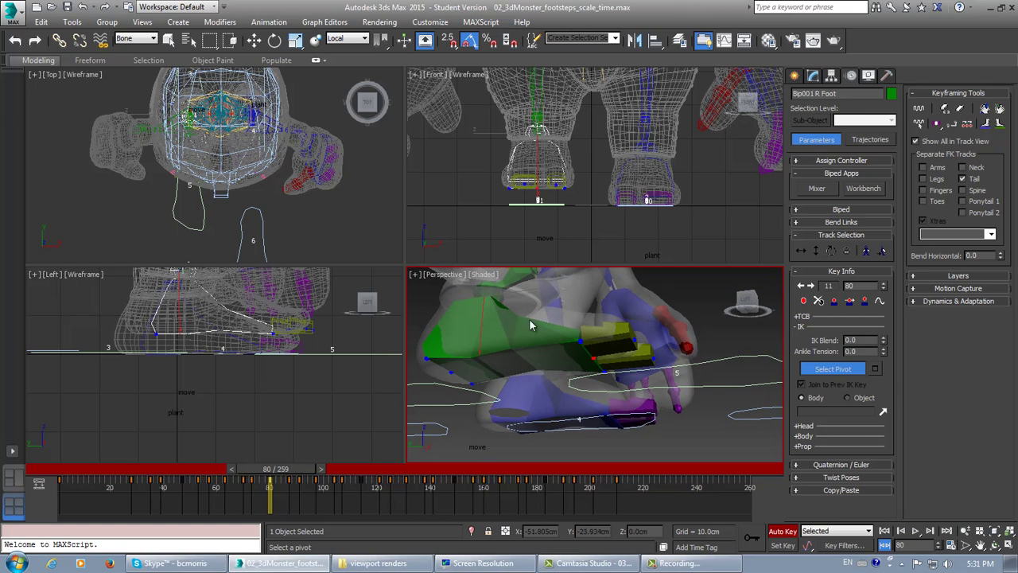
# Step: Compare the right foot's heel and middle-of-ball pivots at the frame 80 move key, also checking the pivot selection dialog
pyautogui.click(875, 369)
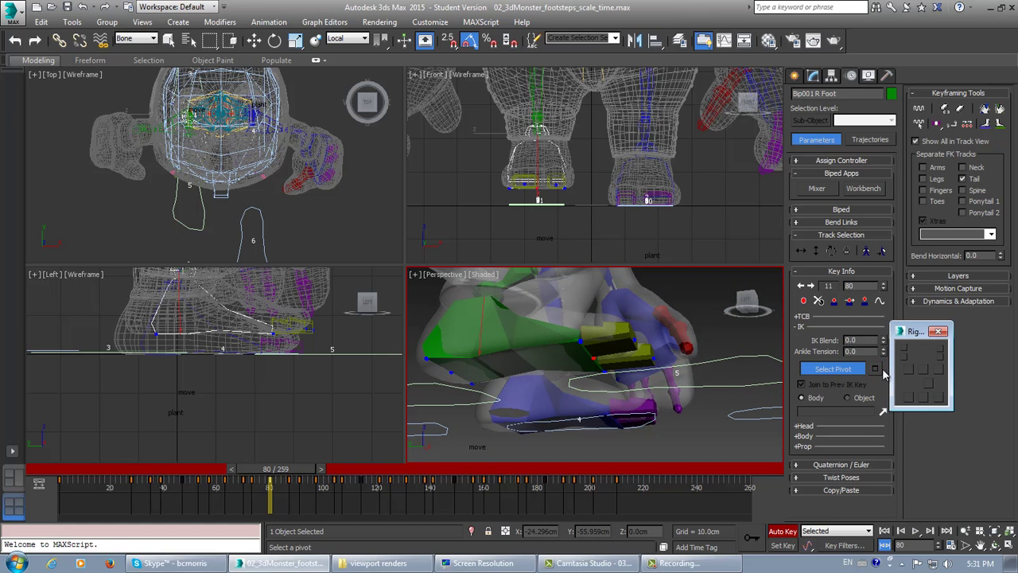
pyautogui.click(939, 331)
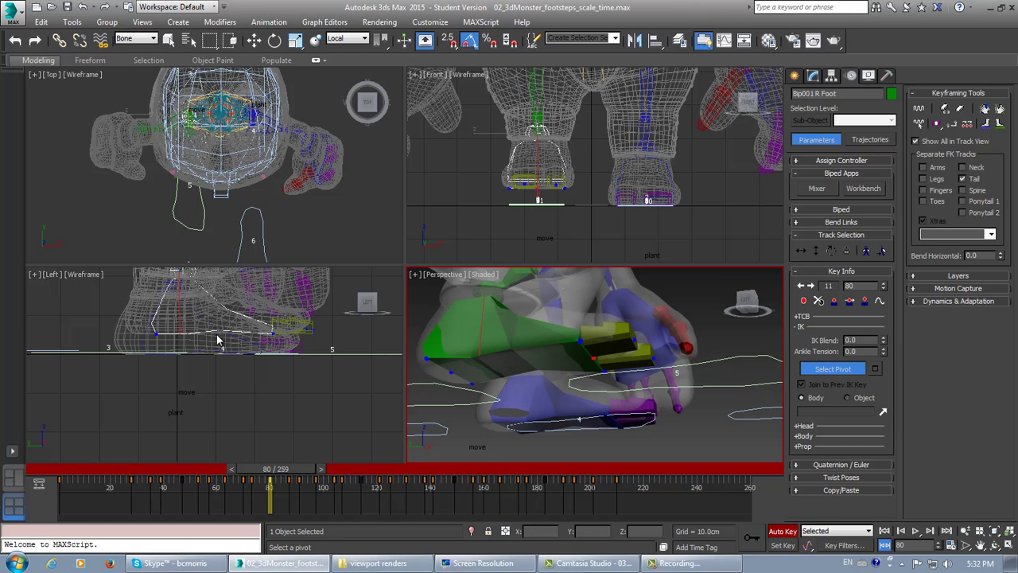
pyautogui.moveTo(216, 340); pyautogui.dragTo(207, 382, button='middle')
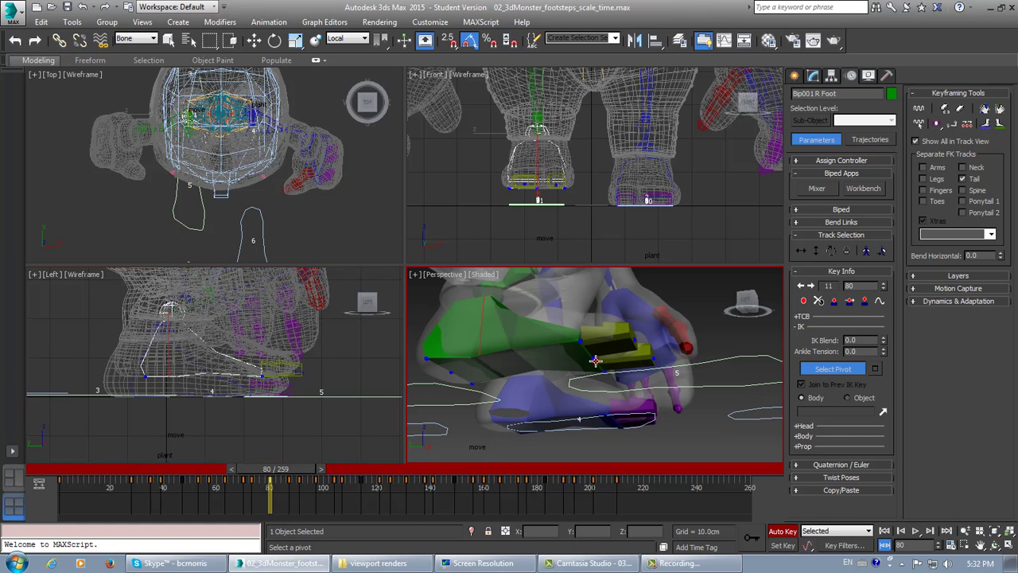
pyautogui.moveTo(595, 361)
pyautogui.keyDown('alt'); pyautogui.mouseDown(button='middle')
pyautogui.moveTo(493, 352)
pyautogui.moveTo(506, 360)
pyautogui.moveTo(491, 370)
pyautogui.moveTo(501, 335)
pyautogui.moveTo(536, 388)
pyautogui.moveTo(553, 323)
pyautogui.moveTo(655, 355)
pyautogui.moveTo(601, 366)
pyautogui.mouseUp(button='middle'); pyautogui.keyUp('alt')
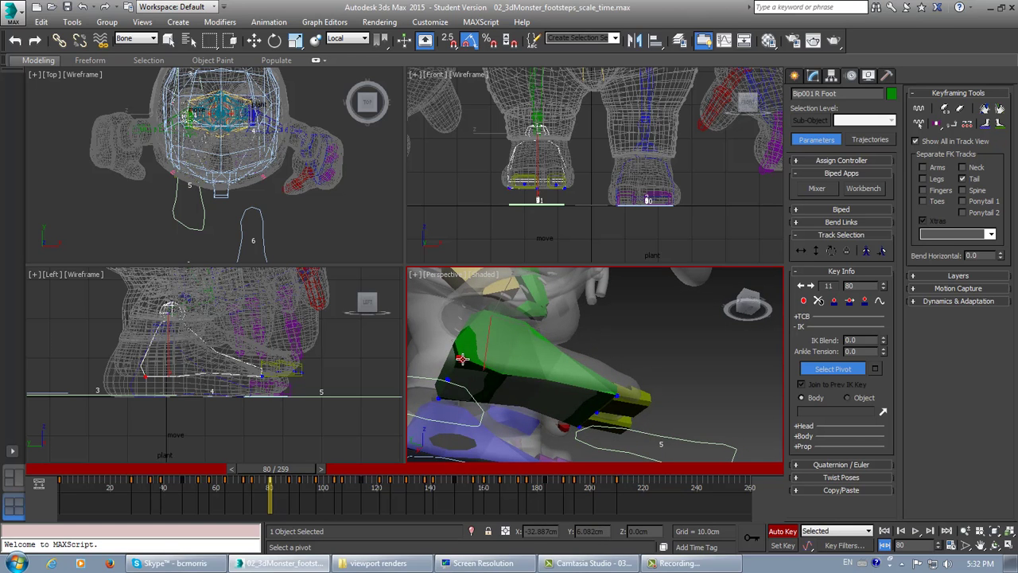
pyautogui.keyDown('alt'); pyautogui.moveTo(461, 360); pyautogui.dragTo(613, 387, button='middle'); pyautogui.keyUp('alt')
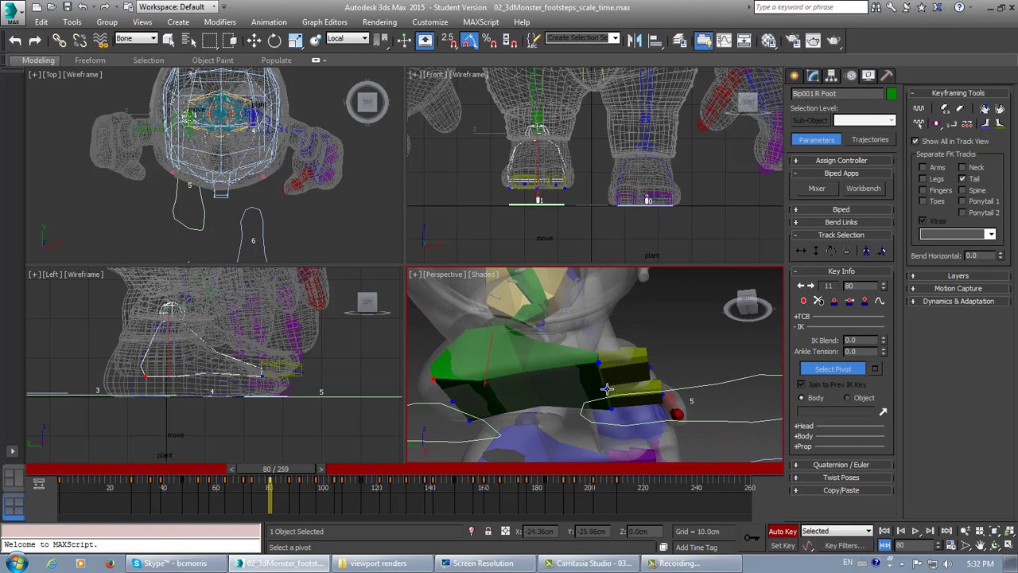
pyautogui.click(801, 286)
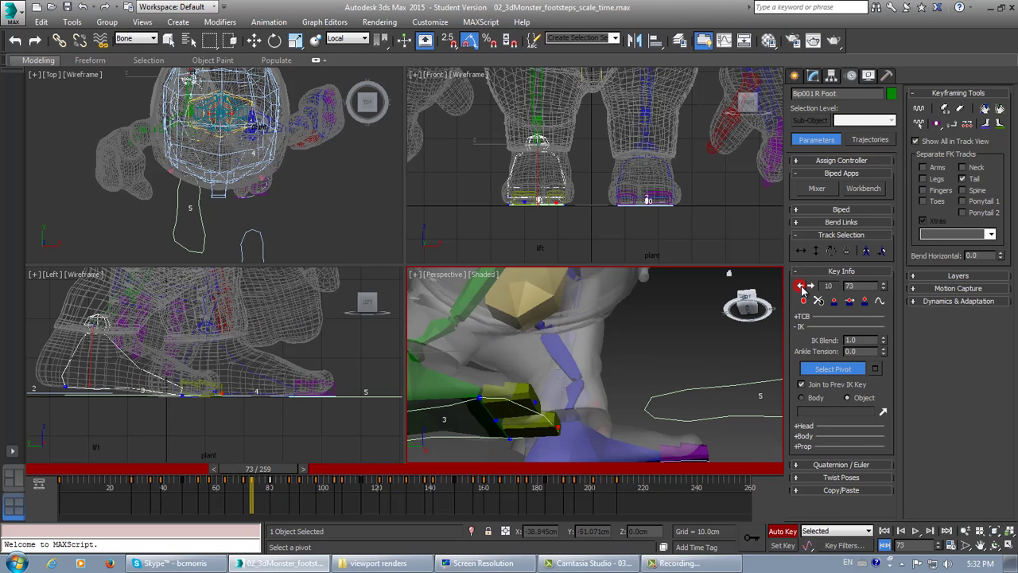
pyautogui.click(810, 286)
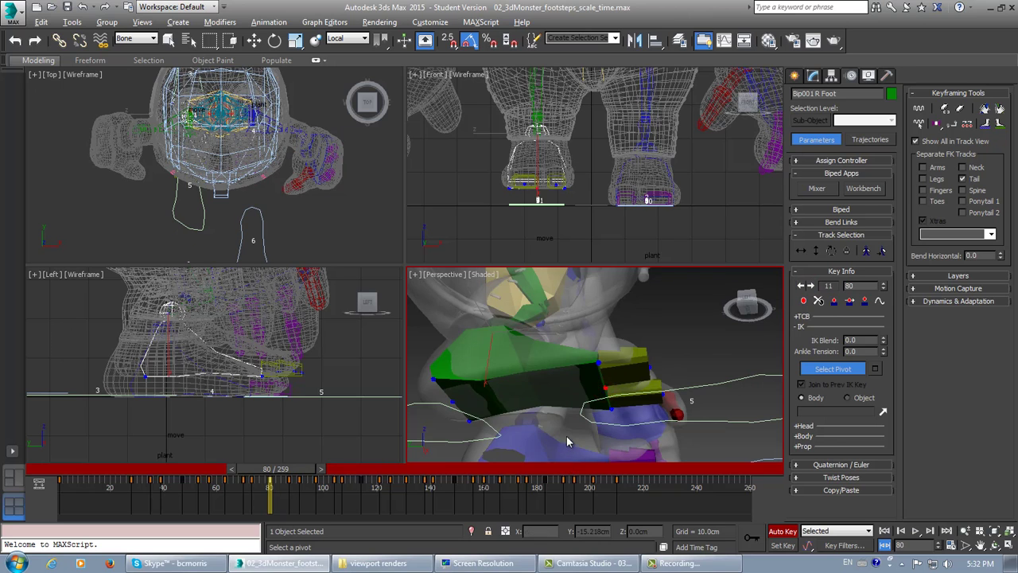
# Step: Examine the right foot's pivot from several angles across the frame 70 plant, frame 73 lift and frame 80 move keys
pyautogui.keyDown('alt'); pyautogui.moveTo(570, 447); pyautogui.dragTo(472, 468, button='middle'); pyautogui.keyUp('alt')
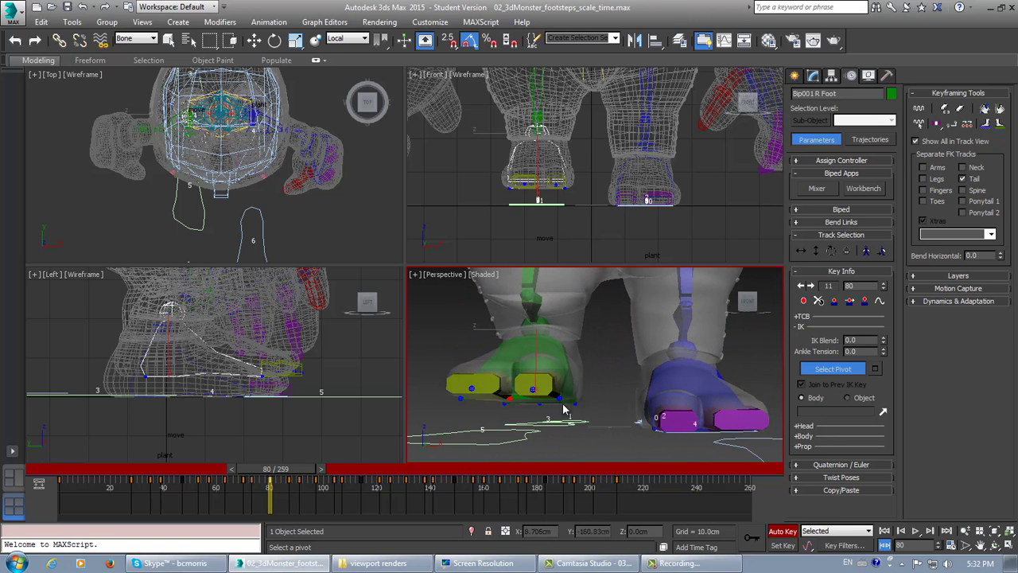
pyautogui.keyDown('alt'); pyautogui.moveTo(556, 391); pyautogui.dragTo(621, 360, button='middle'); pyautogui.keyUp('alt')
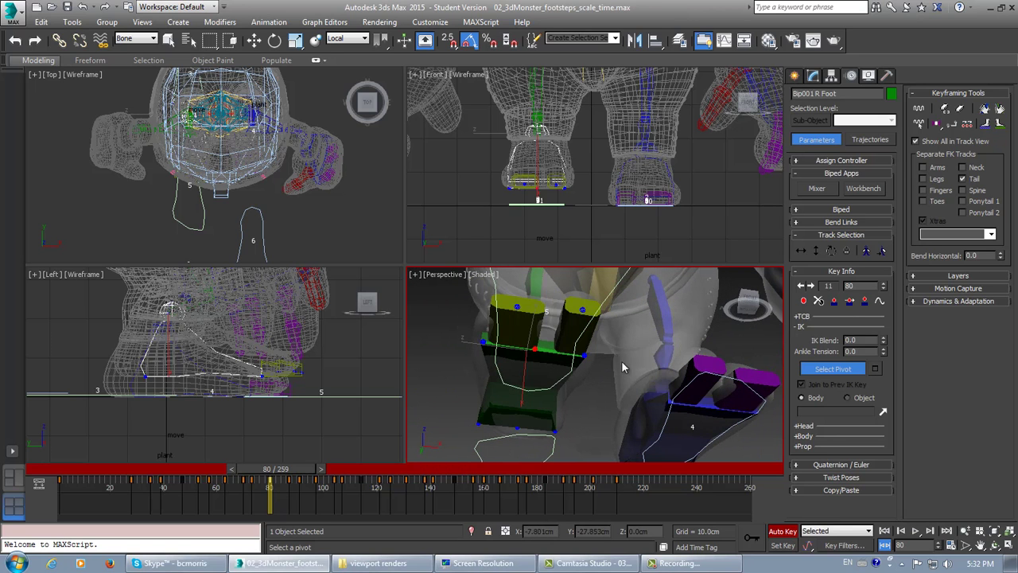
pyautogui.click(801, 285)
pyautogui.keyDown('alt'); pyautogui.moveTo(466, 419); pyautogui.dragTo(619, 402, button='middle'); pyautogui.keyUp('alt')
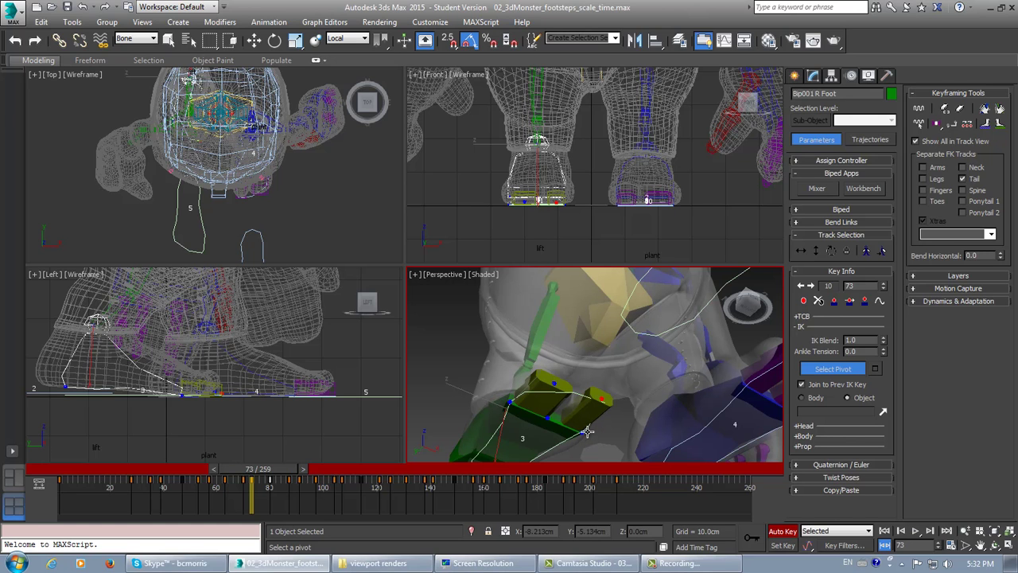
pyautogui.keyDown('alt'); pyautogui.moveTo(640, 455); pyautogui.dragTo(600, 389, button='middle'); pyautogui.keyUp('alt')
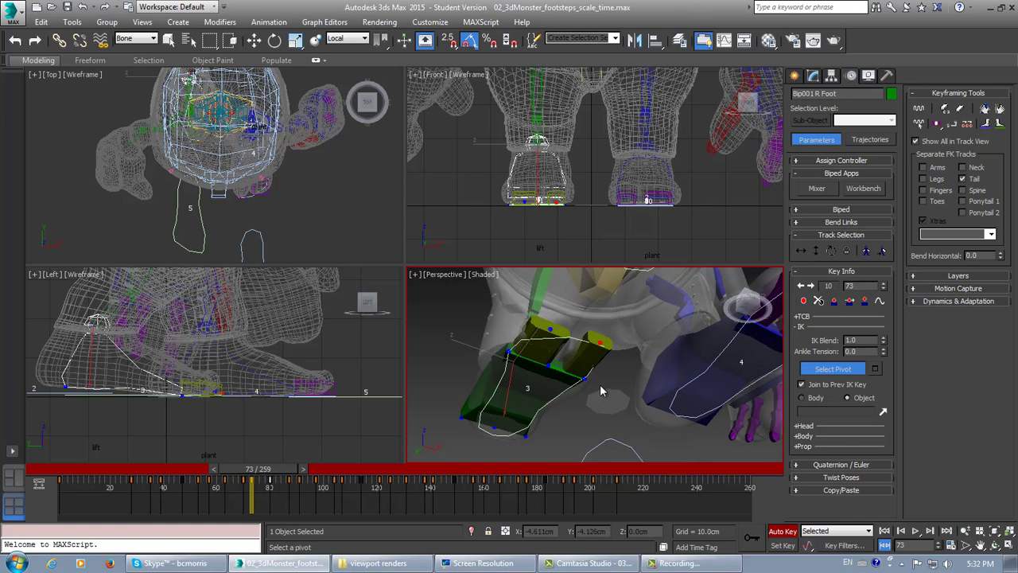
pyautogui.click(802, 286)
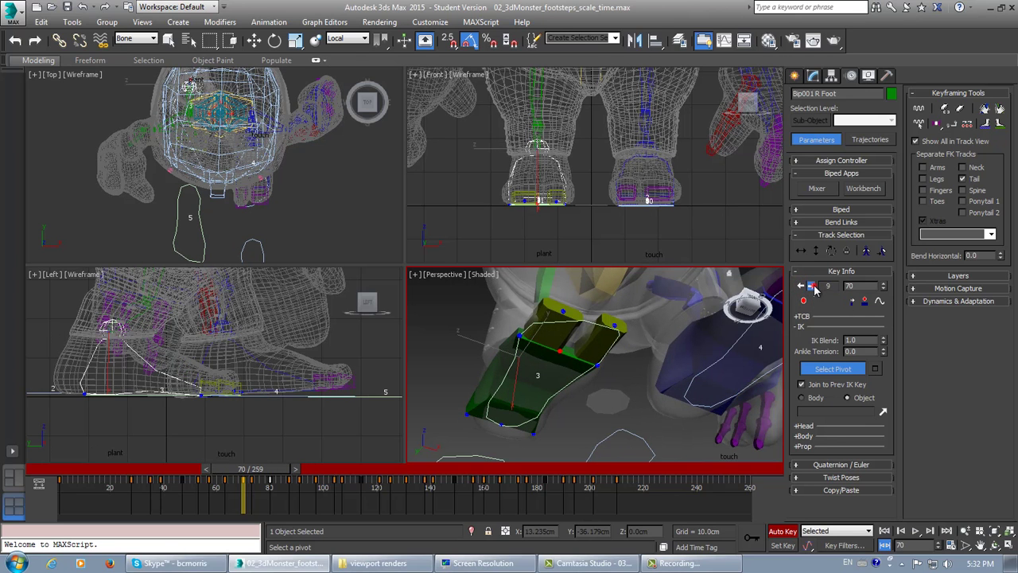
pyautogui.click(811, 286)
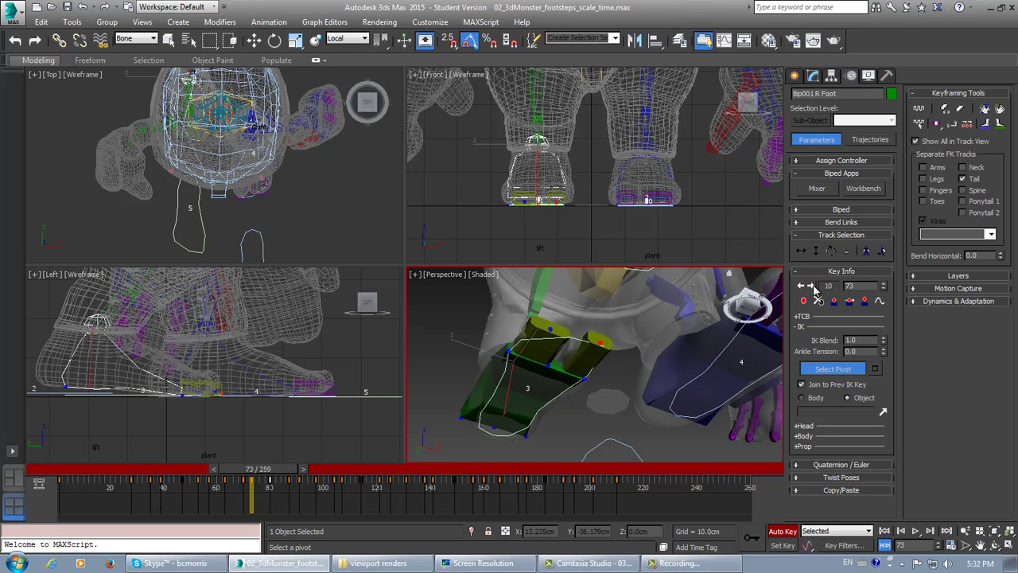
pyautogui.keyDown('alt'); pyautogui.moveTo(595, 364); pyautogui.dragTo(599, 391, button='middle'); pyautogui.keyUp('alt')
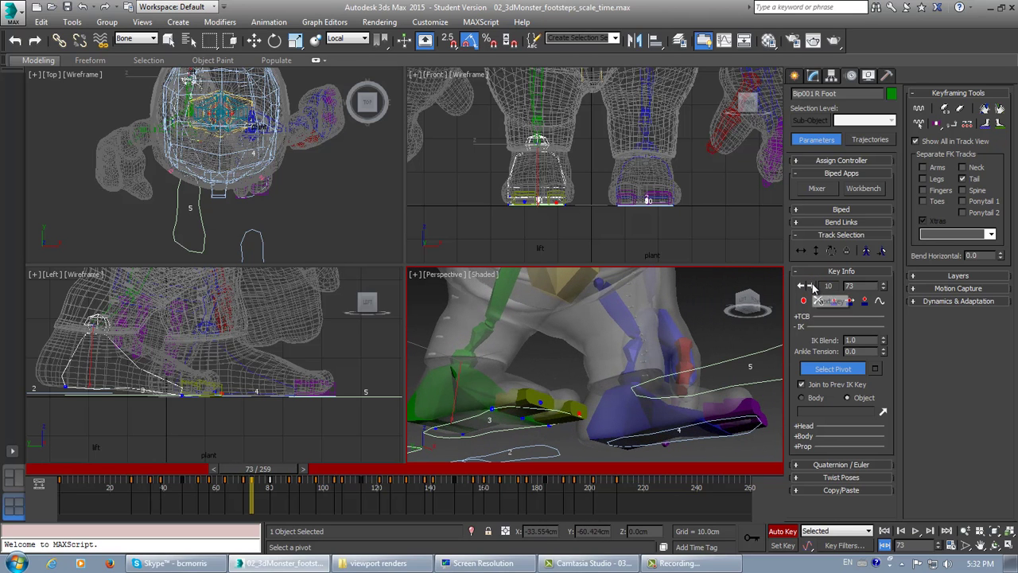
pyautogui.click(812, 286)
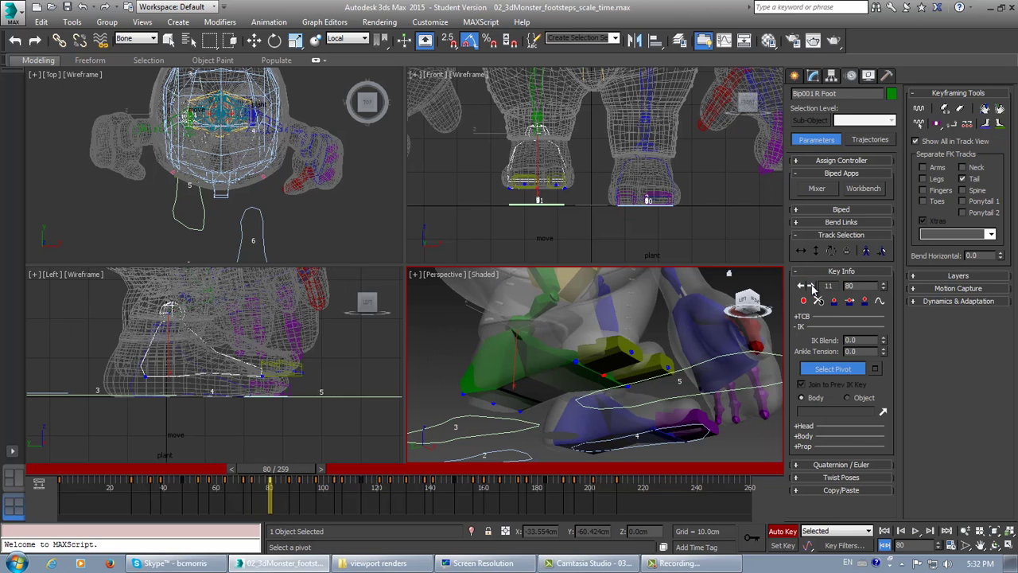
pyautogui.moveTo(692, 326)
pyautogui.keyDown('alt'); pyautogui.mouseDown(button='middle')
pyautogui.moveTo(682, 344)
pyautogui.moveTo(693, 338)
pyautogui.mouseUp(button='middle'); pyautogui.keyUp('alt')
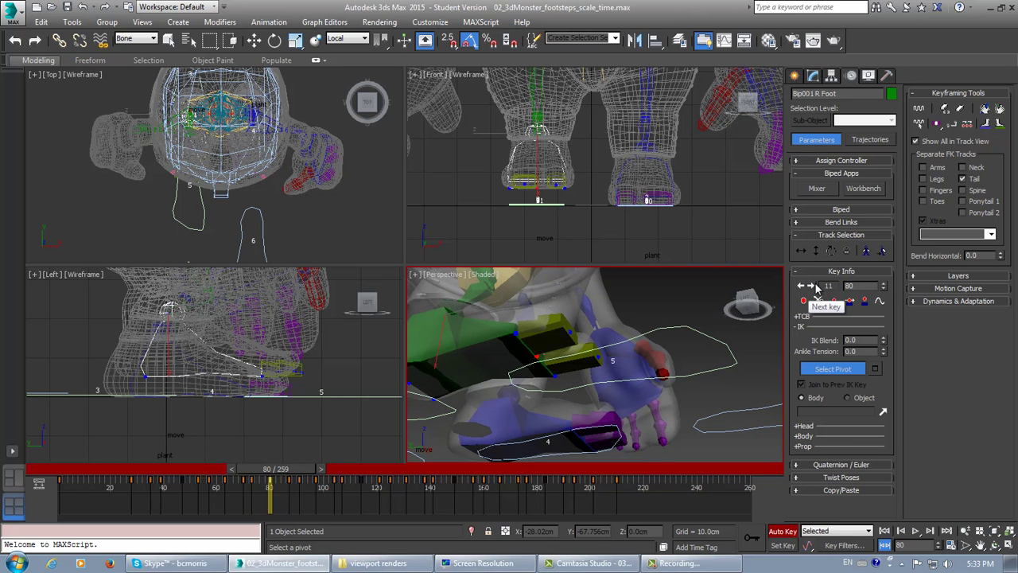
# Step: Set the right foot's pivot to the middle of the ball at the frame 91 and frame 97 plant keys
pyautogui.click(816, 287)
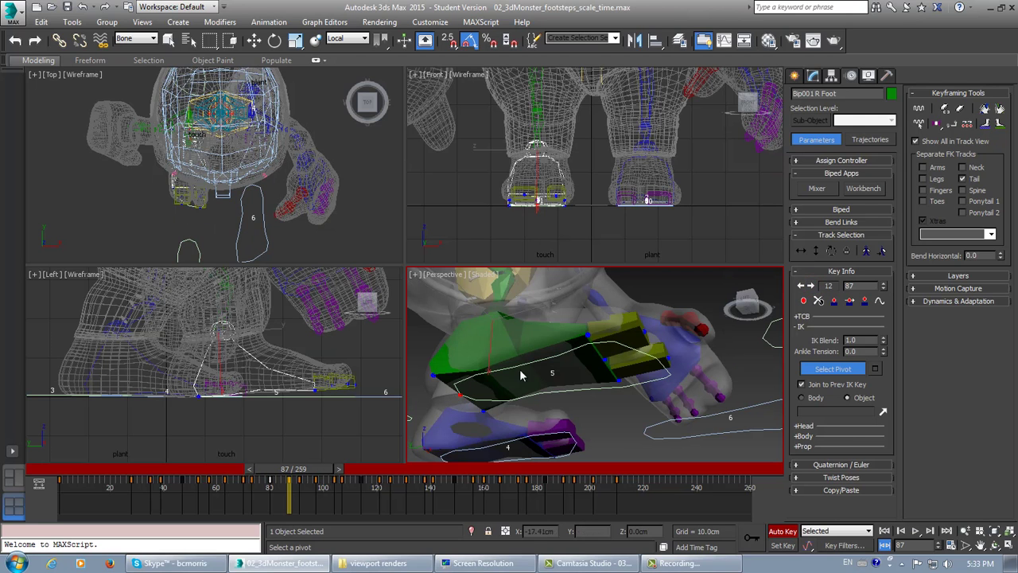
pyautogui.click(810, 286)
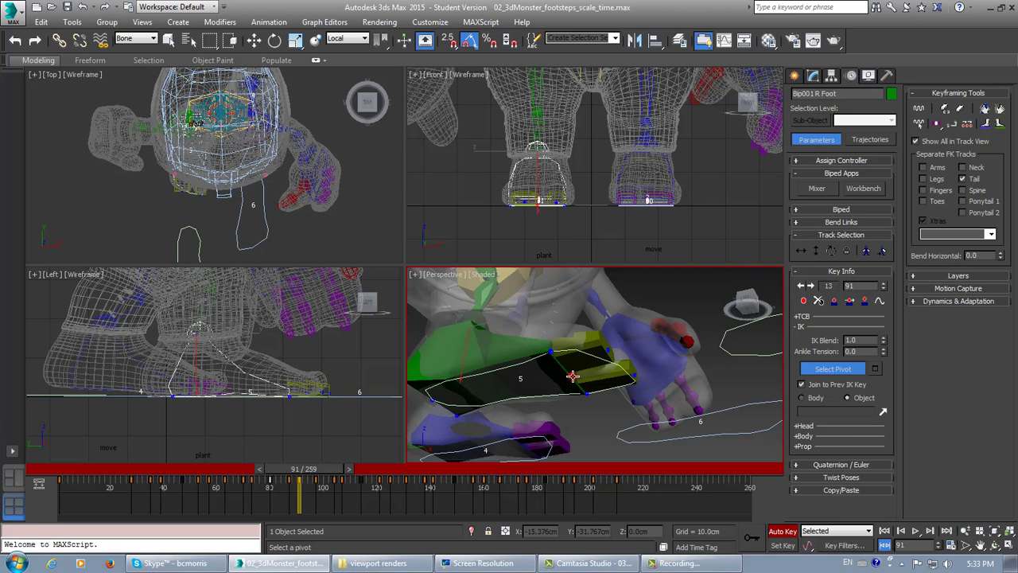
pyautogui.click(810, 286)
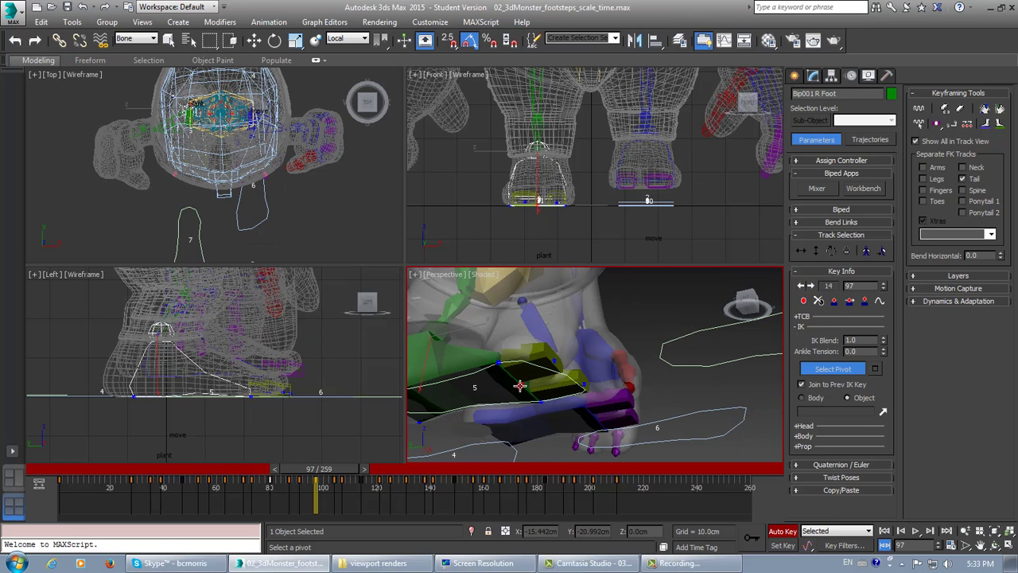
# Step: Set the right foot's pivot to the middle of the ball at the frame 104 plant key and the frame 114 move key
pyautogui.click(811, 286)
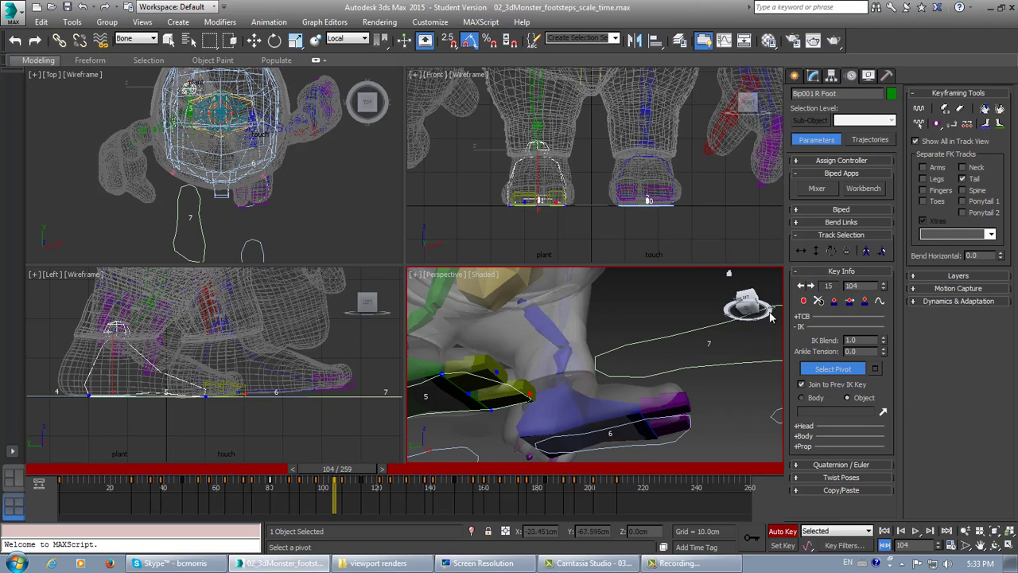
pyautogui.click(468, 394)
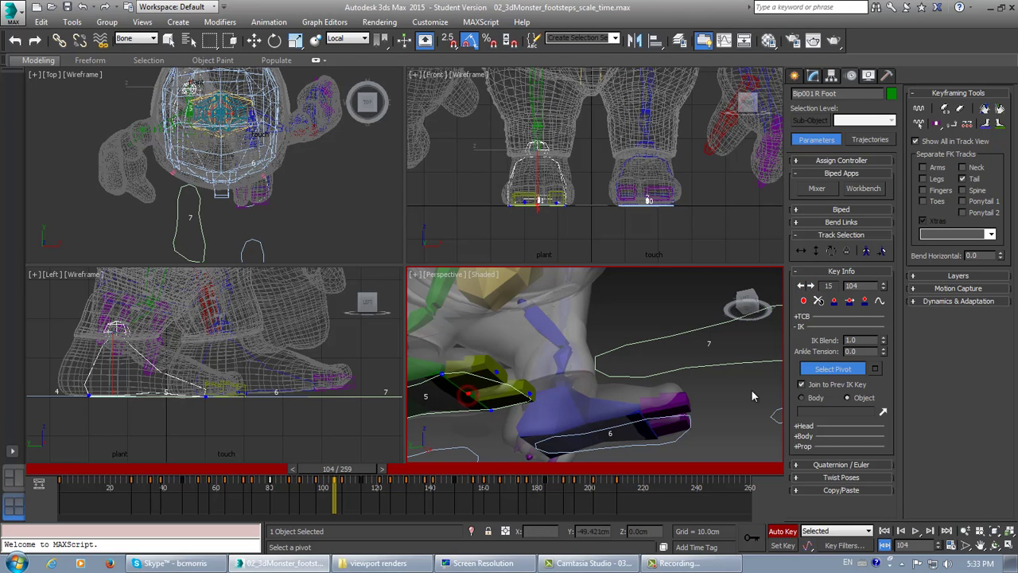
pyautogui.click(810, 286)
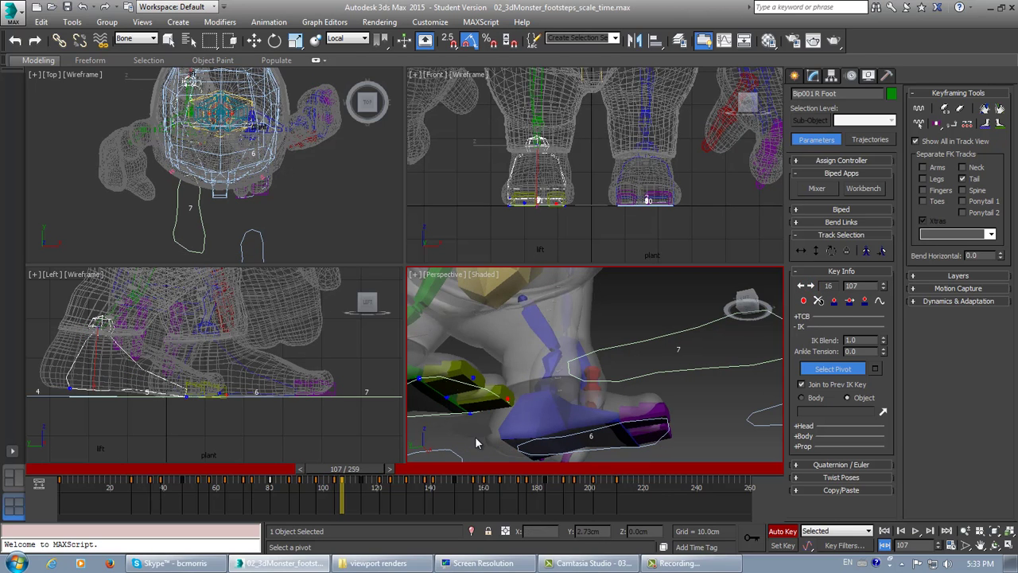
pyautogui.moveTo(549, 423); pyautogui.dragTo(511, 407, button='middle')
pyautogui.scroll(-3, 520, 416)
pyautogui.click(811, 287)
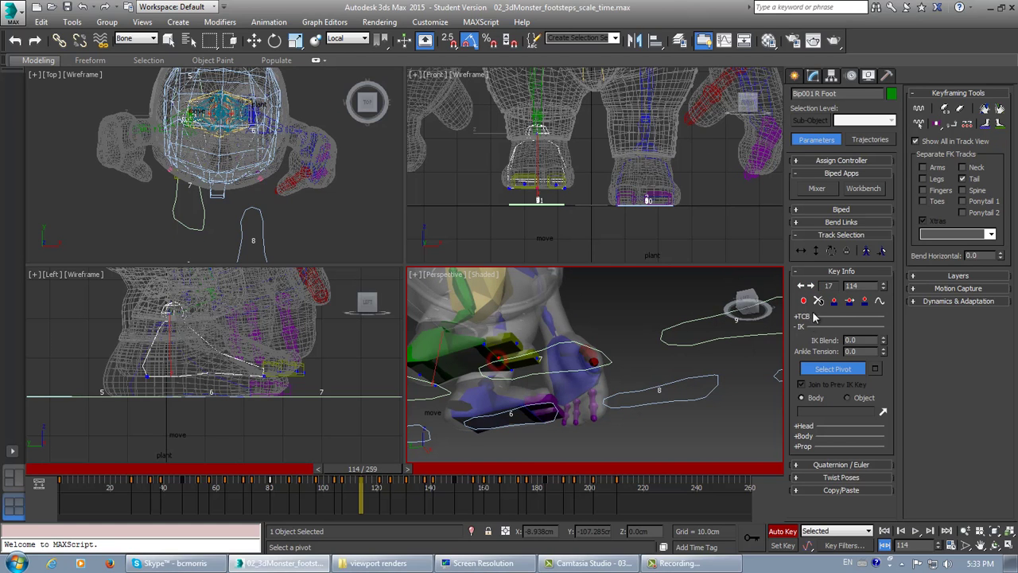
# Step: Set the right foot's pivot to the middle of the ball at the frame 125, 131 and 138 plant keys
pyautogui.click(811, 286)
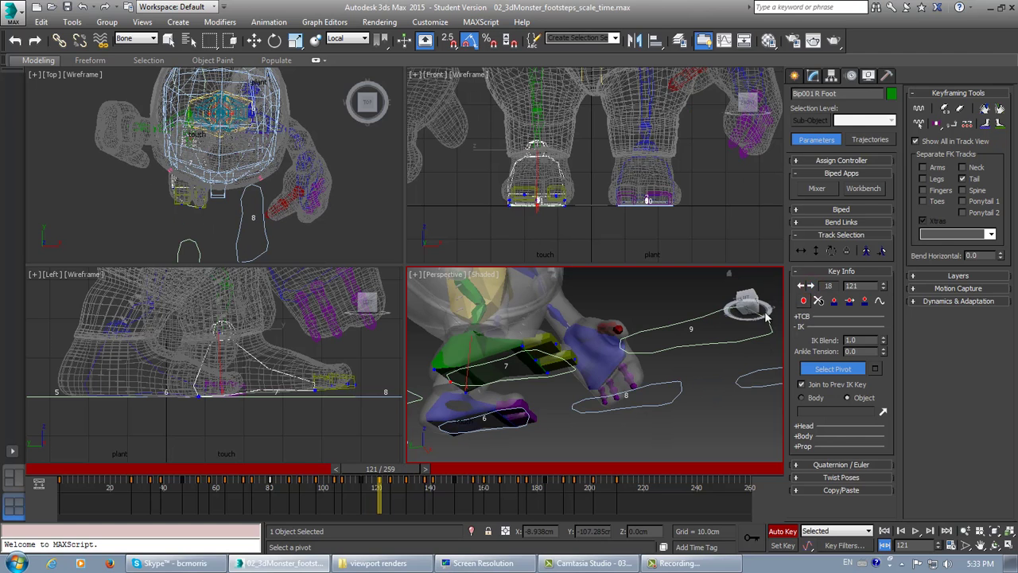
pyautogui.click(810, 286)
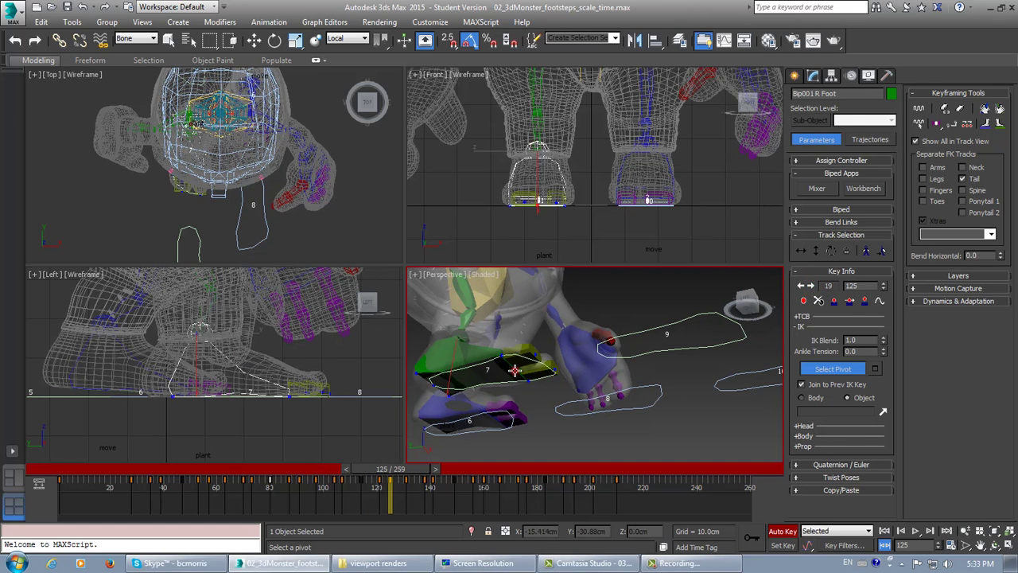
pyautogui.click(811, 287)
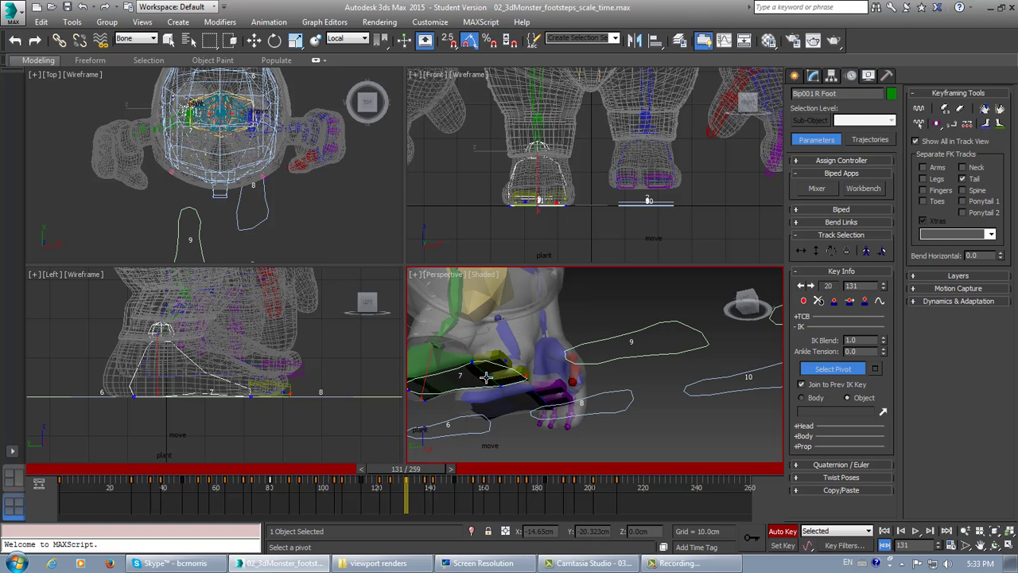
pyautogui.click(809, 287)
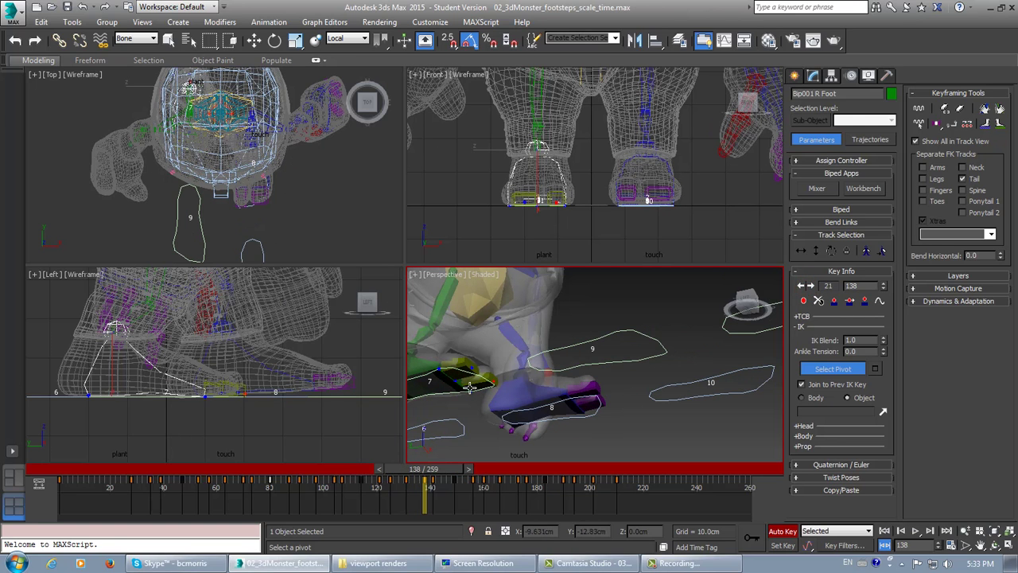
# Step: Go to the right foot's frame 141 lift key and reveal the general Biped tools with the Modes and Display options collapsed
pyautogui.click(811, 286)
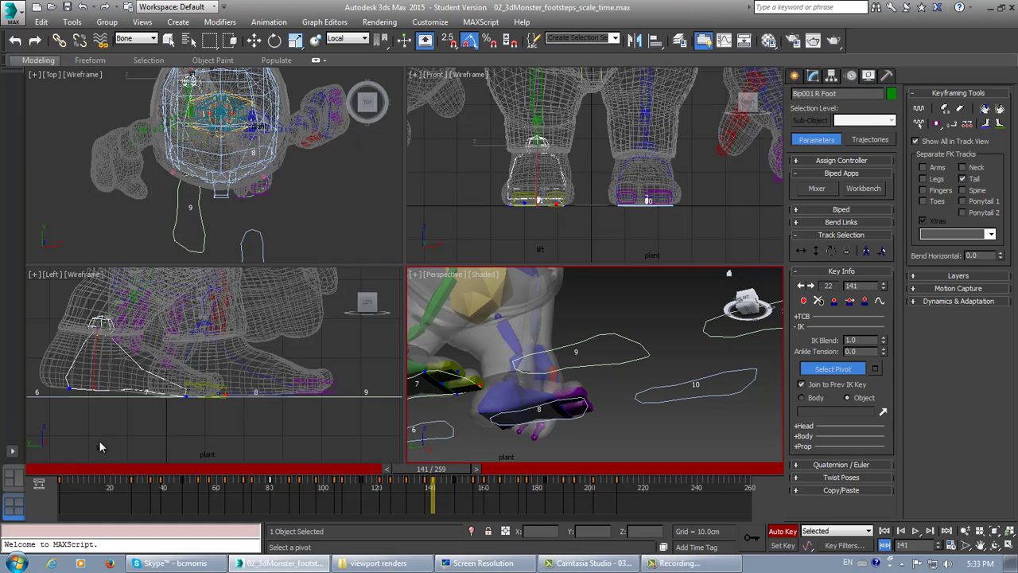
pyautogui.rightClick(97, 441)
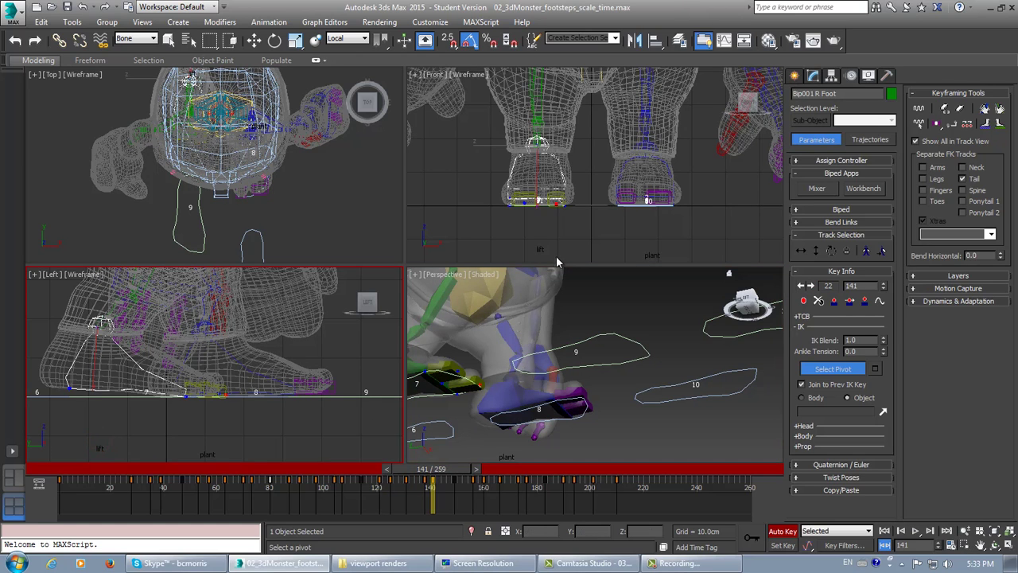
pyautogui.moveTo(492, 408); pyautogui.dragTo(521, 387, button='middle')
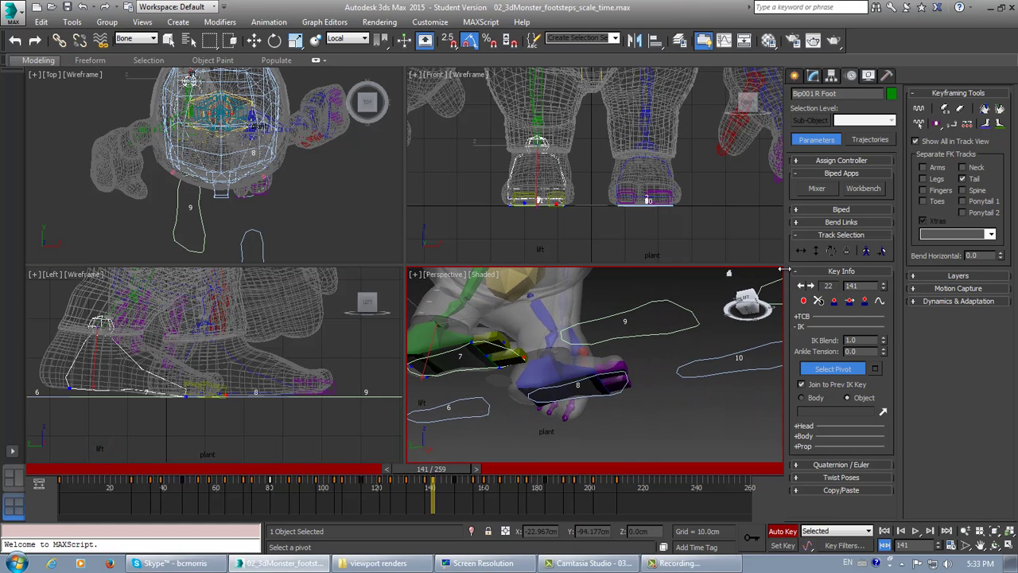
pyautogui.click(827, 209)
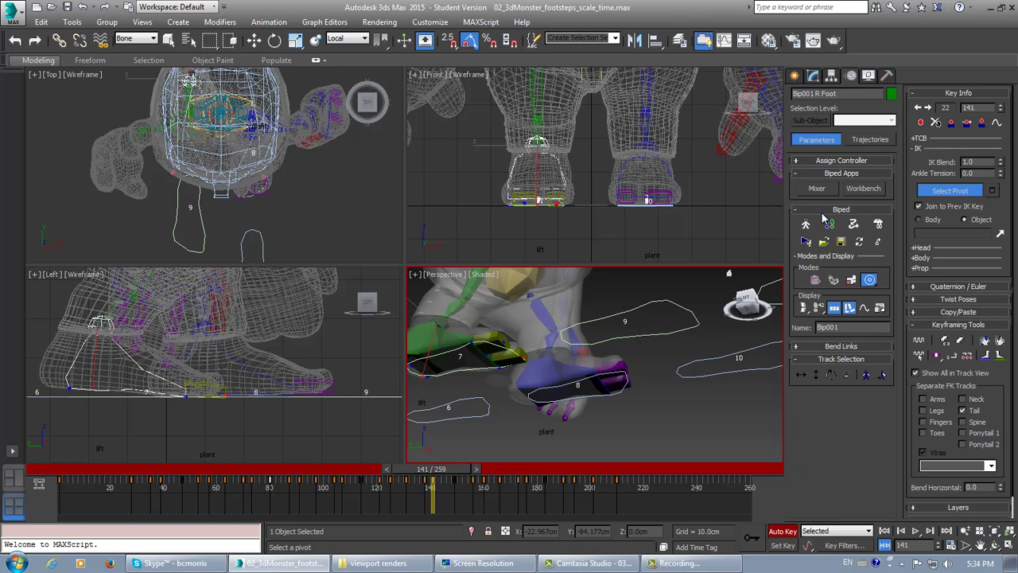
pyautogui.click(817, 256)
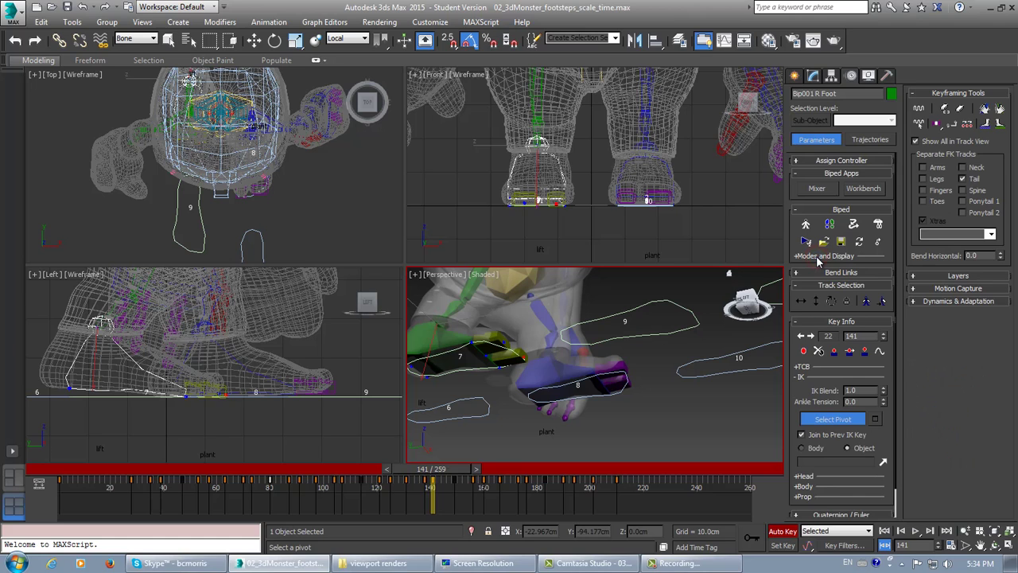
# Step: Expand the Modes and Display options, collapse the Biped and Track Selection rollouts, leaving Key Info open
pyautogui.click(816, 256)
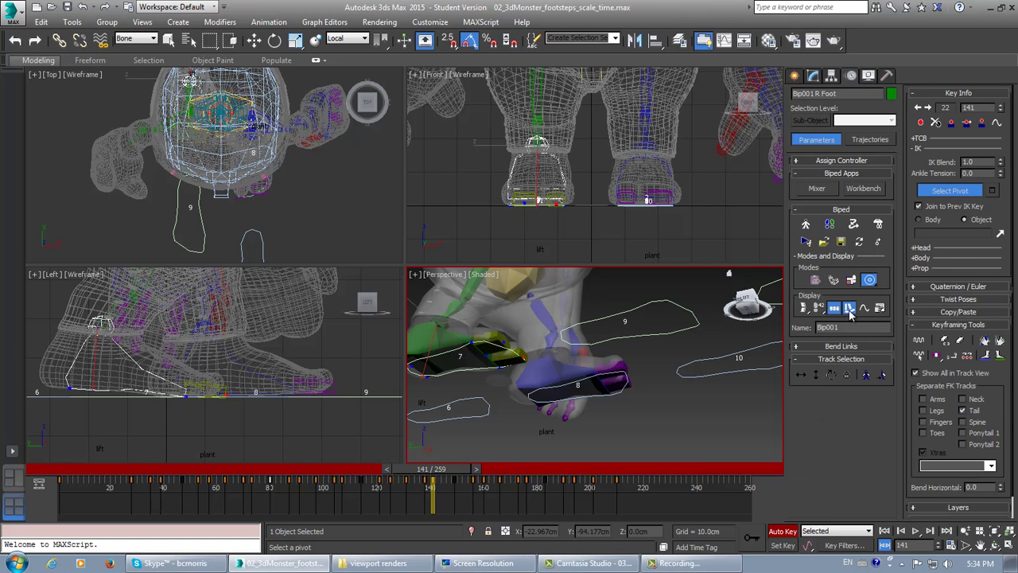
pyautogui.click(810, 211)
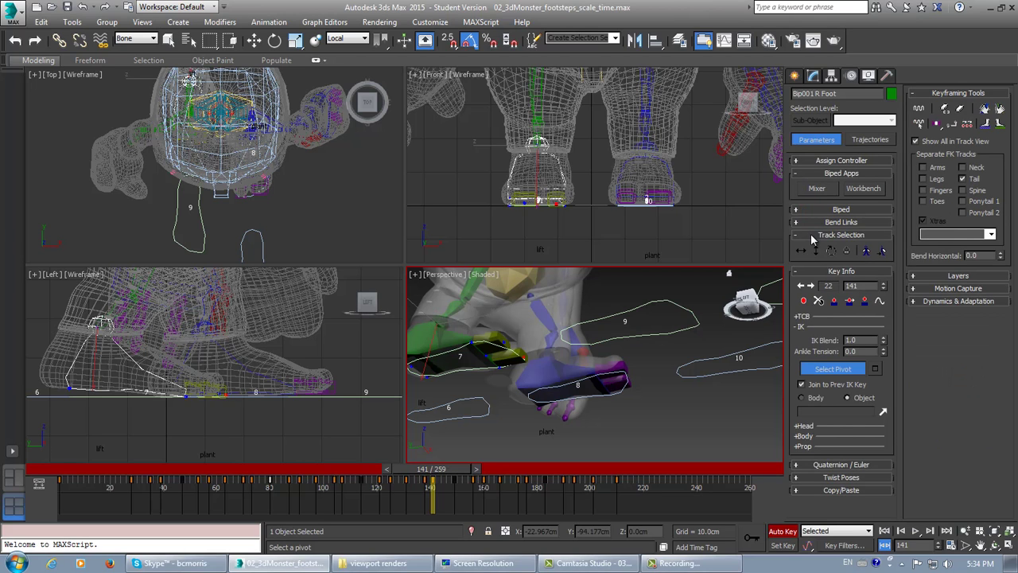
pyautogui.click(811, 233)
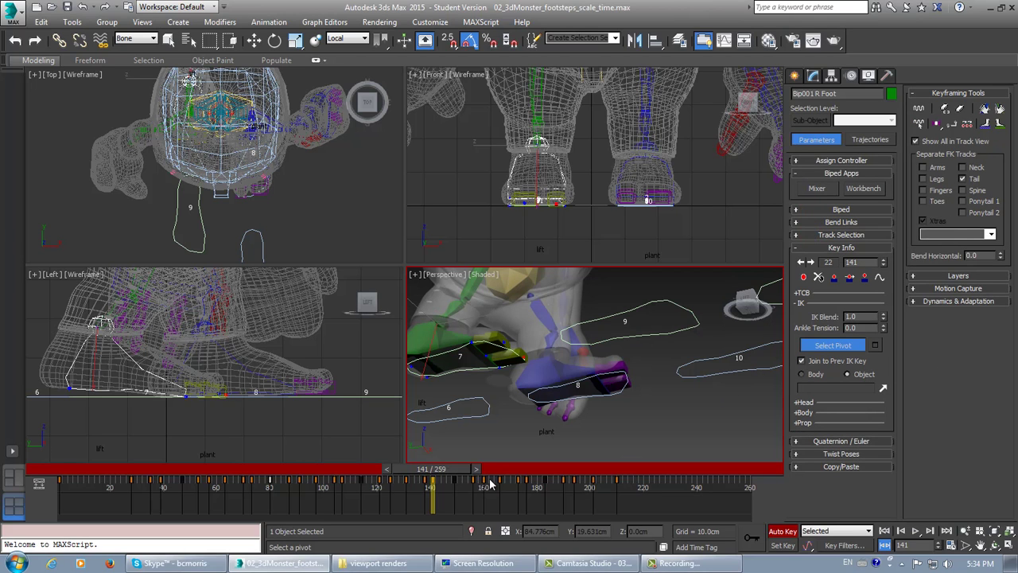
# Step: Set the right foot's pivot to the middle of the ball at the frame 149 move key and the frame 160 and 166 plant keys
pyautogui.click(811, 262)
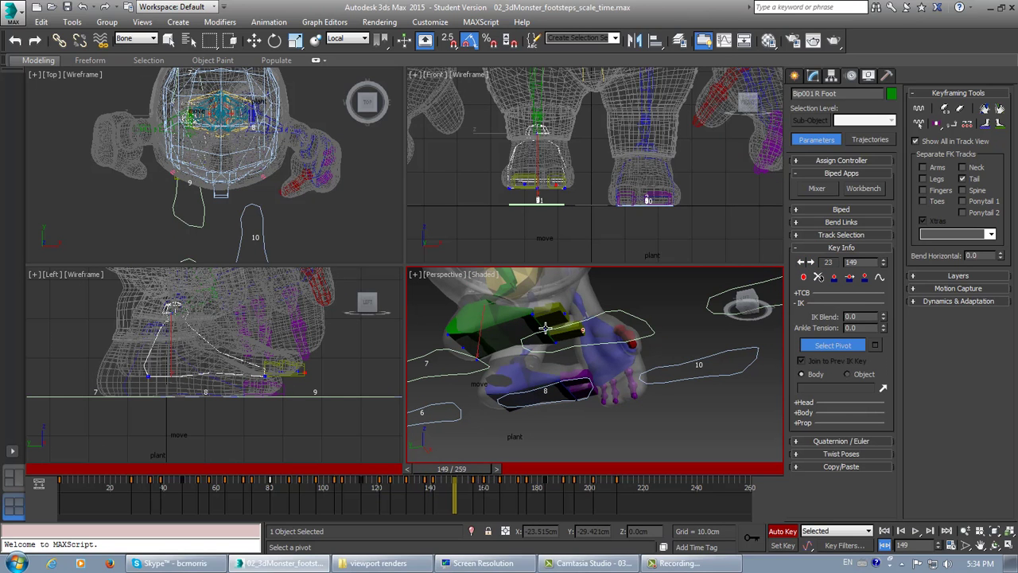
pyautogui.click(811, 262)
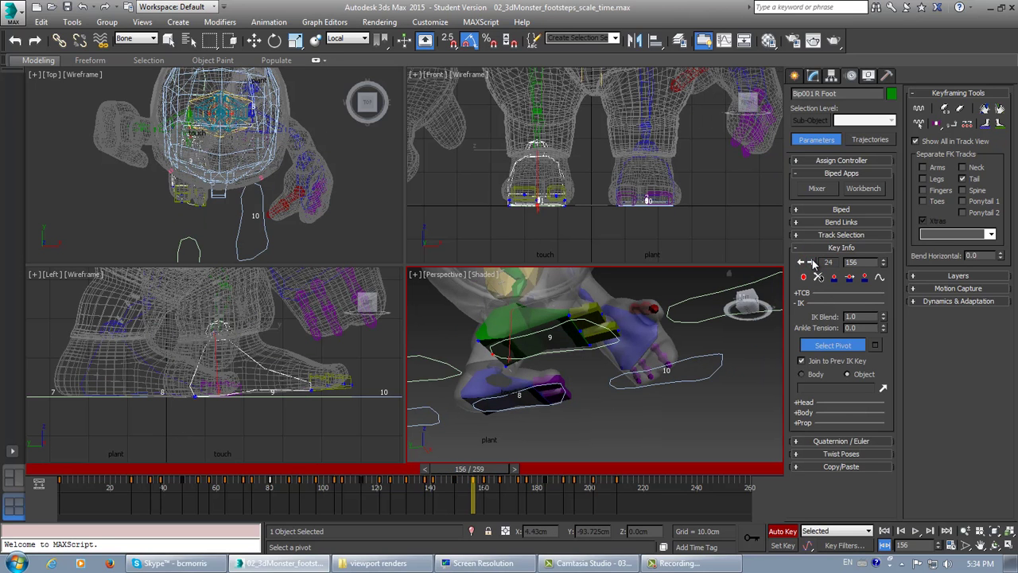
pyautogui.click(811, 263)
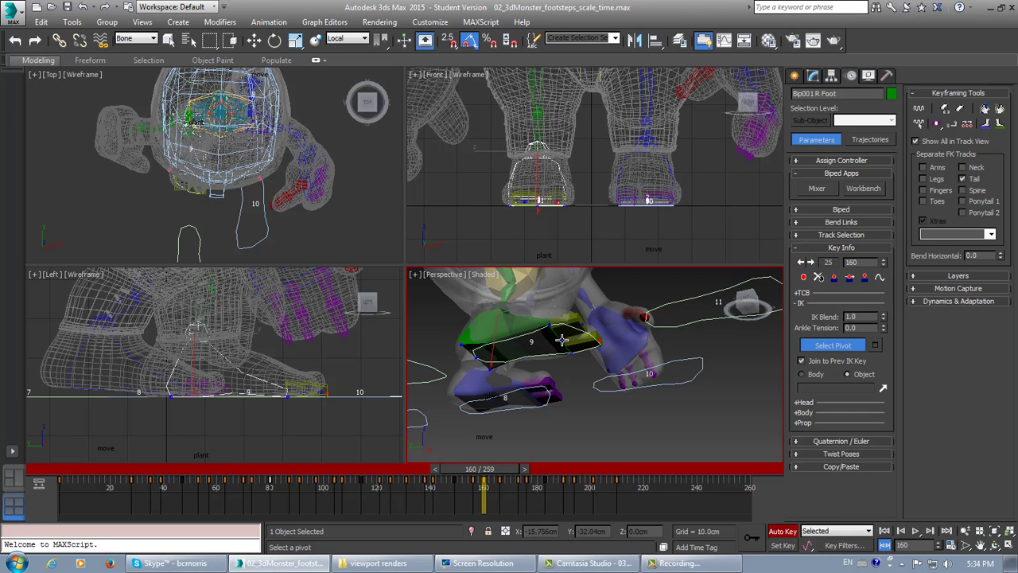
pyautogui.click(811, 262)
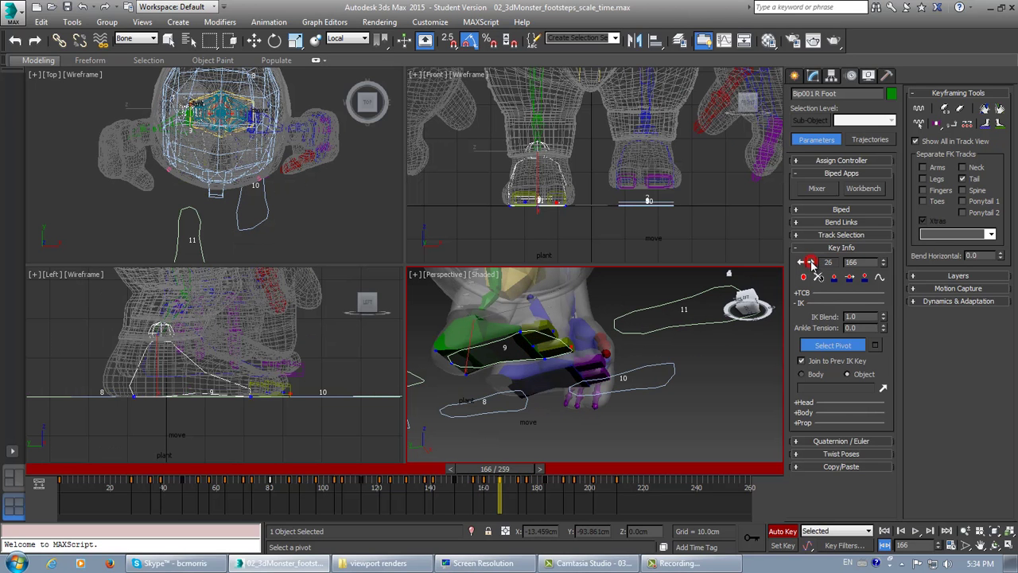
pyautogui.click(534, 347)
# Step: Set the right foot's pivot to the middle of the ball at the frame 173 plant key and the frame 183 move key
pyautogui.click(810, 262)
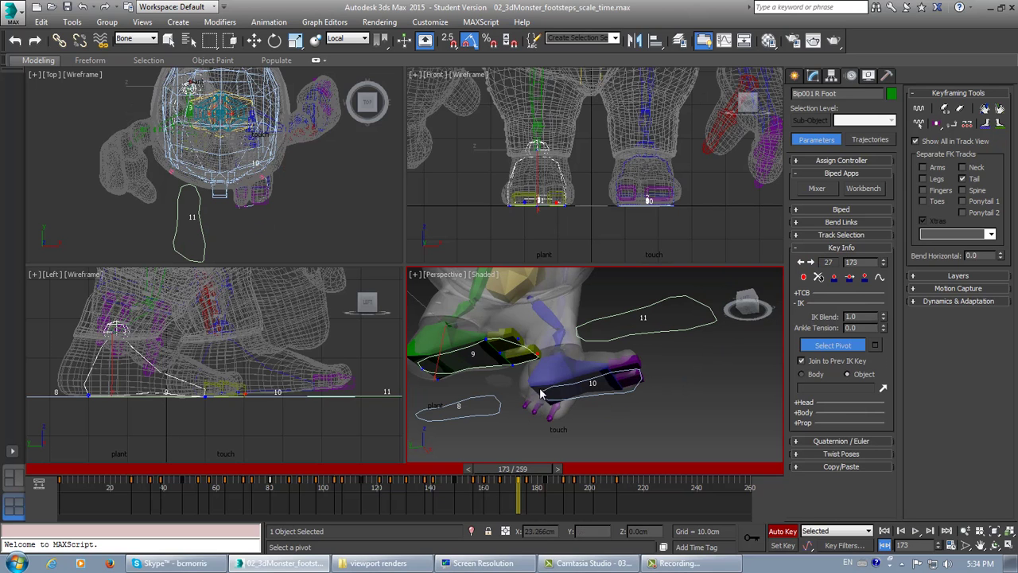
pyautogui.click(810, 262)
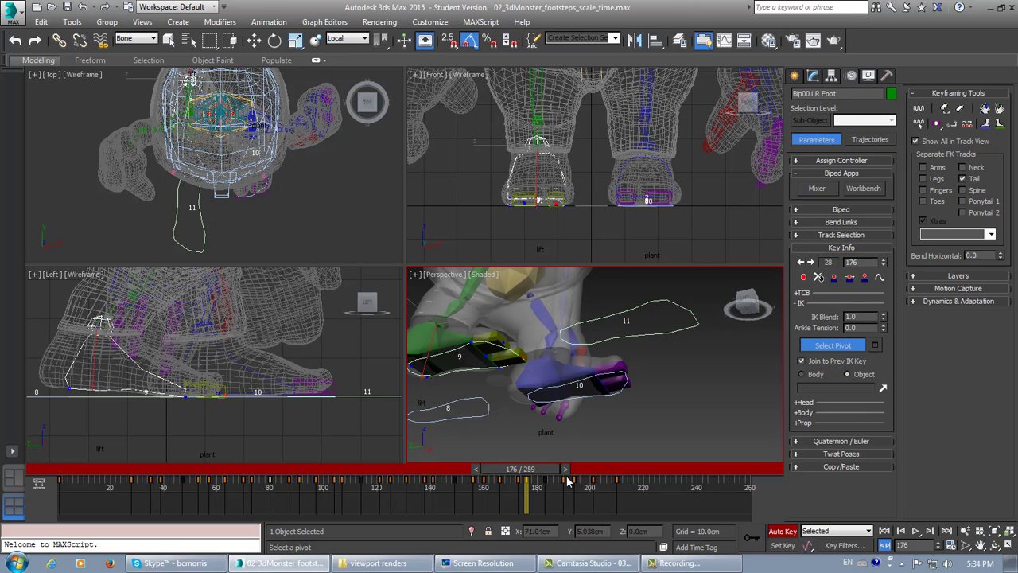
pyautogui.click(811, 263)
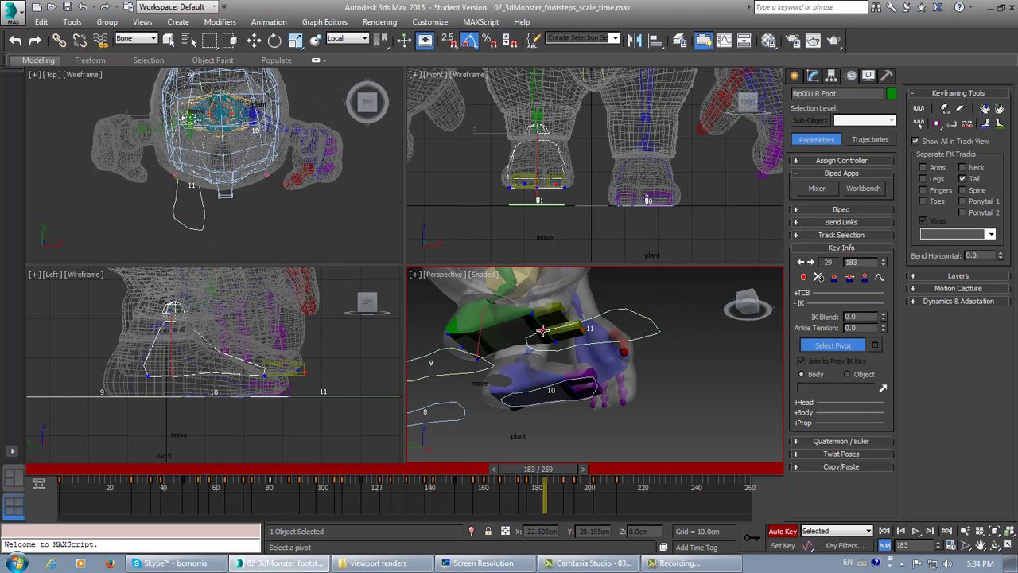
# Step: Set the right foot's pivot to the middle of the ball at the frame 194 and 201 plant keys and go to the frame 210 lift key
pyautogui.click(811, 263)
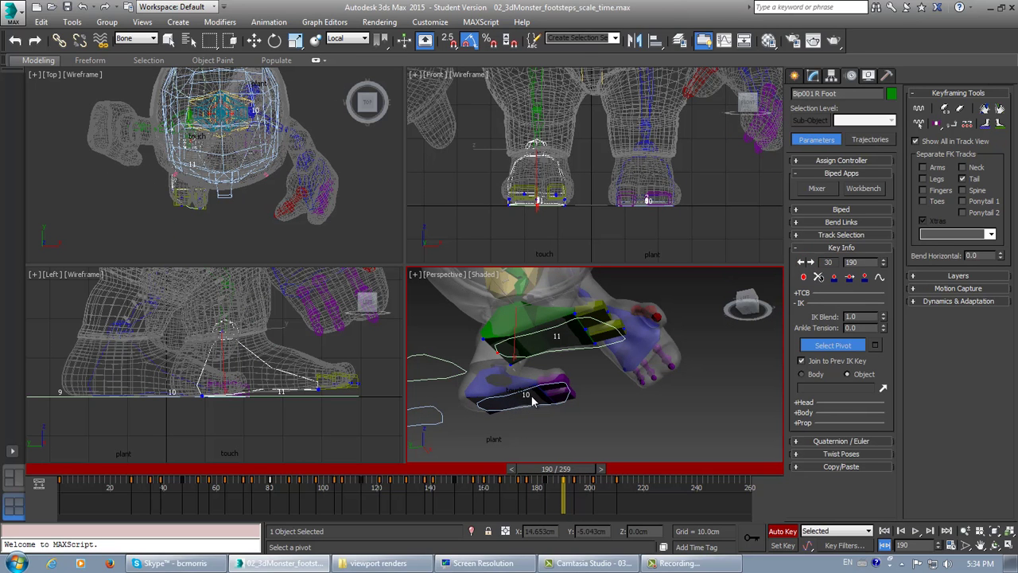
pyautogui.moveTo(557, 394)
pyautogui.keyDown('alt'); pyautogui.mouseDown(button='middle')
pyautogui.moveTo(557, 416)
pyautogui.moveTo(556, 390)
pyautogui.mouseUp(button='middle'); pyautogui.keyUp('alt')
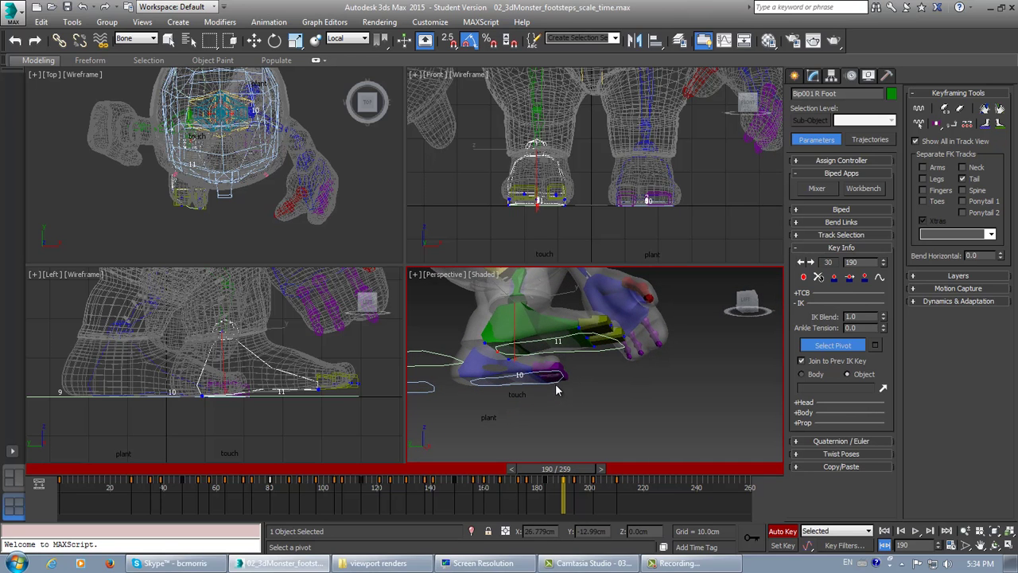
pyautogui.click(811, 262)
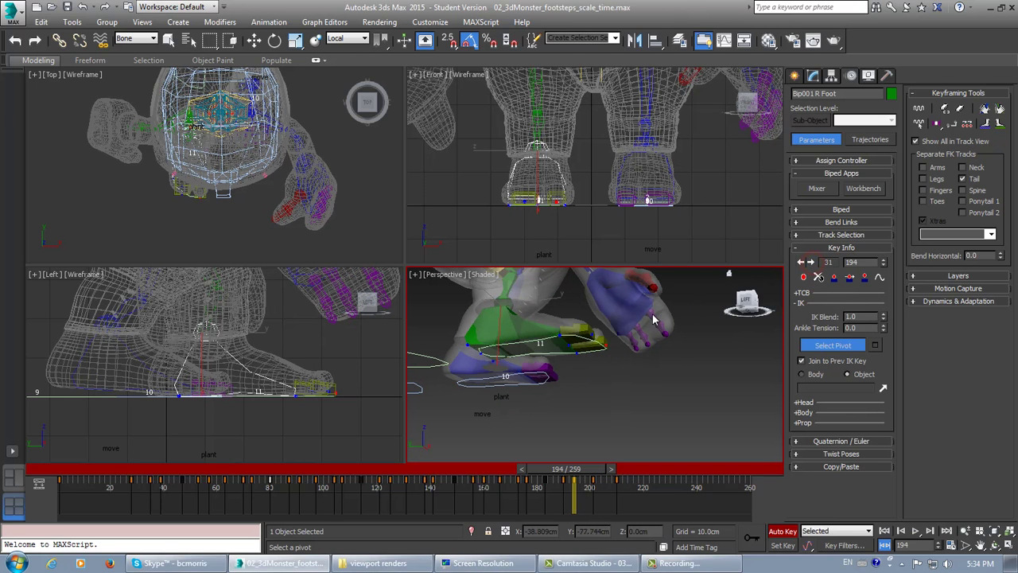
pyautogui.click(811, 263)
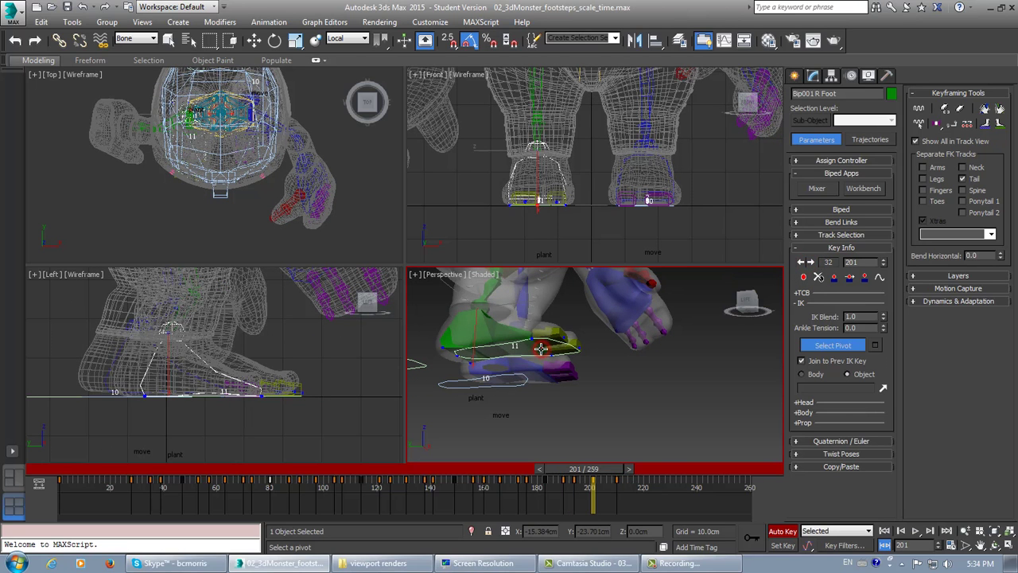
pyautogui.click(809, 263)
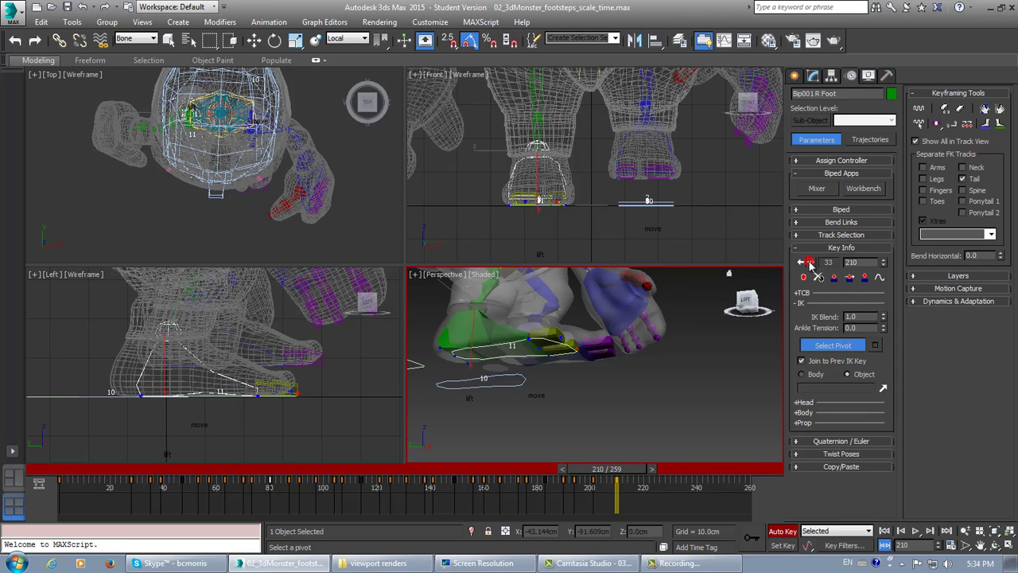
# Step: Leave pivot selection, select the biped's left foot and return to the first frame of the animation
pyautogui.keyDown('alt'); pyautogui.moveTo(607, 411); pyautogui.dragTo(565, 410, button='middle'); pyautogui.keyUp('alt')
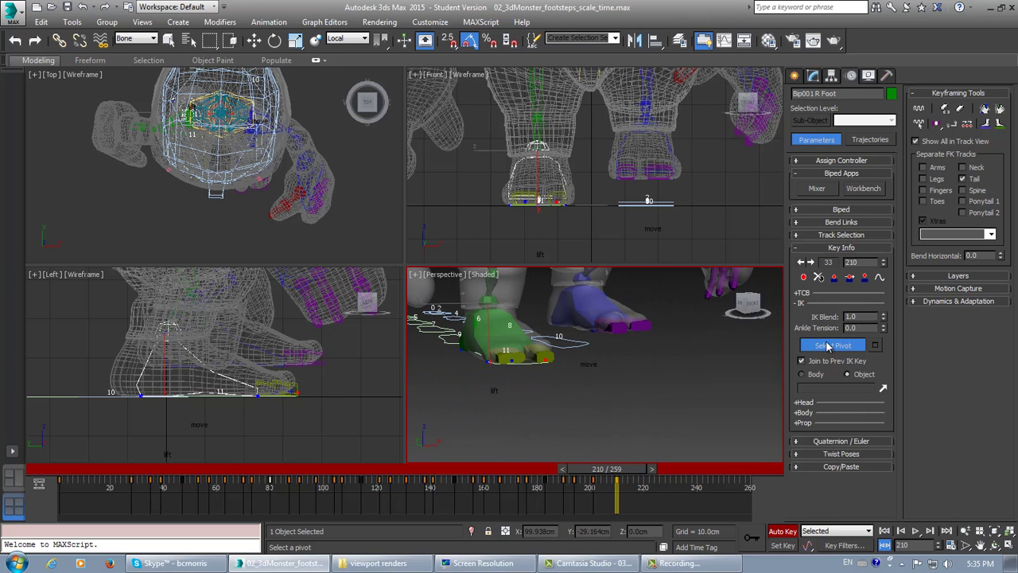
pyautogui.press('q')
pyautogui.click(585, 303)
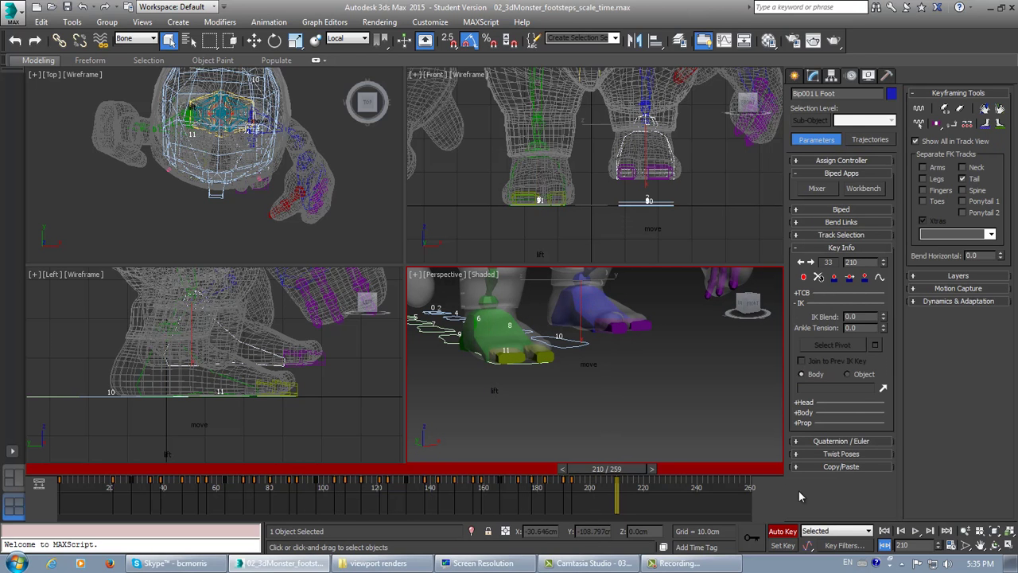
pyautogui.click(884, 530)
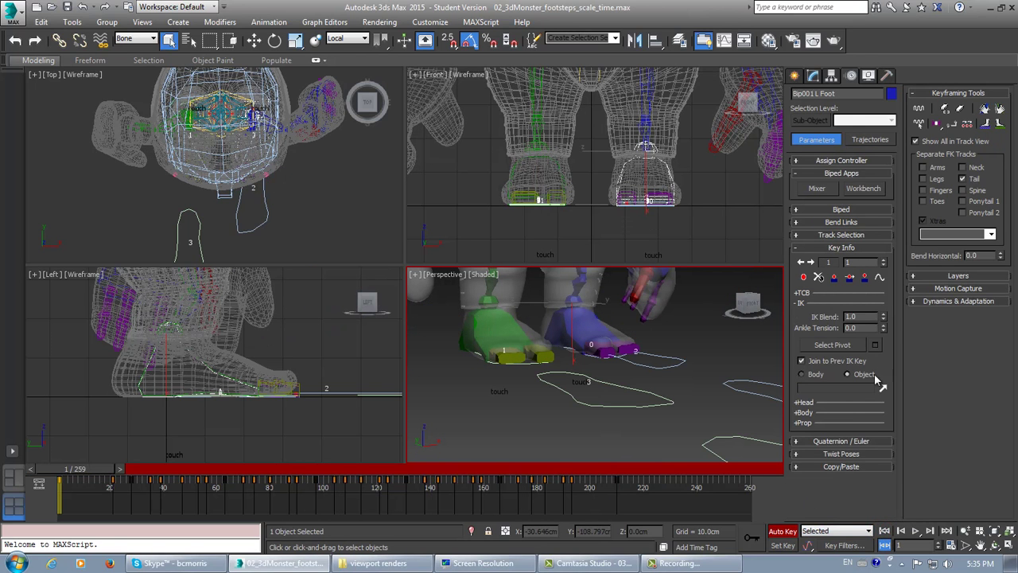
# Step: Activate pivot selection and set the left foot's pivot to the middle of the ball at the frame 1 touch key and frame 21 lift key
pyautogui.click(829, 345)
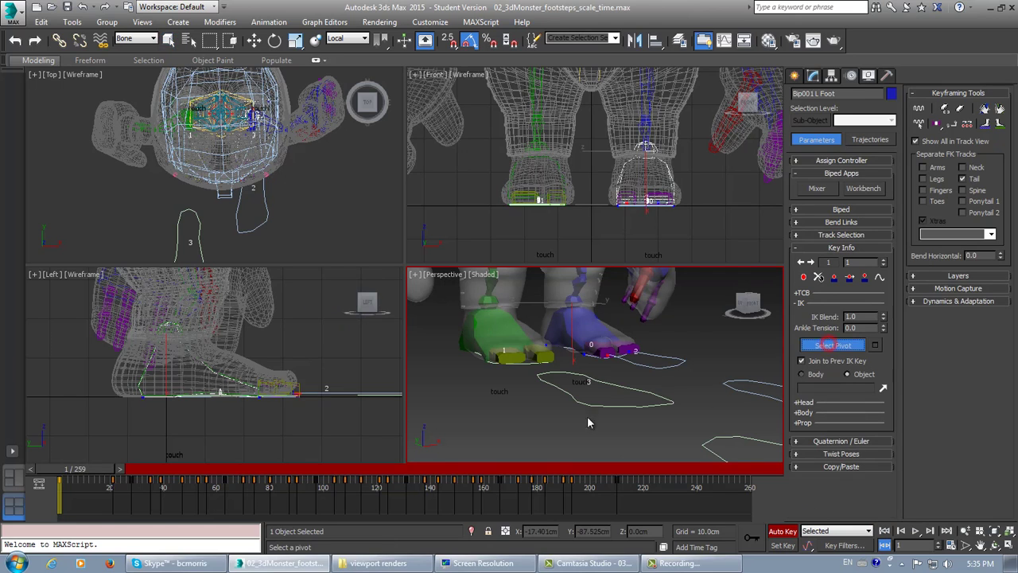
pyautogui.keyDown('alt'); pyautogui.moveTo(566, 432); pyautogui.dragTo(525, 350, button='middle'); pyautogui.keyUp('alt')
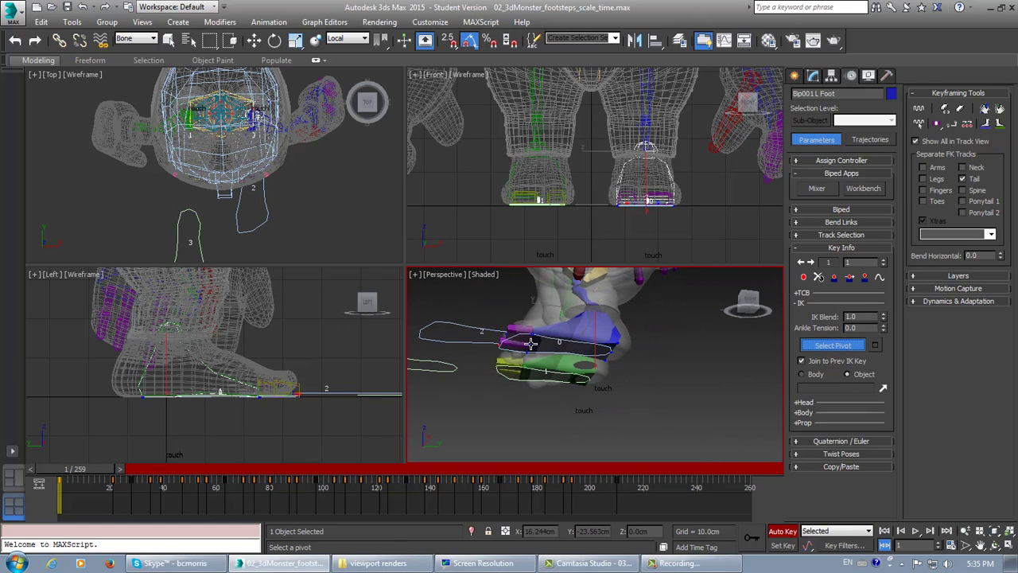
pyautogui.moveTo(616, 371); pyautogui.dragTo(653, 402, button='middle')
pyautogui.scroll(3, 635, 382)
pyautogui.click(809, 262)
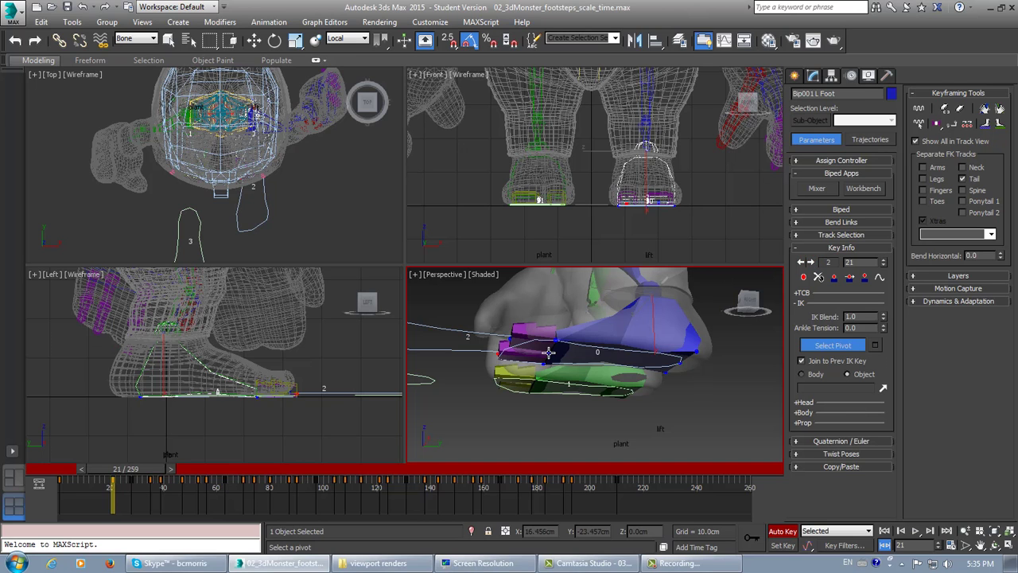
# Step: Compare the left foot's pose and pivot between the frame 21 lift key and the frame 28 move key
pyautogui.click(810, 263)
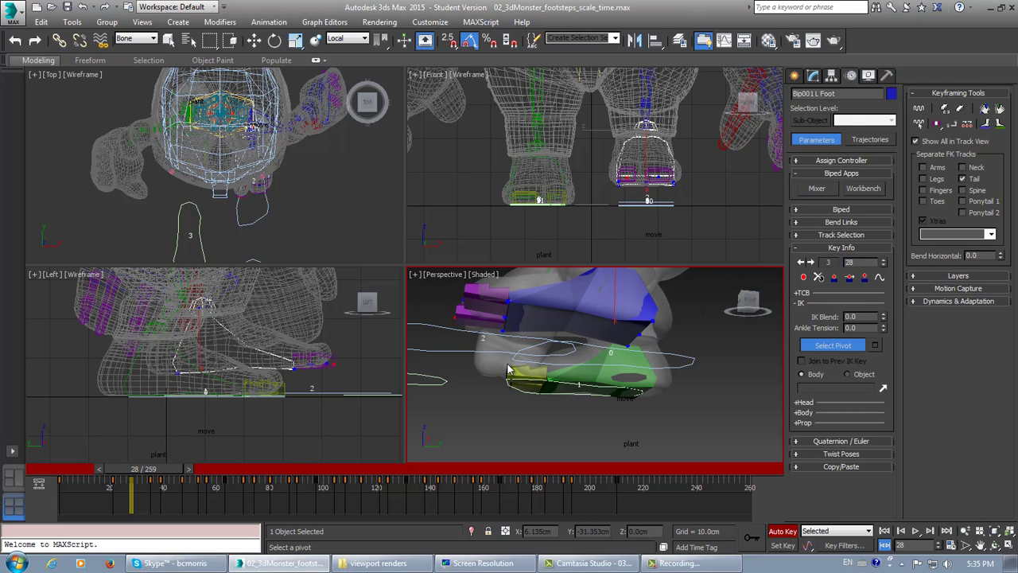
pyautogui.click(801, 263)
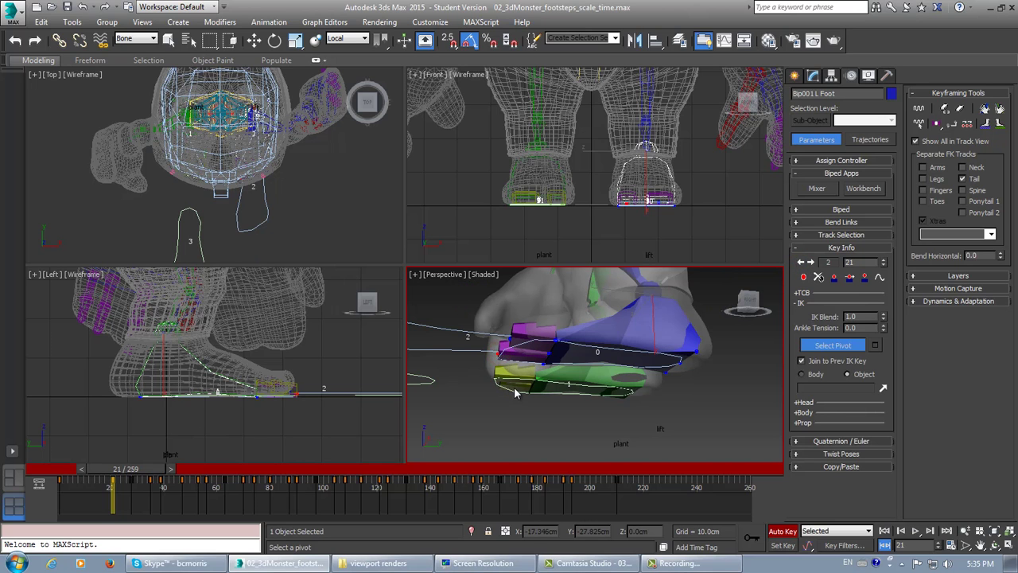
pyautogui.moveTo(517, 386)
pyautogui.keyDown('alt'); pyautogui.mouseDown(button='middle')
pyautogui.moveTo(528, 404)
pyautogui.moveTo(521, 400)
pyautogui.mouseUp(button='middle'); pyautogui.keyUp('alt')
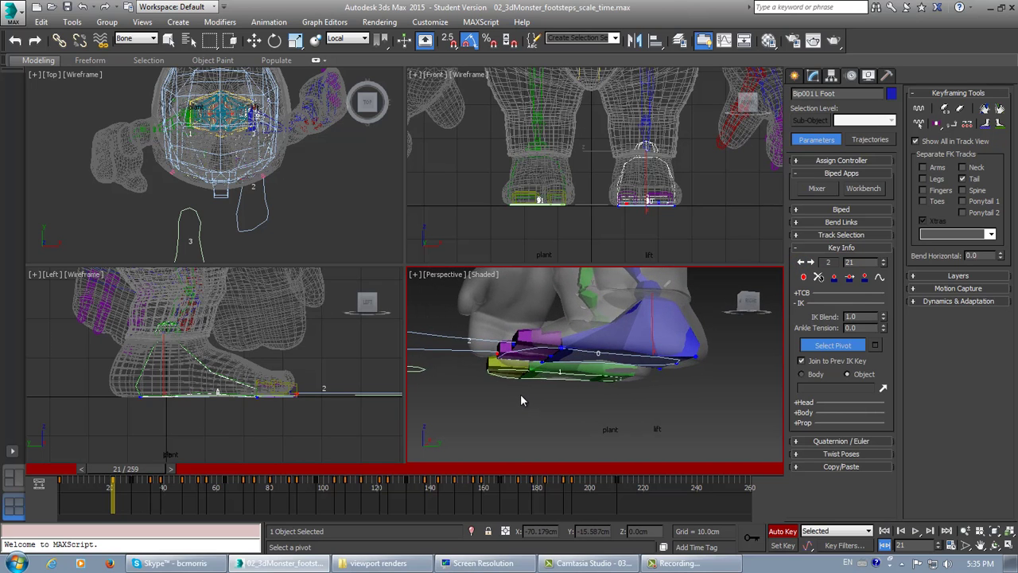
pyautogui.click(810, 264)
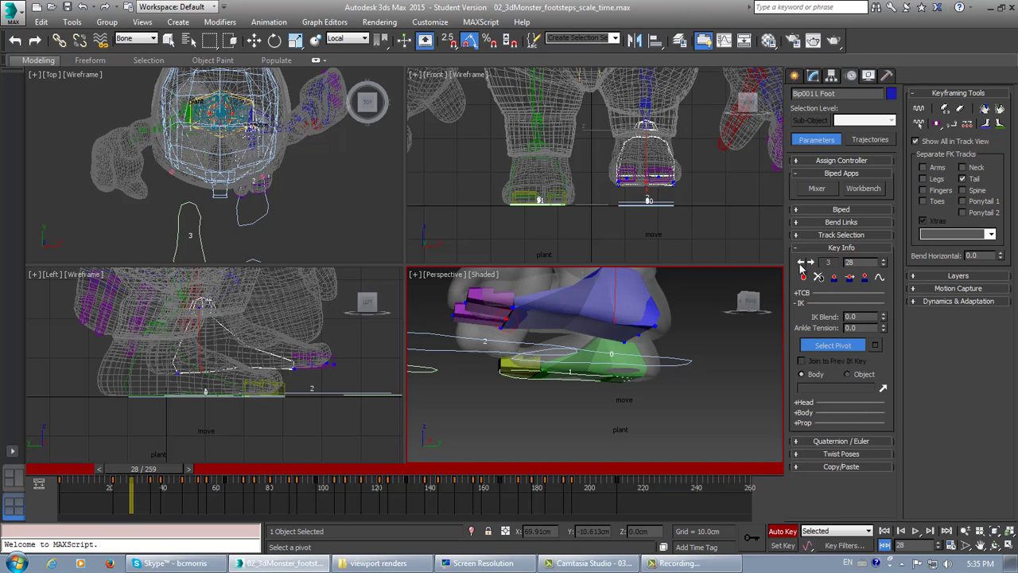
# Step: Set the left foot's pivot to the middle of the heel at the frame 35 touch key
pyautogui.click(809, 263)
pyautogui.keyDown('alt'); pyautogui.moveTo(652, 386); pyautogui.dragTo(617, 347, button='middle'); pyautogui.keyUp('alt')
pyautogui.click(616, 346)
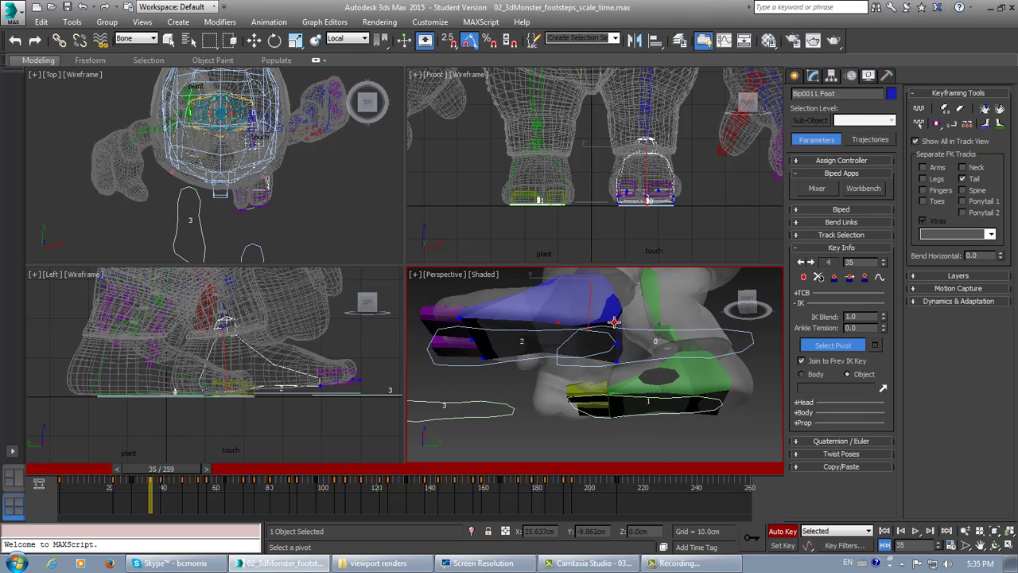
pyautogui.click(614, 321)
pyautogui.moveTo(582, 365)
pyautogui.keyDown('alt'); pyautogui.mouseDown(button='middle')
pyautogui.moveTo(518, 400)
pyautogui.moveTo(575, 382)
pyautogui.moveTo(582, 367)
pyautogui.moveTo(588, 376)
pyautogui.mouseUp(button='middle'); pyautogui.keyUp('alt')
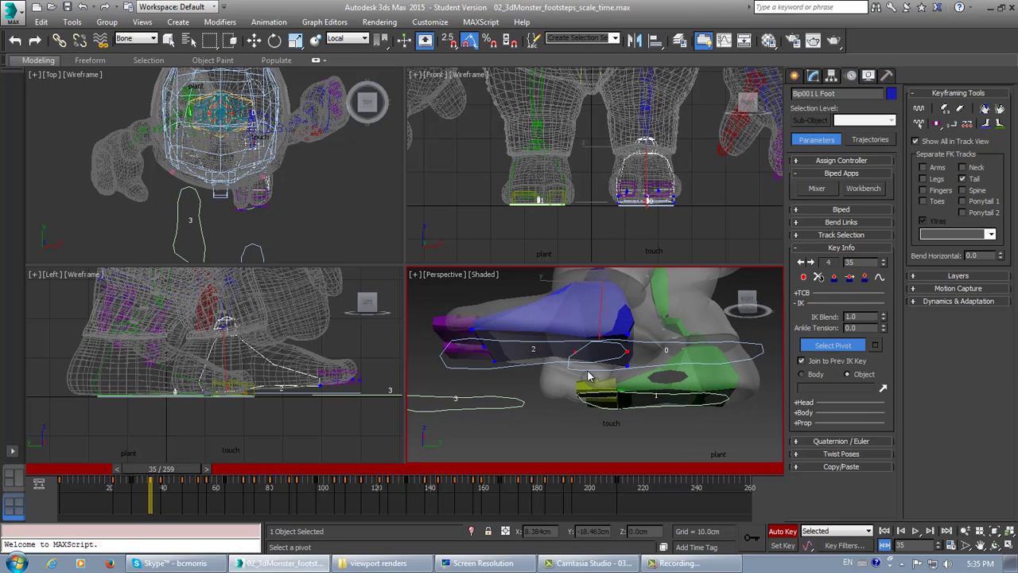
# Step: Set the left foot's pivot to the middle of the ball at the frame 39, 47 and 53 plant keys
pyautogui.click(812, 262)
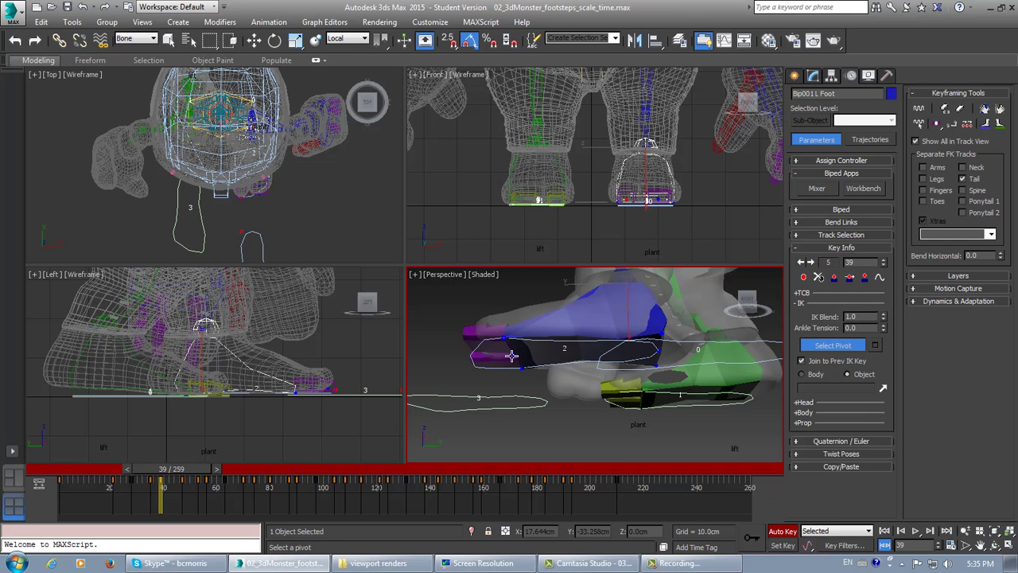
pyautogui.click(812, 262)
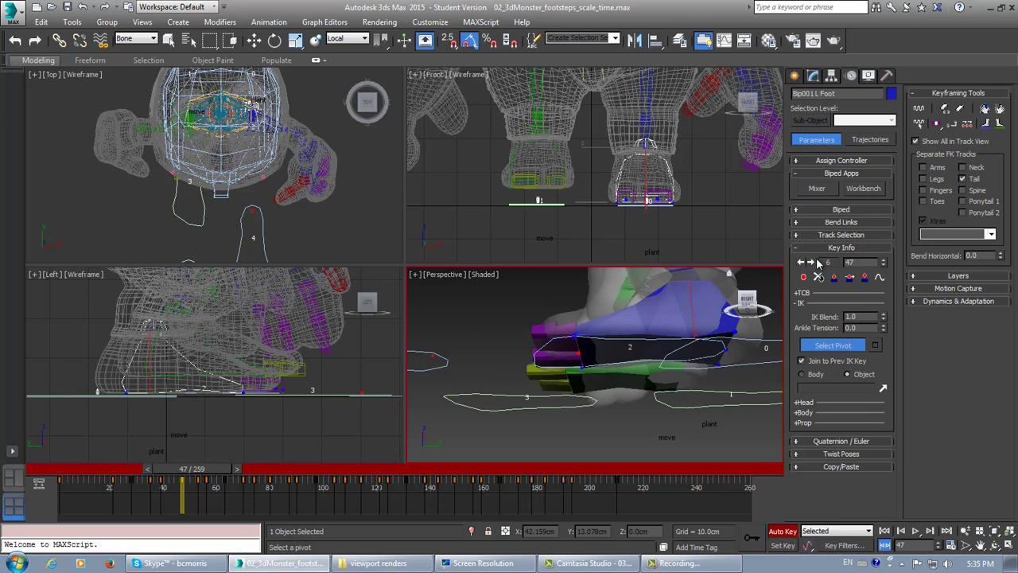
pyautogui.click(812, 263)
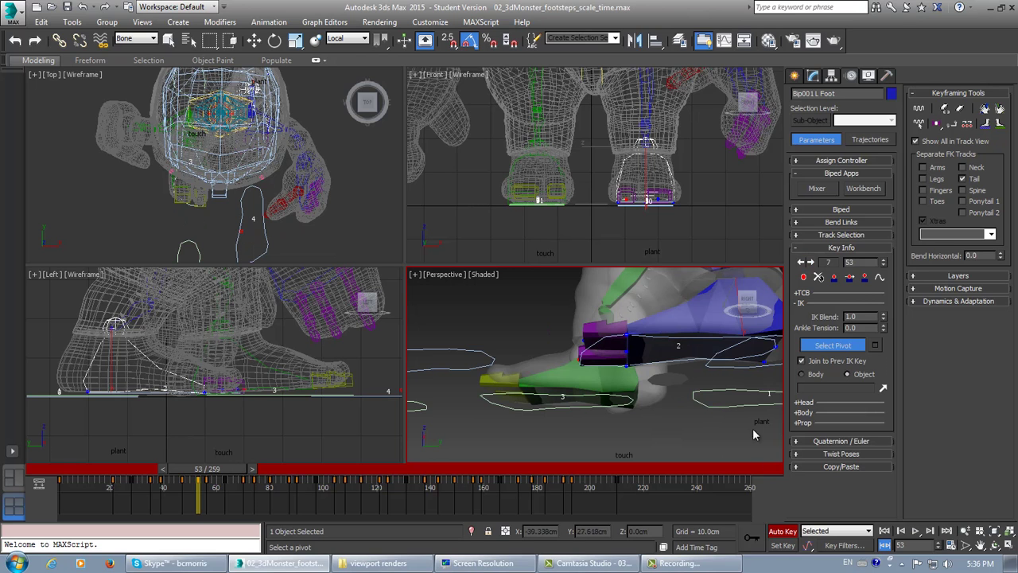
pyautogui.moveTo(753, 432); pyautogui.dragTo(732, 411, button='middle')
pyautogui.moveTo(611, 402); pyautogui.dragTo(598, 425, button='middle')
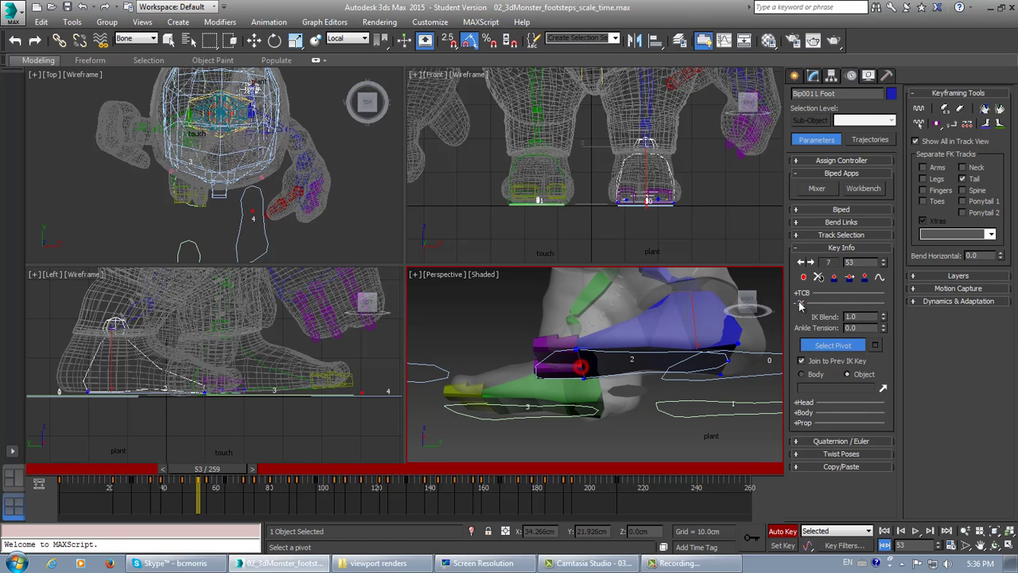
# Step: Step back through the left foot's keys from frame 53 to the frame 35 touch key to check the pivot positions
pyautogui.click(804, 263)
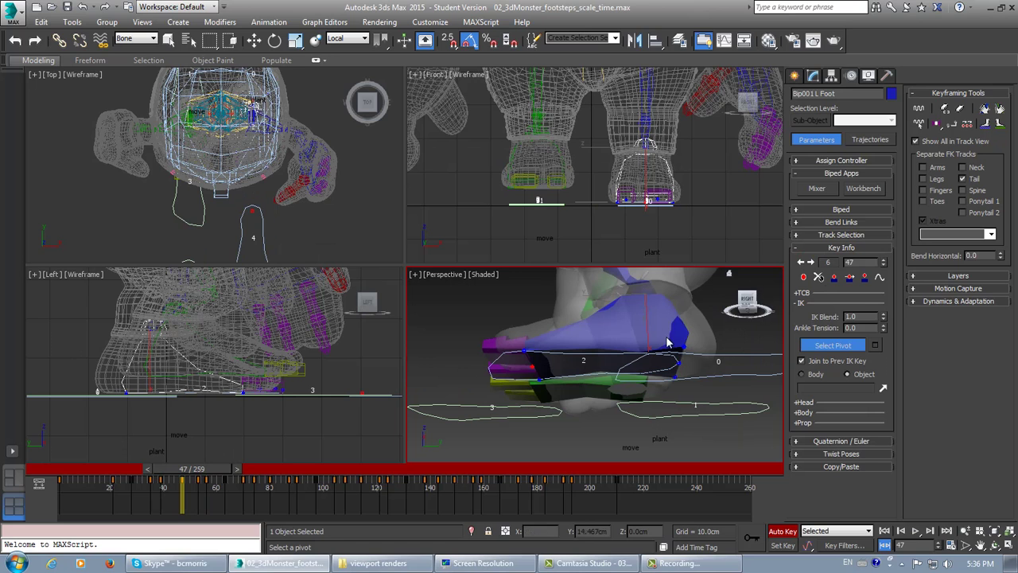
pyautogui.click(809, 262)
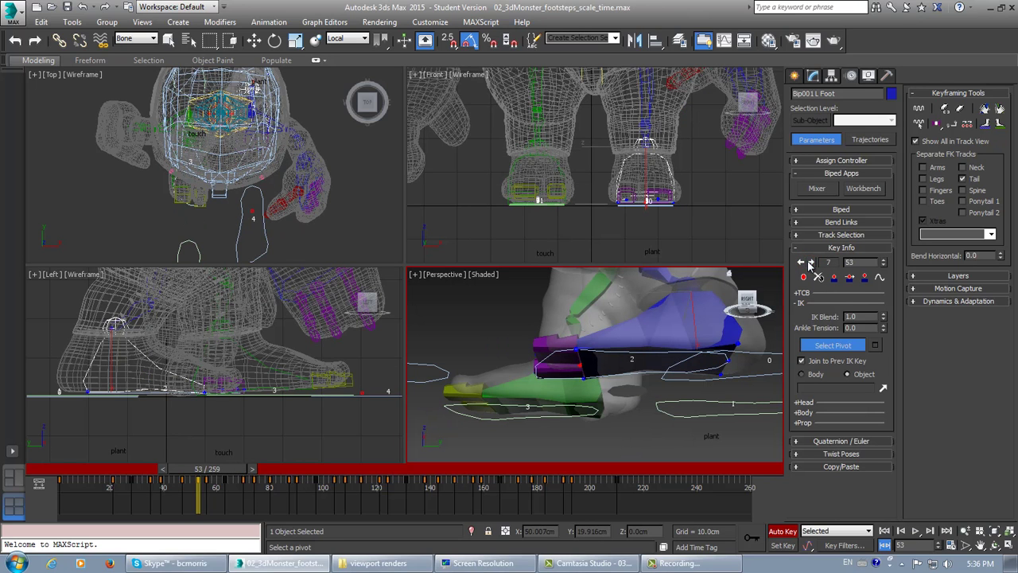
pyautogui.click(800, 262)
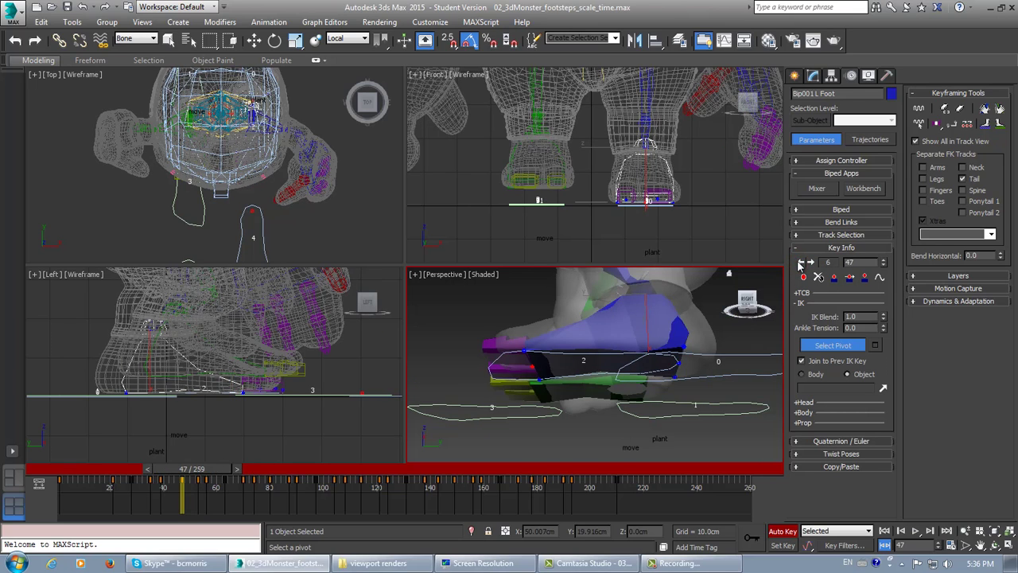
pyautogui.click(800, 263)
pyautogui.click(800, 263)
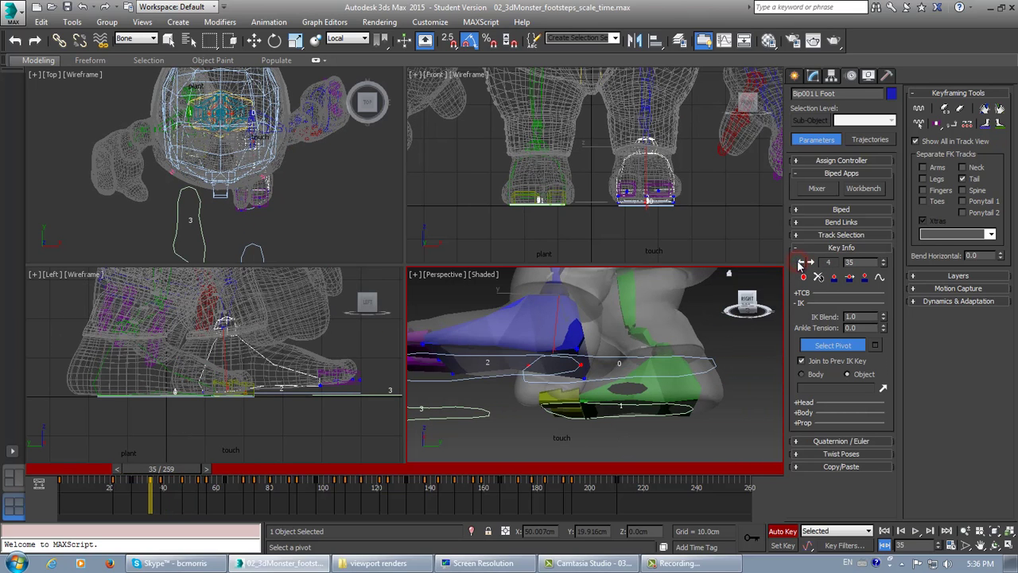
# Step: Step forward through the left foot's keys from frame 35 and set the pivot to the middle of the ball at the frame 63 move key
pyautogui.click(811, 263)
pyautogui.click(810, 264)
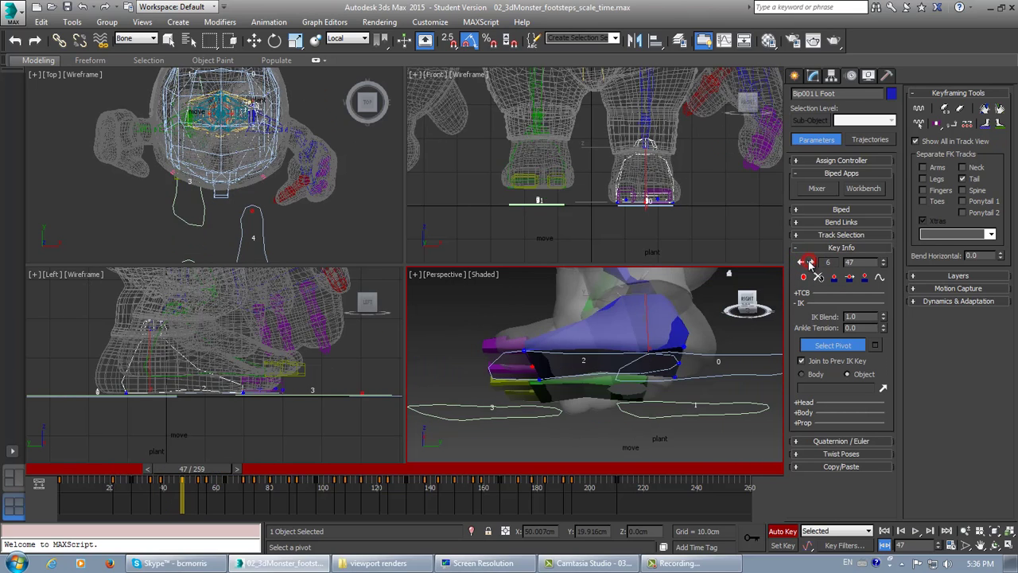
pyautogui.click(809, 263)
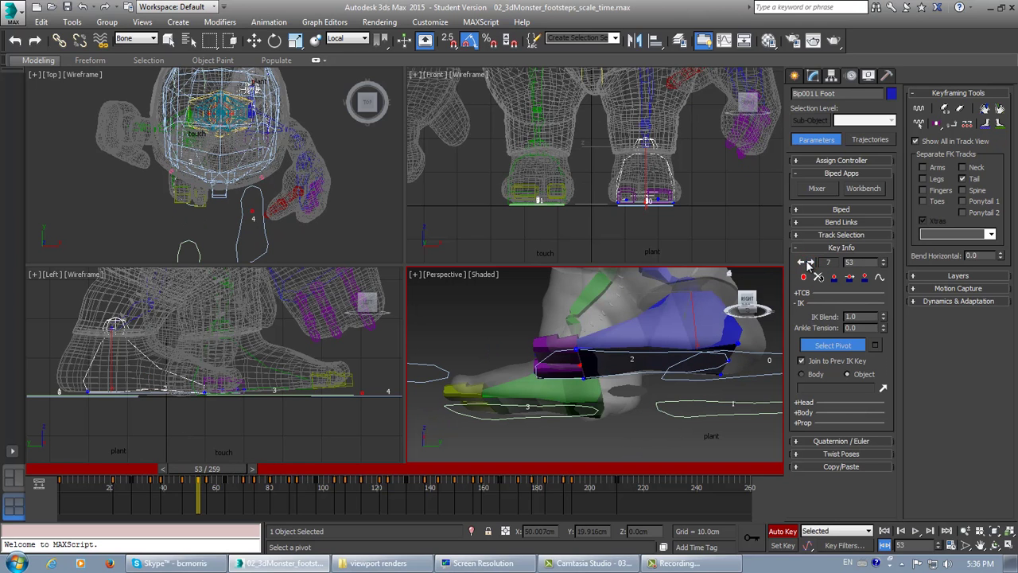
pyautogui.click(810, 264)
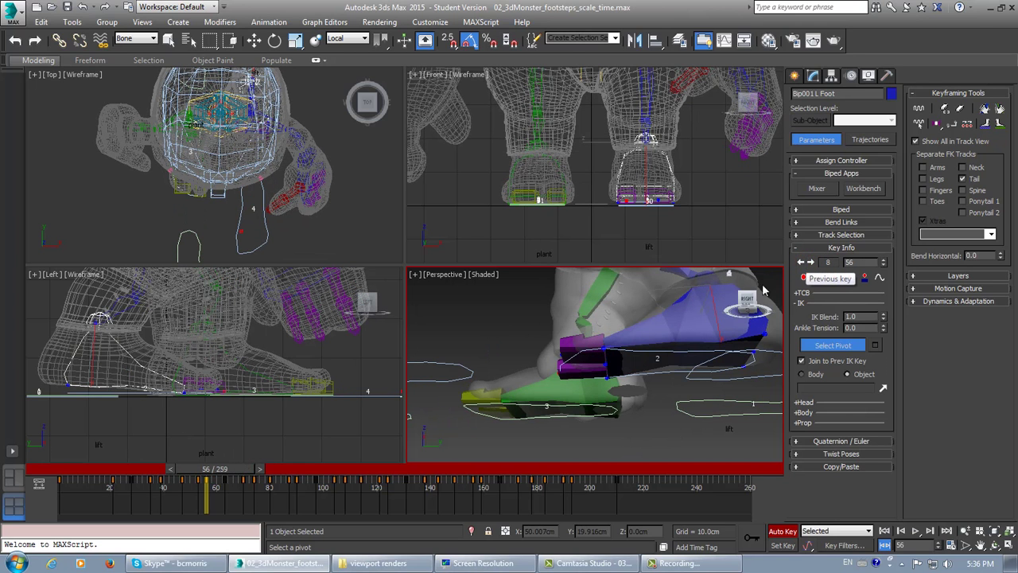
pyautogui.keyDown('alt'); pyautogui.moveTo(576, 386); pyautogui.dragTo(637, 350, button='middle'); pyautogui.keyUp('alt')
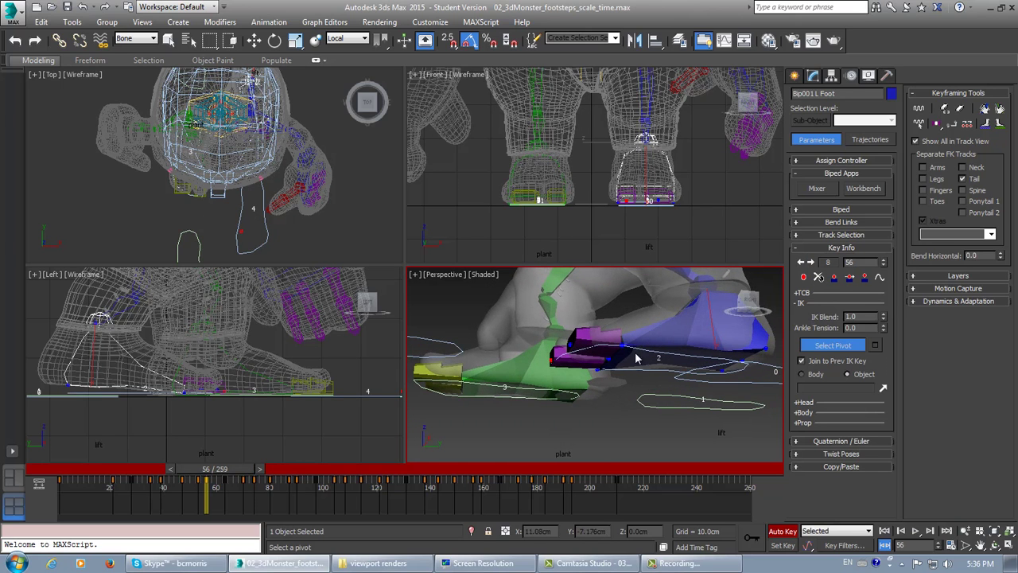
pyautogui.click(810, 263)
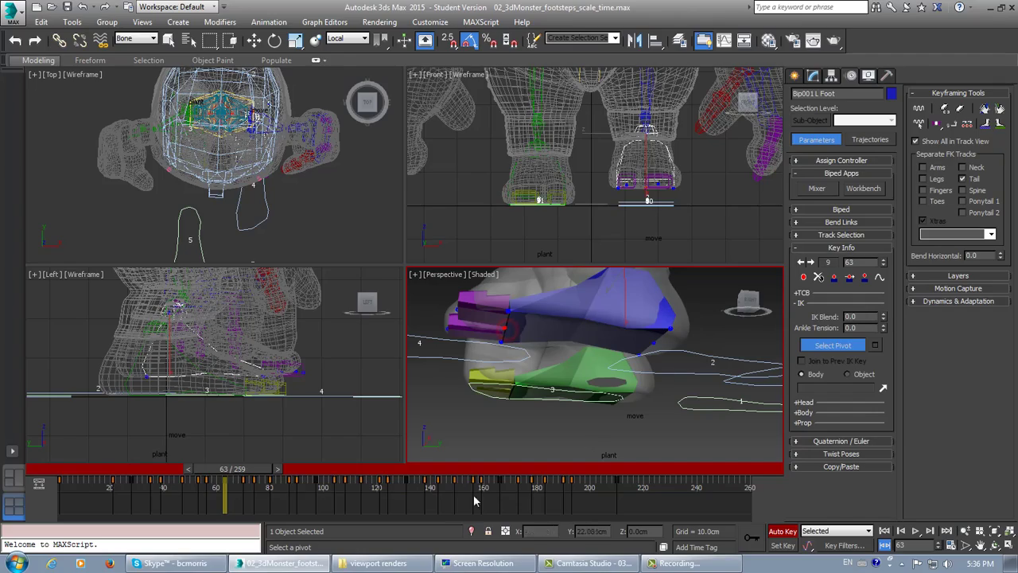
# Step: Return to the frame 35 touch key and examine the left foot's selected heel pivot
pyautogui.moveTo(260, 474); pyautogui.dragTo(191, 479)
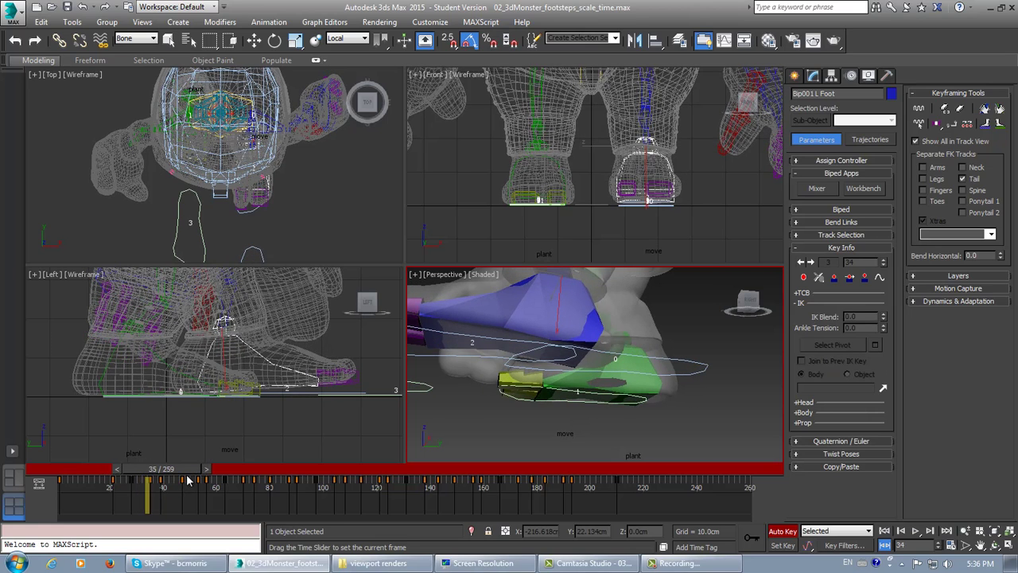
pyautogui.keyDown('alt'); pyautogui.moveTo(478, 420); pyautogui.dragTo(474, 367, button='middle'); pyautogui.keyUp('alt')
pyautogui.keyDown('alt'); pyautogui.moveTo(465, 411); pyautogui.dragTo(477, 397, button='middle'); pyautogui.keyUp('alt')
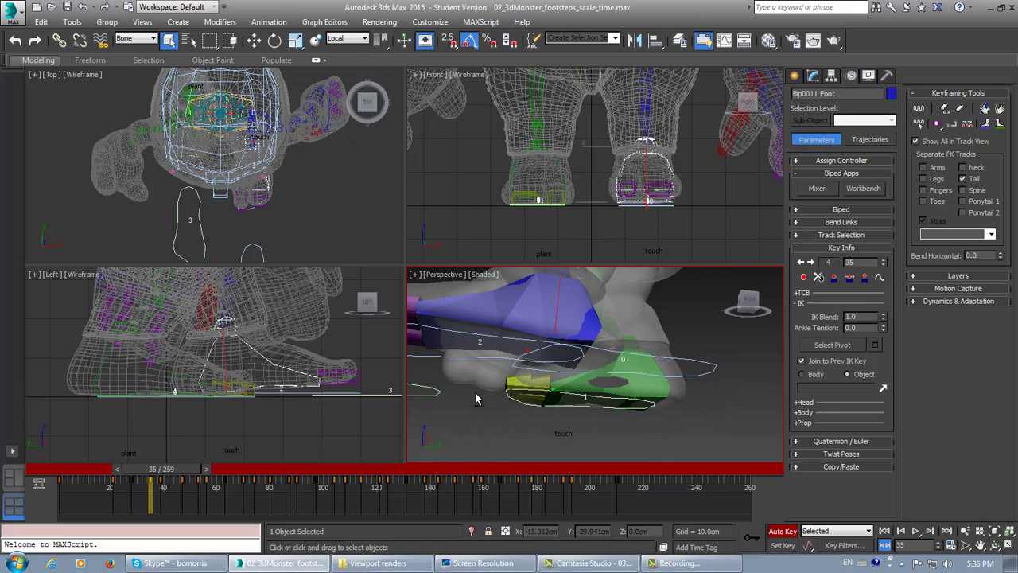
pyautogui.click(832, 345)
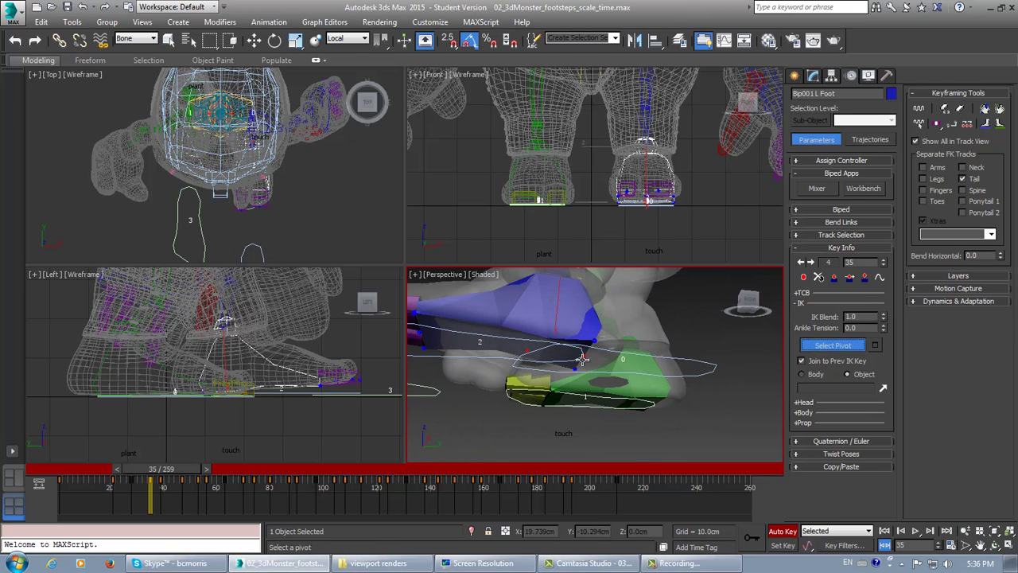
pyautogui.keyDown('alt'); pyautogui.moveTo(553, 391); pyautogui.dragTo(555, 393, button='middle'); pyautogui.keyUp('alt')
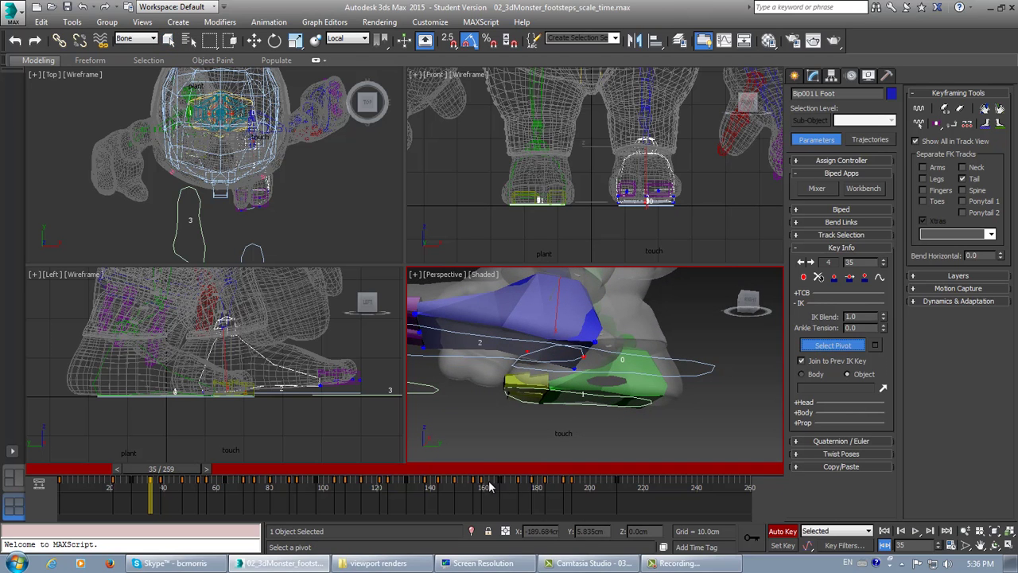
# Step: Check the left foot's pivot at the frame 56 lift key and set it to the middle of the heel at the frame 70 touch key
pyautogui.moveTo(169, 475); pyautogui.dragTo(266, 469)
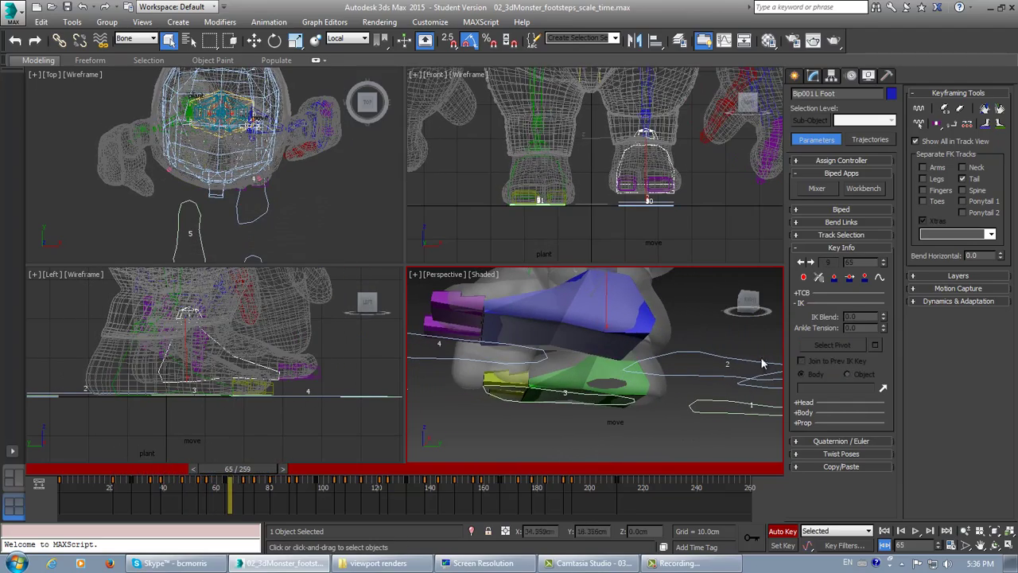
pyautogui.click(810, 263)
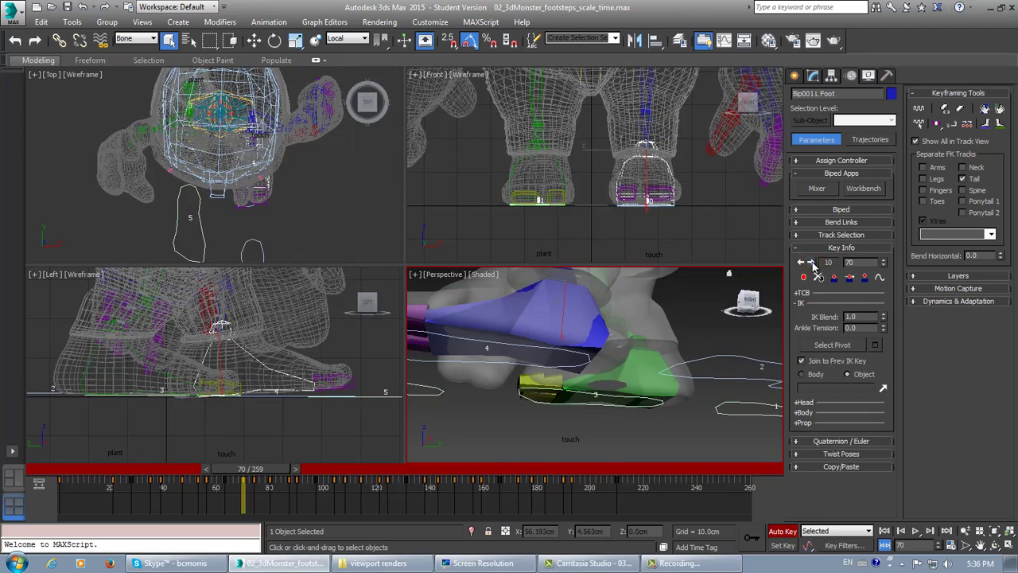
pyautogui.click(801, 263)
pyautogui.click(802, 262)
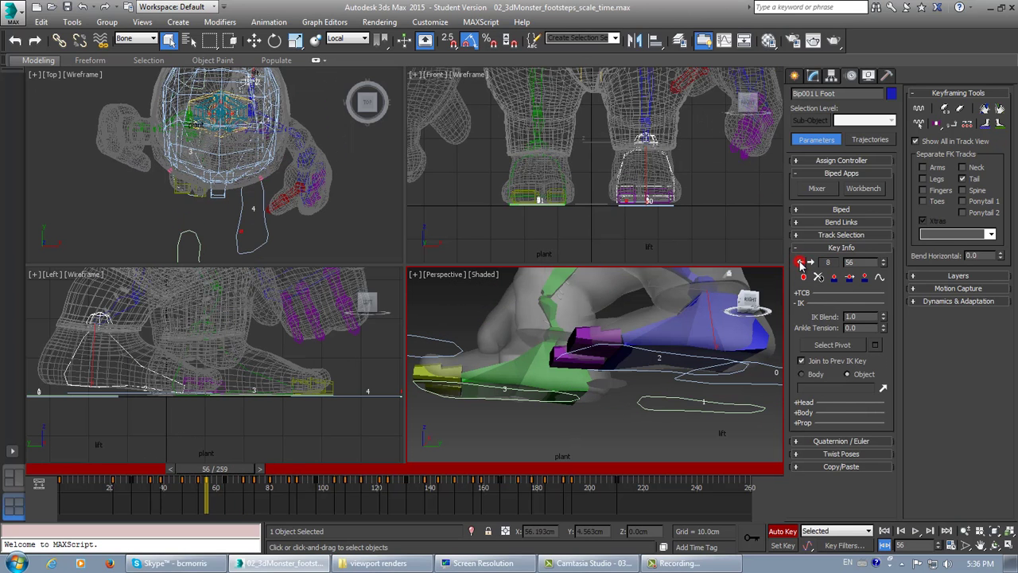
pyautogui.click(817, 348)
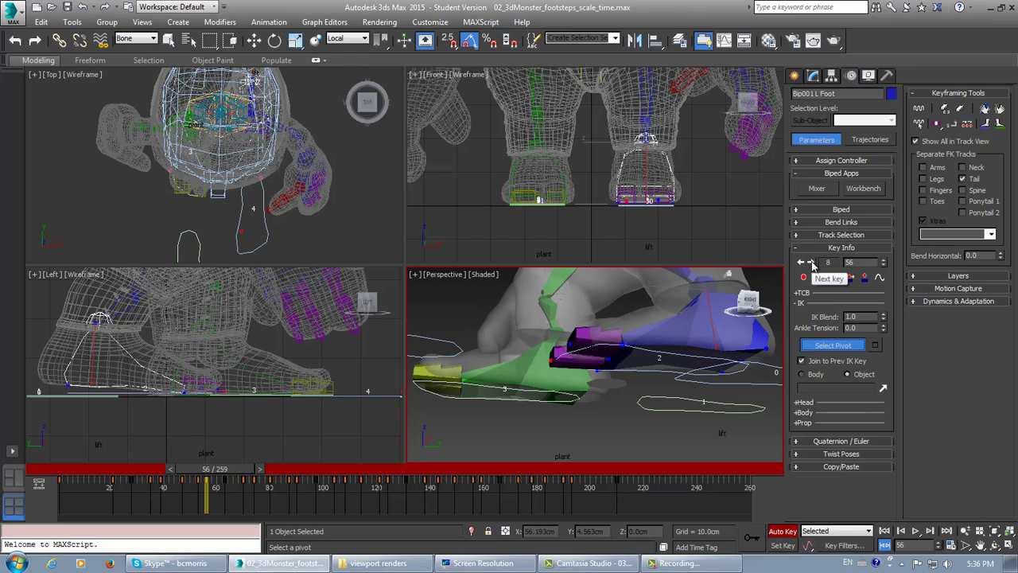
pyautogui.click(812, 262)
pyautogui.click(812, 263)
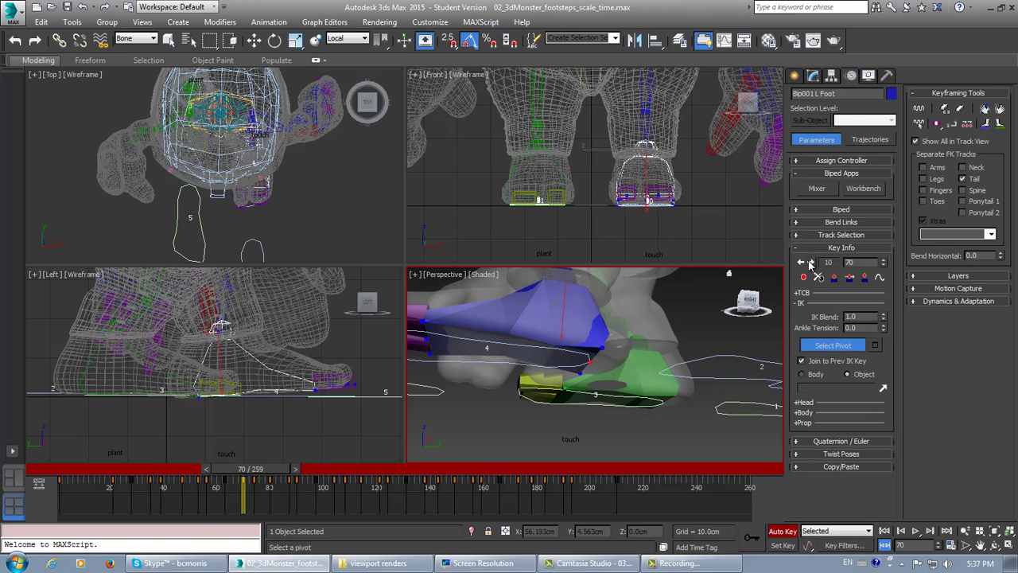
# Step: Set the left foot's pivot to the middle of the ball at the frame 74, 80 and 87 plant keys
pyautogui.click(810, 262)
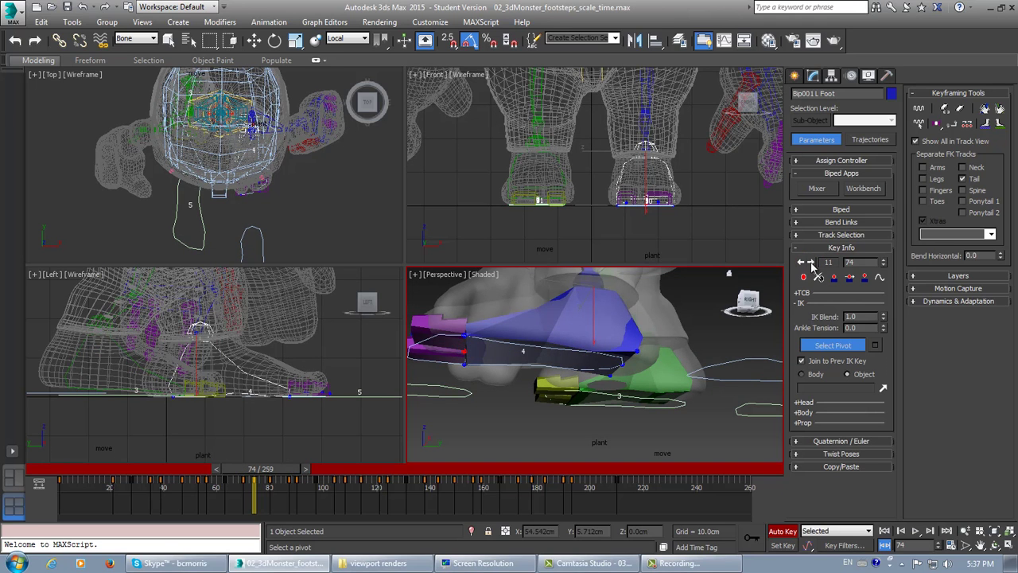
pyautogui.click(811, 263)
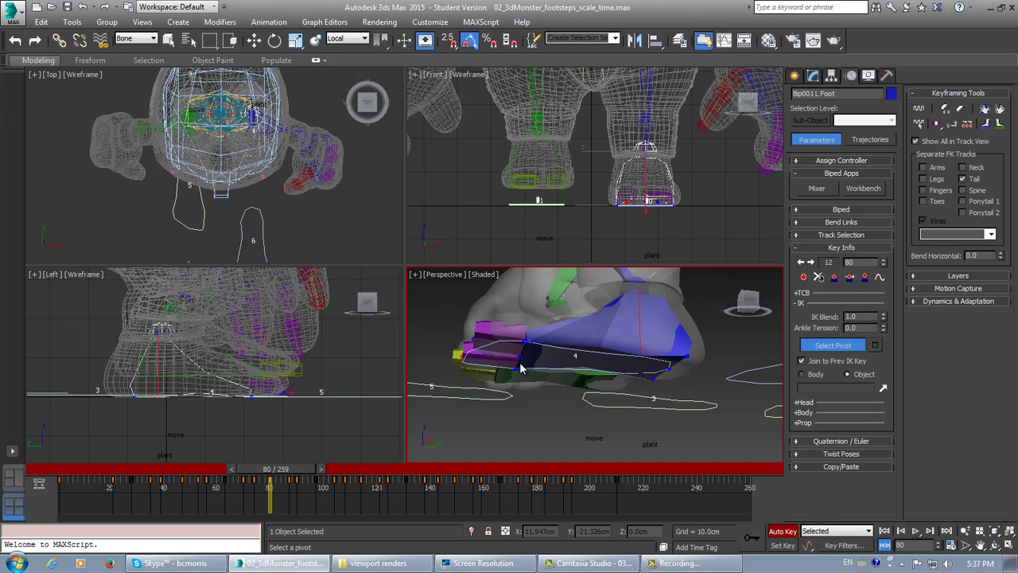
pyautogui.click(809, 263)
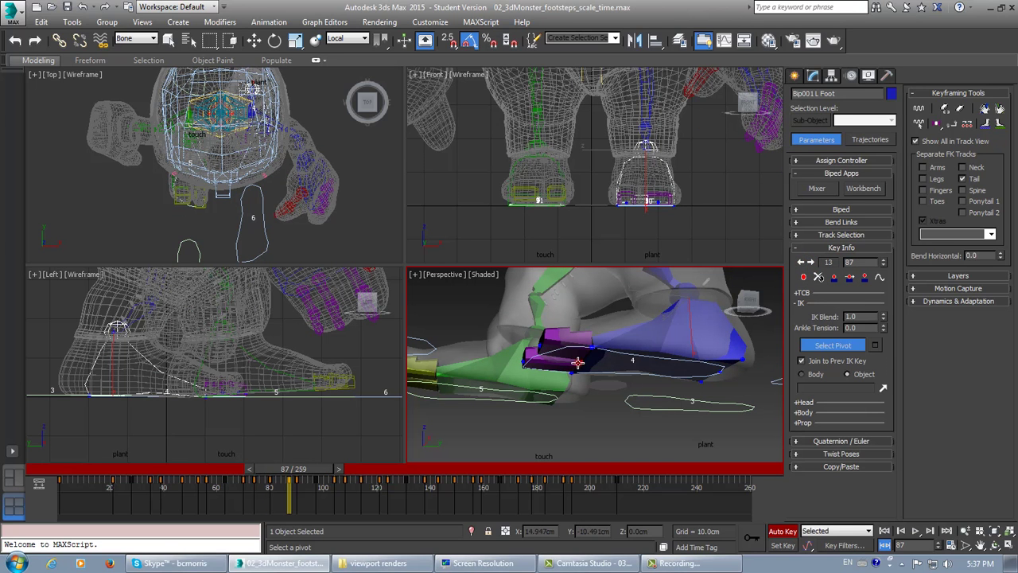
pyautogui.click(579, 360)
# Step: Set the left foot's pivot to the middle of the ball at the frame 97 move key and the frame 108, 114 and 121 plant keys
pyautogui.click(810, 263)
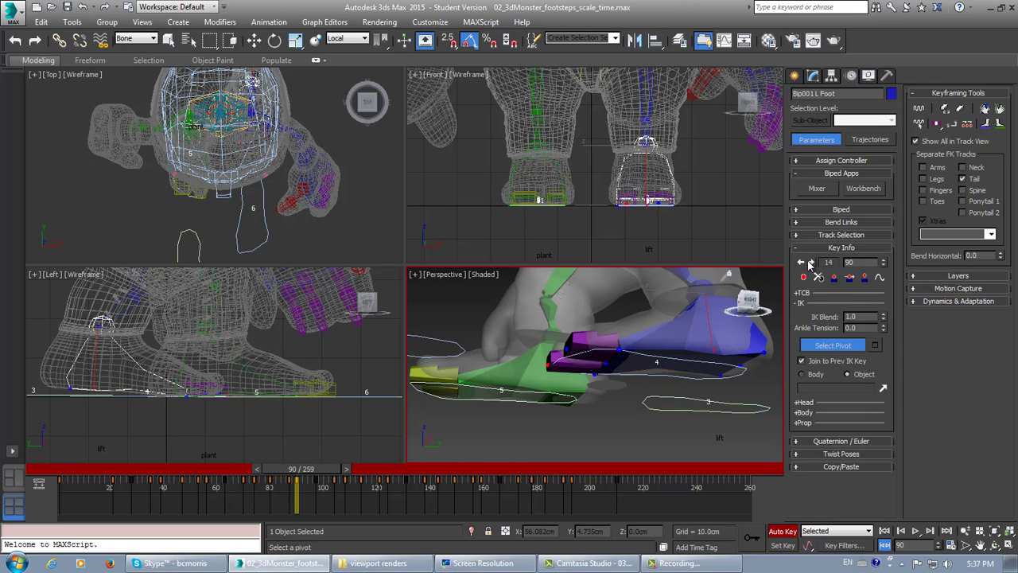
pyautogui.click(811, 264)
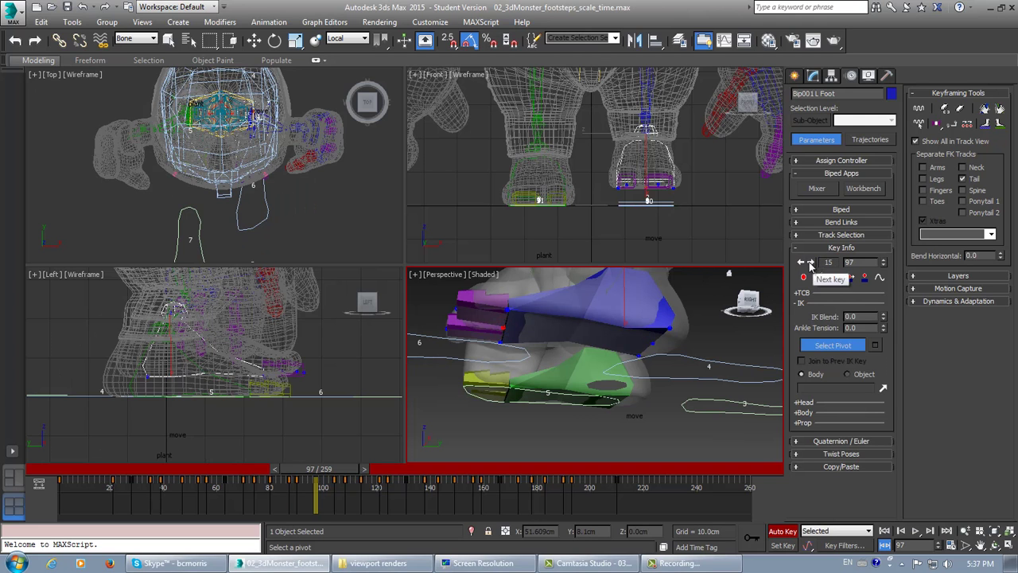
pyautogui.click(810, 262)
pyautogui.click(809, 263)
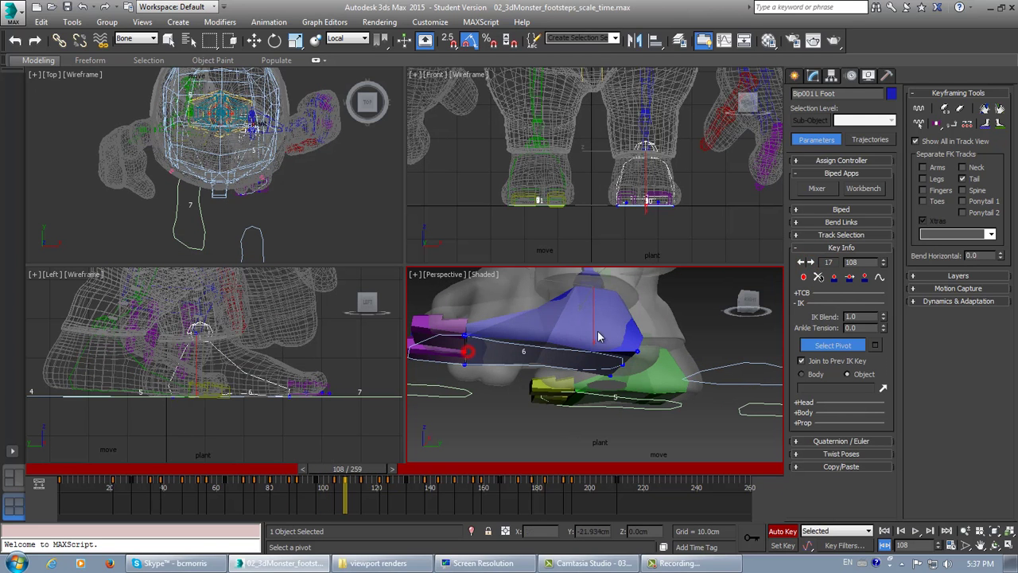
pyautogui.click(810, 262)
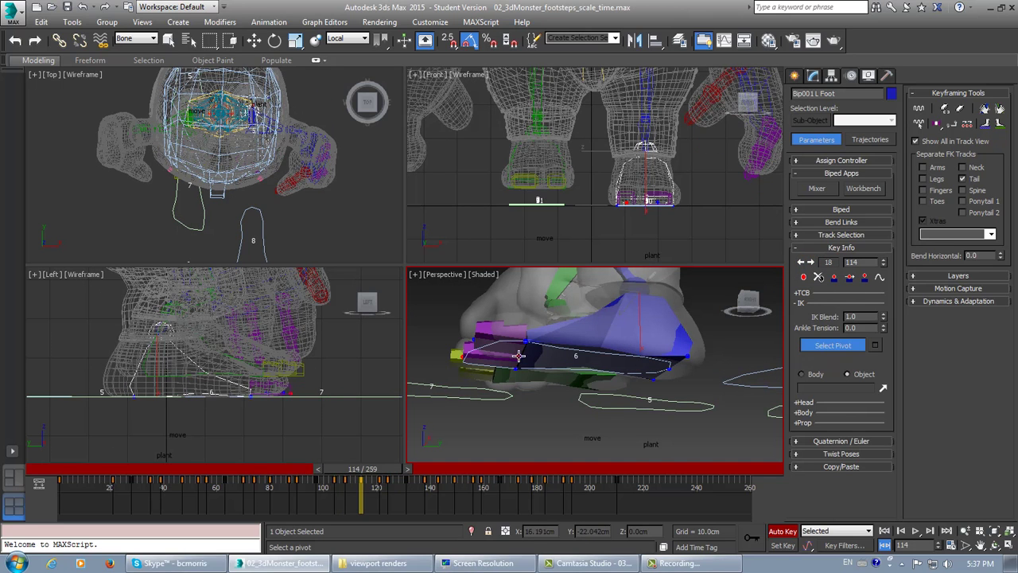
pyautogui.click(810, 262)
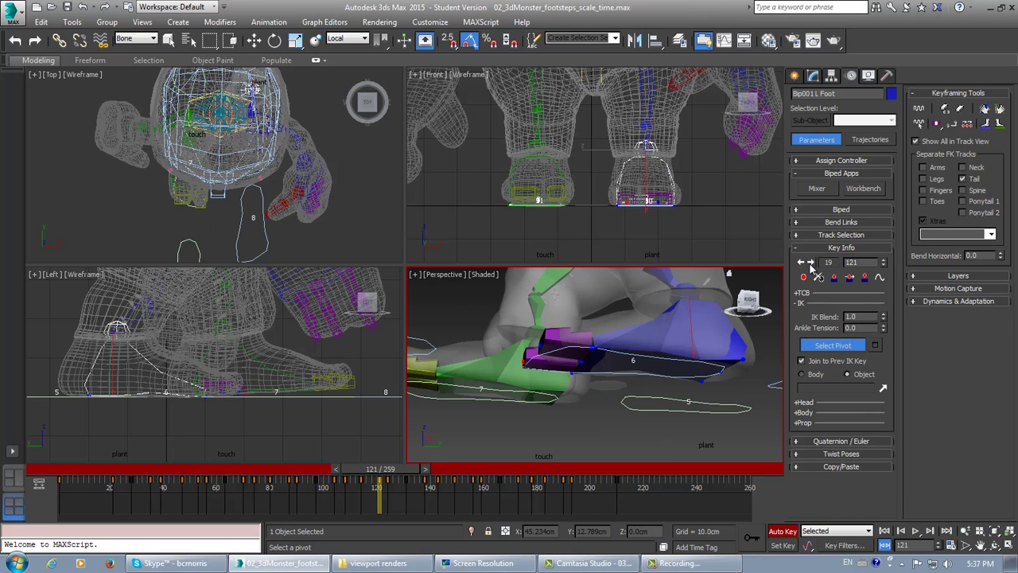
pyautogui.click(580, 360)
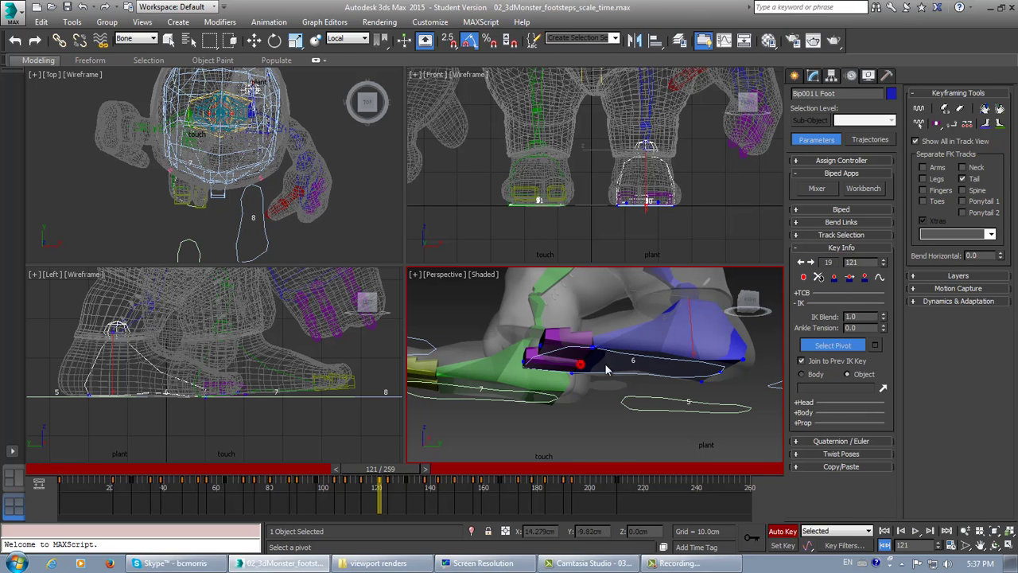
# Step: Set the left foot's pivot to the middle of the ball at the frame 131 move key and the middle of the heel at the frame 138 touch key
pyautogui.click(810, 263)
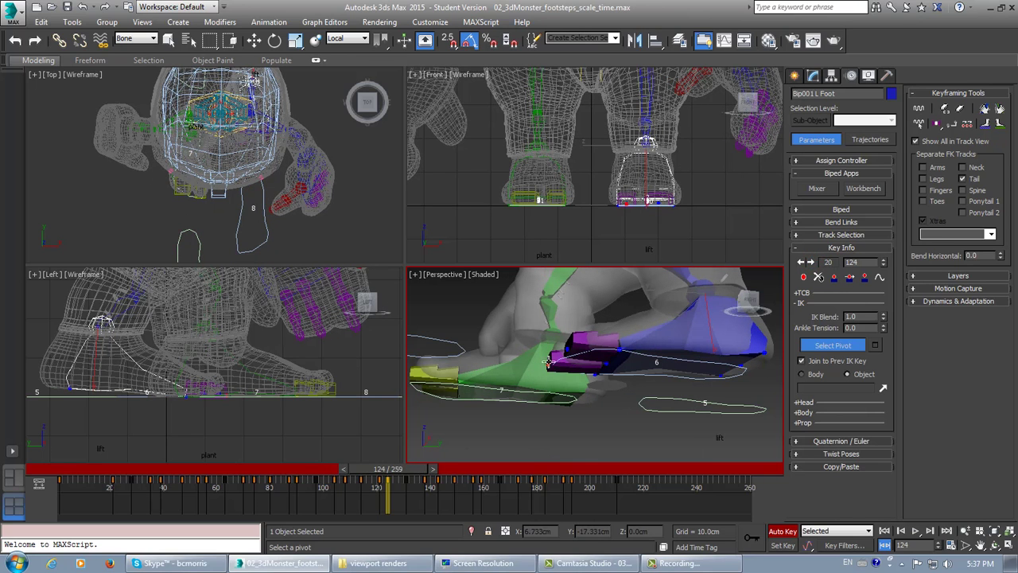
pyautogui.click(810, 263)
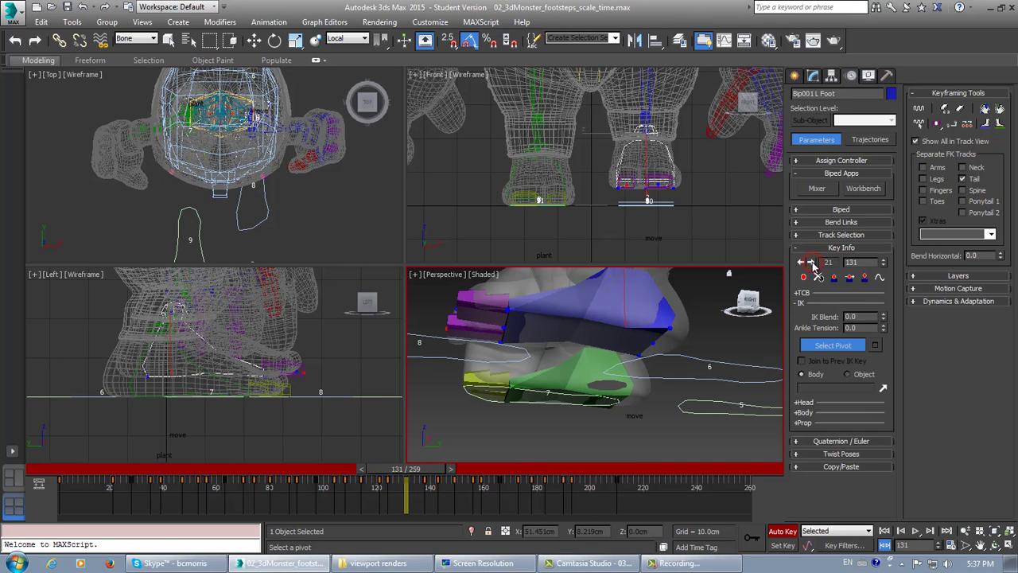
pyautogui.click(504, 327)
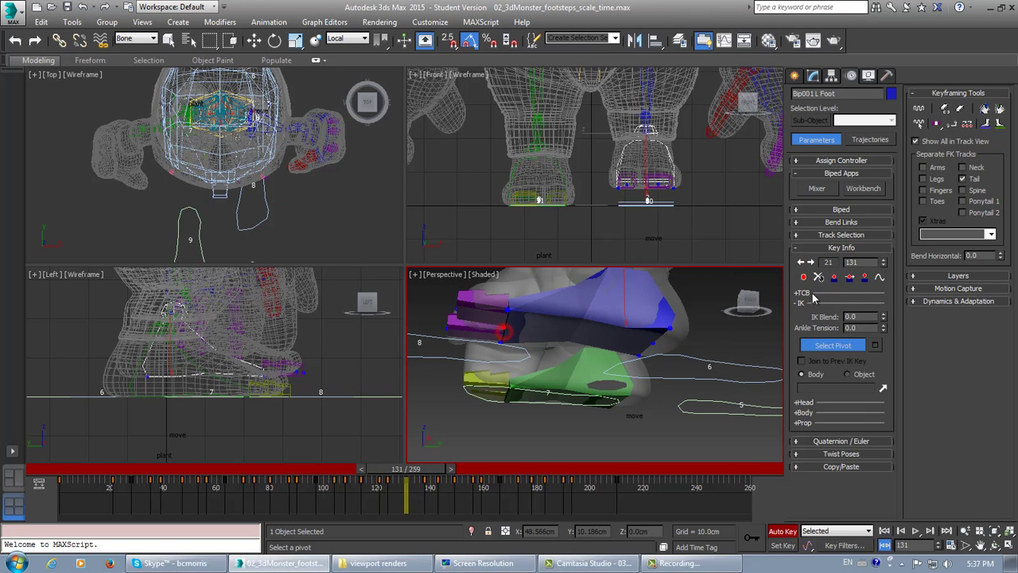
pyautogui.click(811, 263)
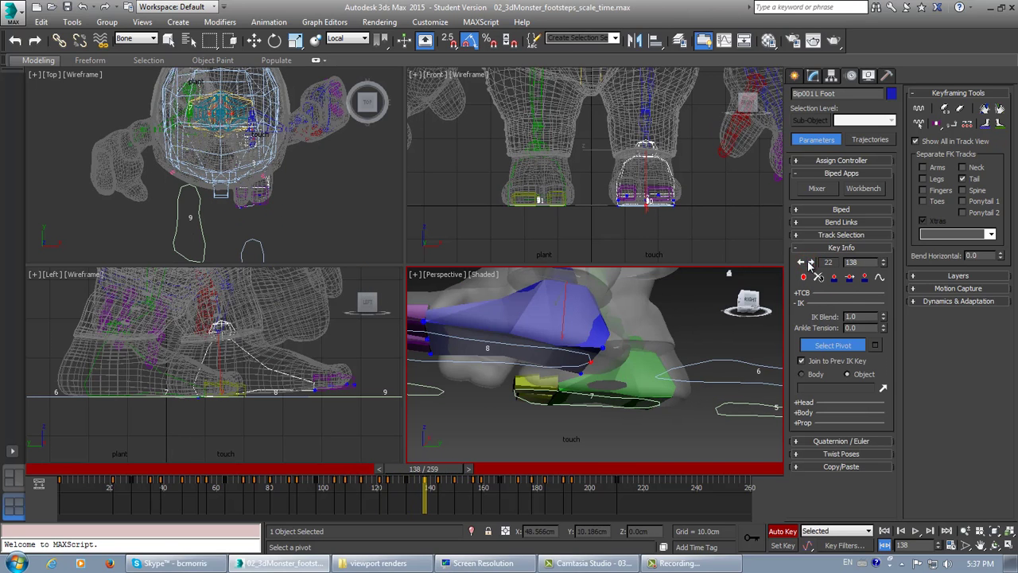
# Step: Set the left foot's pivot to the middle of the ball at the frame 143, 149 and 156 plant keys
pyautogui.click(810, 263)
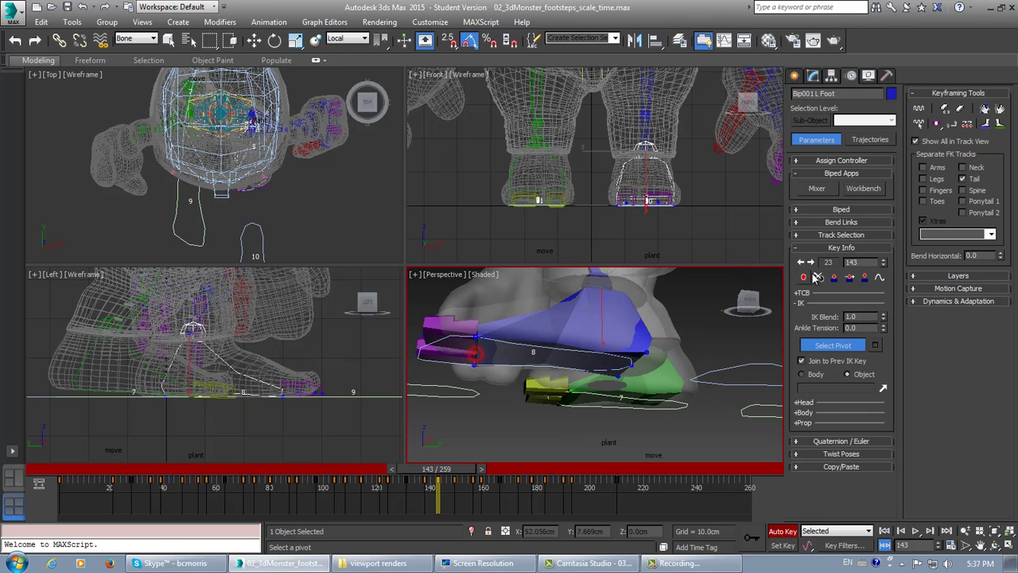
pyautogui.click(811, 262)
pyautogui.click(528, 362)
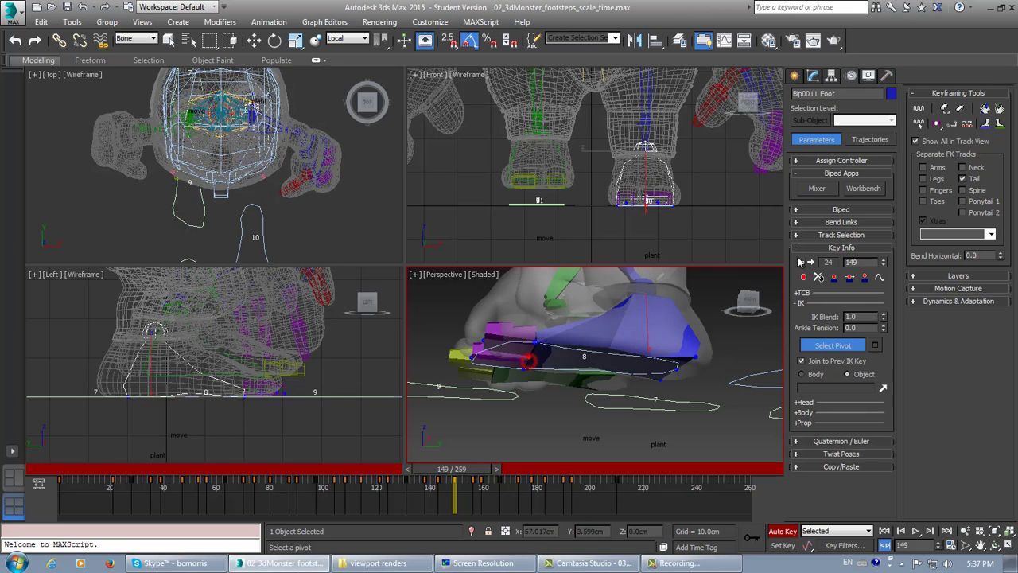
pyautogui.click(808, 262)
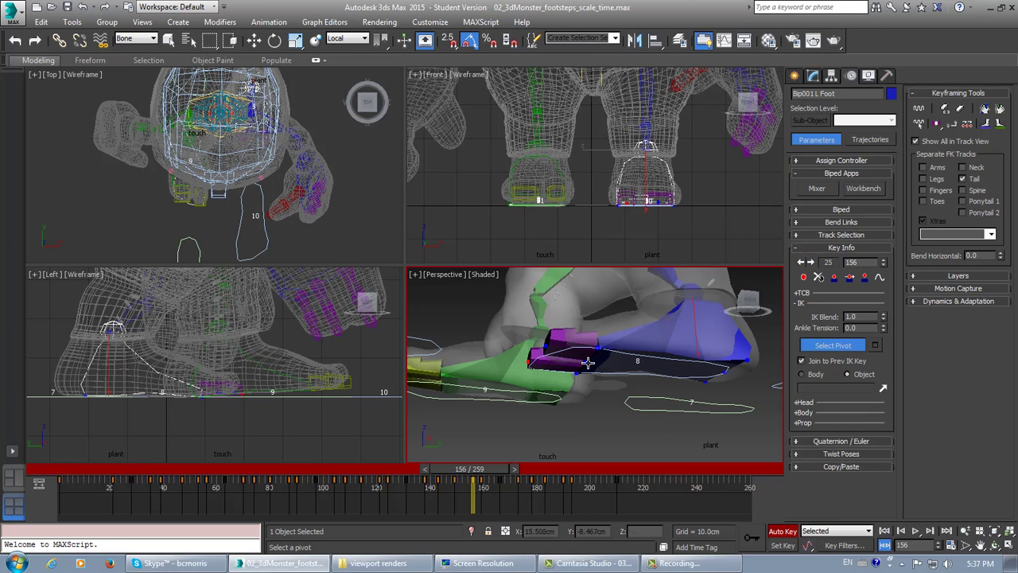
# Step: Set the left foot's pivot to the middle of the ball at the frame 166 move key and the middle of the heel at the frame 173 touch key
pyautogui.click(808, 263)
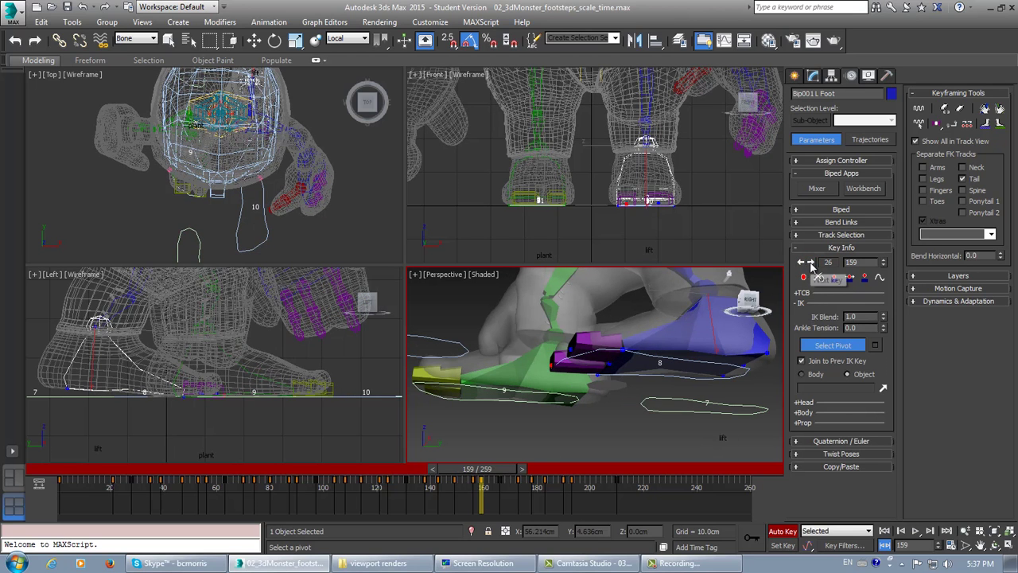
pyautogui.click(809, 262)
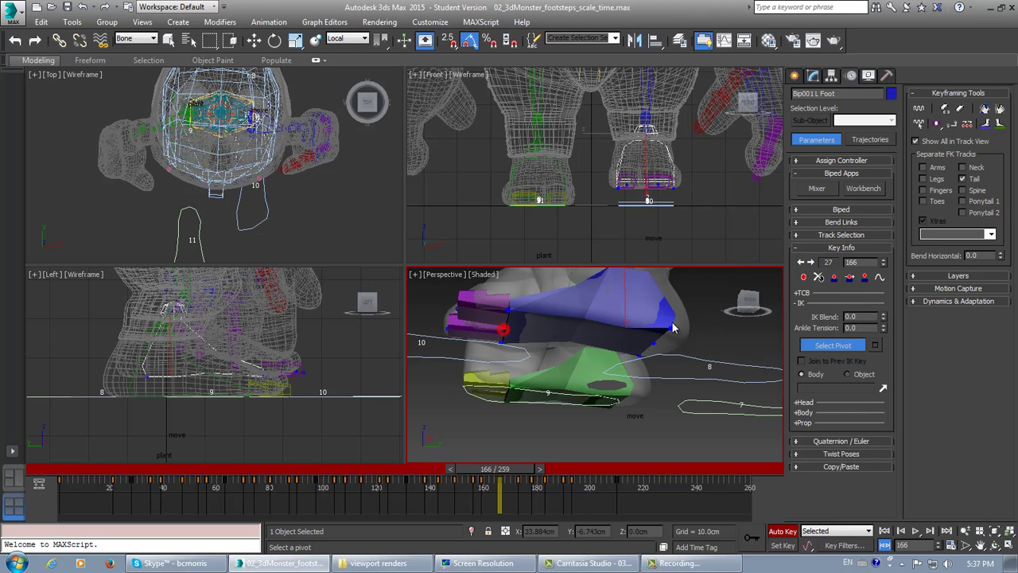
pyautogui.click(810, 262)
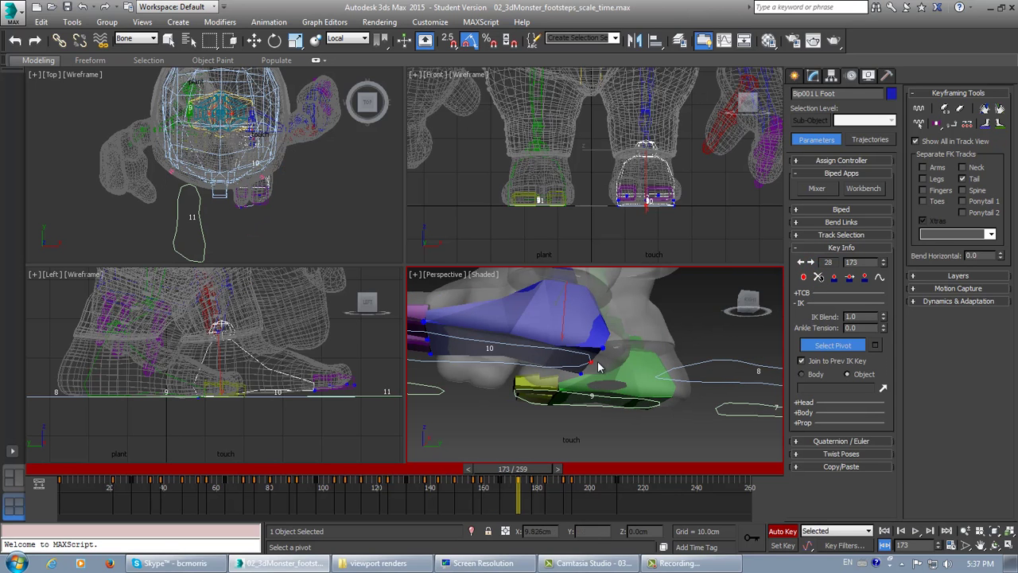
# Step: Set the left foot's pivot to the middle of the ball at the frame 178 and 183 plant keys
pyautogui.click(811, 262)
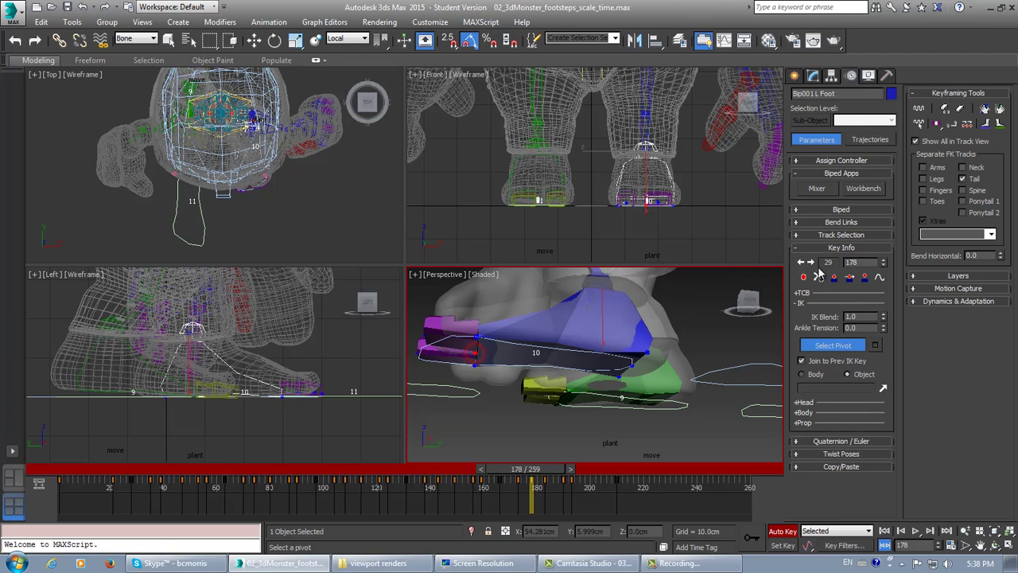
pyautogui.click(810, 263)
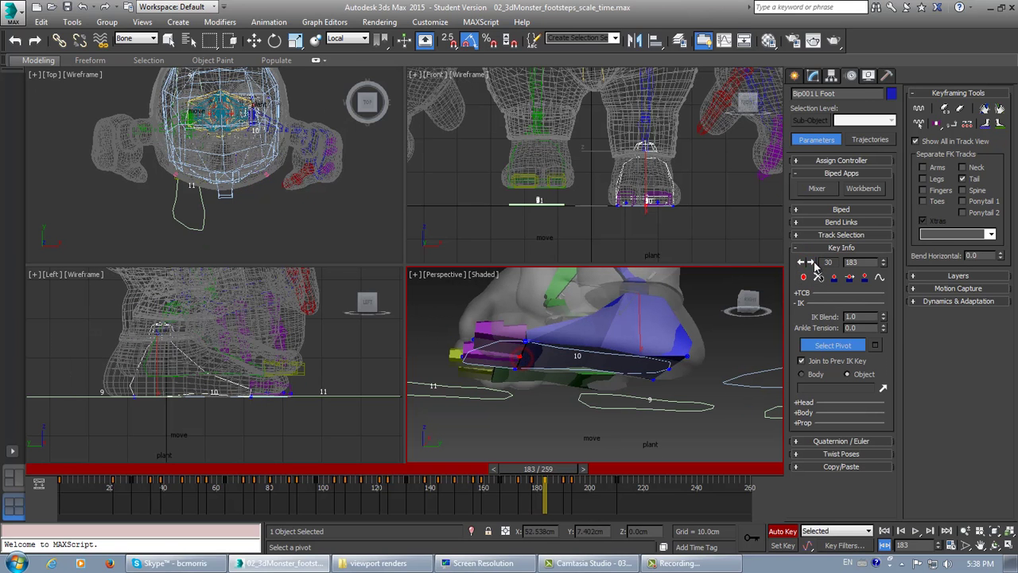
# Step: Step through the left foot's keys at frames 190, 193 and 210 to check its pivot placement
pyautogui.click(810, 262)
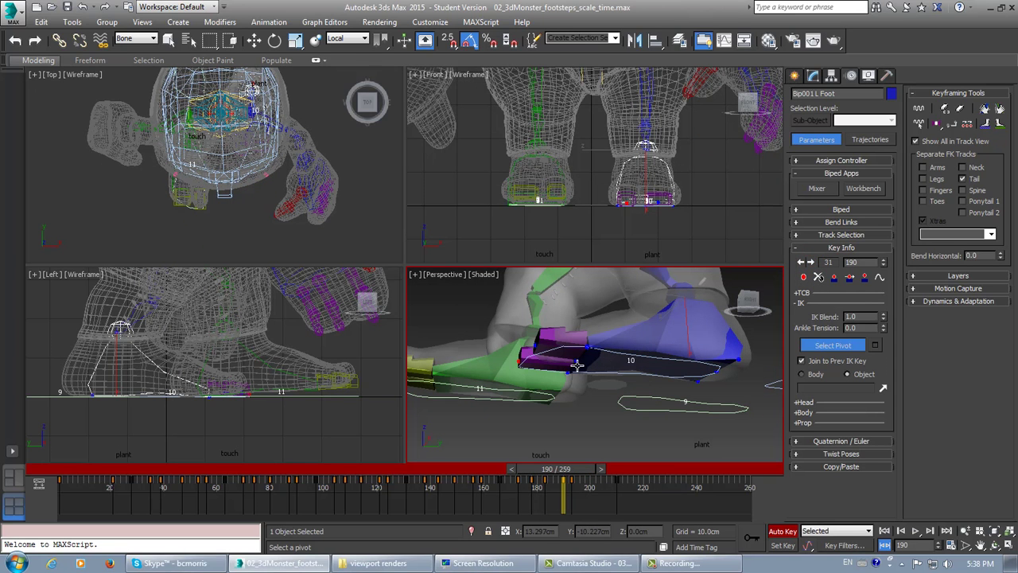
pyautogui.click(810, 262)
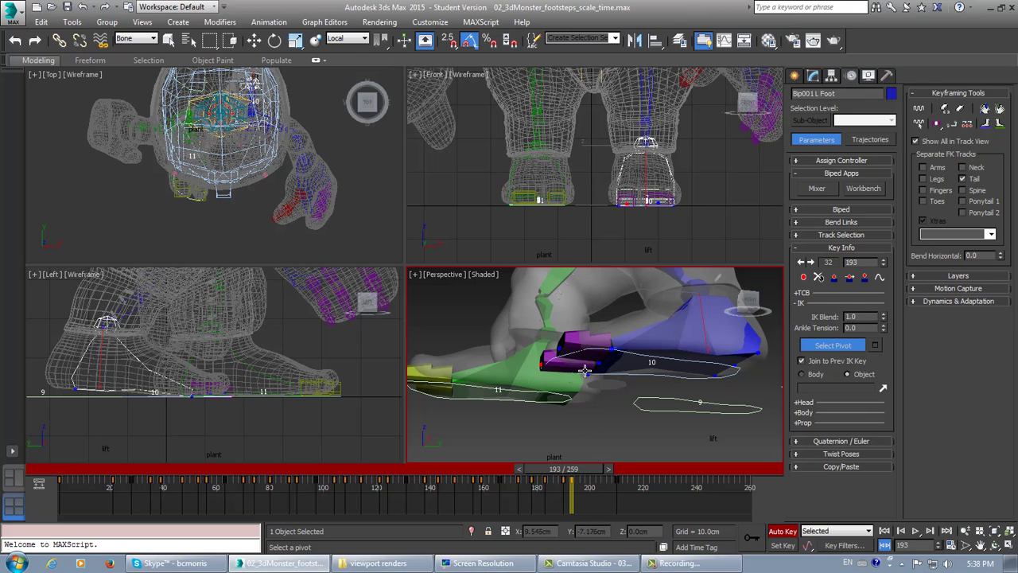
pyautogui.moveTo(656, 434); pyautogui.dragTo(641, 451, button='middle')
pyautogui.moveTo(558, 437)
pyautogui.mouseDown(button='middle')
pyautogui.moveTo(557, 401)
pyautogui.moveTo(584, 416)
pyautogui.moveTo(577, 434)
pyautogui.mouseUp(button='middle')
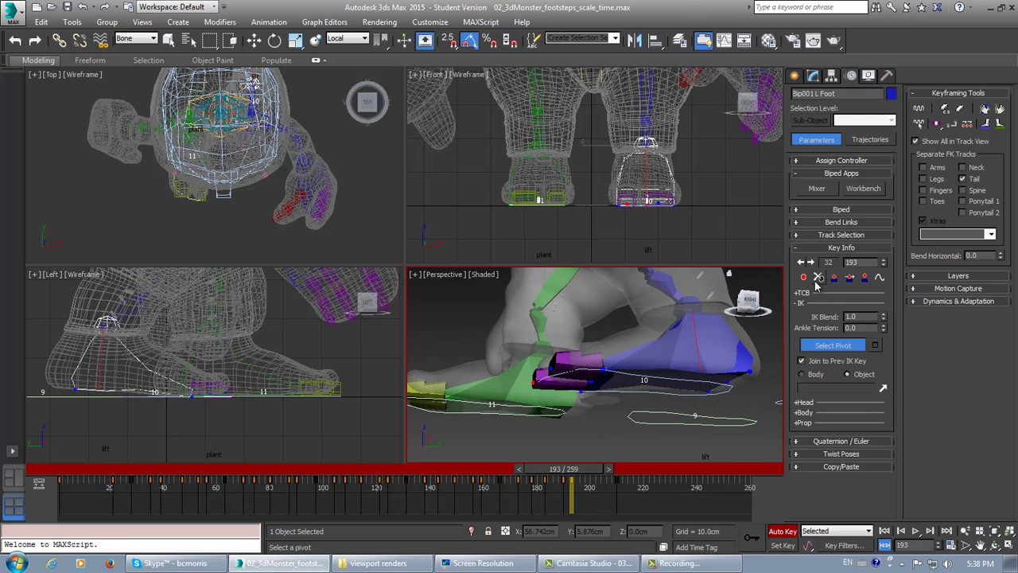
pyautogui.click(810, 262)
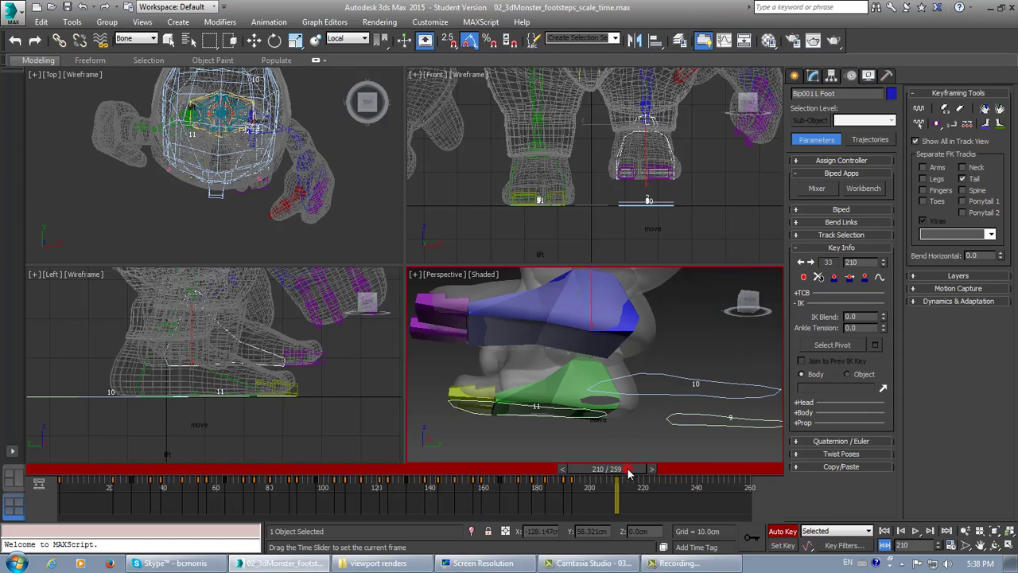
# Step: Return the animation to frame 1, frame both feet from the side, and scrub to frame 21 to examine the first steps
pyautogui.moveTo(627, 469); pyautogui.dragTo(61, 510)
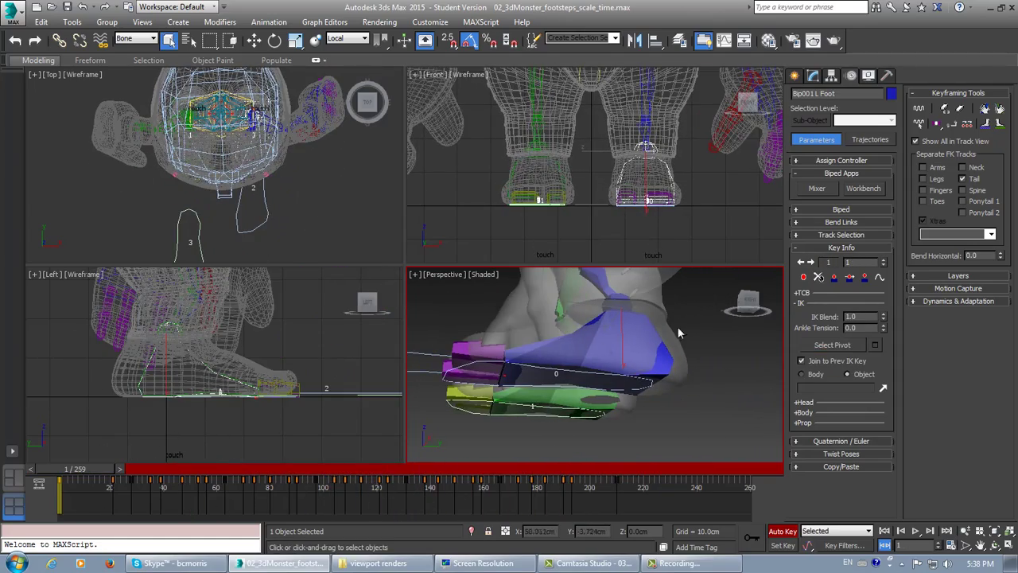
pyautogui.keyDown('alt'); pyautogui.moveTo(544, 383); pyautogui.dragTo(454, 413, button='middle'); pyautogui.keyUp('alt')
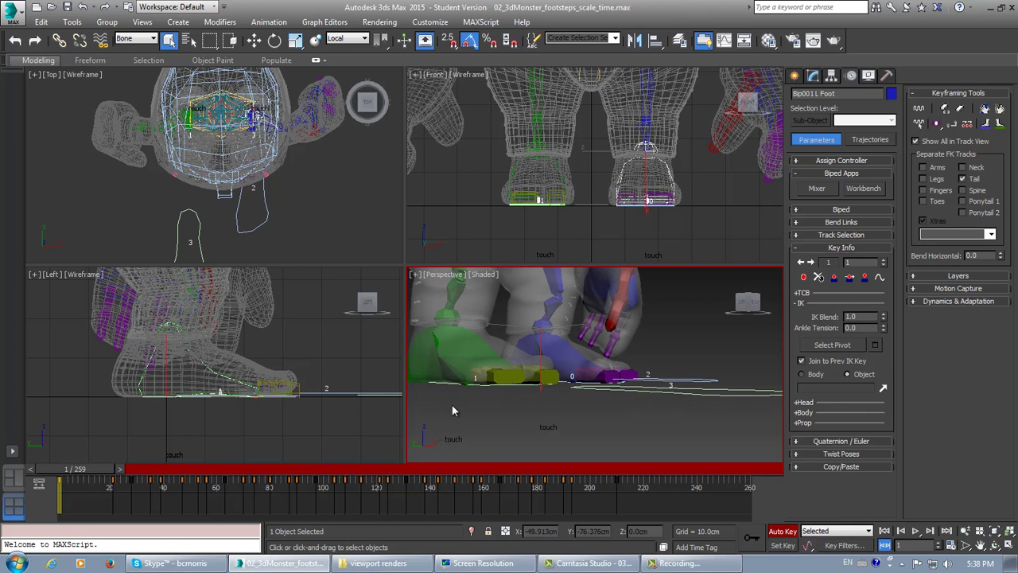
pyautogui.rightClick(335, 395)
pyautogui.moveTo(346, 382); pyautogui.dragTo(304, 389, button='middle')
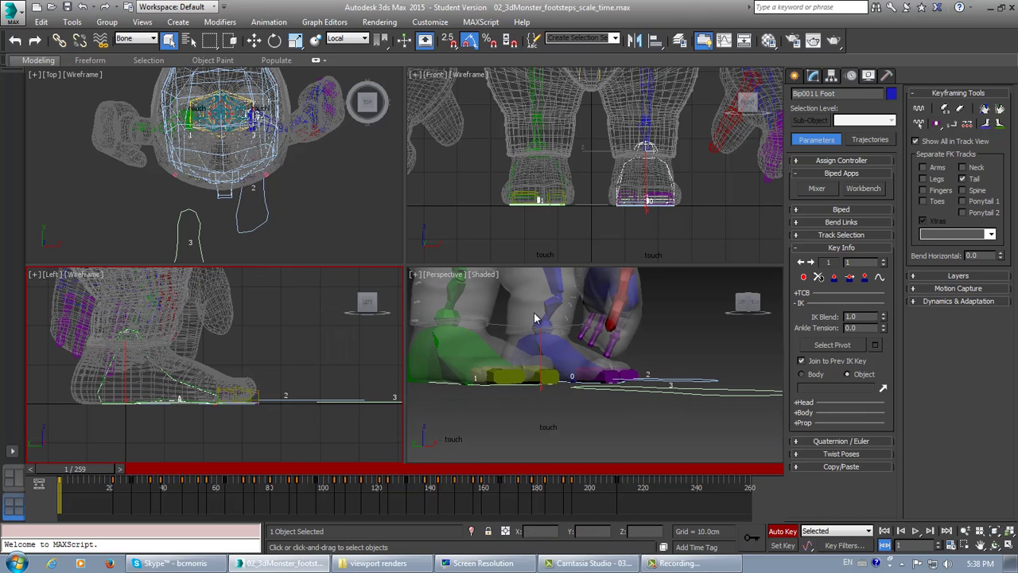
pyautogui.moveTo(87, 474); pyautogui.dragTo(128, 474)
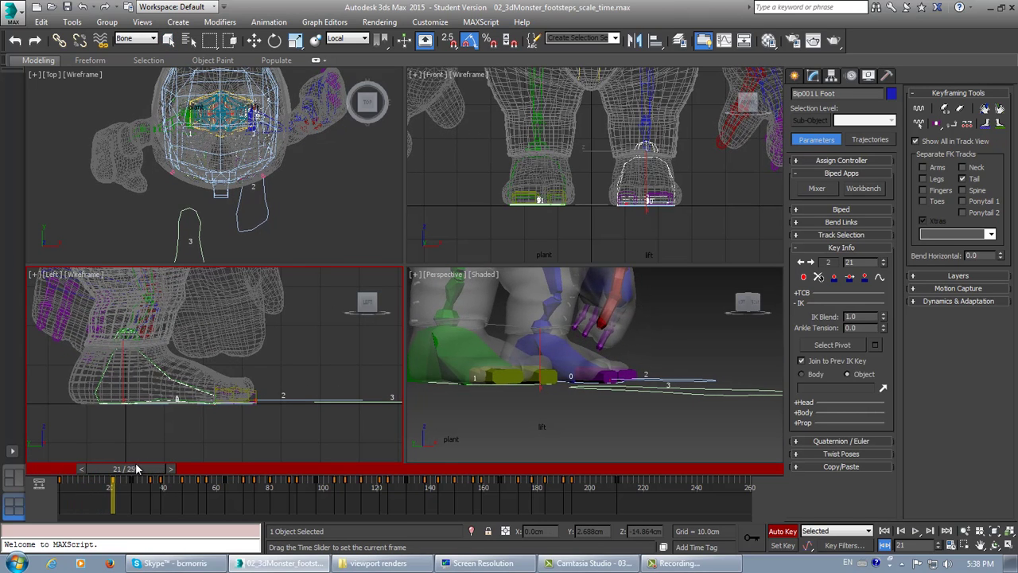
# Step: Select the right foot and, at its frame 39 lift key, rotate it -20 degrees about its local Z axis to raise the heel
pyautogui.click(432, 364)
pyautogui.moveTo(239, 434); pyautogui.dragTo(244, 433, button='middle')
pyautogui.keyDown('alt'); pyautogui.moveTo(550, 413); pyautogui.dragTo(547, 399, button='middle'); pyautogui.keyUp('alt')
pyautogui.scroll(2, 550, 408)
pyautogui.scroll(-2, 547, 405)
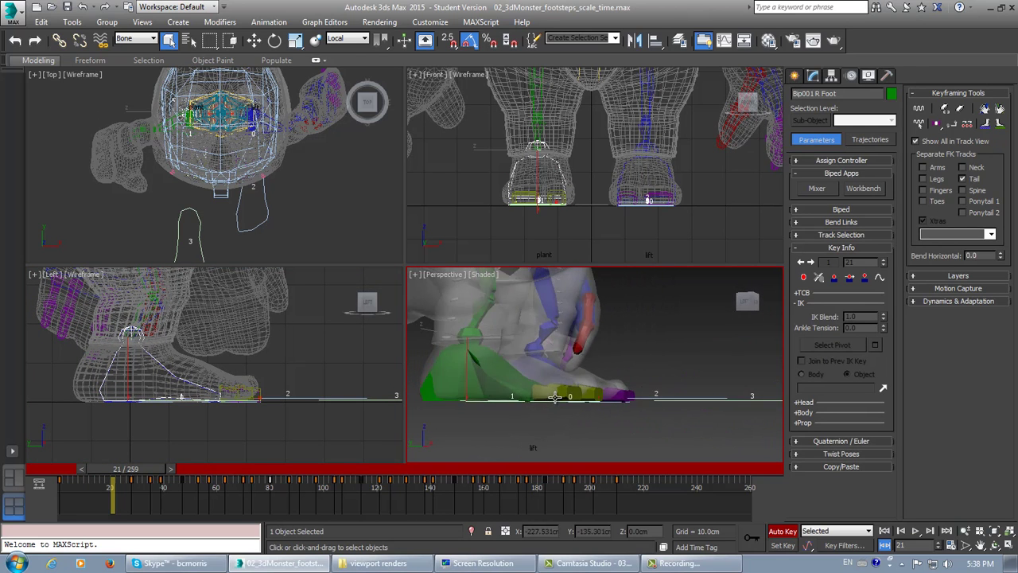
pyautogui.moveTo(113, 472); pyautogui.dragTo(160, 469)
pyautogui.click(169, 40)
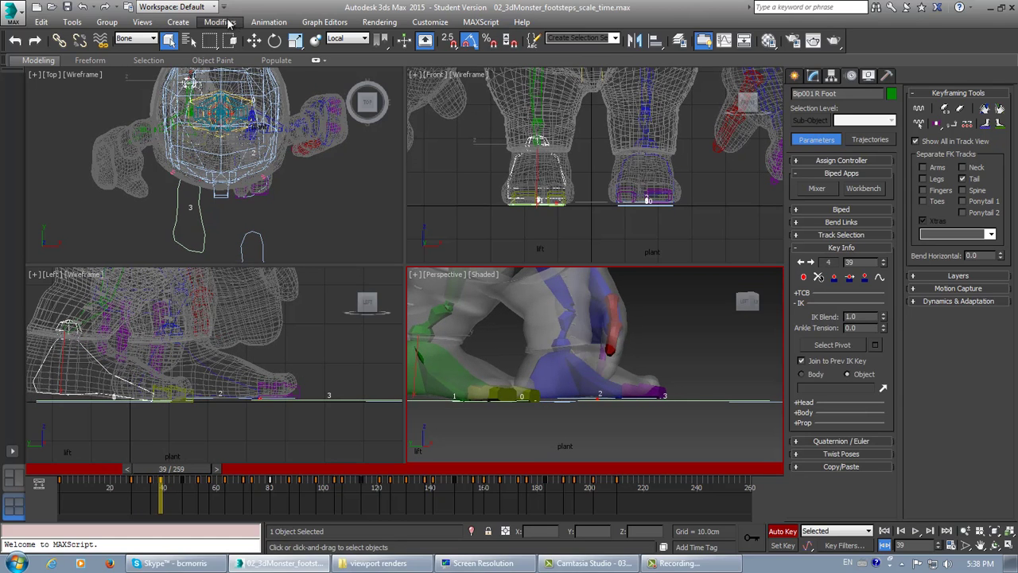
pyautogui.click(273, 41)
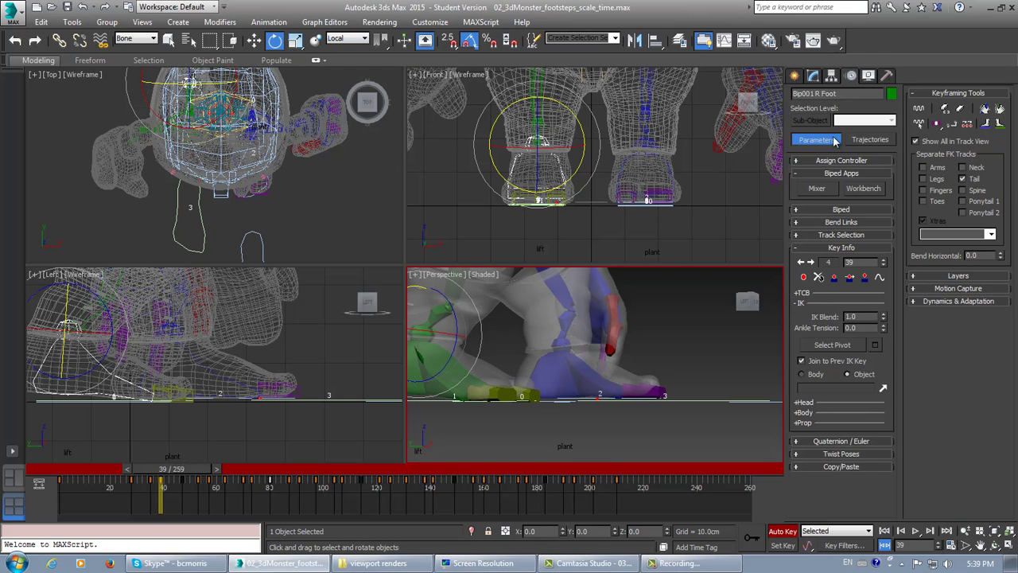
pyautogui.moveTo(143, 389); pyautogui.dragTo(201, 387, button='middle')
pyautogui.scroll(2, 219, 403)
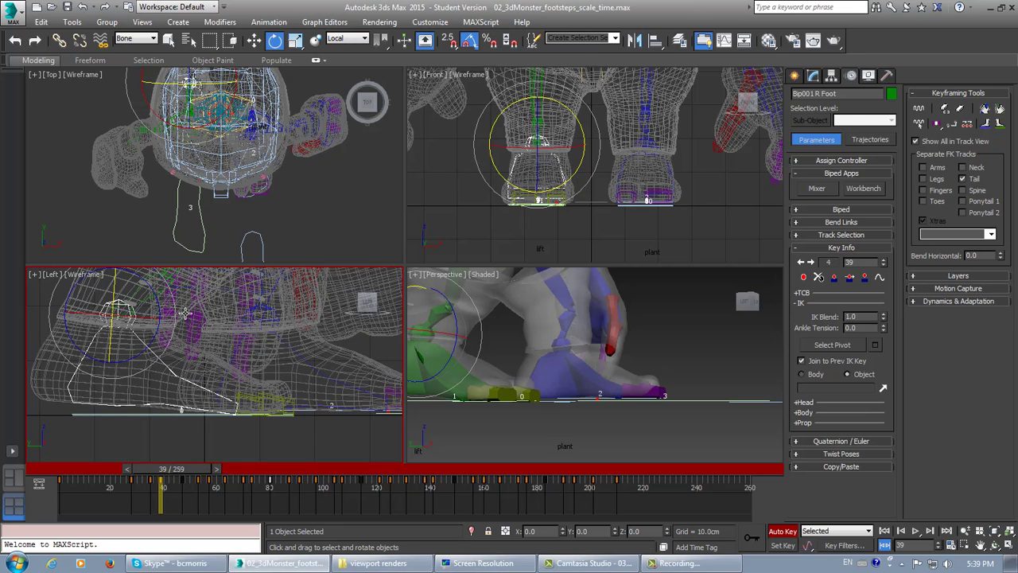
pyautogui.moveTo(160, 308); pyautogui.dragTo(164, 316)
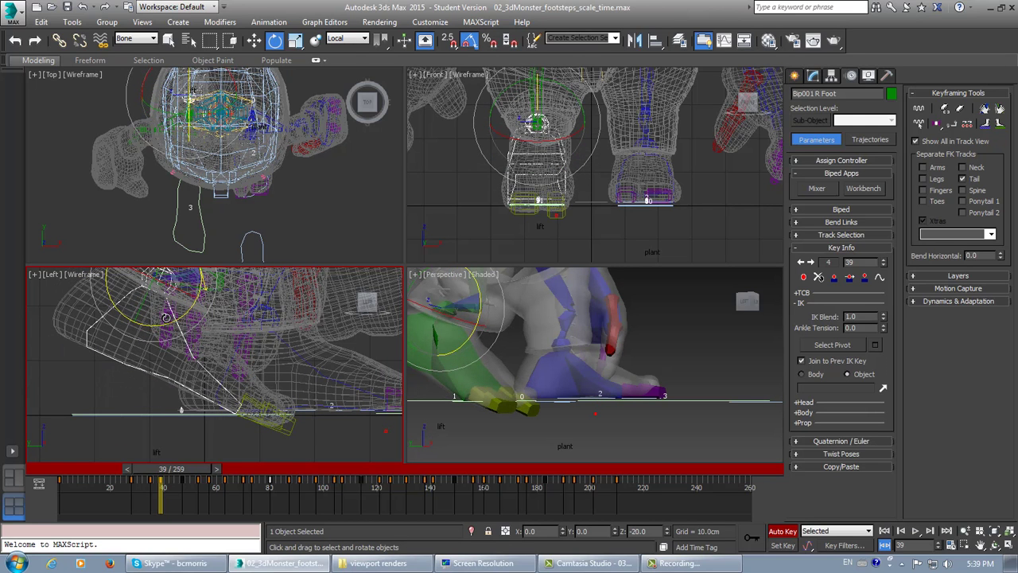
# Step: At frame 39, rotate the right foot -15 degrees about local Z to raise its heel, and rotate both toes back level with the ground
pyautogui.moveTo(165, 317); pyautogui.dragTo(161, 315)
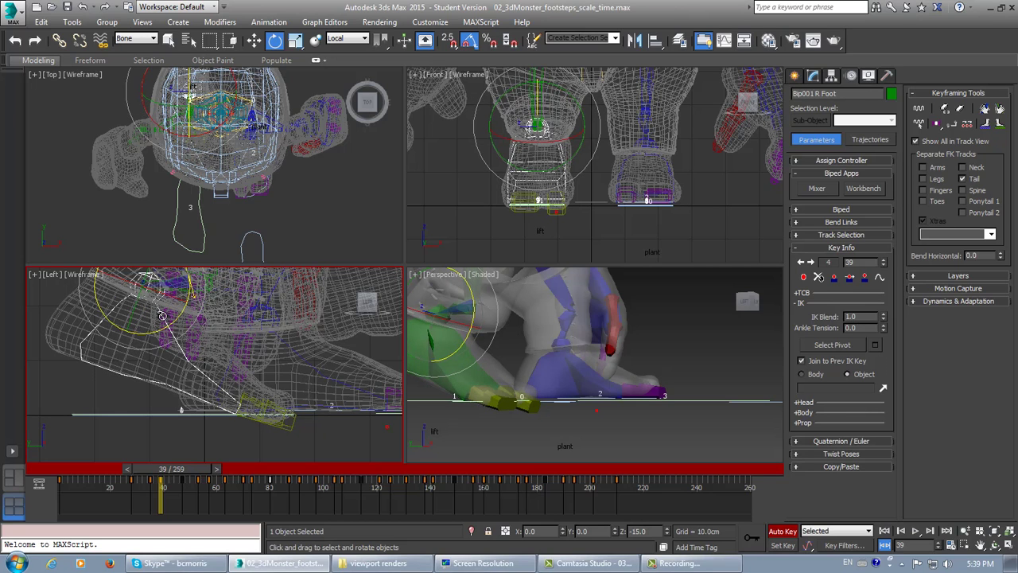
pyautogui.moveTo(515, 393)
pyautogui.mouseDown(button='middle')
pyautogui.moveTo(520, 386)
pyautogui.moveTo(503, 391)
pyautogui.mouseUp(button='middle')
pyautogui.click(499, 383)
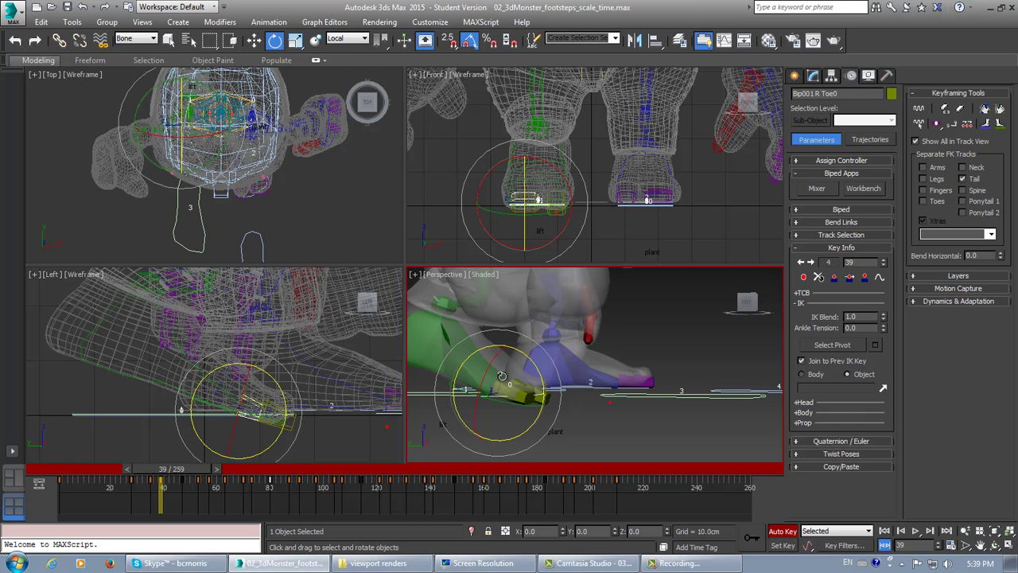
pyautogui.moveTo(538, 370); pyautogui.dragTo(531, 362)
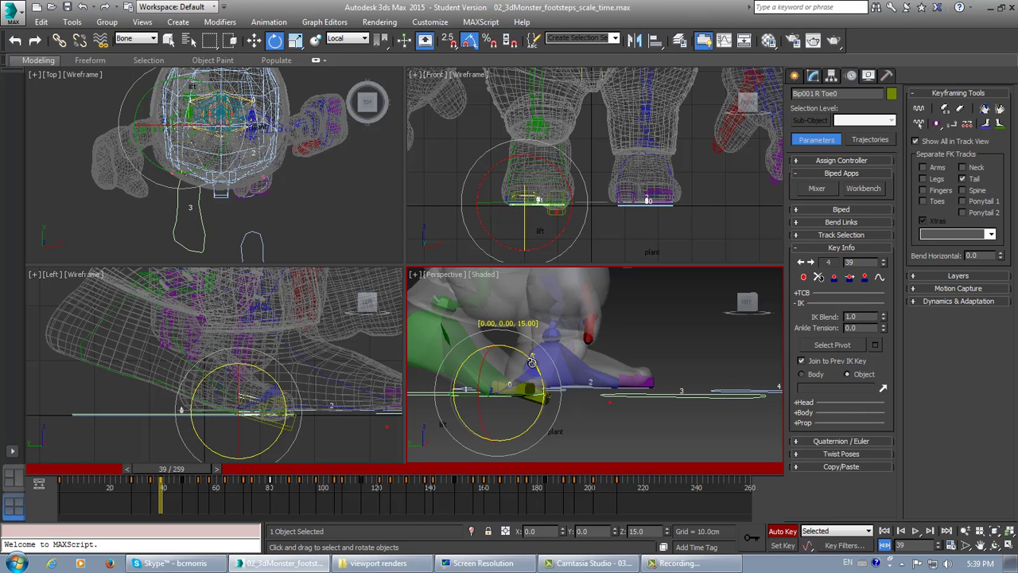
pyautogui.moveTo(540, 386)
pyautogui.keyDown('alt'); pyautogui.mouseDown(button='middle')
pyautogui.moveTo(501, 398)
pyautogui.moveTo(524, 382)
pyautogui.mouseUp(button='middle'); pyautogui.keyUp('alt')
pyautogui.click(539, 377)
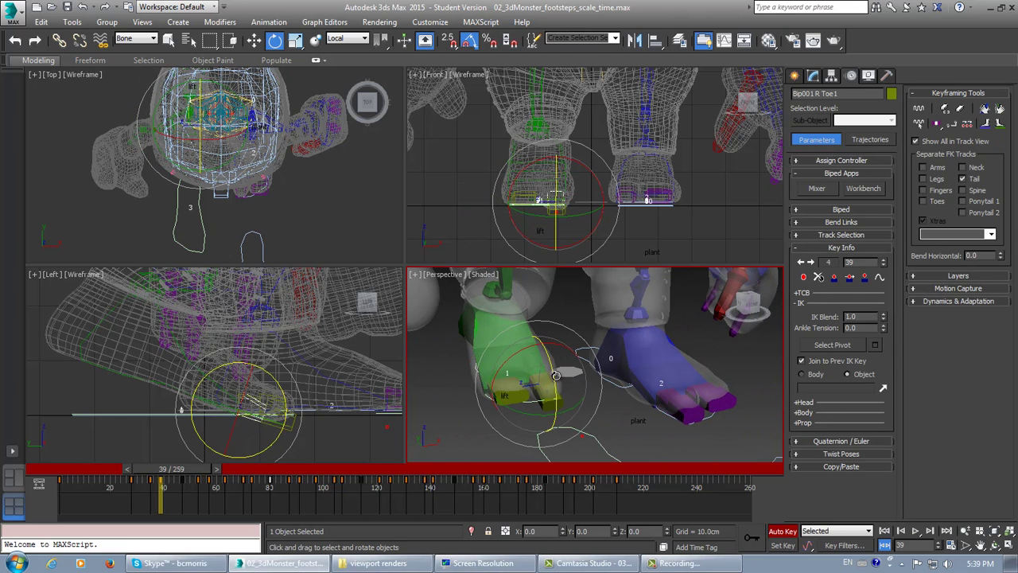
pyautogui.moveTo(553, 375); pyautogui.dragTo(549, 369)
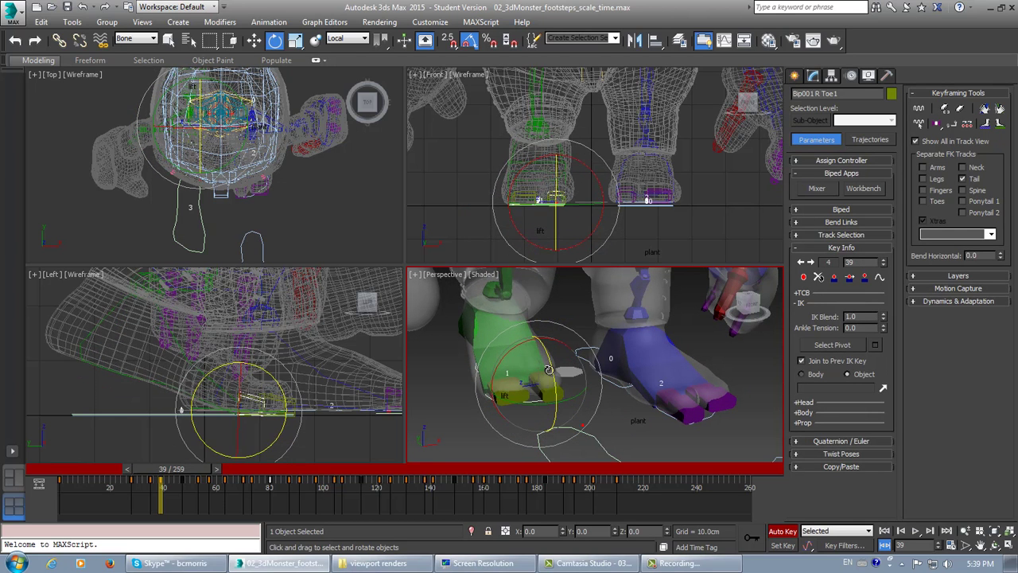
pyautogui.moveTo(501, 432)
pyautogui.keyDown('alt'); pyautogui.mouseDown(button='middle')
pyautogui.moveTo(477, 416)
pyautogui.moveTo(557, 407)
pyautogui.moveTo(523, 430)
pyautogui.moveTo(481, 428)
pyautogui.moveTo(487, 433)
pyautogui.mouseUp(button='middle'); pyautogui.keyUp('alt')
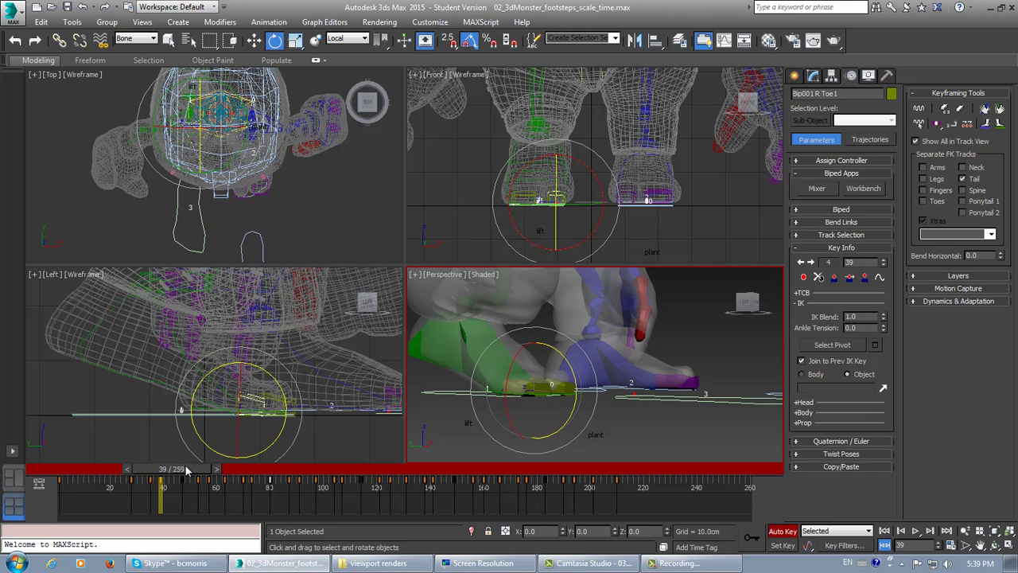
# Step: Go to the right foot's key at frame 35 and examine the IK pivot points of its foot and toes from below
pyautogui.moveTo(186, 470); pyautogui.dragTo(184, 472)
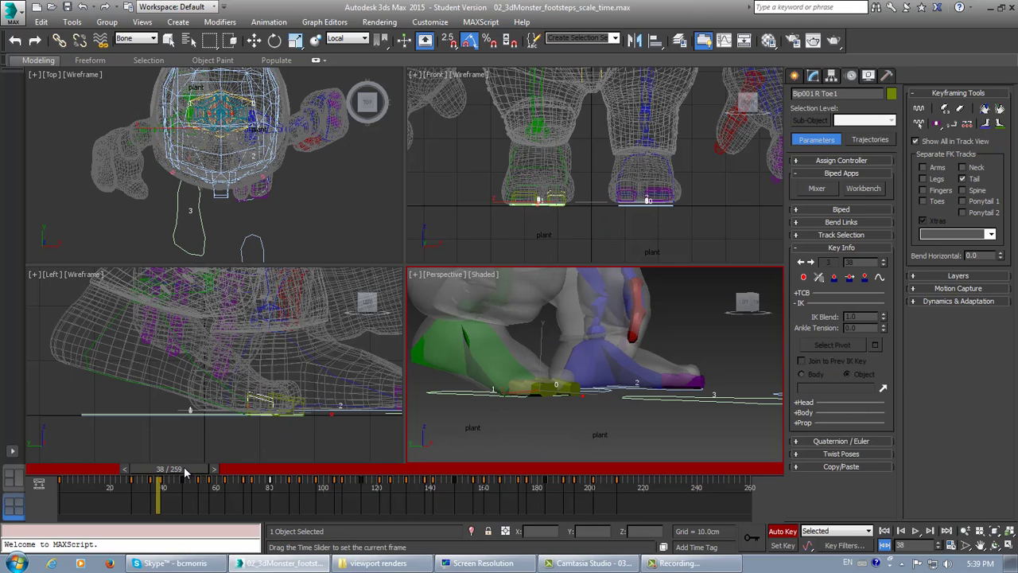
pyautogui.press('e')
pyautogui.click(802, 263)
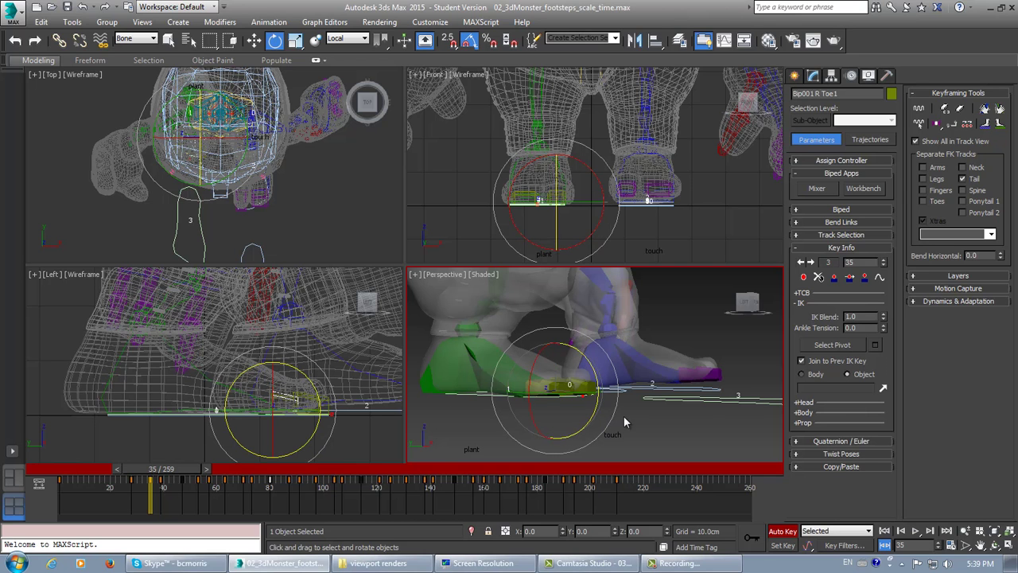
pyautogui.keyDown('alt'); pyautogui.moveTo(629, 393); pyautogui.dragTo(644, 351, button='middle'); pyautogui.keyUp('alt')
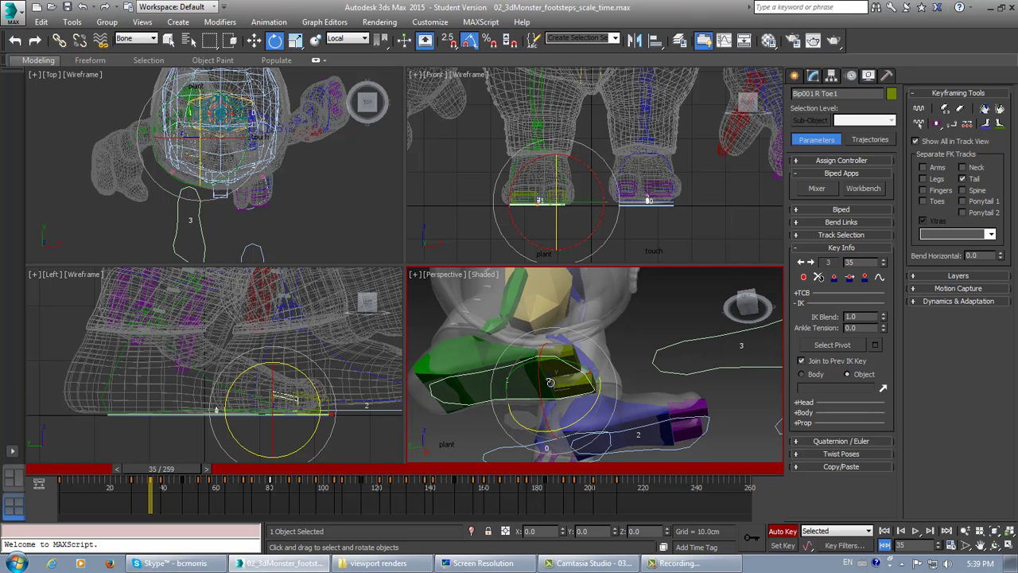
pyautogui.click(842, 344)
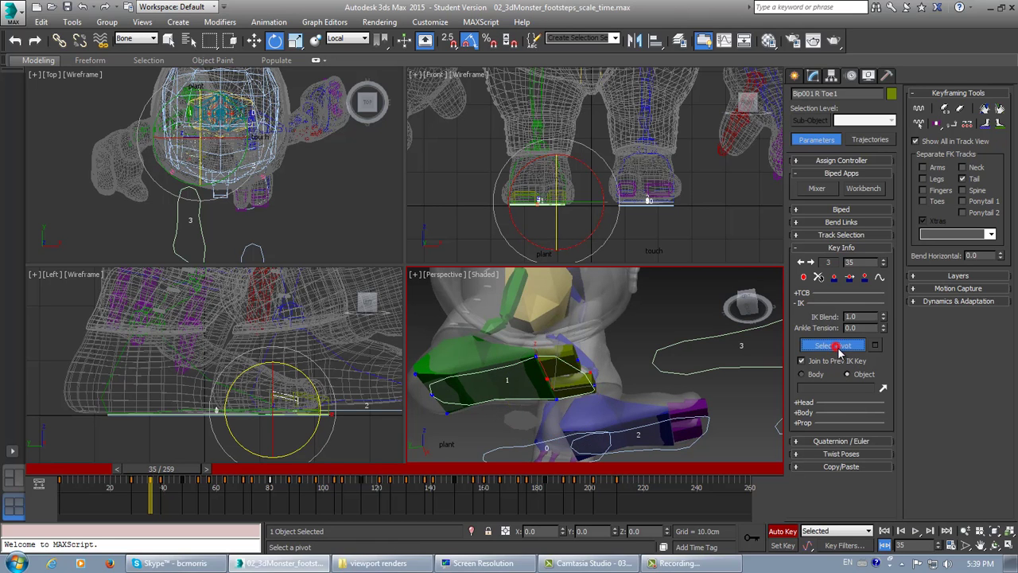
pyautogui.click(547, 378)
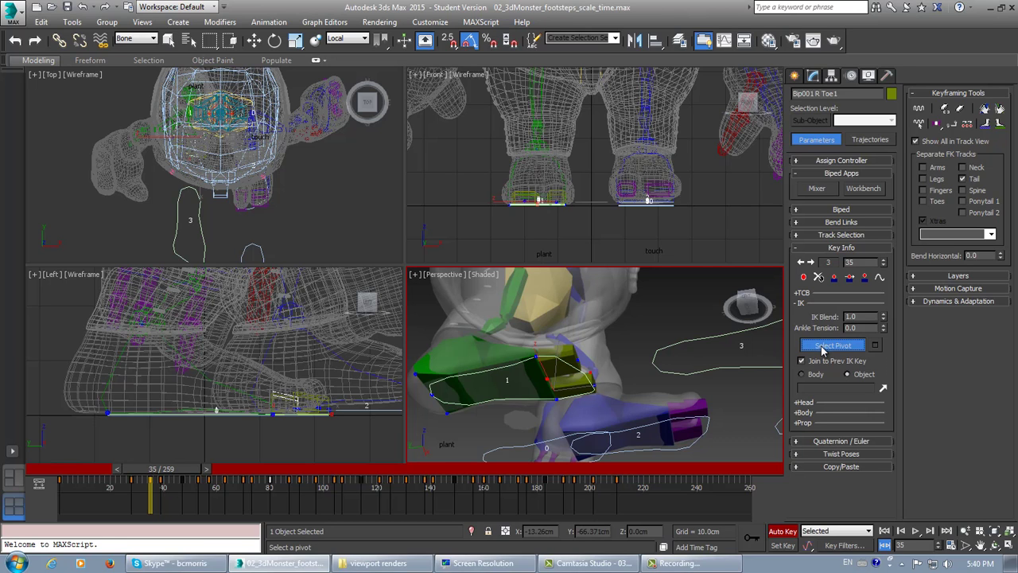
pyautogui.click(823, 347)
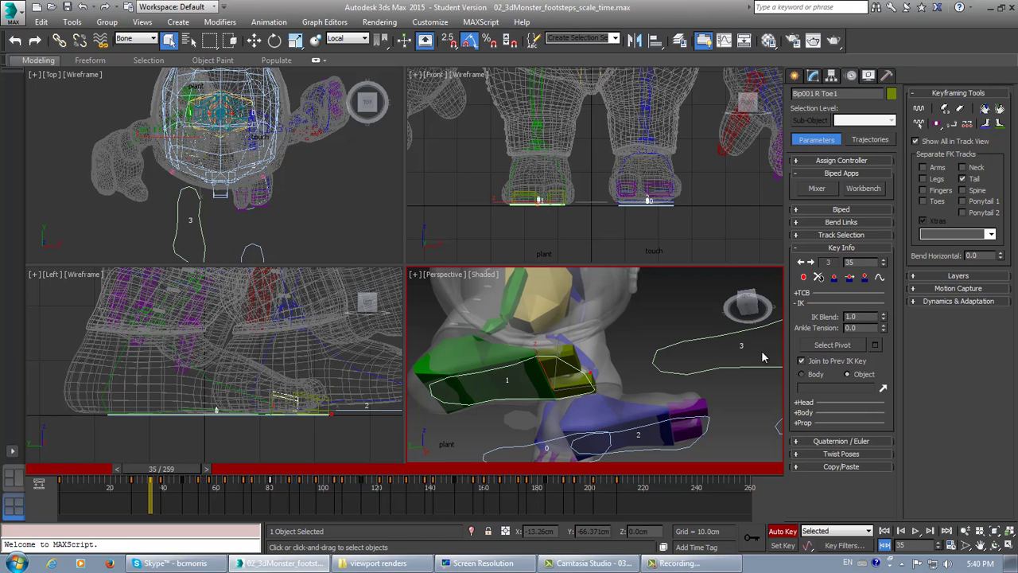
pyautogui.rightClick(292, 356)
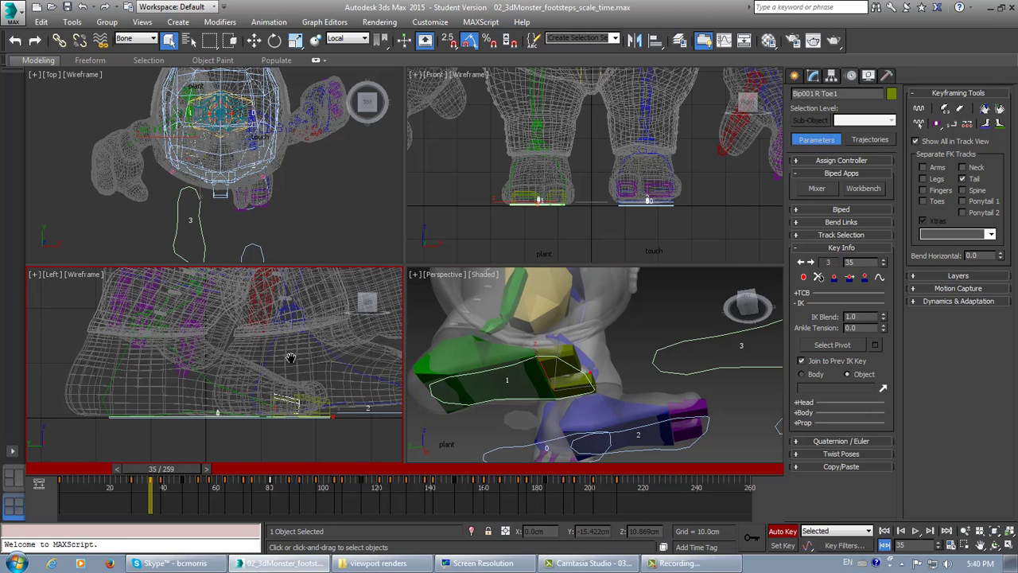
pyautogui.click(273, 40)
pyautogui.moveTo(292, 365); pyautogui.dragTo(297, 371)
pyautogui.click(82, 6)
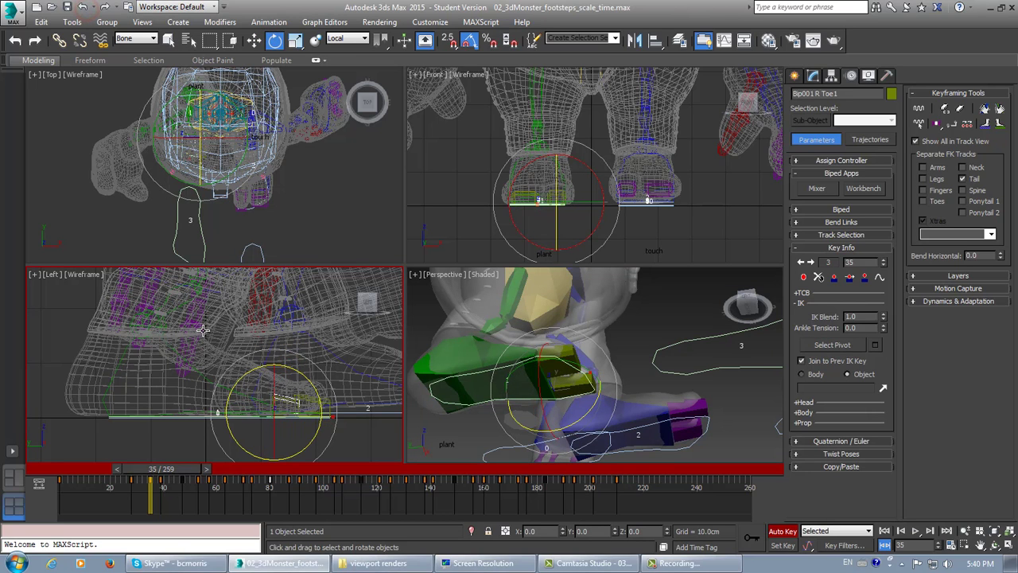
# Step: At frame 35, rotate the right foot slightly about its local Z axis to raise the heel off the ground
pyautogui.click(112, 371)
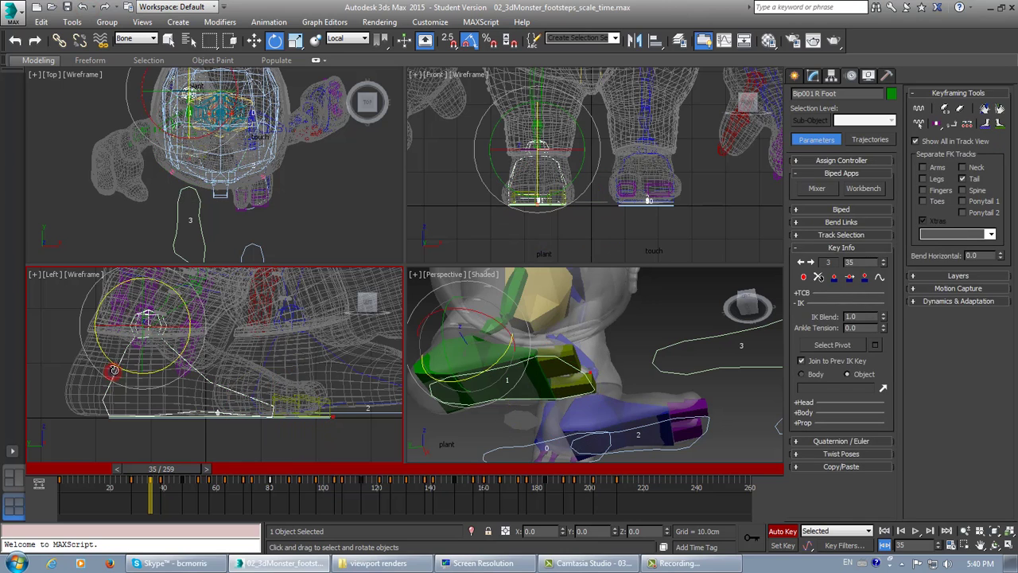
pyautogui.moveTo(185, 307); pyautogui.dragTo(190, 312)
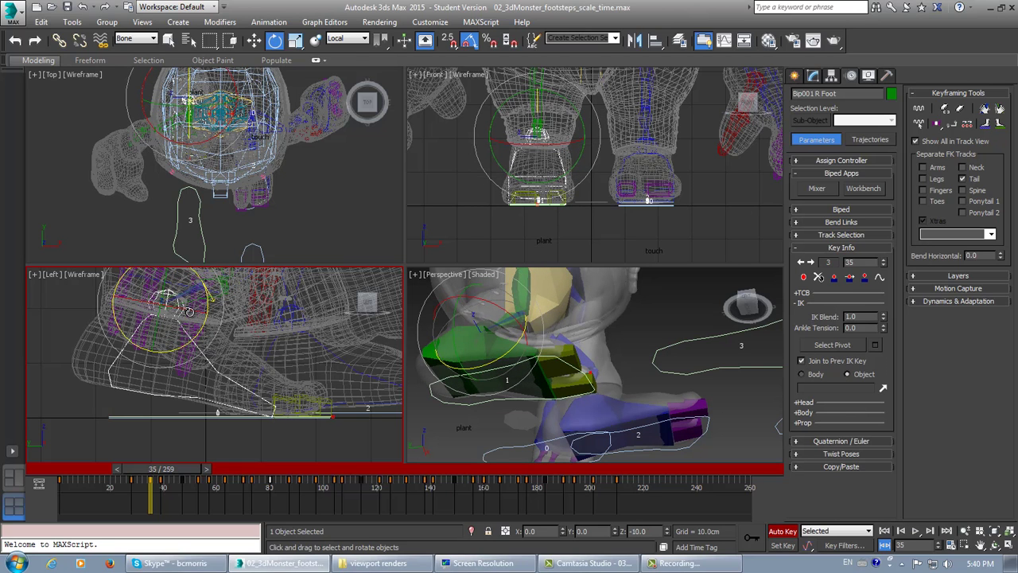
pyautogui.moveTo(189, 311); pyautogui.dragTo(235, 402)
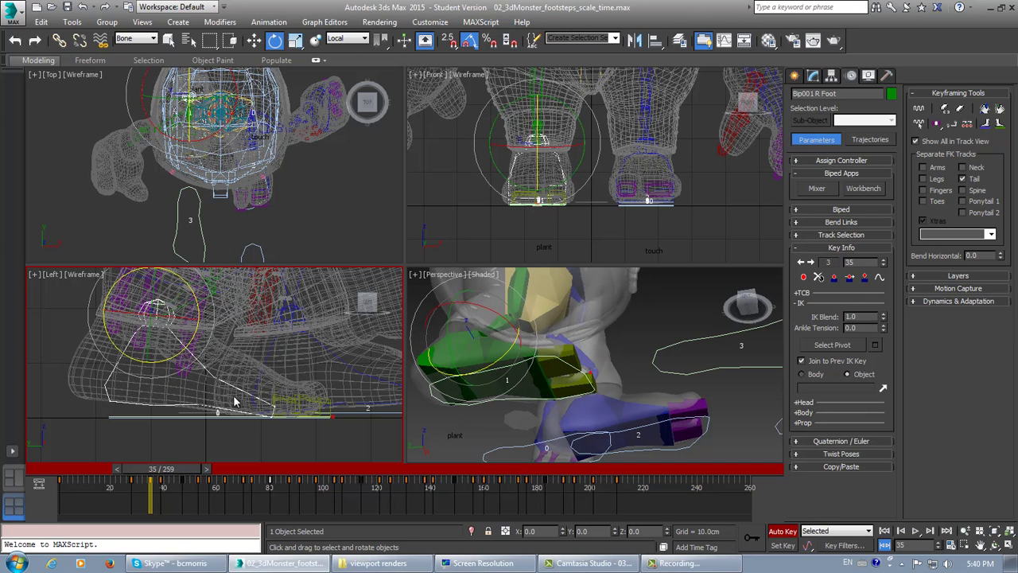
# Step: At frame 47, rotate the right foot about its local Z axis so the toes tilt upward while it passes forward
pyautogui.moveTo(178, 470); pyautogui.dragTo(206, 470)
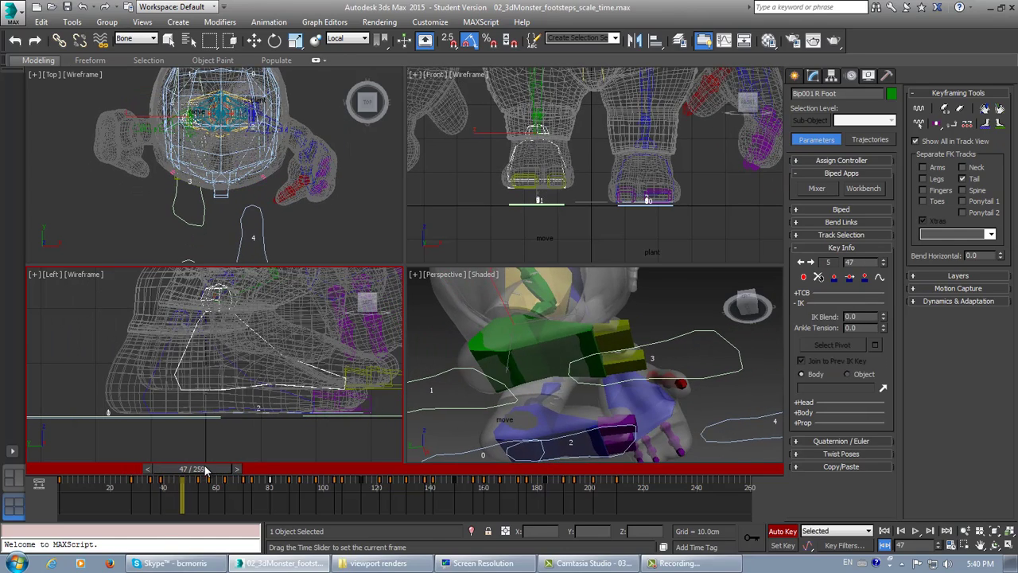
pyautogui.press('e')
pyautogui.moveTo(521, 382); pyautogui.dragTo(503, 402, button='middle')
pyautogui.keyDown('alt'); pyautogui.moveTo(509, 437); pyautogui.dragTo(507, 411, button='middle'); pyautogui.keyUp('alt')
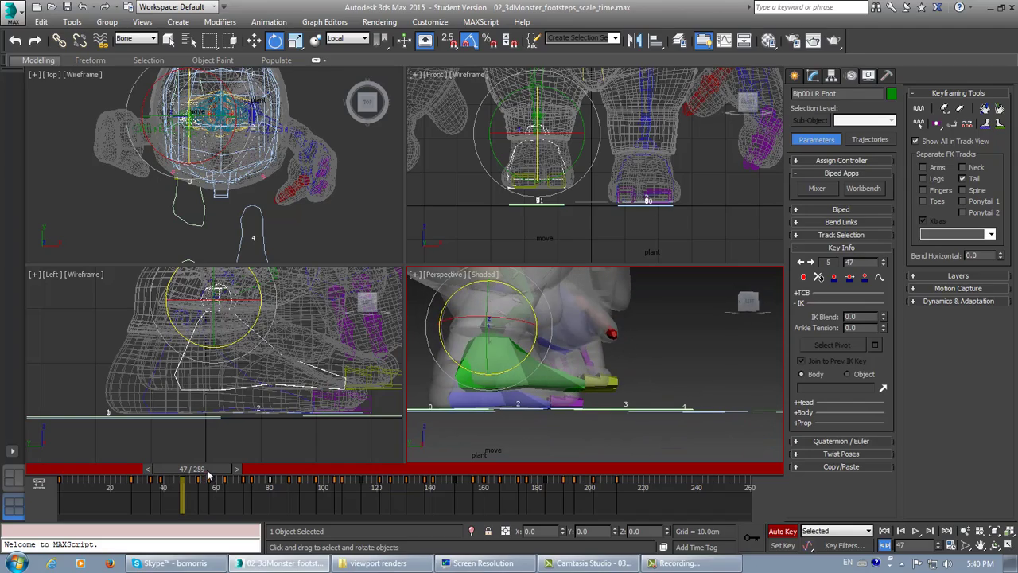
pyautogui.moveTo(209, 475)
pyautogui.mouseDown()
pyautogui.moveTo(193, 471)
pyautogui.moveTo(206, 474)
pyautogui.mouseUp()
pyautogui.press('e')
pyautogui.moveTo(260, 323); pyautogui.dragTo(261, 320)
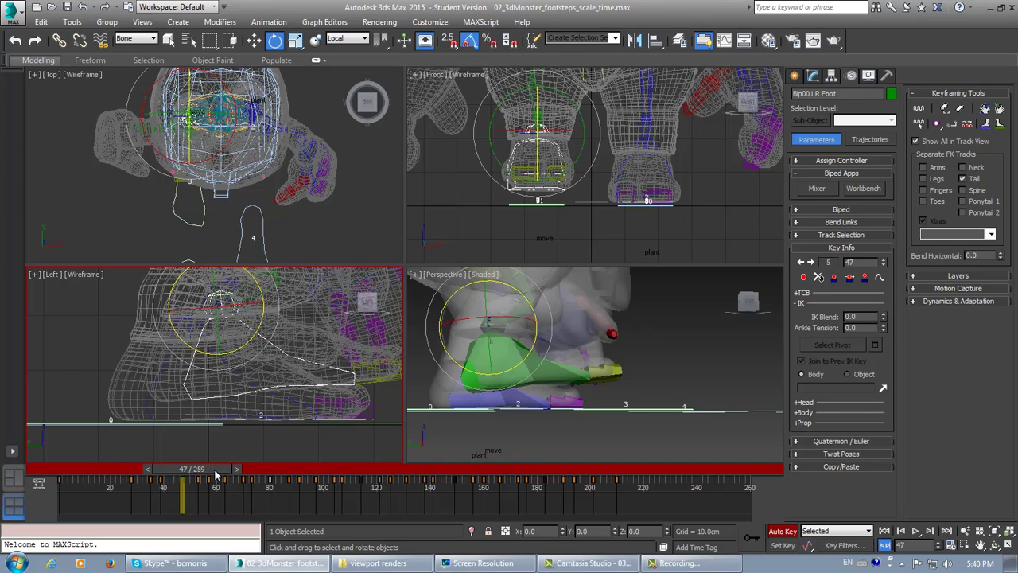
# Step: At the frame 53 key, rotate the right foot about local Z so it lands heel first, and review the motion from frame 47
pyautogui.moveTo(215, 475)
pyautogui.mouseDown()
pyautogui.moveTo(166, 483)
pyautogui.moveTo(229, 487)
pyautogui.mouseUp()
pyautogui.press('e')
pyautogui.click(802, 262)
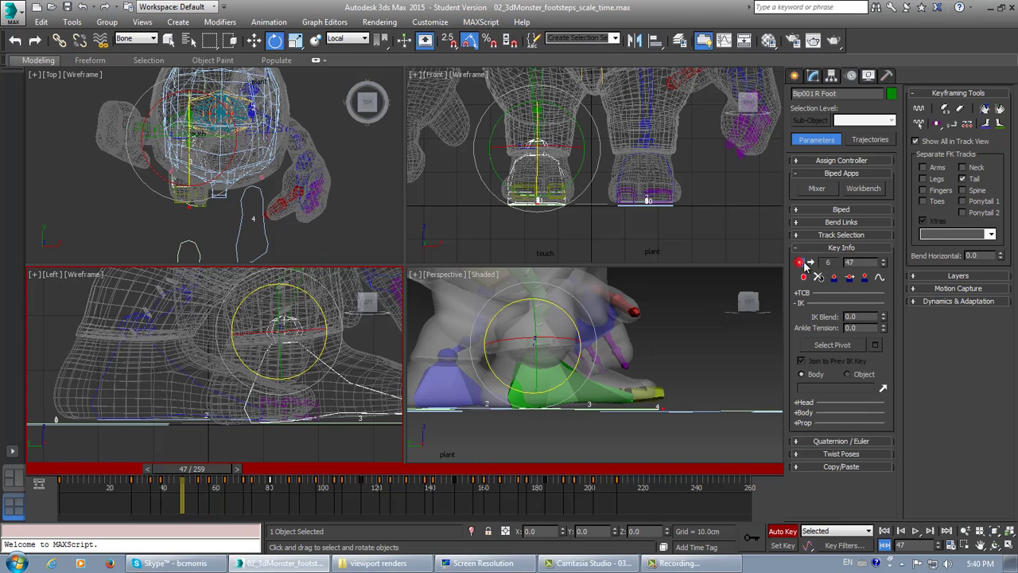
pyautogui.click(811, 262)
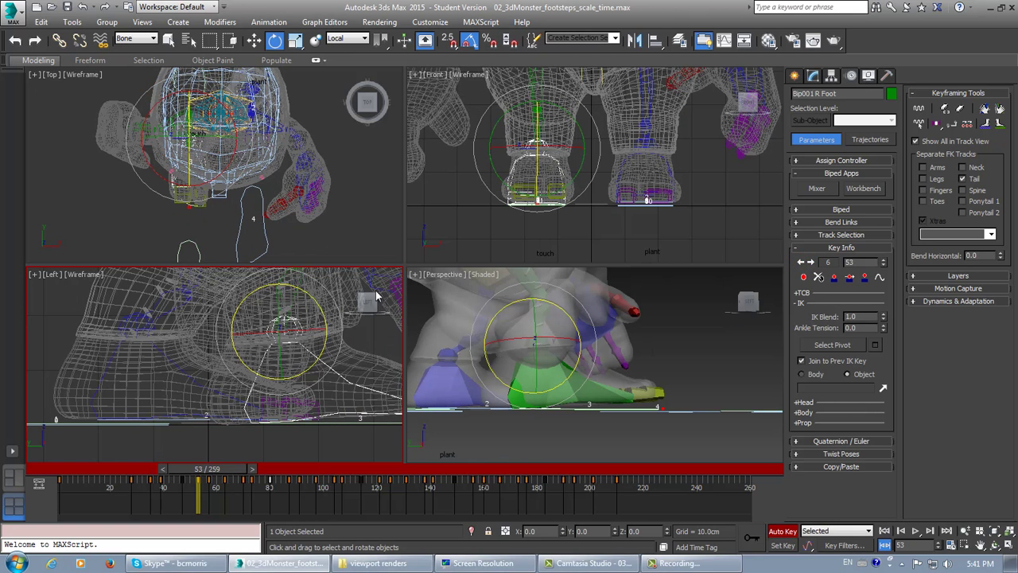
pyautogui.moveTo(324, 343); pyautogui.dragTo(322, 338)
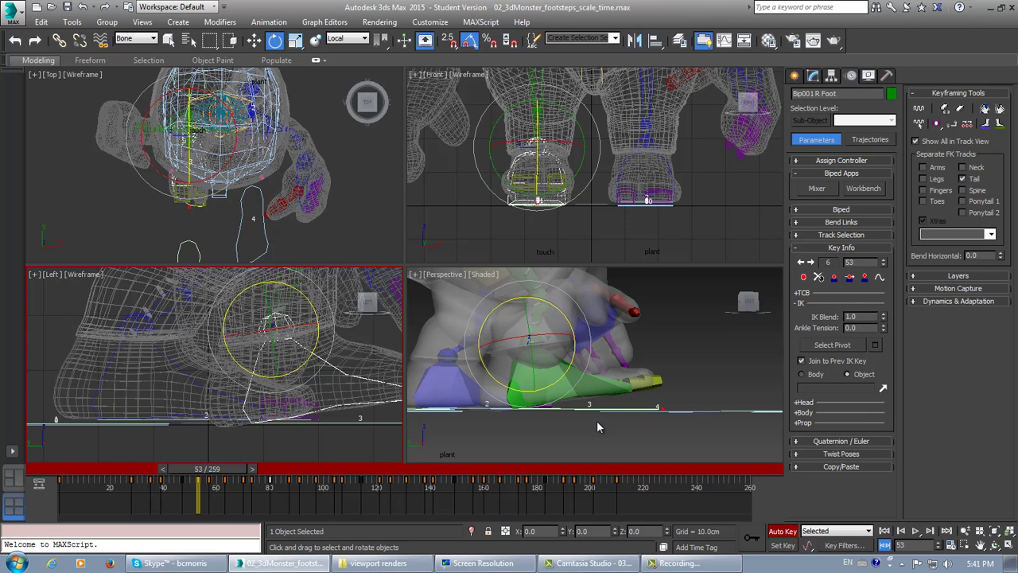
pyautogui.keyDown('alt'); pyautogui.moveTo(596, 420); pyautogui.dragTo(450, 442, button='middle'); pyautogui.keyUp('alt')
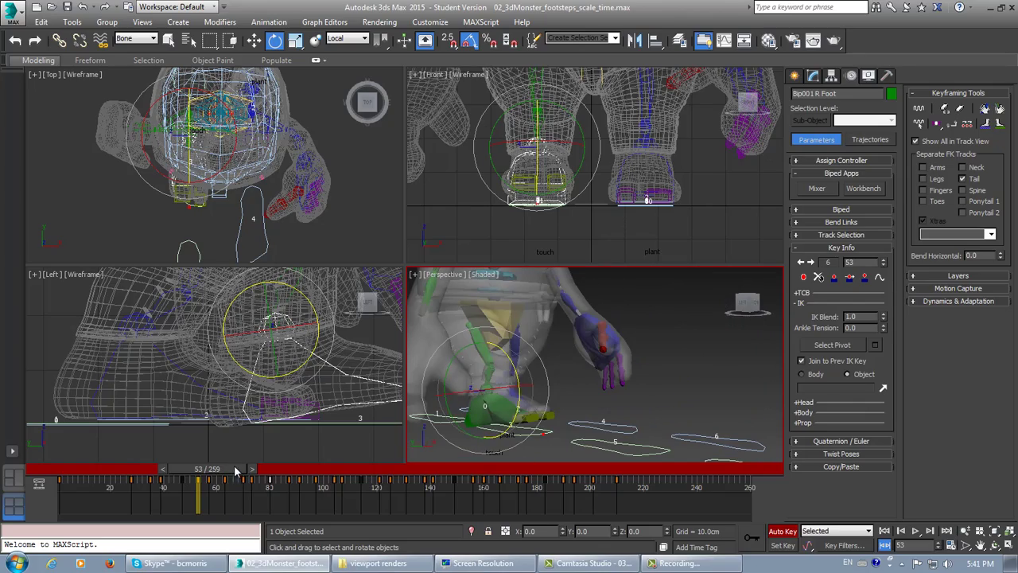
pyautogui.moveTo(235, 470)
pyautogui.mouseDown()
pyautogui.moveTo(170, 470)
pyautogui.moveTo(256, 477)
pyautogui.moveTo(203, 475)
pyautogui.moveTo(220, 477)
pyautogui.mouseUp()
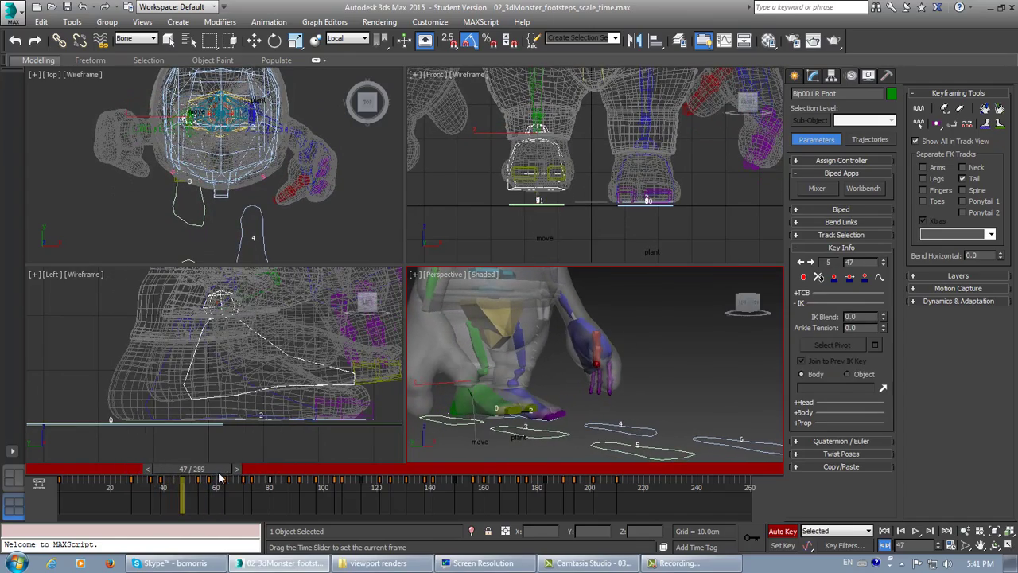
pyautogui.press('e')
pyautogui.click(809, 263)
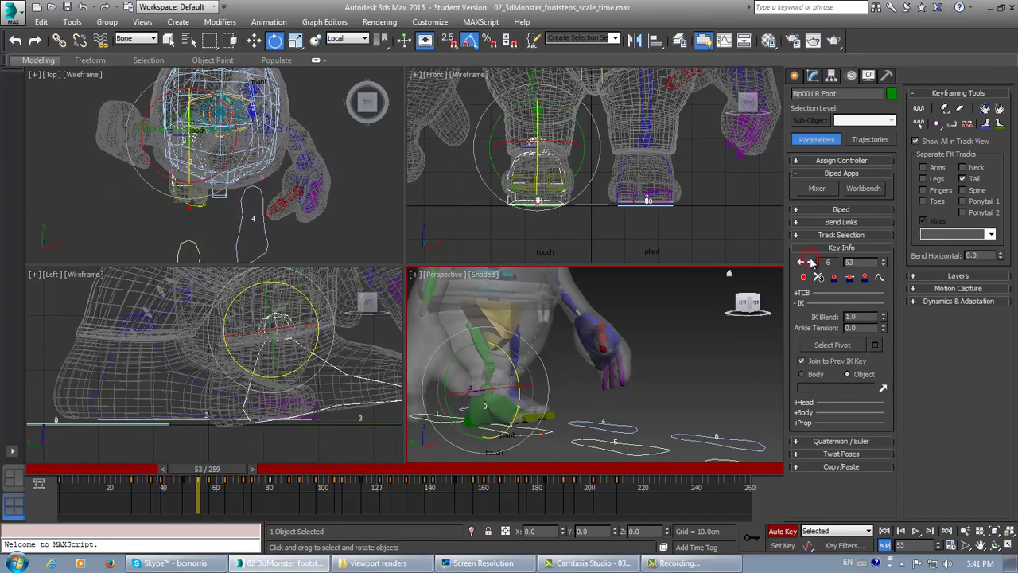
pyautogui.keyDown('alt'); pyautogui.moveTo(606, 349); pyautogui.dragTo(597, 374, button='middle'); pyautogui.keyUp('alt')
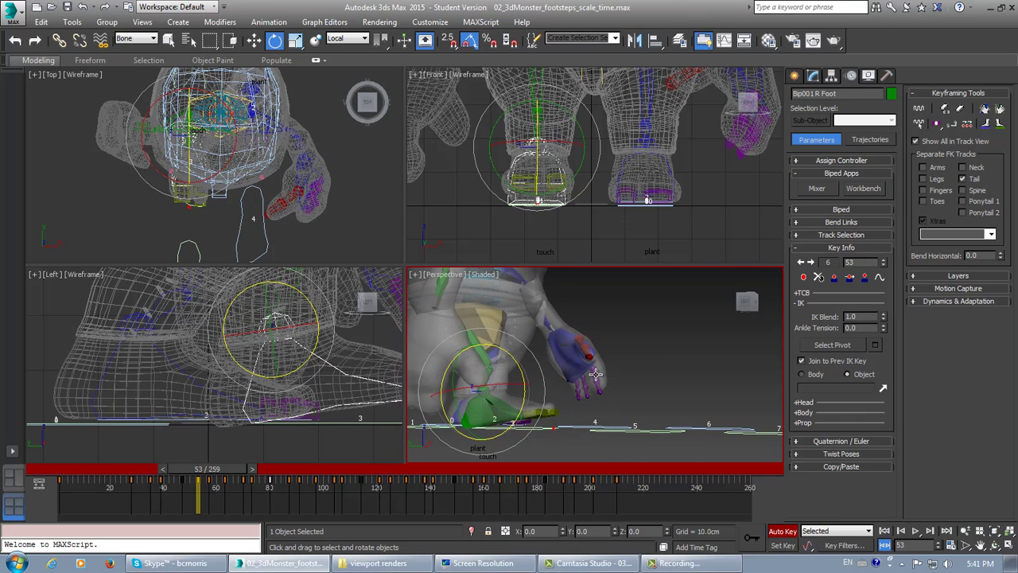
# Step: Compare the right foot's keys at frames 70 and 73, and at frame 70 rotate the foot about local Z to raise the heel
pyautogui.moveTo(210, 486); pyautogui.dragTo(257, 480)
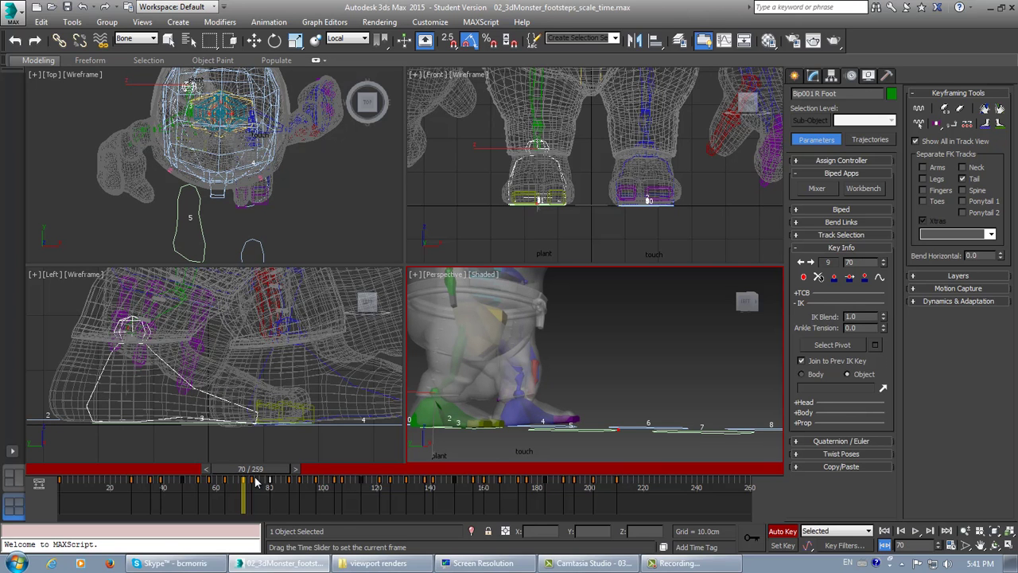
pyautogui.press('e')
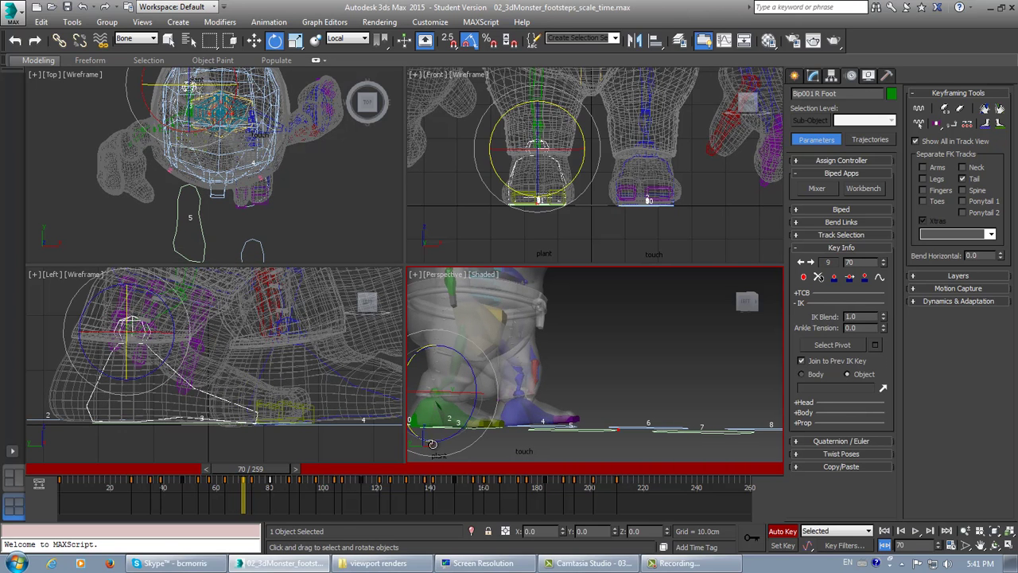
pyautogui.click(801, 263)
pyautogui.click(810, 263)
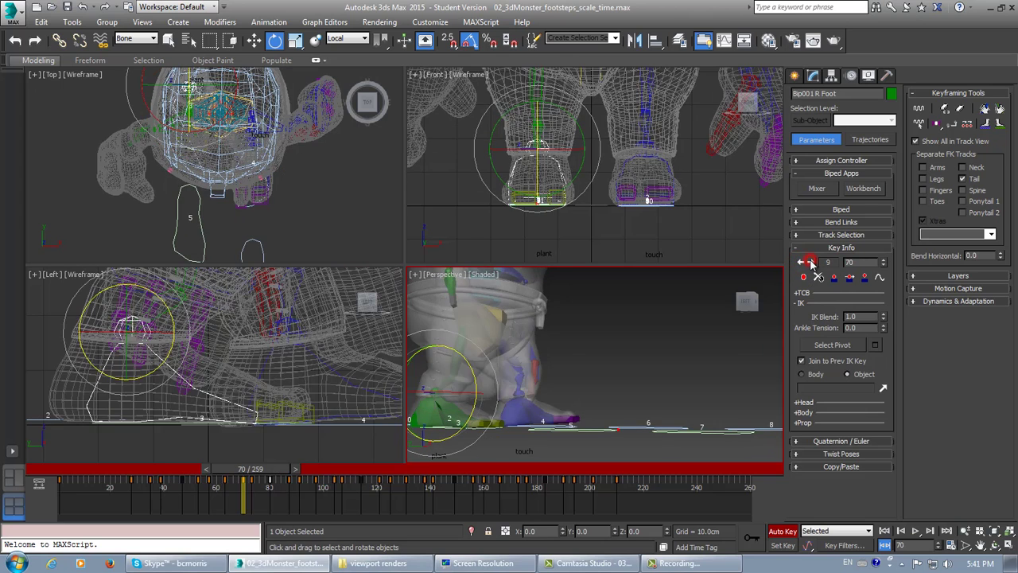
pyautogui.click(810, 263)
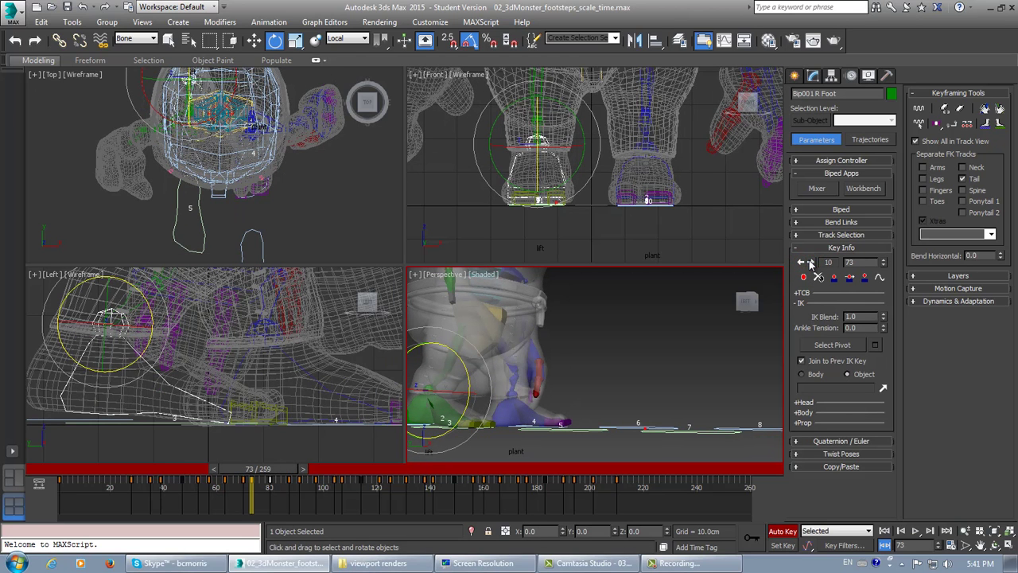
pyautogui.click(802, 262)
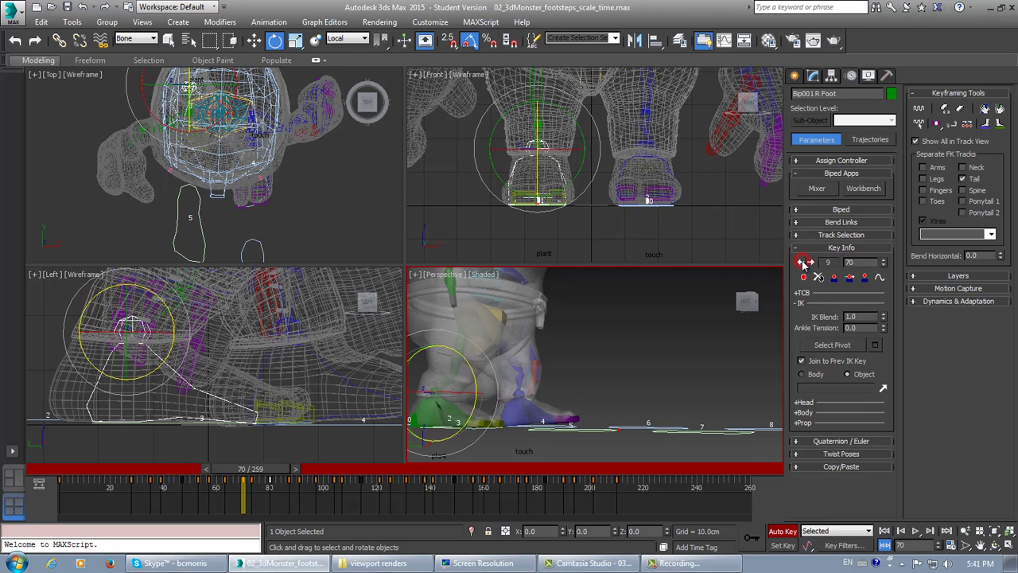
pyautogui.moveTo(212, 328); pyautogui.dragTo(217, 331, button='middle')
pyautogui.moveTo(176, 321); pyautogui.dragTo(178, 324)
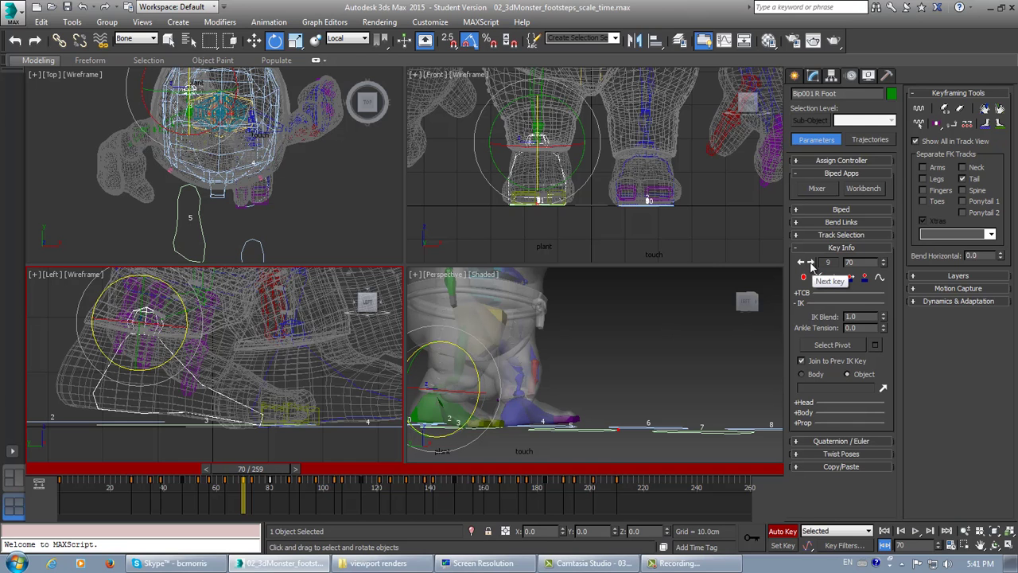
# Step: At the frame 73 key, rotate the right foot about its local Z axis to lift the heel well off the ground
pyautogui.click(810, 262)
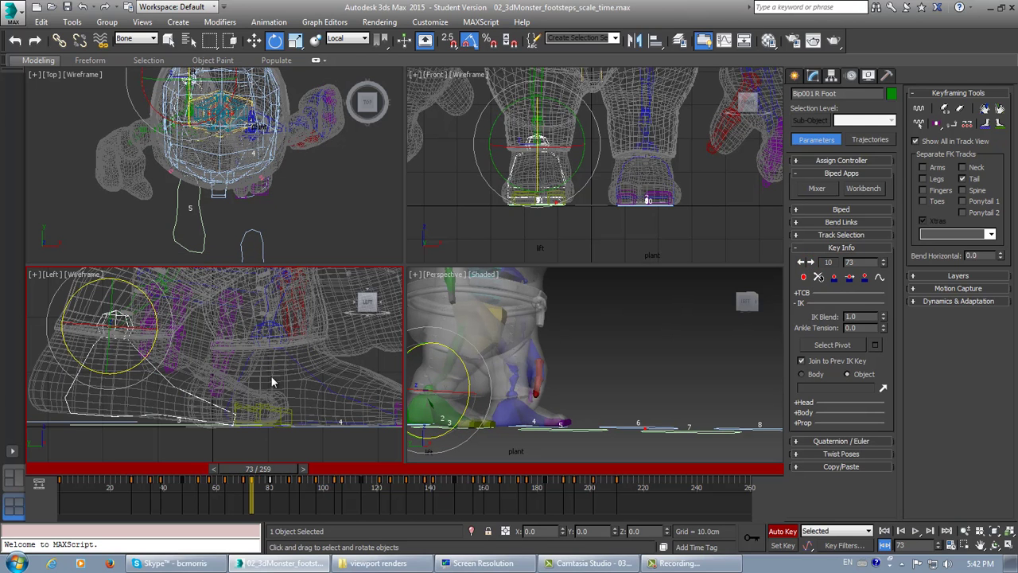
pyautogui.moveTo(156, 311); pyautogui.dragTo(161, 314)
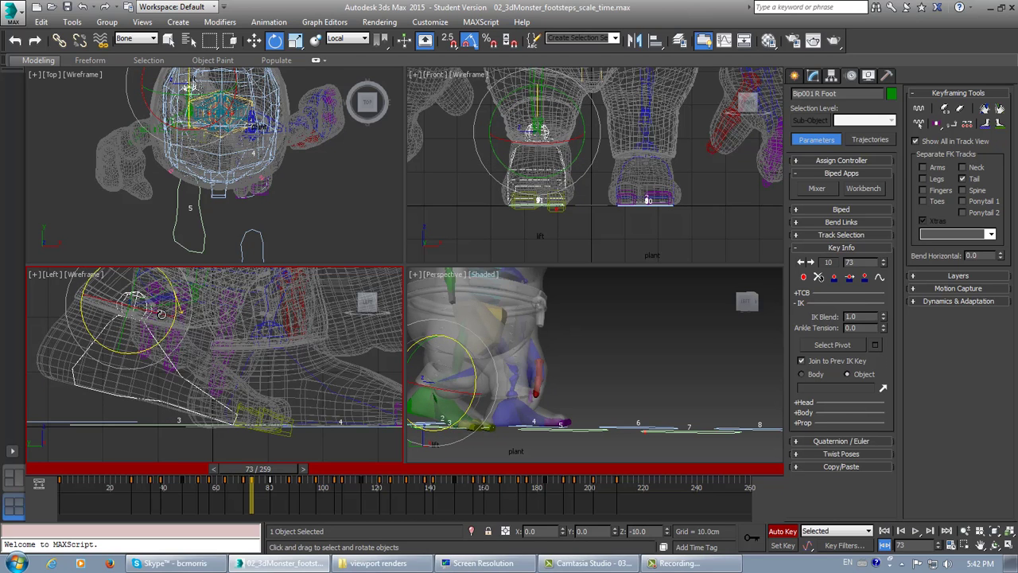
pyautogui.moveTo(162, 317); pyautogui.dragTo(161, 318)
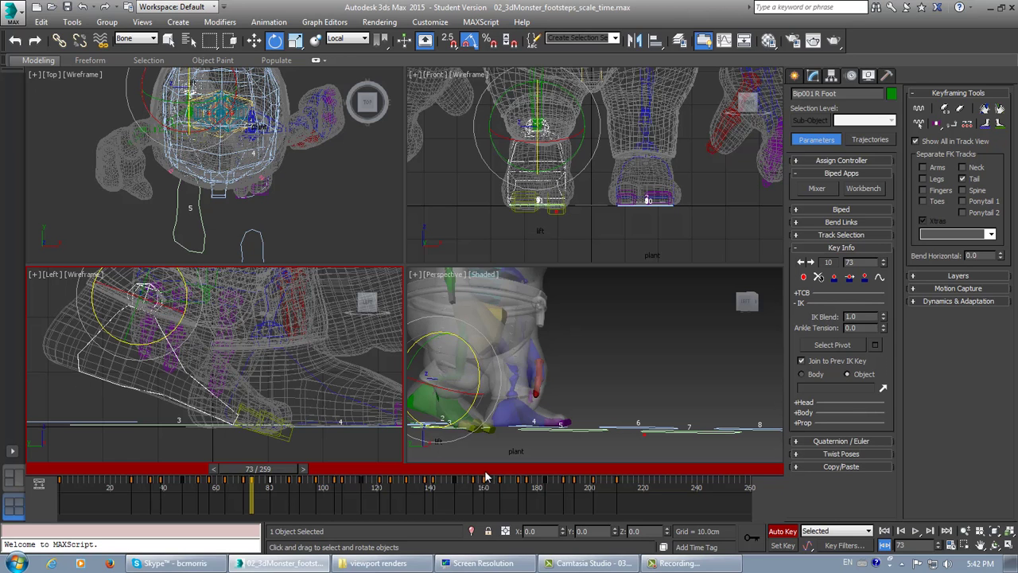
# Step: Rotate the right foot's Toe1 and Toe0 about local Z so both lie flat on the ground, turning Toe0 by 15 degrees
pyautogui.keyDown('alt'); pyautogui.moveTo(490, 442); pyautogui.dragTo(487, 390, button='middle'); pyautogui.keyUp('alt')
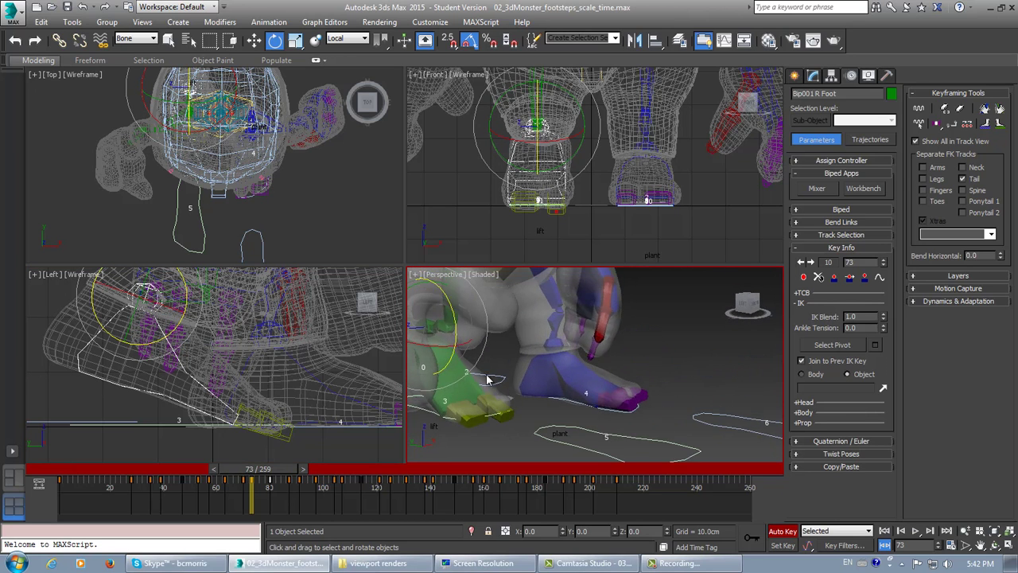
pyautogui.click(488, 398)
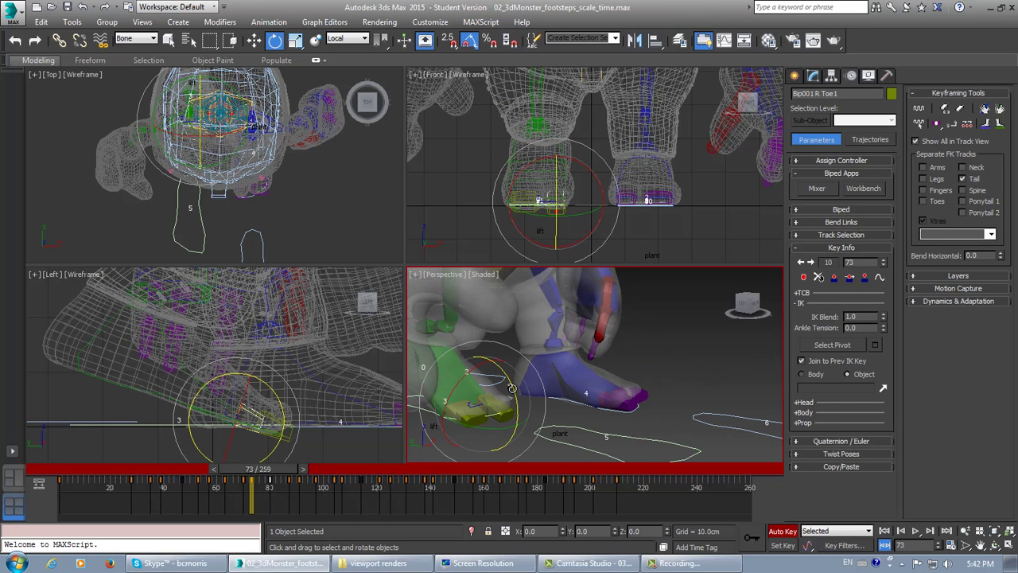
pyautogui.keyDown('alt'); pyautogui.moveTo(512, 388); pyautogui.dragTo(517, 379, button='middle'); pyautogui.keyUp('alt')
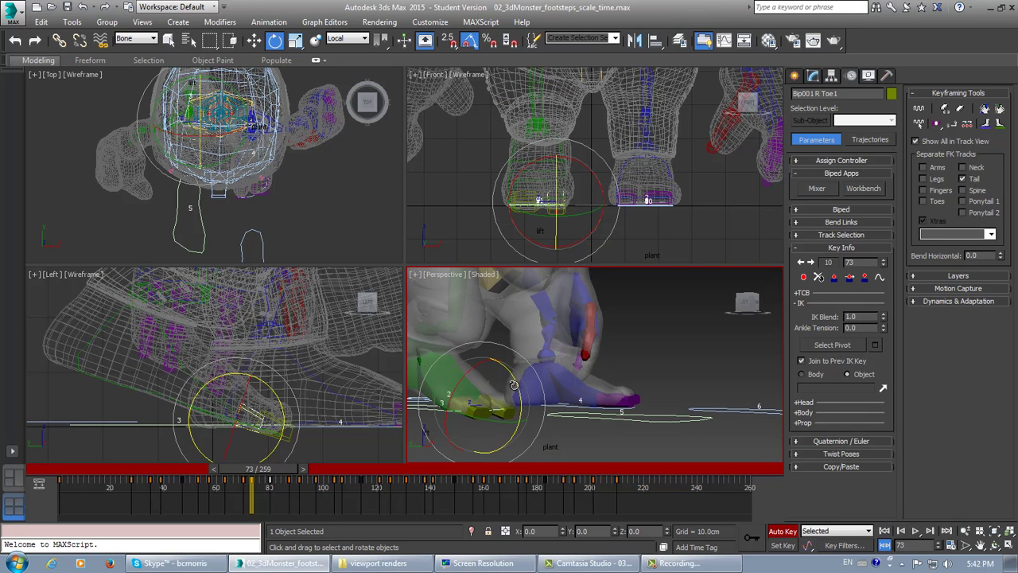
pyautogui.moveTo(514, 385); pyautogui.dragTo(489, 382)
pyautogui.click(464, 404)
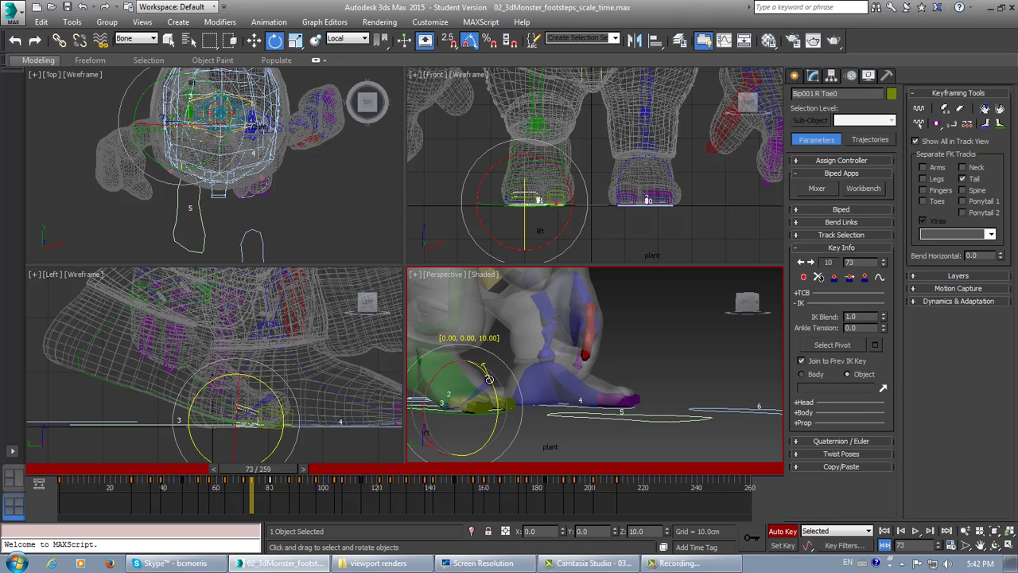
pyautogui.moveTo(486, 375); pyautogui.dragTo(489, 377)
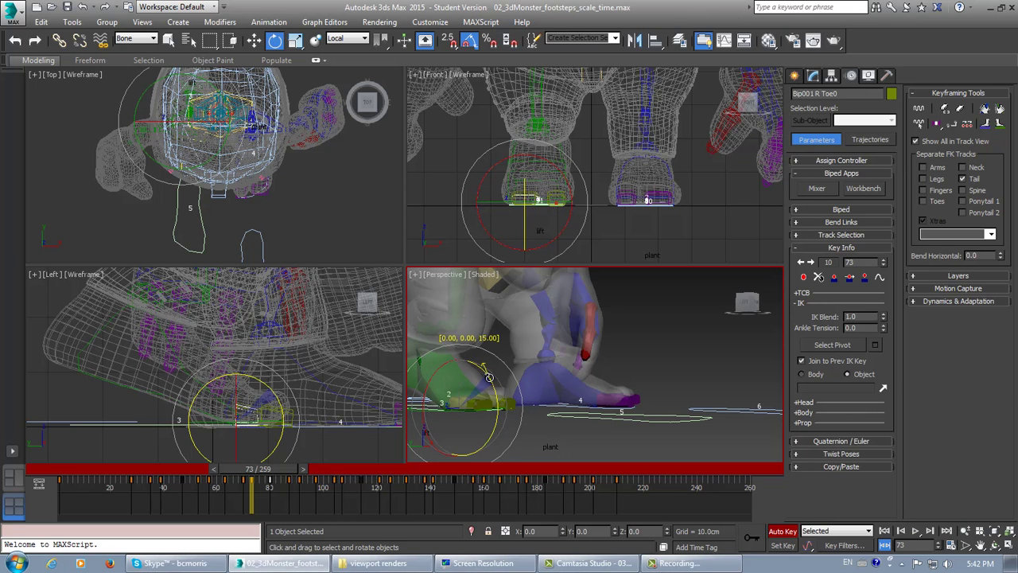
pyautogui.moveTo(516, 386)
pyautogui.keyDown('alt'); pyautogui.mouseDown(button='middle')
pyautogui.moveTo(554, 391)
pyautogui.moveTo(501, 396)
pyautogui.mouseUp(button='middle'); pyautogui.keyUp('alt')
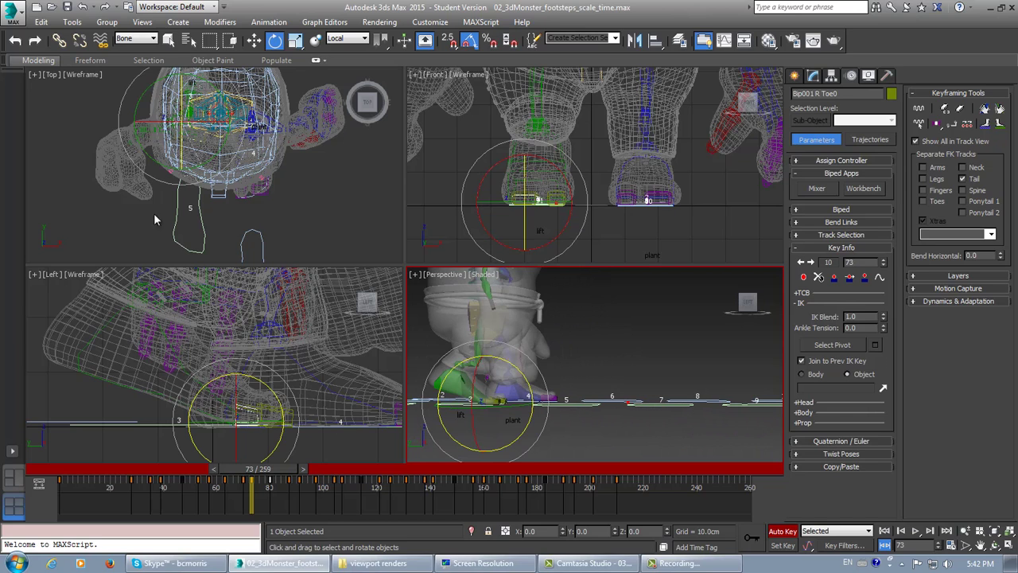
# Step: Select the right foot together with all its toe bones and open the biped's Copy/Paste tools
pyautogui.click(169, 40)
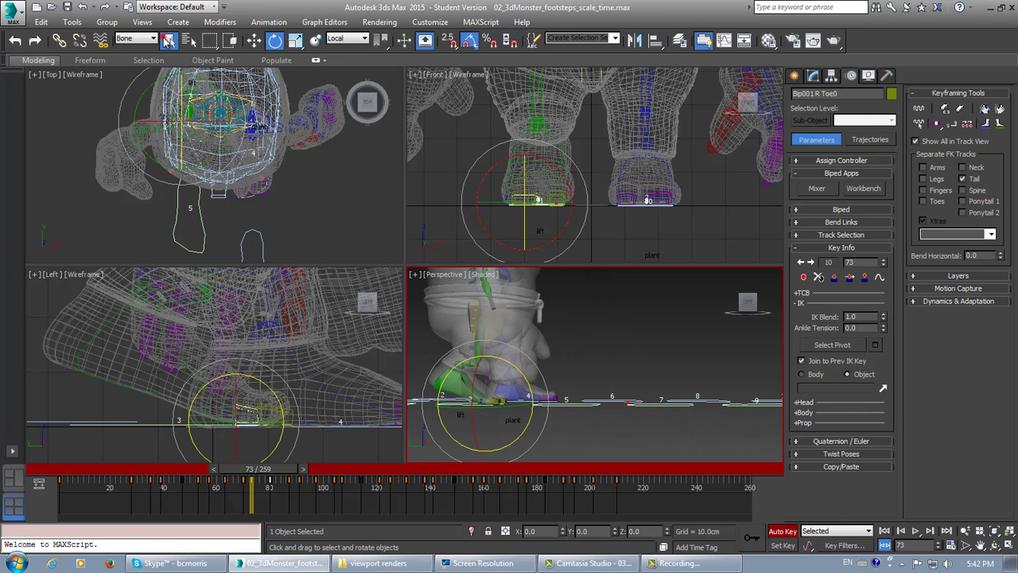
pyautogui.click(103, 325)
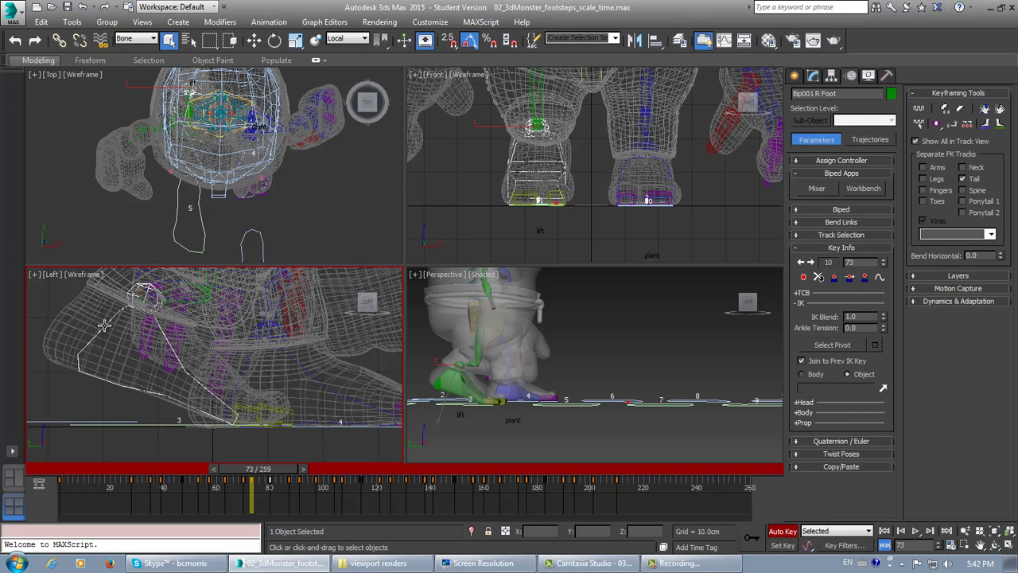
pyautogui.doubleClick(104, 324)
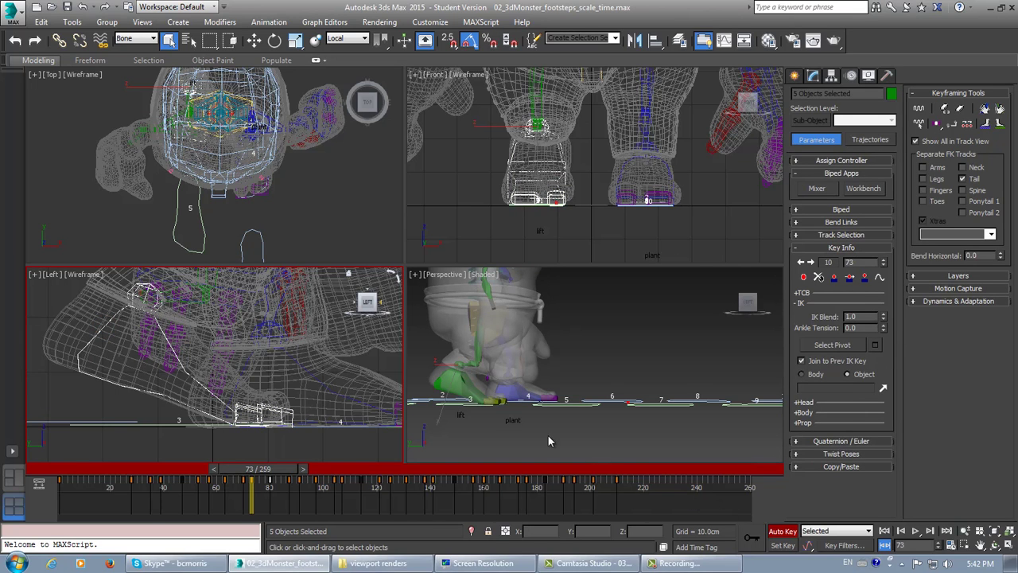
pyautogui.moveTo(434, 424); pyautogui.dragTo(465, 410, button='middle')
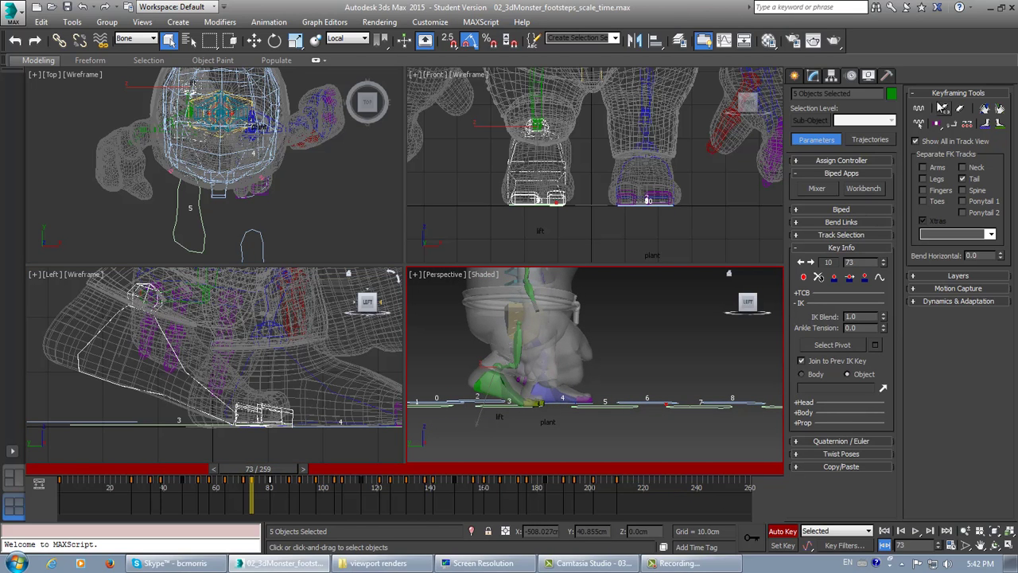
pyautogui.click(842, 467)
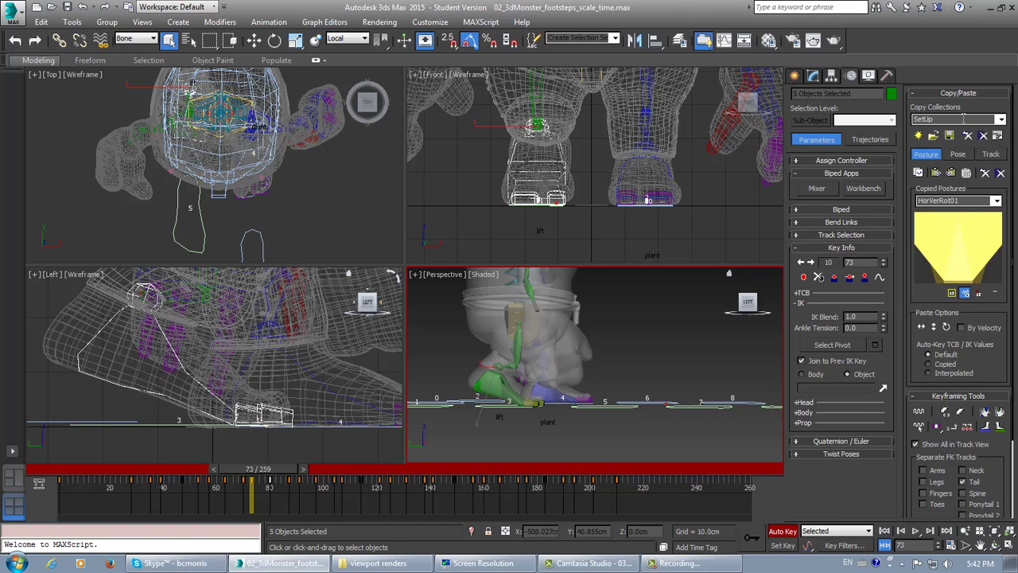
# Step: Examine the copied postures stored in the copy collections Col01 and Col02
pyautogui.click(1001, 119)
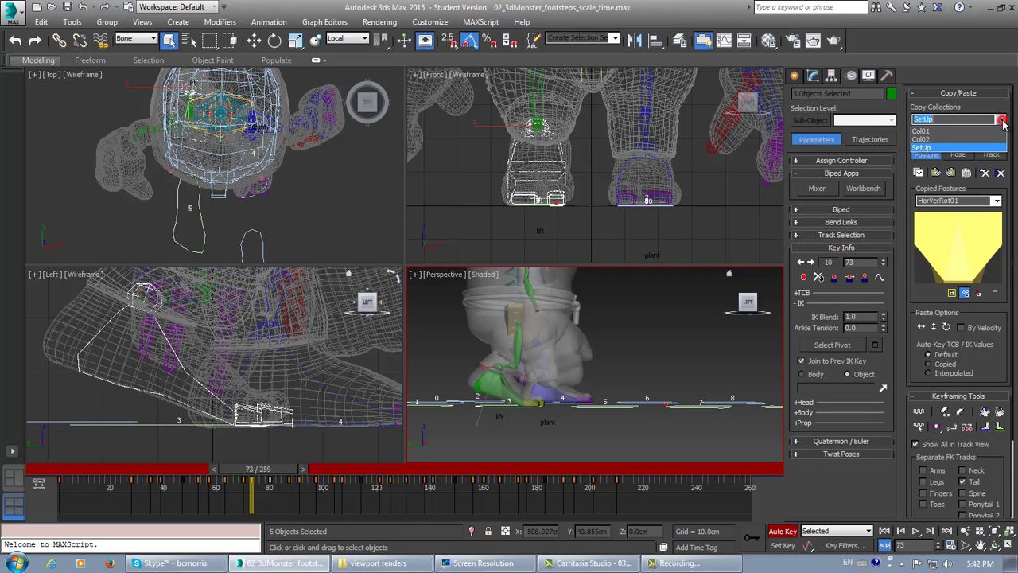
pyautogui.click(968, 140)
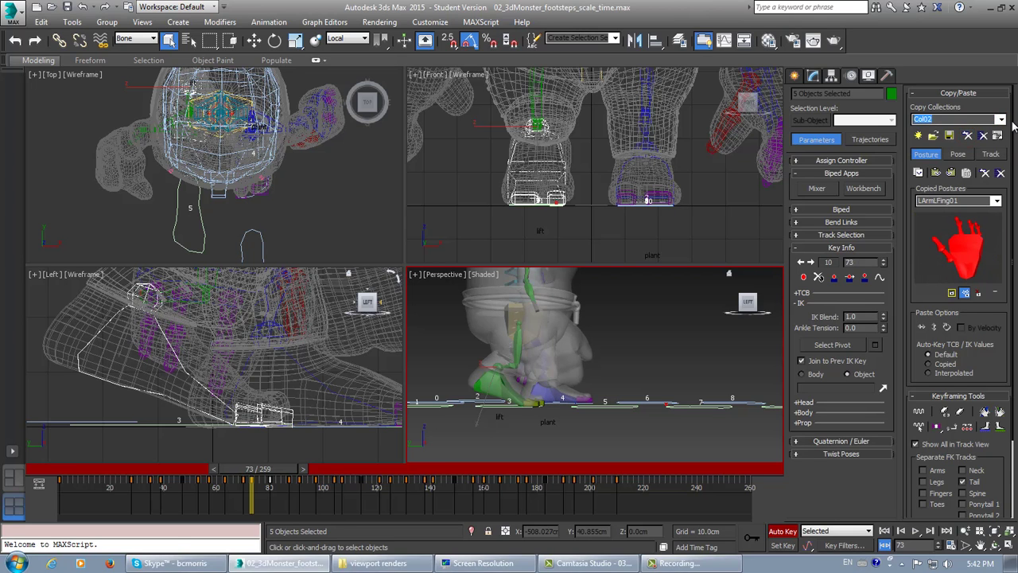
pyautogui.click(1002, 119)
pyautogui.click(965, 130)
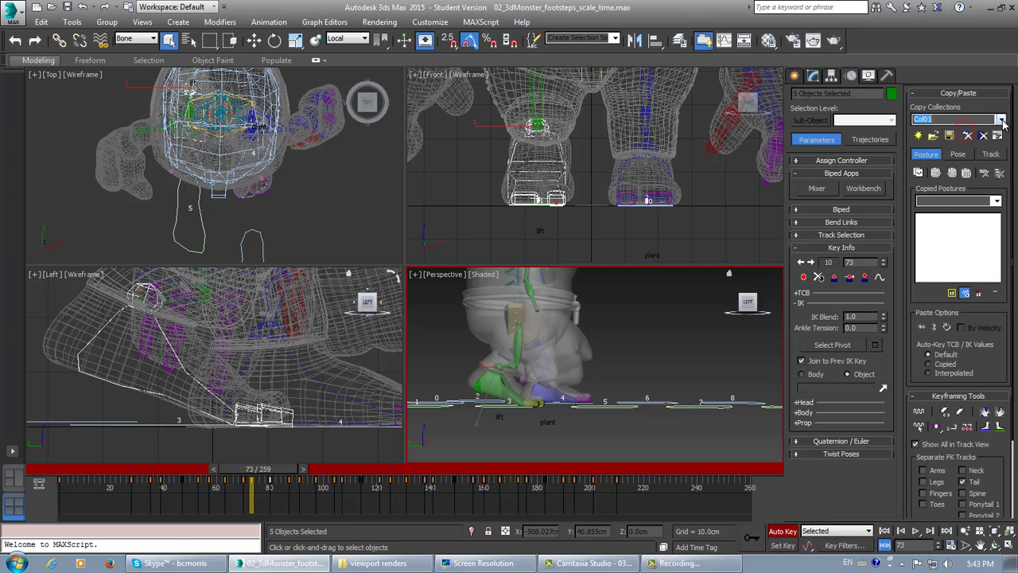
pyautogui.click(1001, 119)
pyautogui.click(946, 131)
pyautogui.click(1001, 119)
pyautogui.click(978, 140)
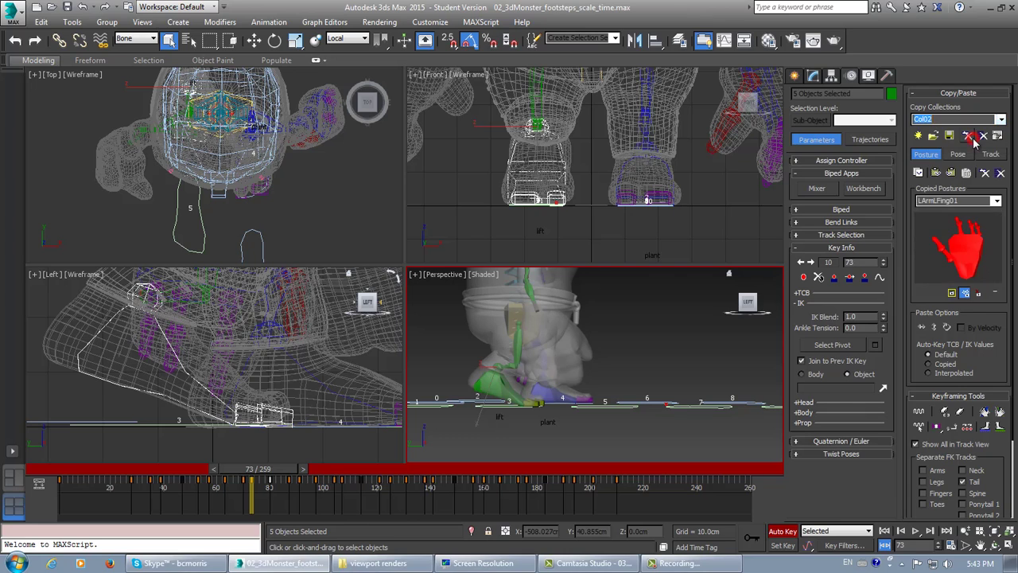
pyautogui.click(996, 200)
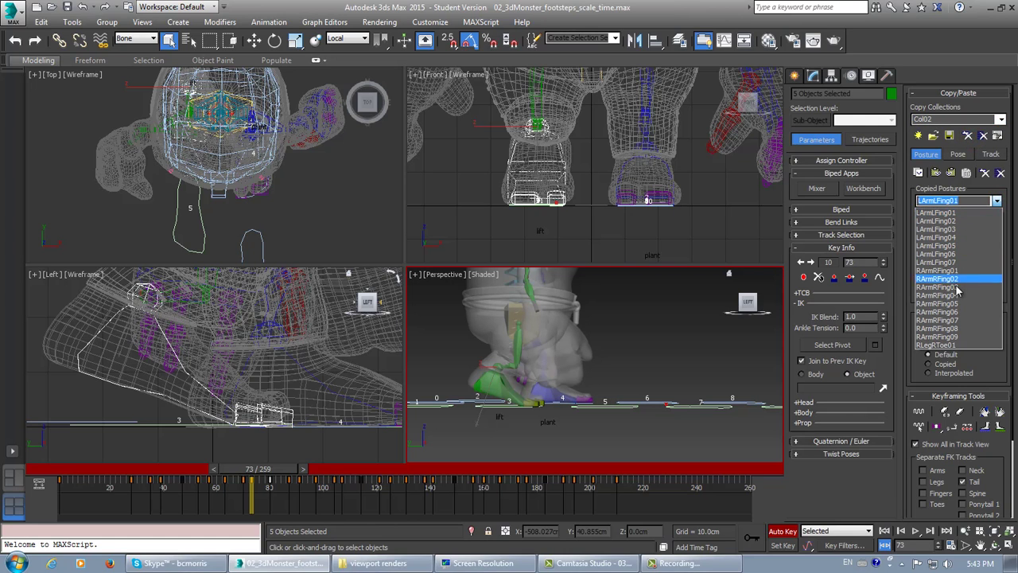
pyautogui.click(1008, 113)
# Step: Make Col01 the active copy collection and copy the right foot and toe posture from frame 73 into it
pyautogui.click(1002, 119)
pyautogui.click(980, 130)
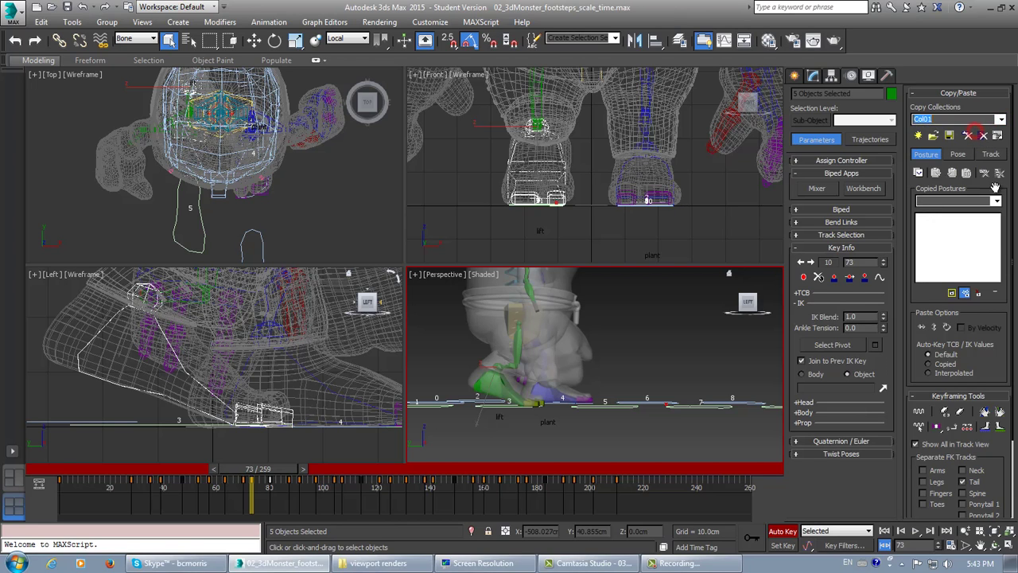
pyautogui.click(995, 200)
pyautogui.click(996, 200)
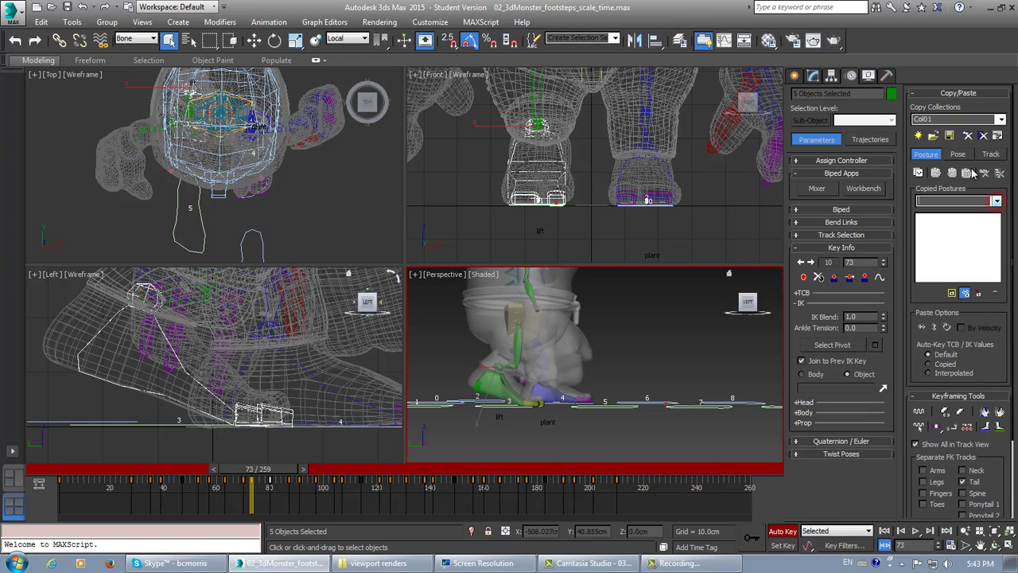
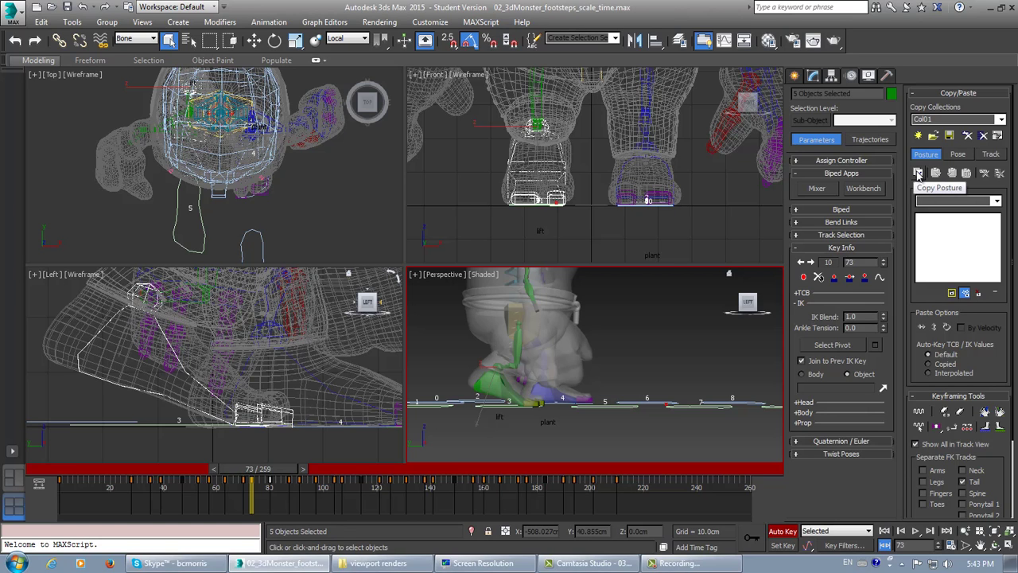
pyautogui.click(918, 174)
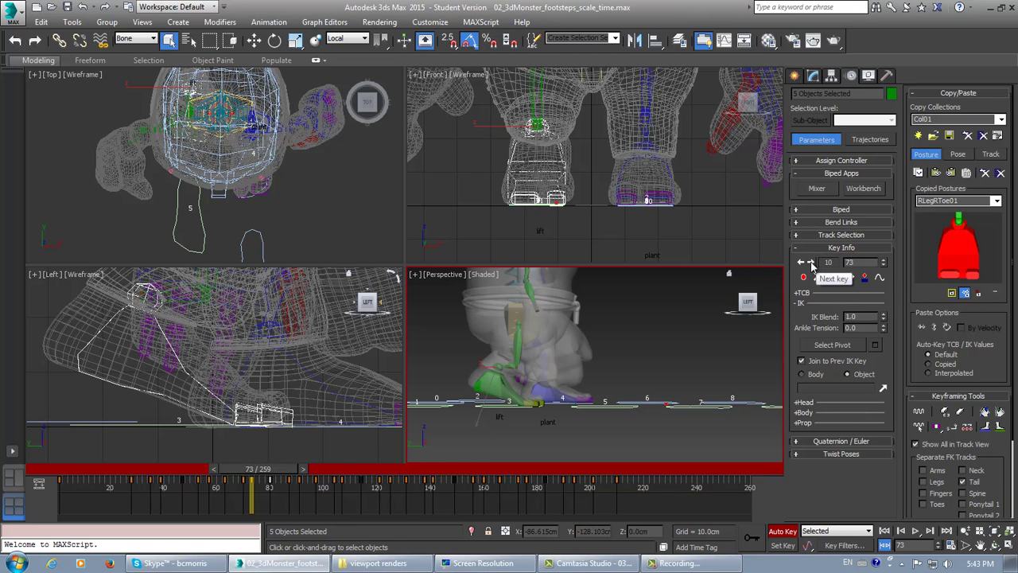
# Step: Review the right foot's keys from frame 73 to frame 97 and return to the frame 73 key
pyautogui.click(810, 263)
pyautogui.click(810, 263)
pyautogui.click(810, 264)
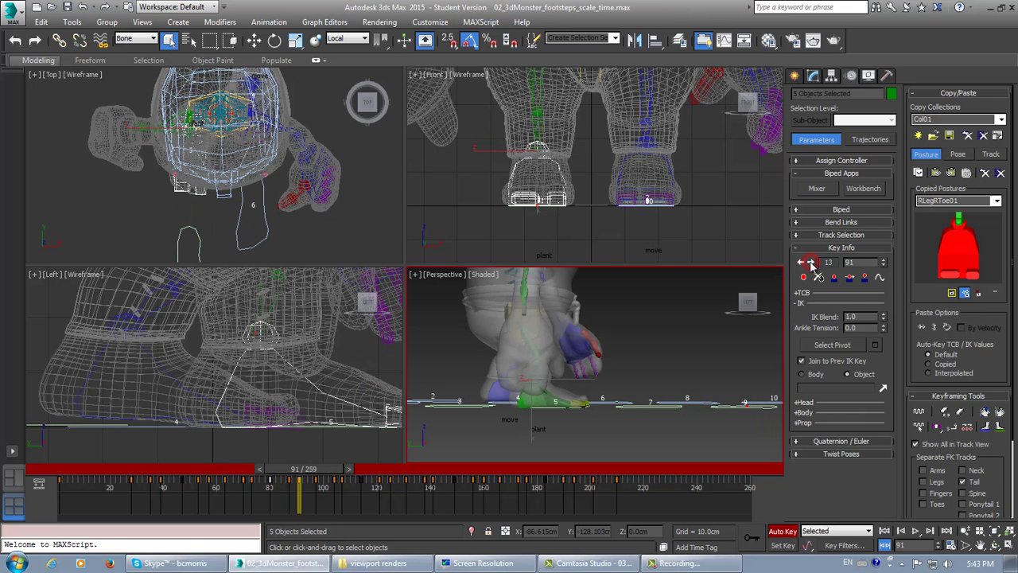
pyautogui.click(808, 263)
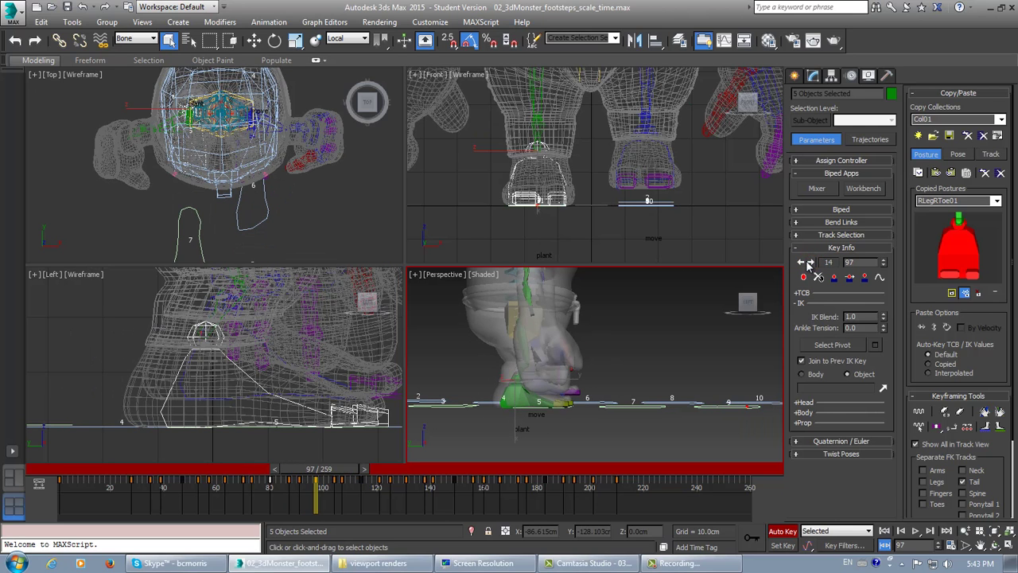
pyautogui.click(802, 262)
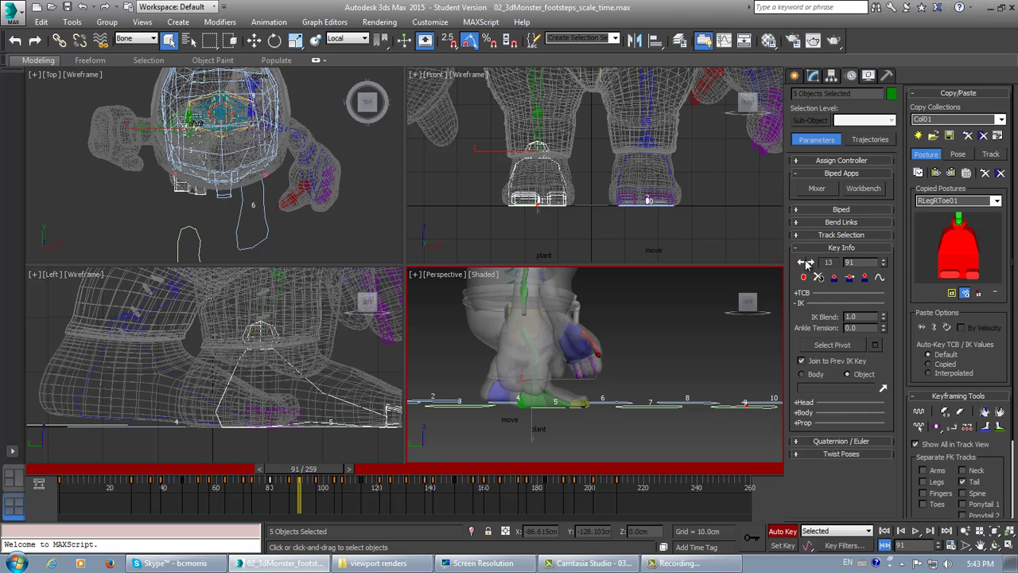
pyautogui.click(803, 262)
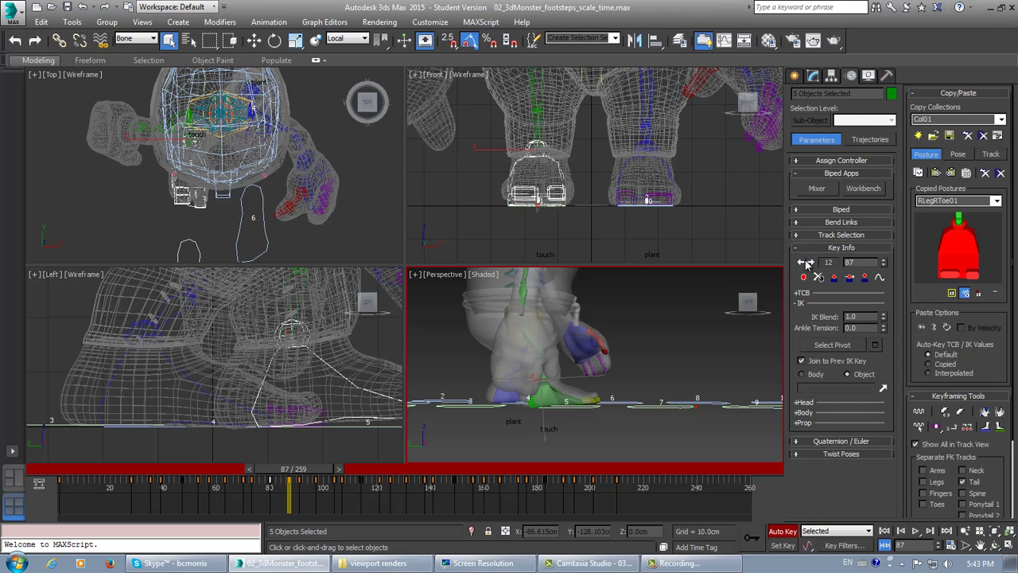
pyautogui.moveTo(561, 390); pyautogui.dragTo(533, 386, button='middle')
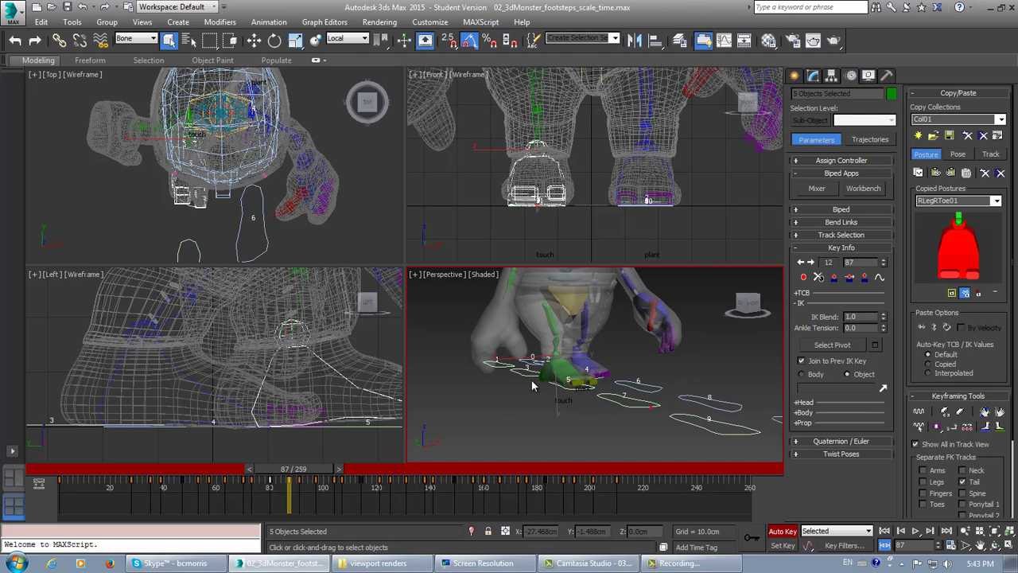
pyautogui.scroll(5, 534, 382)
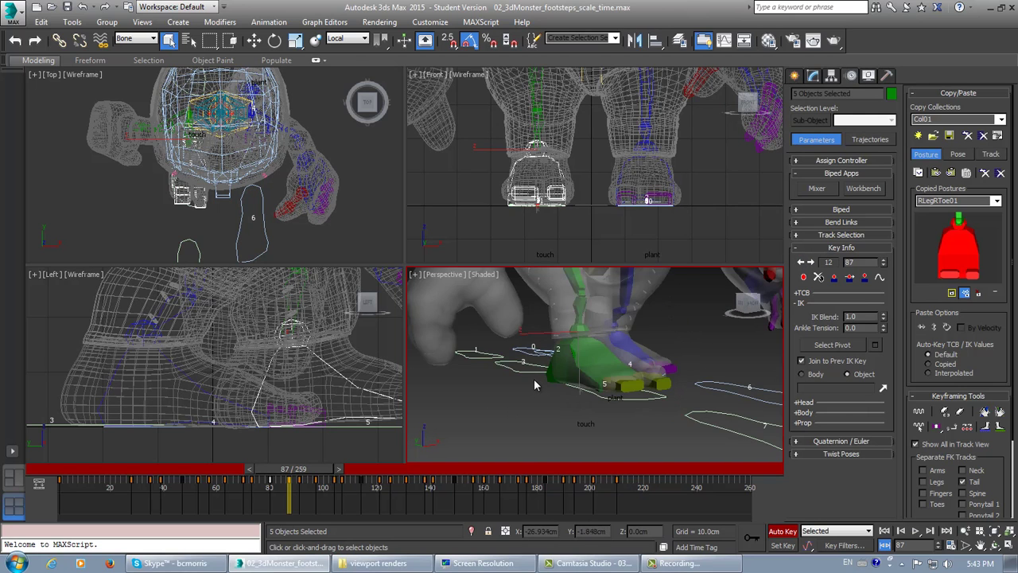
pyautogui.click(801, 262)
pyautogui.click(801, 262)
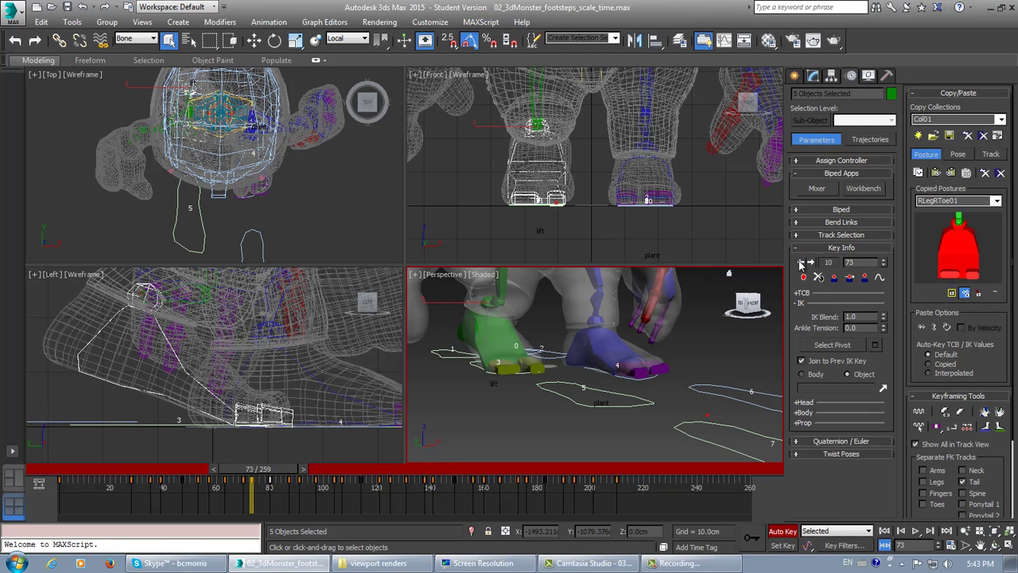
# Step: At the frame 107 lift key, paste the copied right foot and toe posture and set a planted key
pyautogui.click(812, 262)
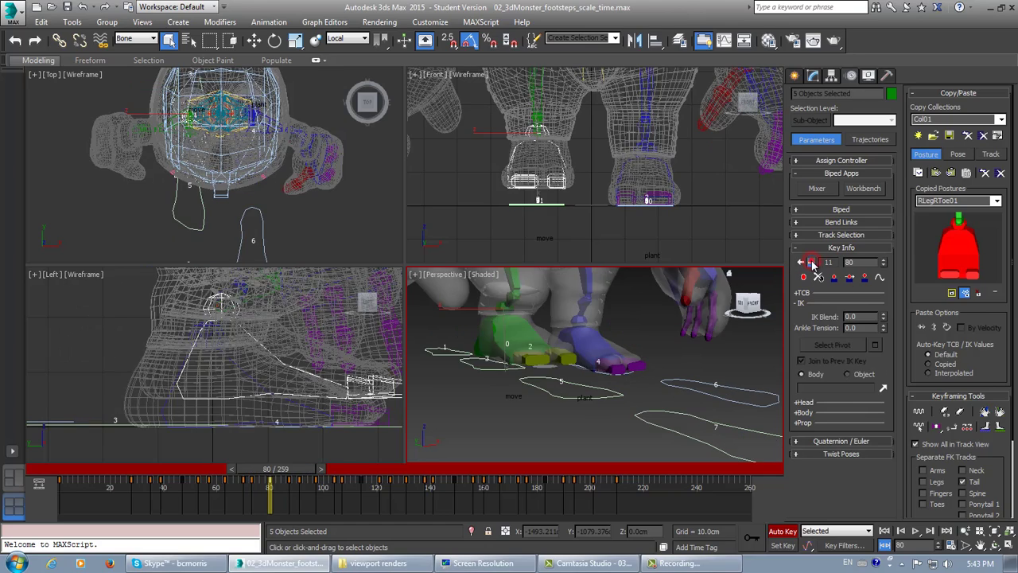
pyautogui.click(812, 263)
pyautogui.click(812, 263)
pyautogui.click(812, 263)
pyautogui.click(811, 263)
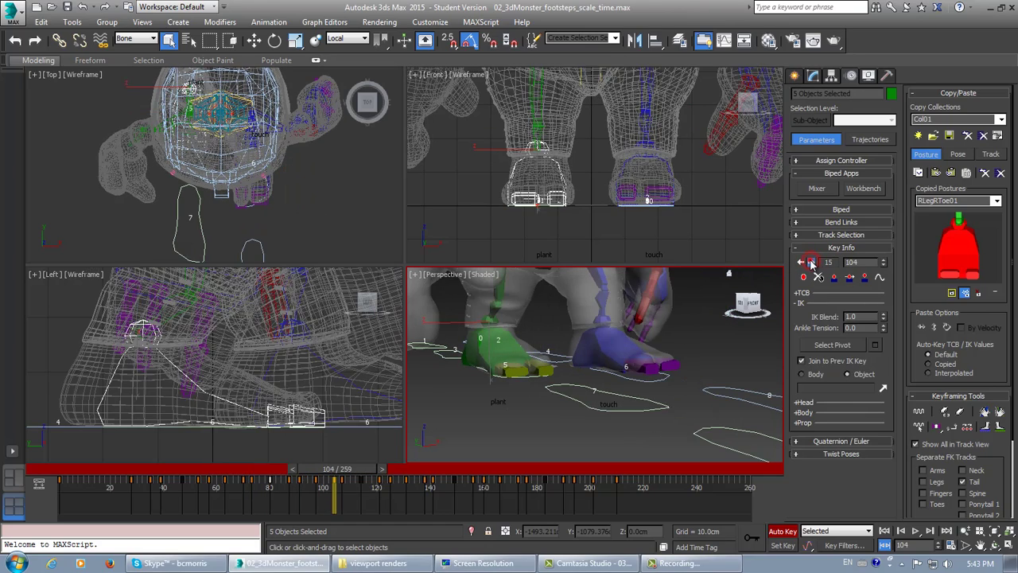
pyautogui.click(936, 173)
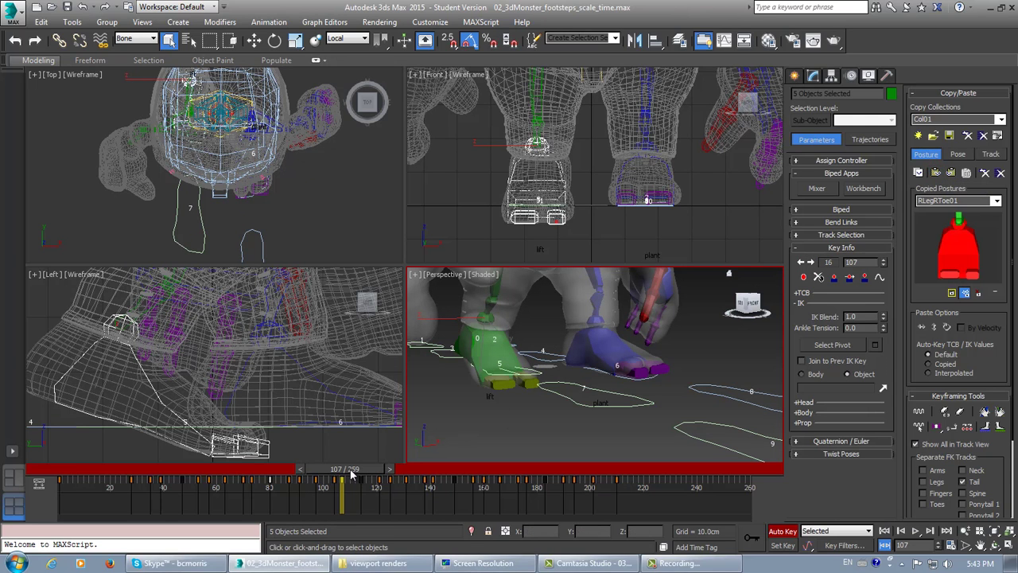
pyautogui.click(834, 277)
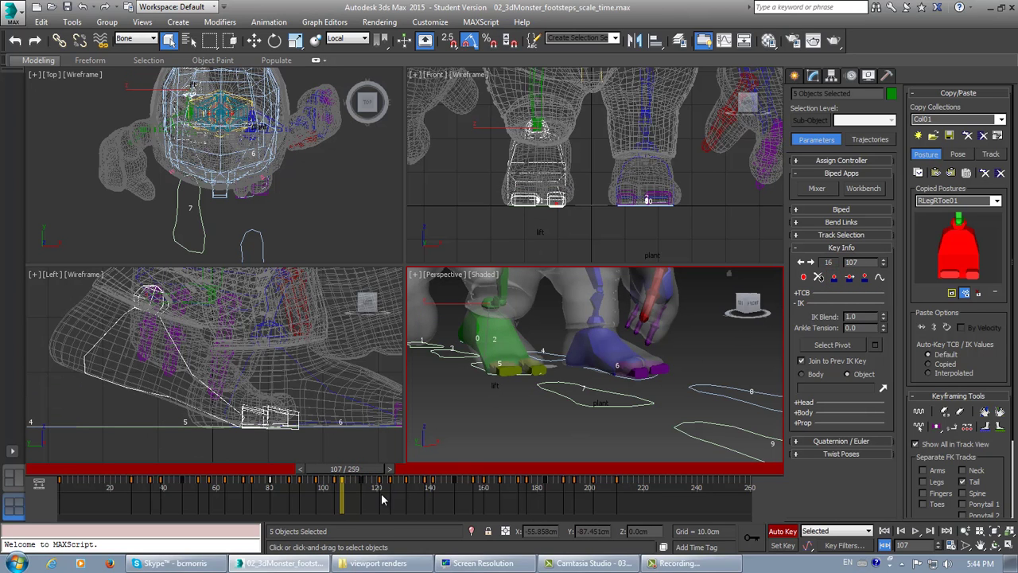
# Step: At the frame 141 lift key, paste the copied right foot and toe posture and set a planted key
pyautogui.moveTo(364, 472)
pyautogui.mouseDown()
pyautogui.moveTo(342, 472)
pyautogui.moveTo(379, 474)
pyautogui.mouseUp()
pyautogui.press('q')
pyautogui.click(811, 264)
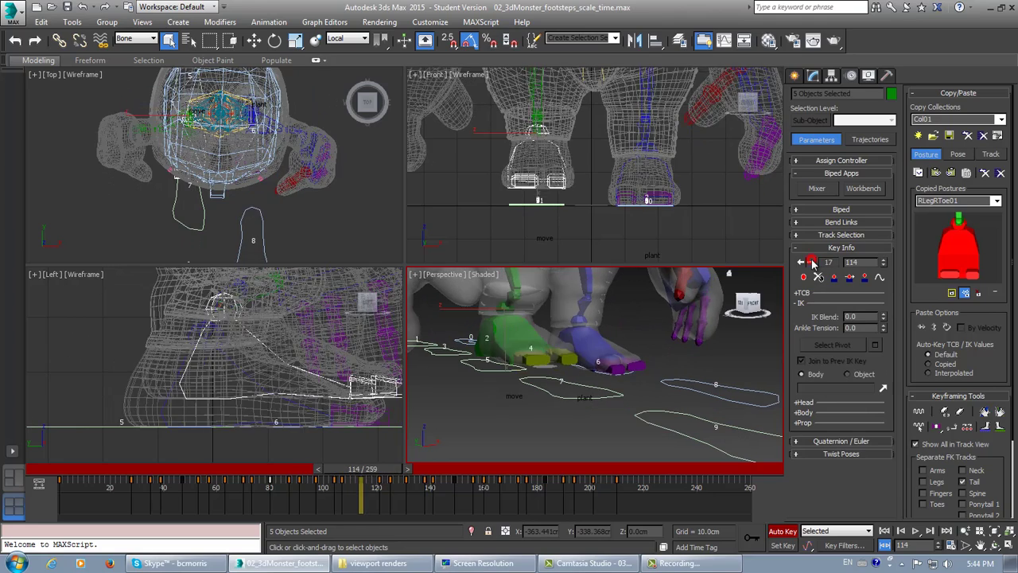
pyautogui.click(811, 263)
pyautogui.click(811, 263)
pyautogui.click(811, 264)
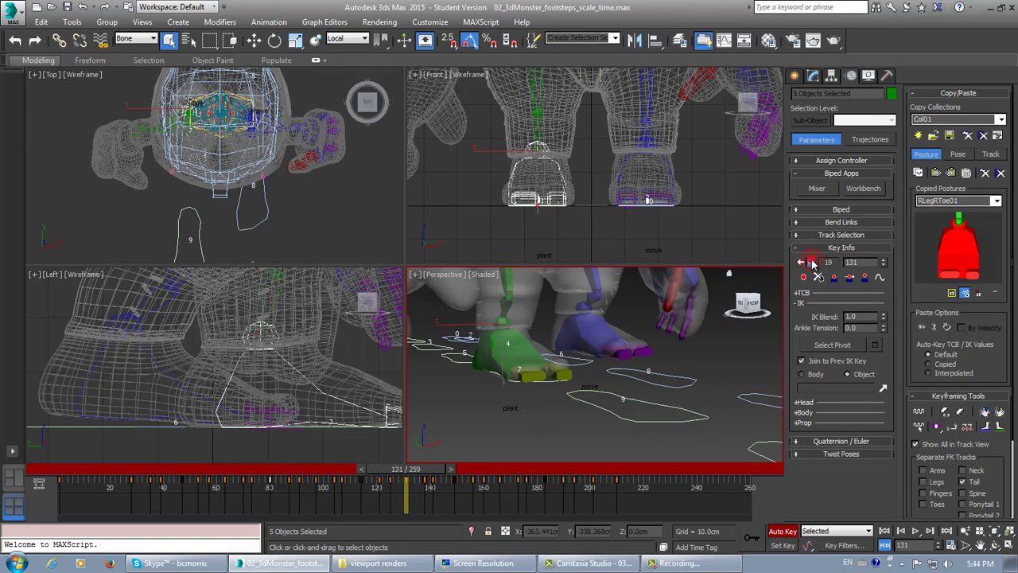
pyautogui.click(811, 263)
pyautogui.click(811, 263)
pyautogui.click(811, 263)
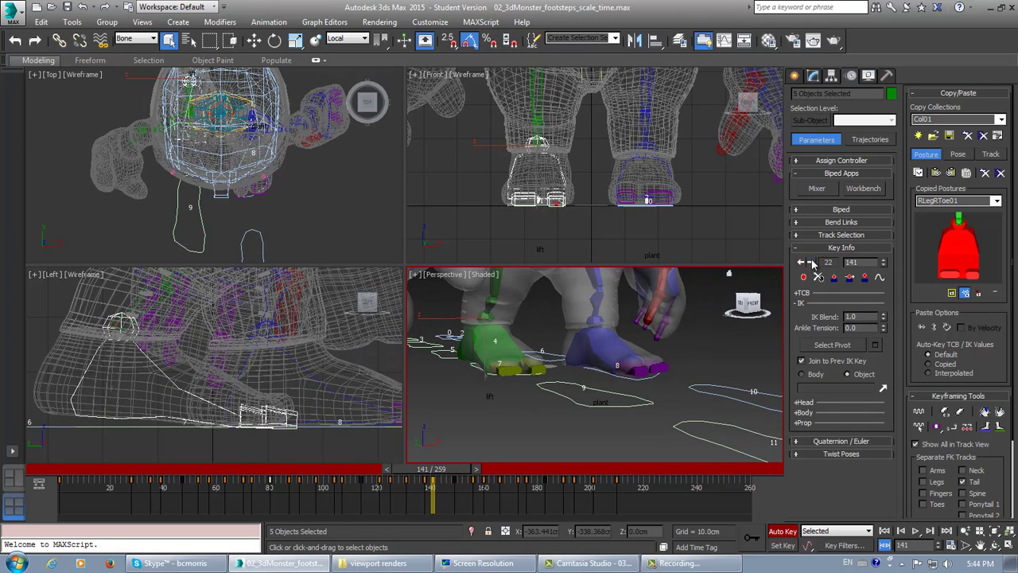
pyautogui.click(936, 175)
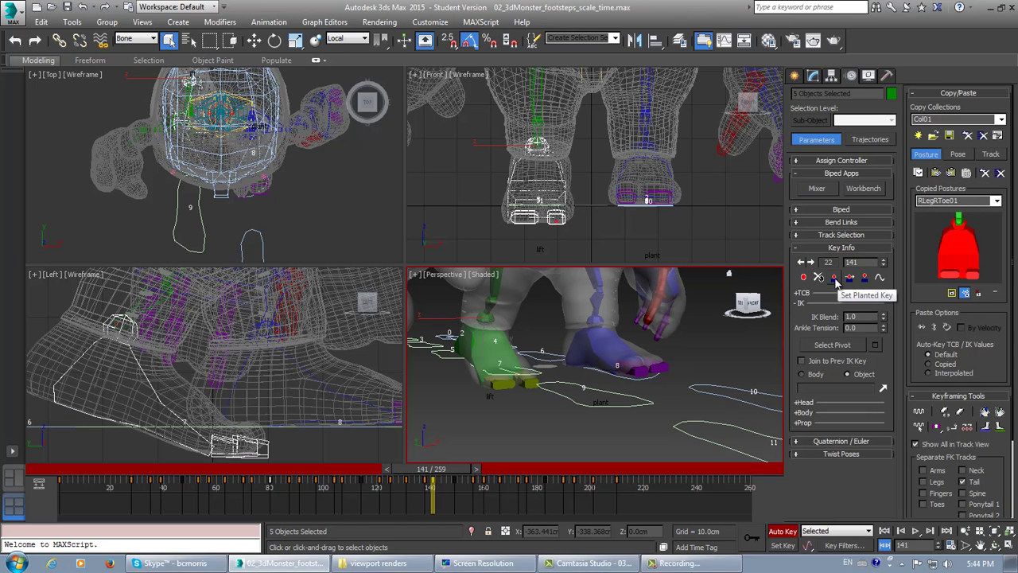
pyautogui.click(834, 277)
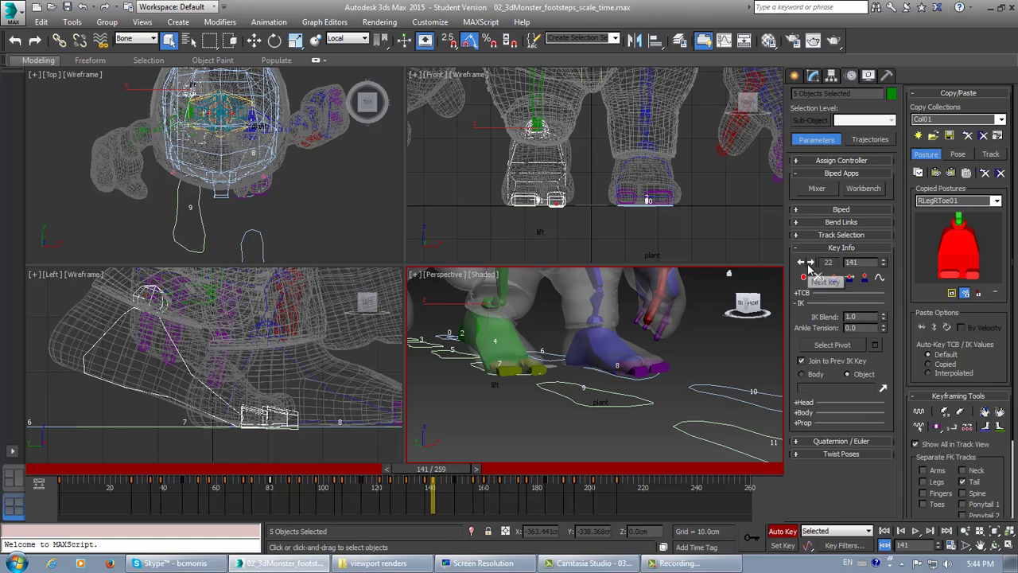
# Step: At the frame 176 lift key, paste the copied right foot and toe posture and set a planted key
pyautogui.click(810, 263)
pyautogui.click(810, 262)
pyautogui.click(810, 262)
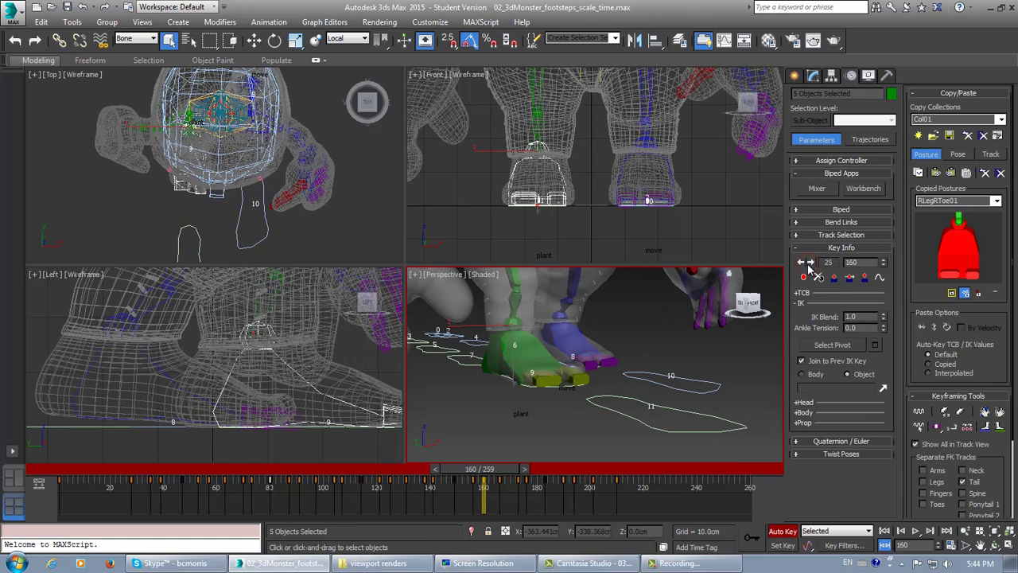
pyautogui.click(809, 263)
pyautogui.click(809, 264)
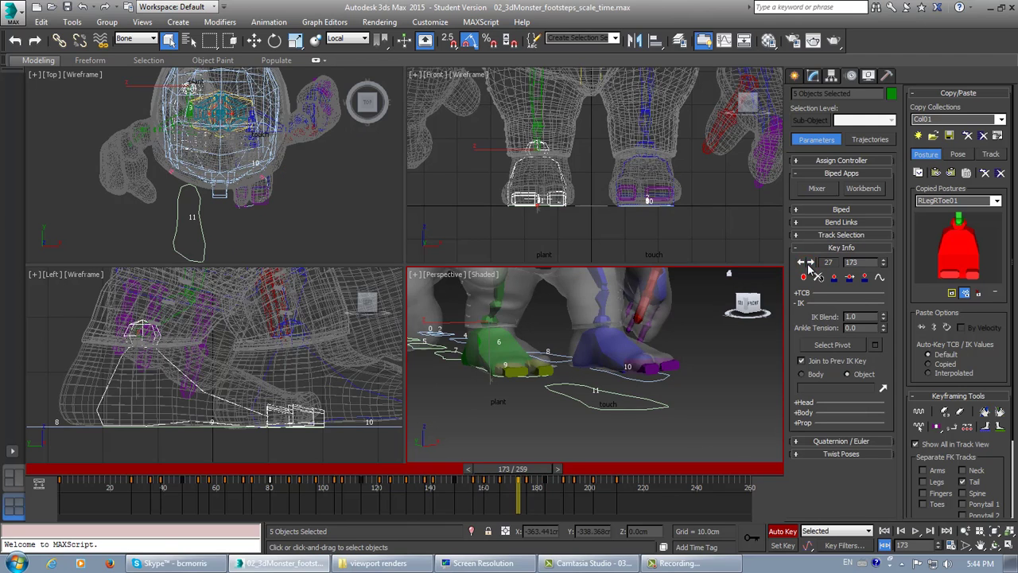
pyautogui.click(808, 263)
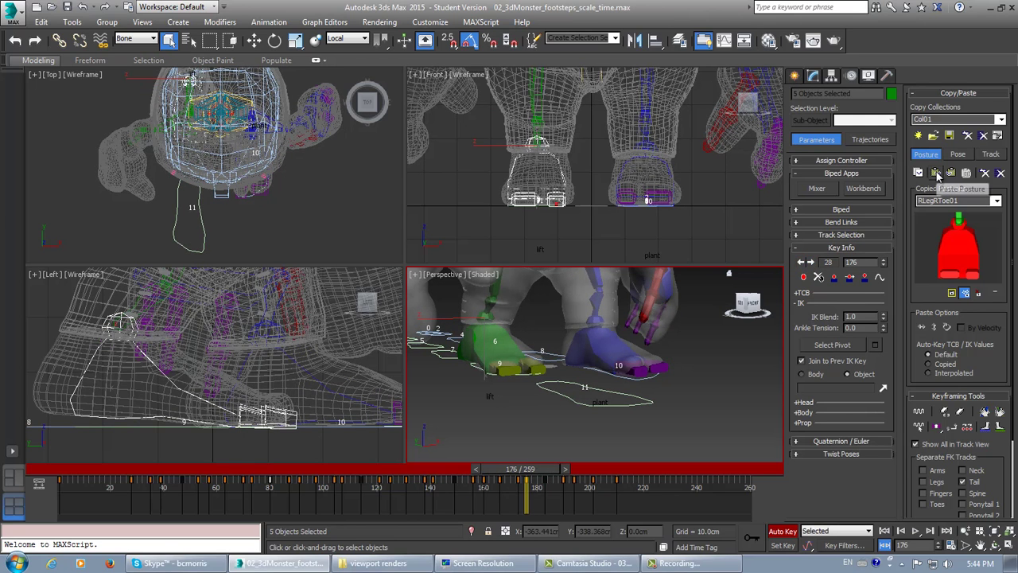
pyautogui.click(936, 173)
pyautogui.click(837, 277)
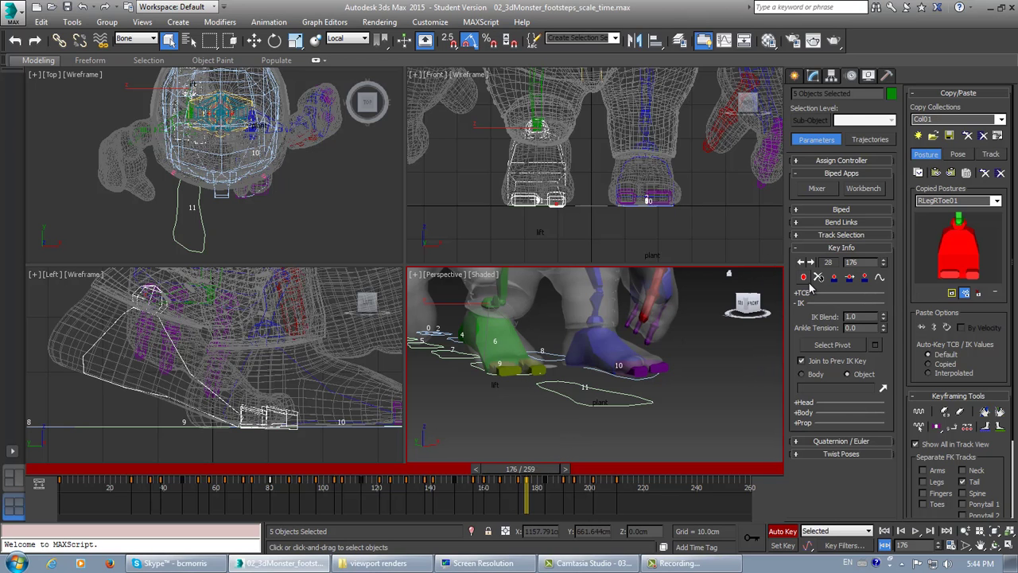
# Step: At the right foot's final lift key on frame 210, paste the copied posture and set a planted key
pyautogui.click(812, 263)
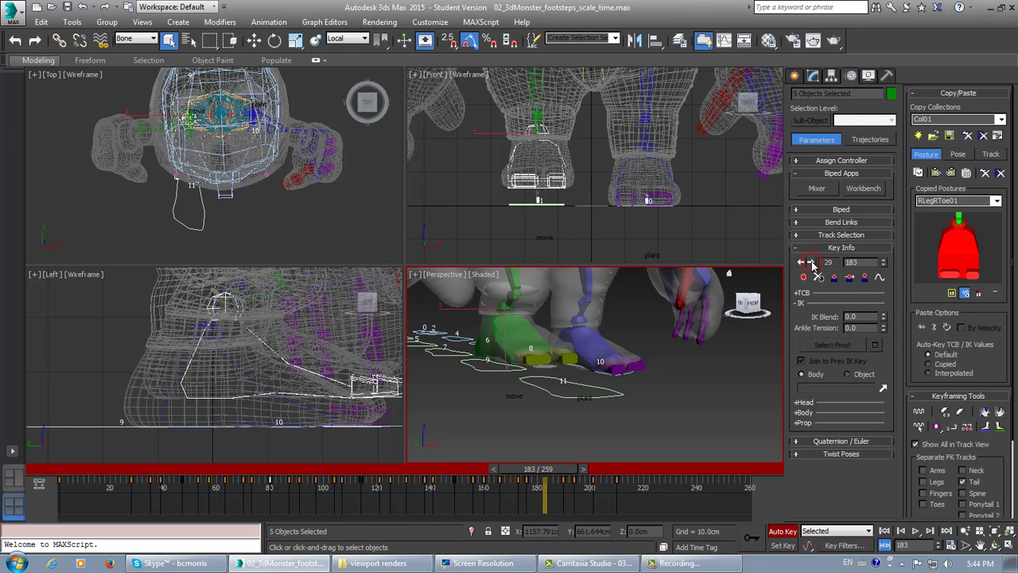
pyautogui.click(812, 263)
pyautogui.click(812, 263)
pyautogui.click(812, 263)
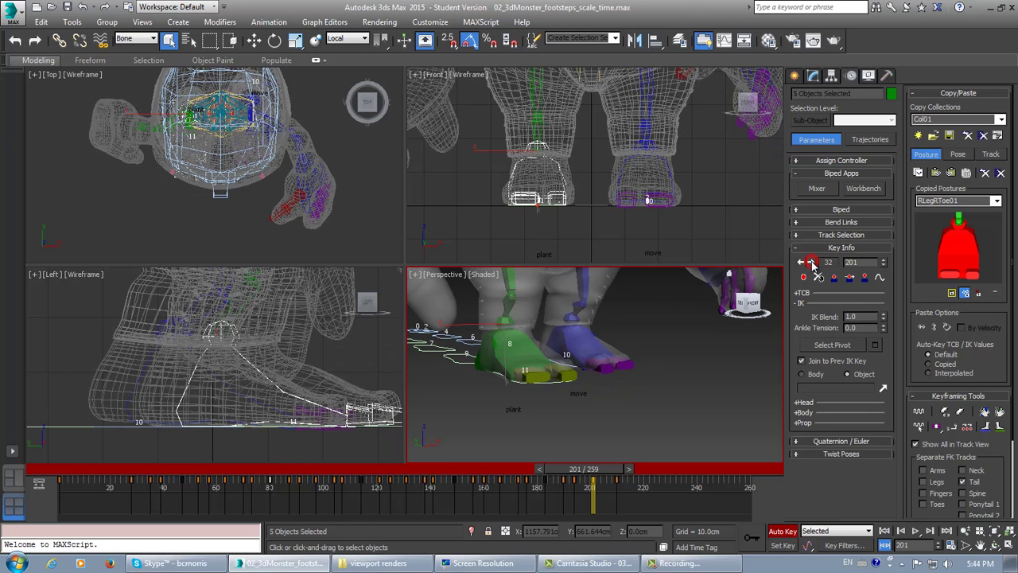
pyautogui.click(812, 263)
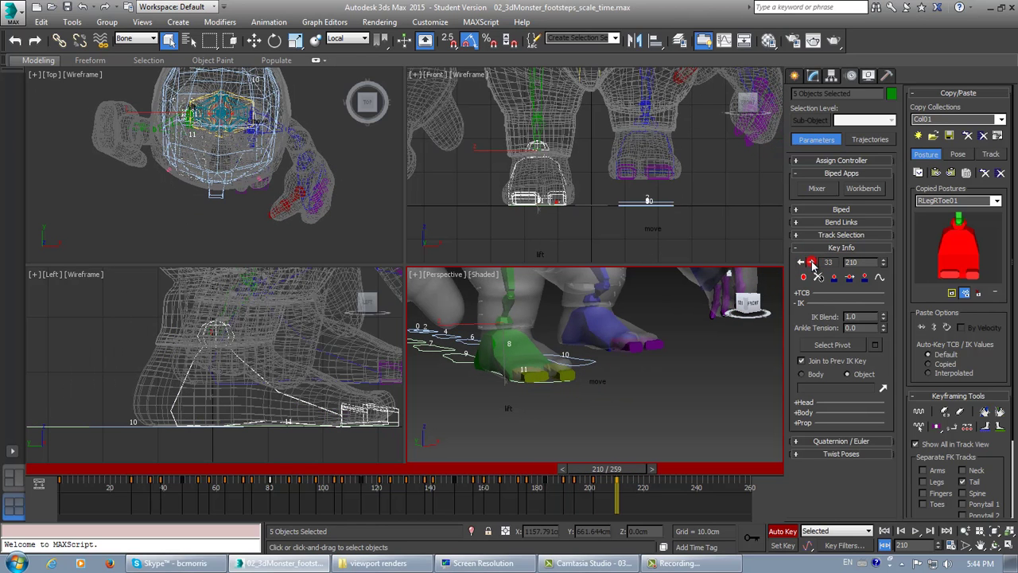
pyautogui.click(936, 173)
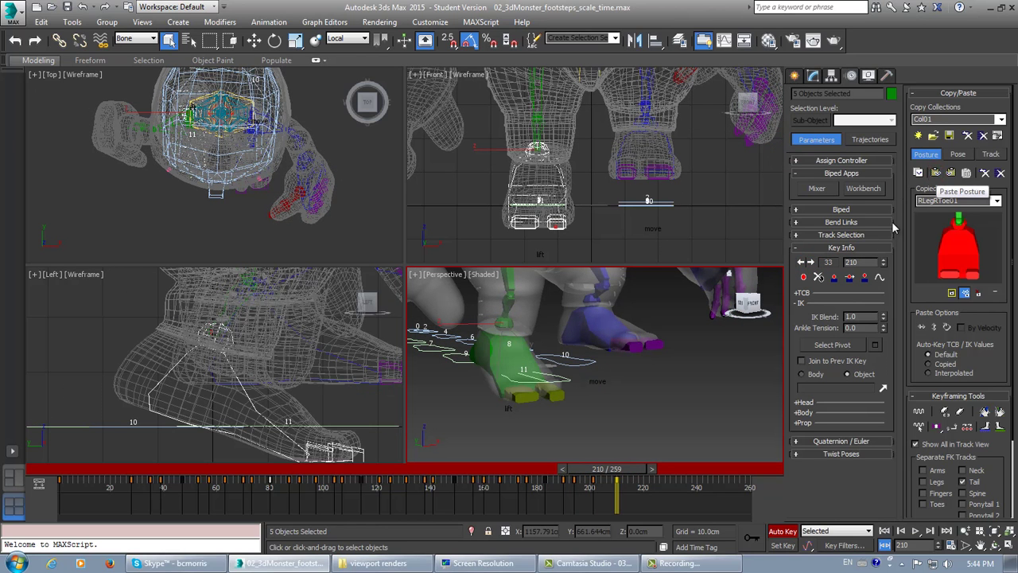
pyautogui.click(835, 279)
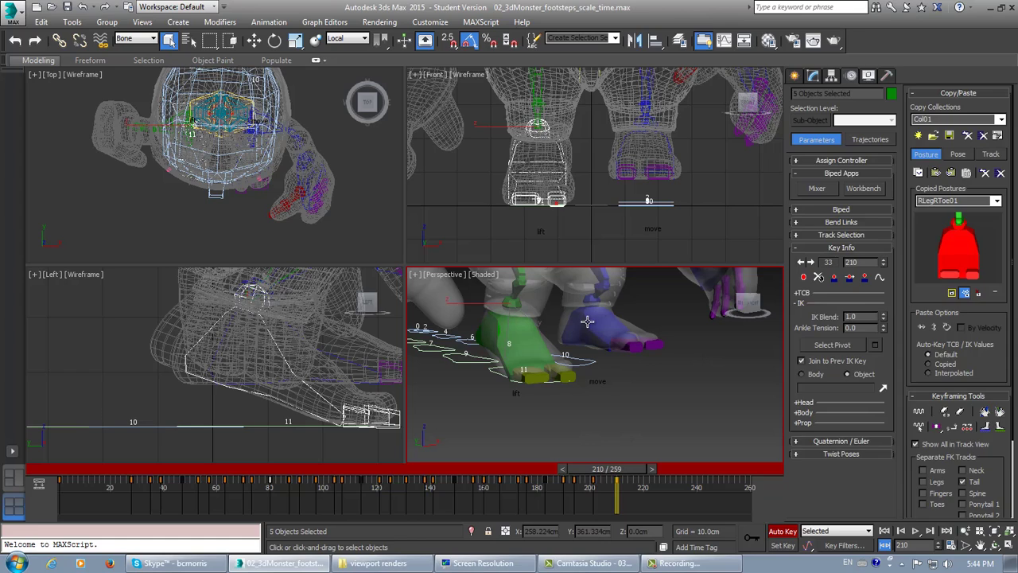
# Step: Select the left foot, paste the copied right foot posture opposite at its frame 21 lift key, and set a planted key
pyautogui.click(587, 321)
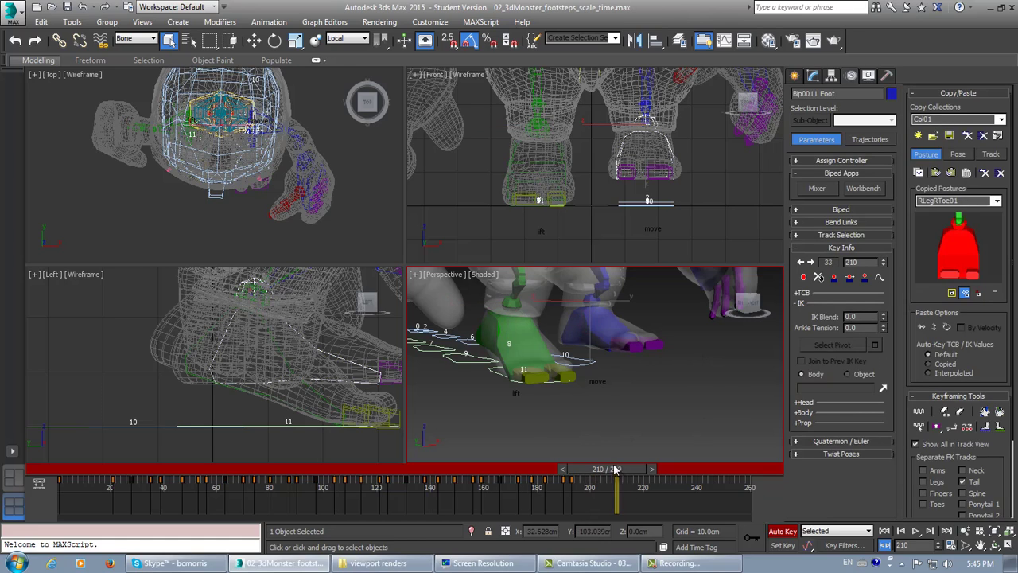
pyautogui.moveTo(613, 469); pyautogui.dragTo(92, 469)
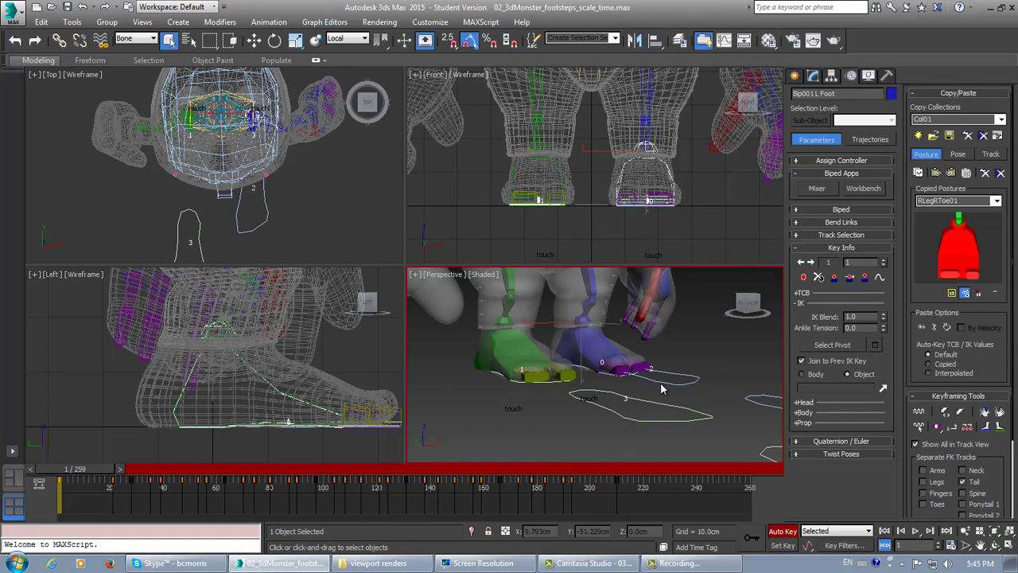
pyautogui.moveTo(666, 388)
pyautogui.keyDown('alt'); pyautogui.mouseDown(button='middle')
pyautogui.moveTo(565, 371)
pyautogui.moveTo(665, 389)
pyautogui.mouseUp(button='middle'); pyautogui.keyUp('alt')
pyautogui.scroll(3, 641, 390)
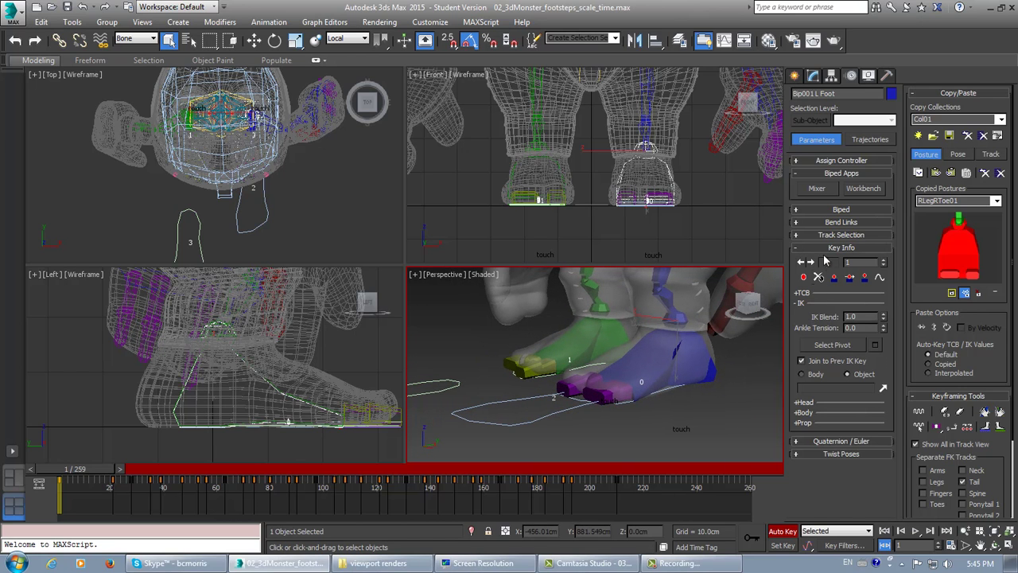
pyautogui.click(809, 262)
pyautogui.click(809, 262)
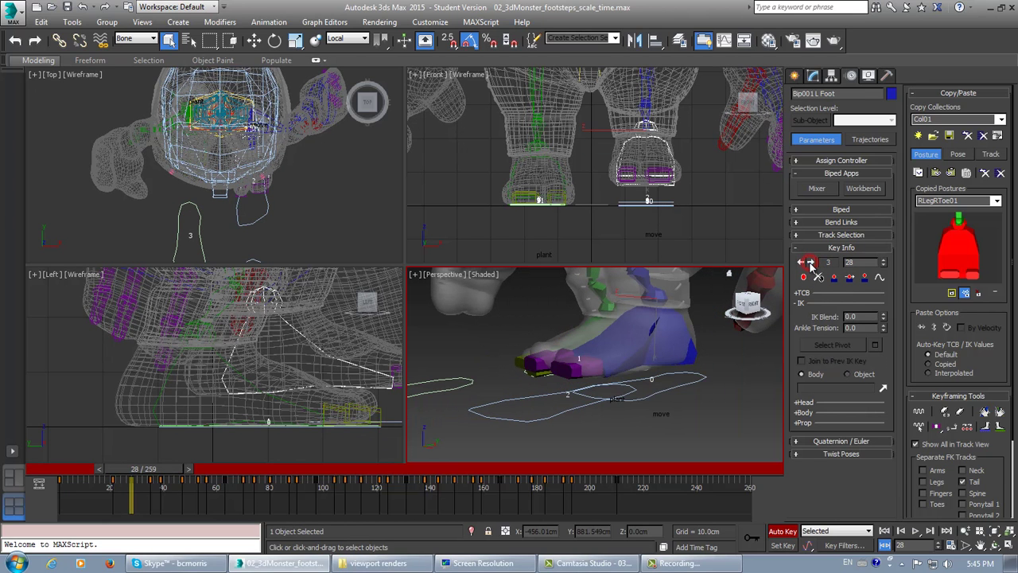
pyautogui.click(801, 263)
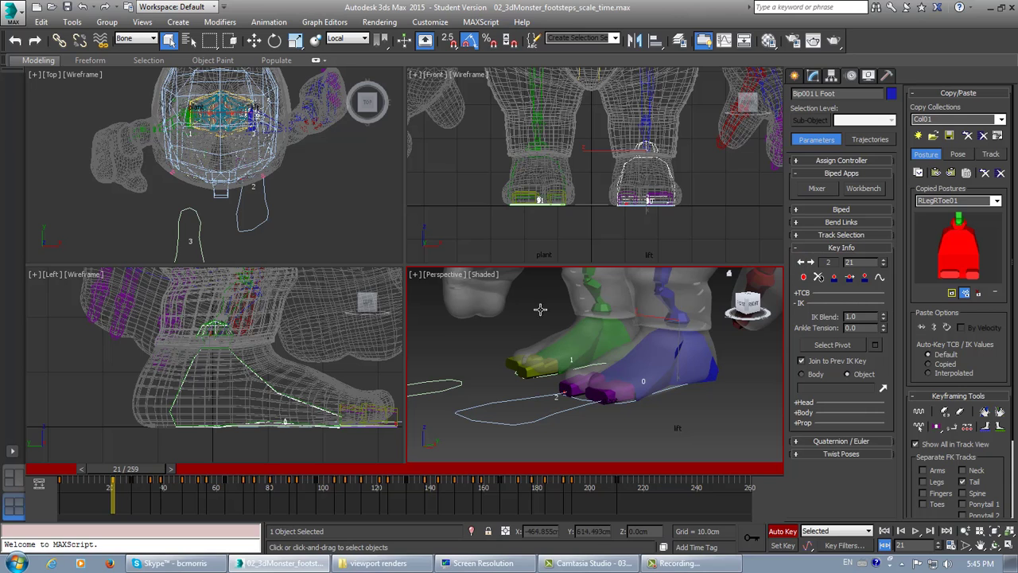
pyautogui.click(952, 174)
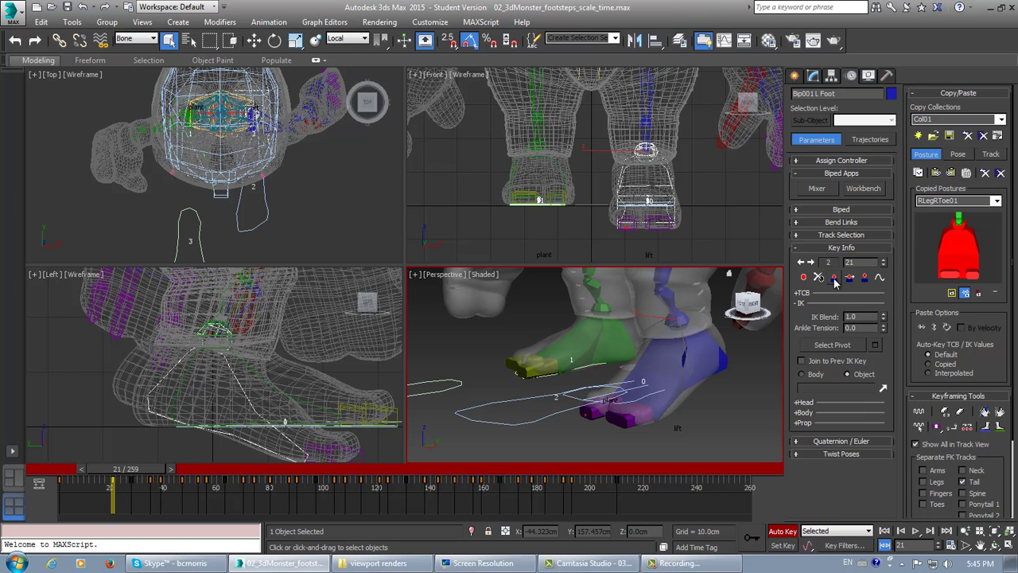
pyautogui.click(833, 280)
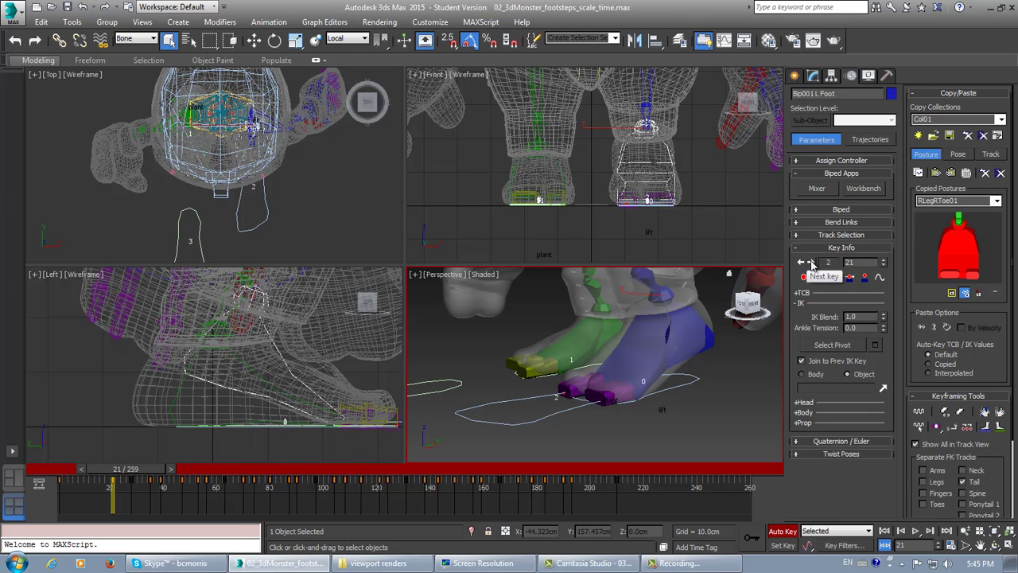
# Step: At the left foot's frame 56 lift key, paste the copied posture opposite and set a planted key
pyautogui.click(810, 263)
pyautogui.click(810, 263)
pyautogui.click(810, 263)
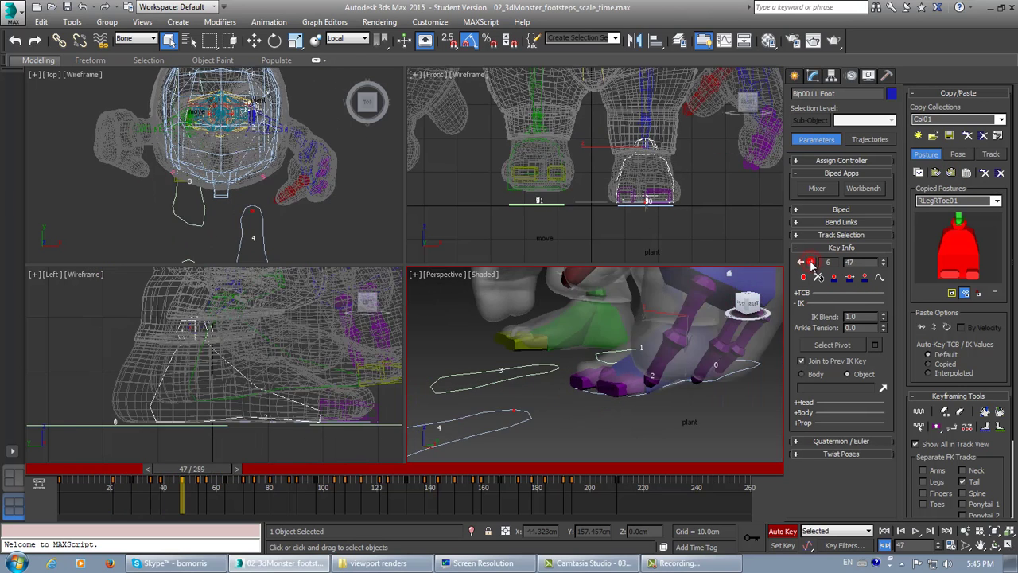
pyautogui.click(810, 263)
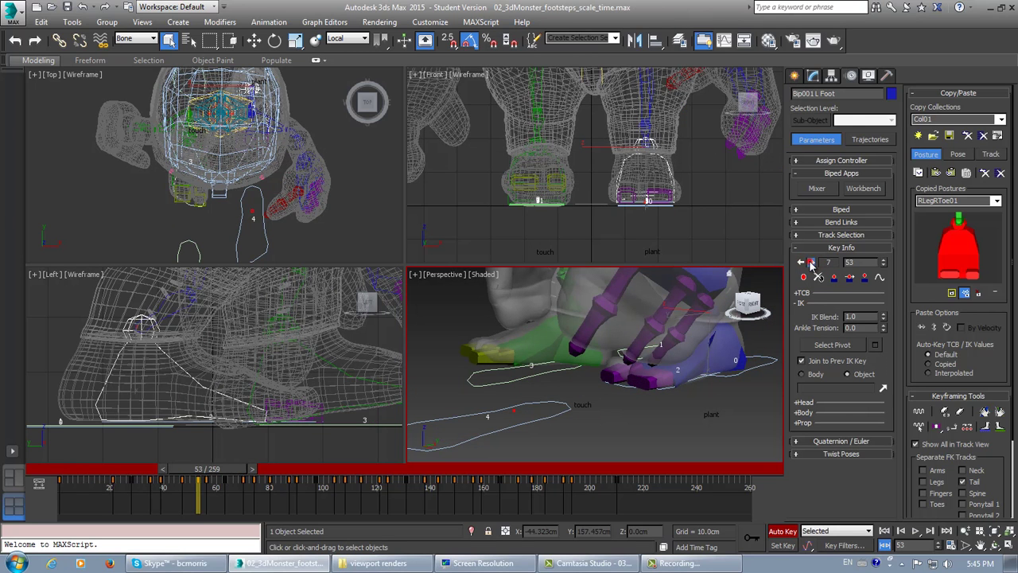
pyautogui.click(810, 262)
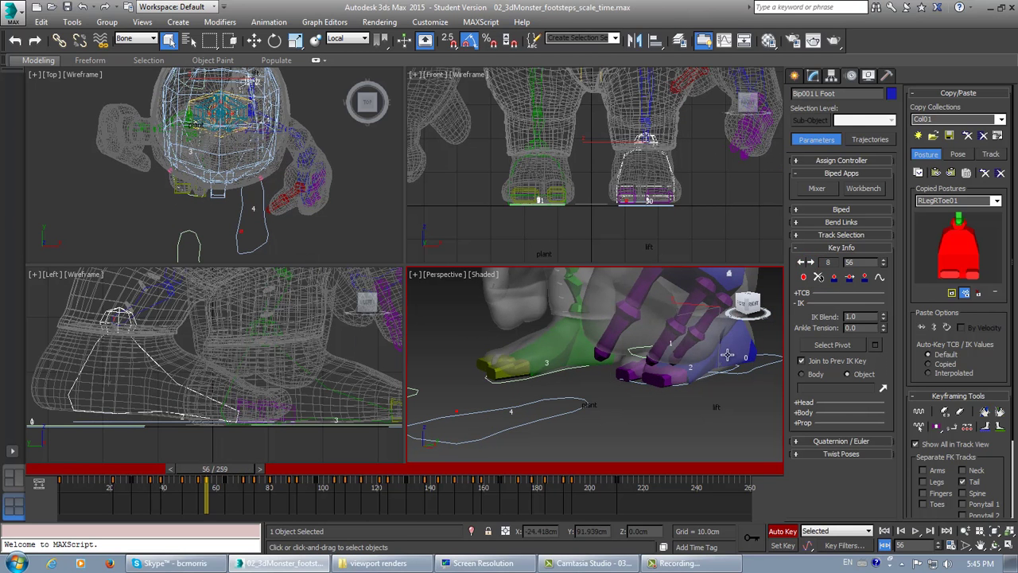
pyautogui.click(951, 173)
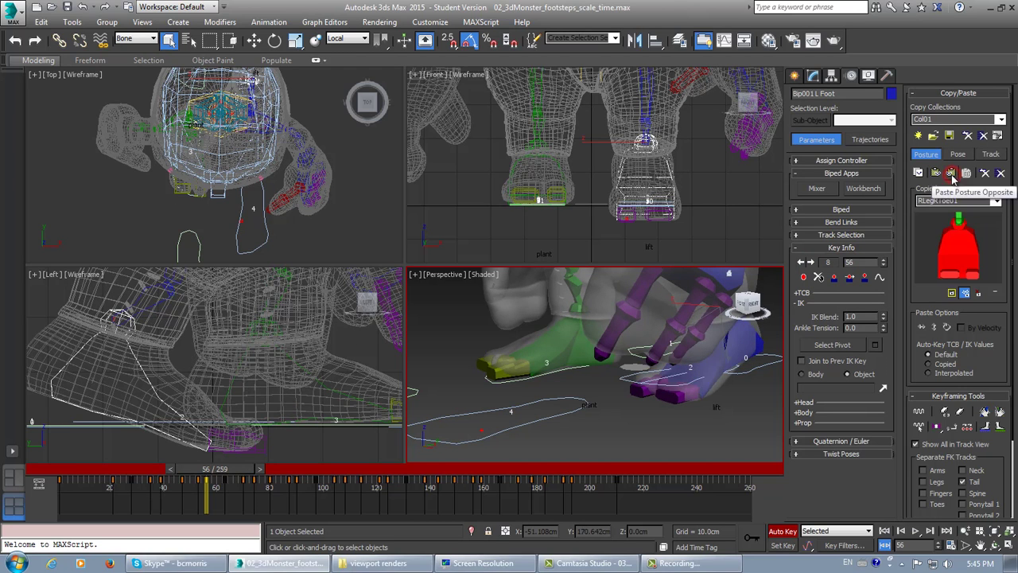
pyautogui.click(833, 276)
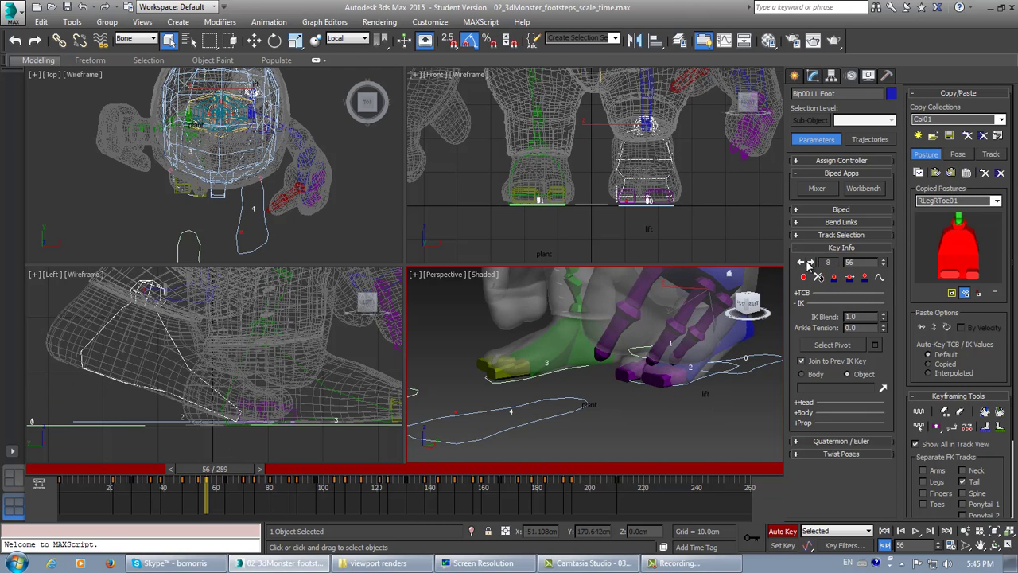
# Step: At the left foot's frame 90 lift key, paste the copied posture opposite and set a planted key
pyautogui.click(808, 263)
pyautogui.click(808, 263)
pyautogui.click(809, 264)
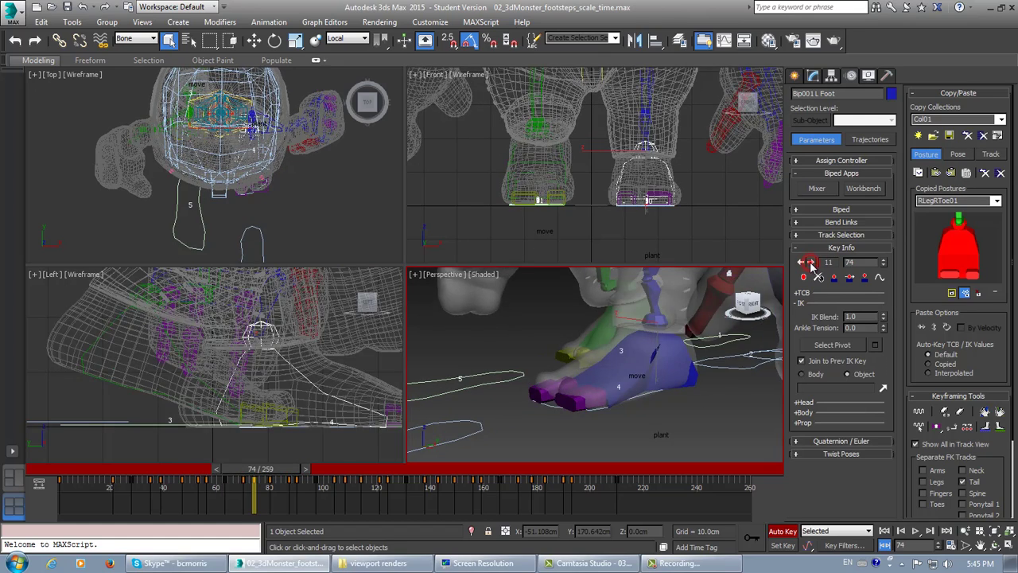
pyautogui.click(809, 264)
pyautogui.click(809, 264)
pyautogui.click(809, 265)
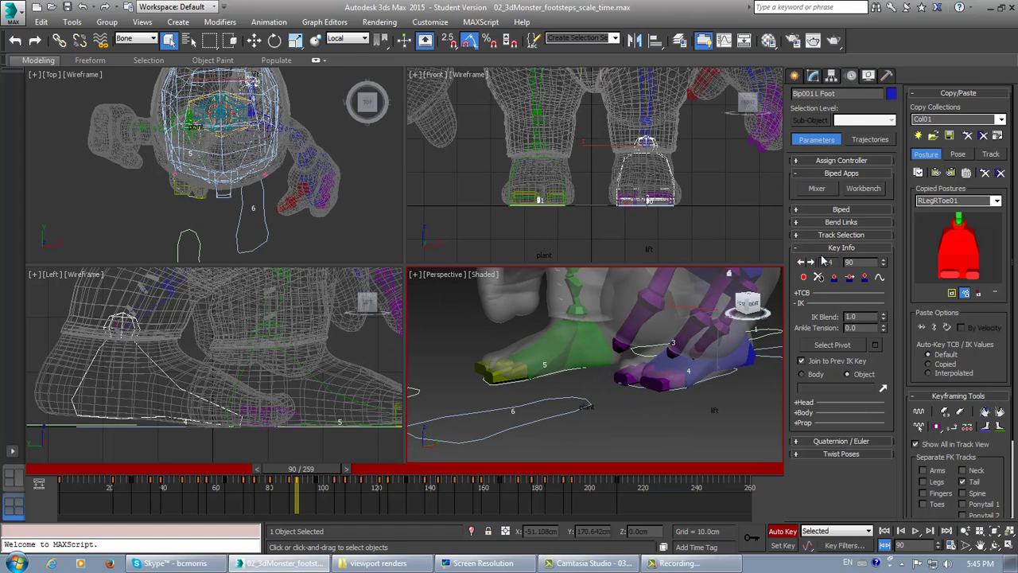
pyautogui.click(949, 173)
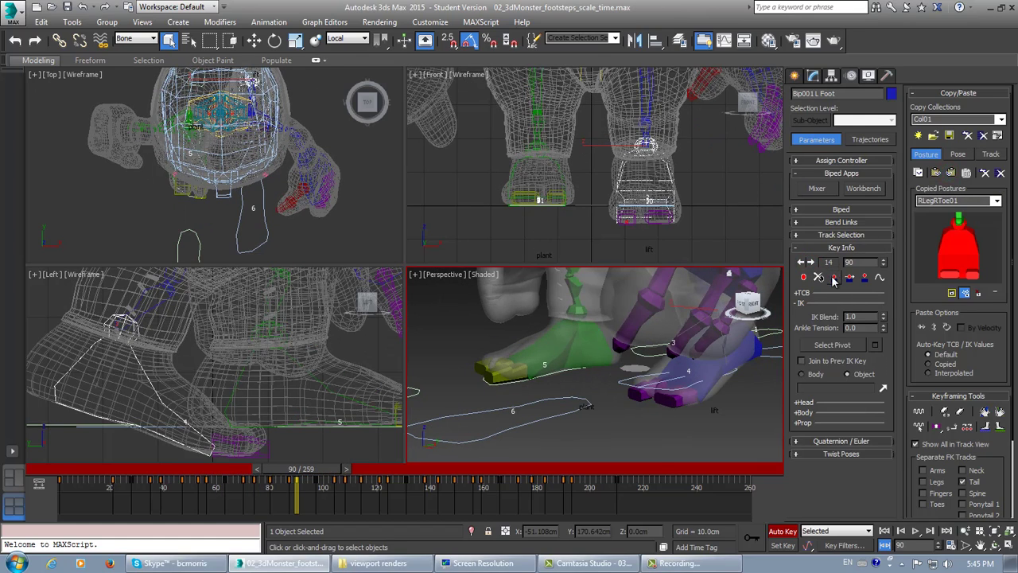
pyautogui.click(833, 278)
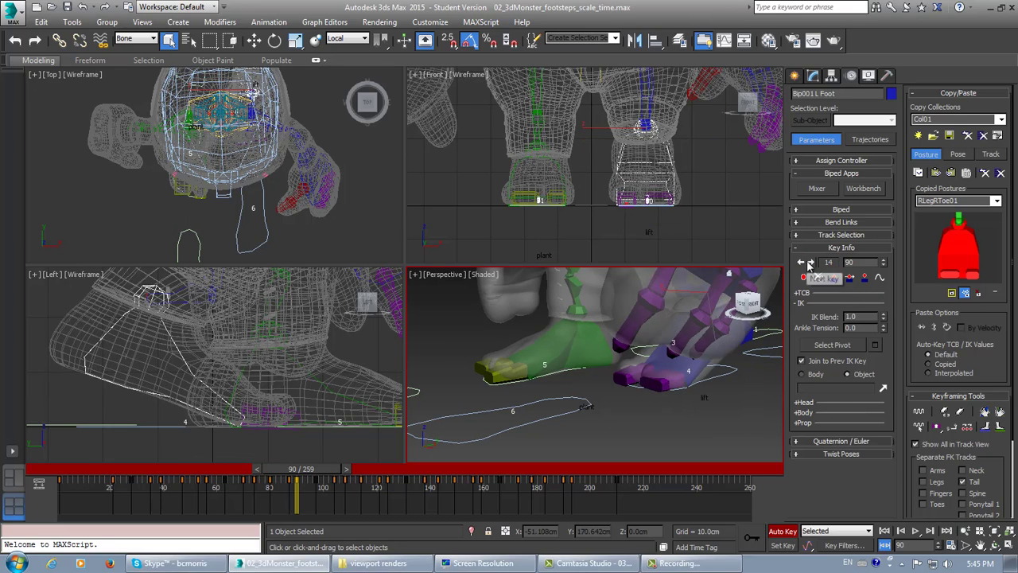
# Step: At the left foot's frame 124 lift key, paste the copied posture opposite and set a planted key
pyautogui.click(810, 263)
pyautogui.click(810, 262)
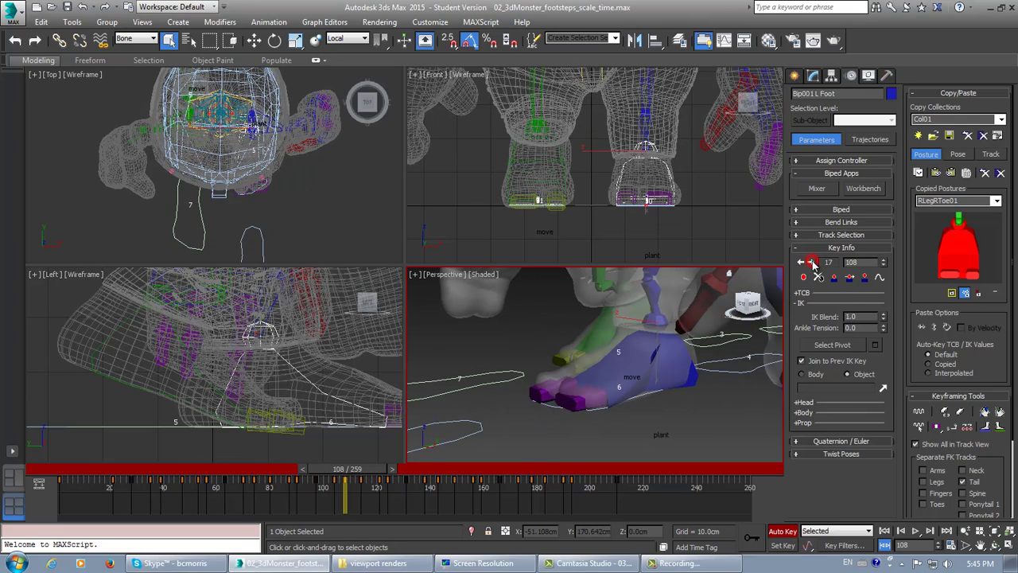
pyautogui.click(810, 262)
pyautogui.click(809, 263)
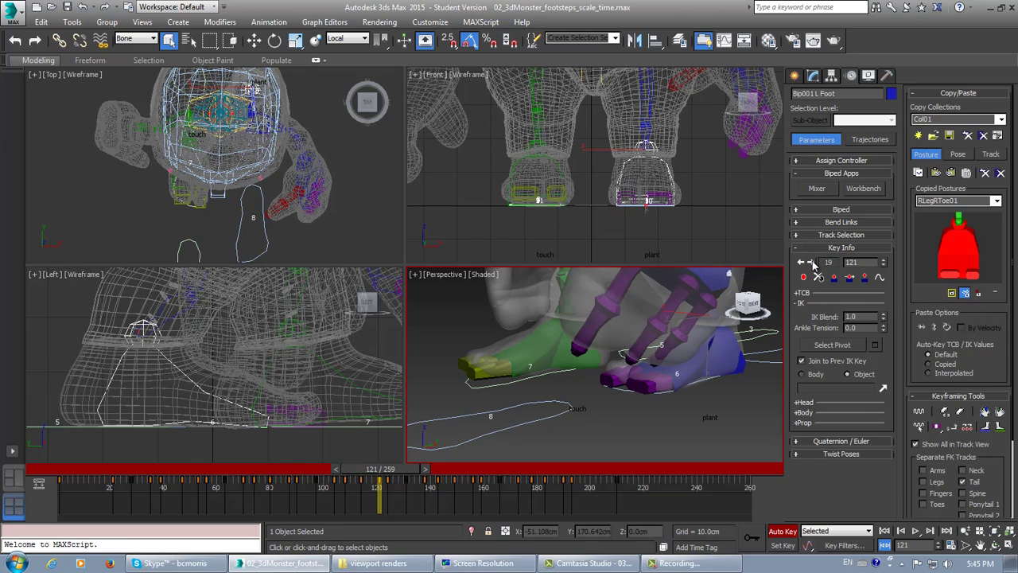
pyautogui.click(811, 263)
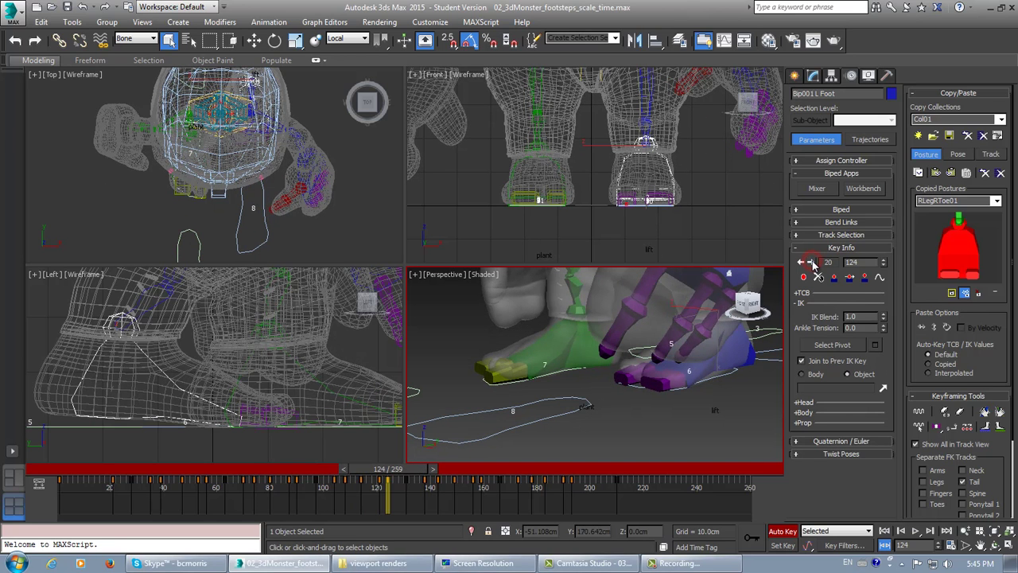
pyautogui.click(951, 174)
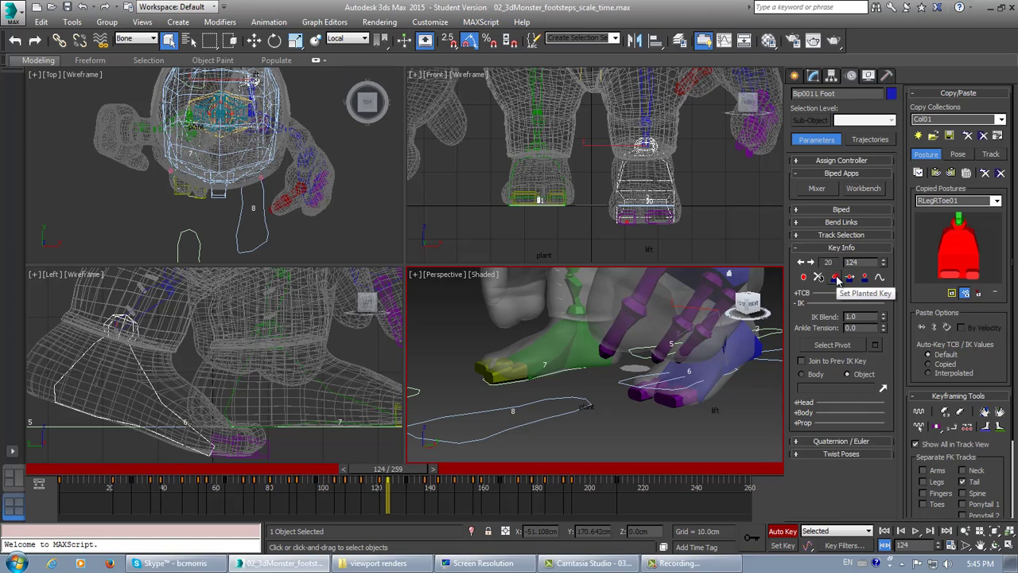
pyautogui.click(834, 278)
# Step: At the left foot's frame 159 lift key, paste the copied posture opposite and set a planted key
pyautogui.click(811, 263)
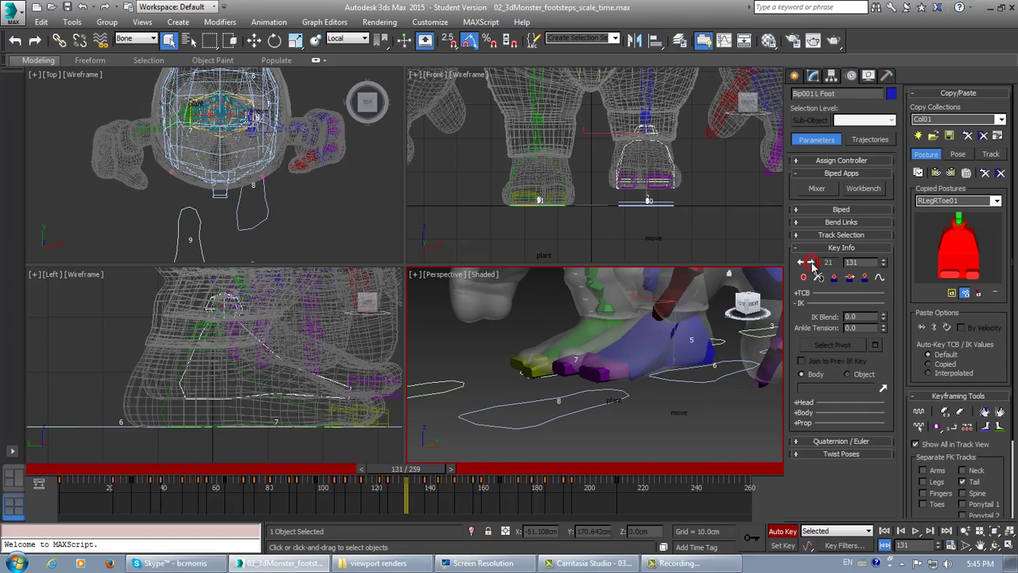
pyautogui.click(810, 263)
pyautogui.click(810, 264)
pyautogui.click(810, 263)
pyautogui.click(811, 263)
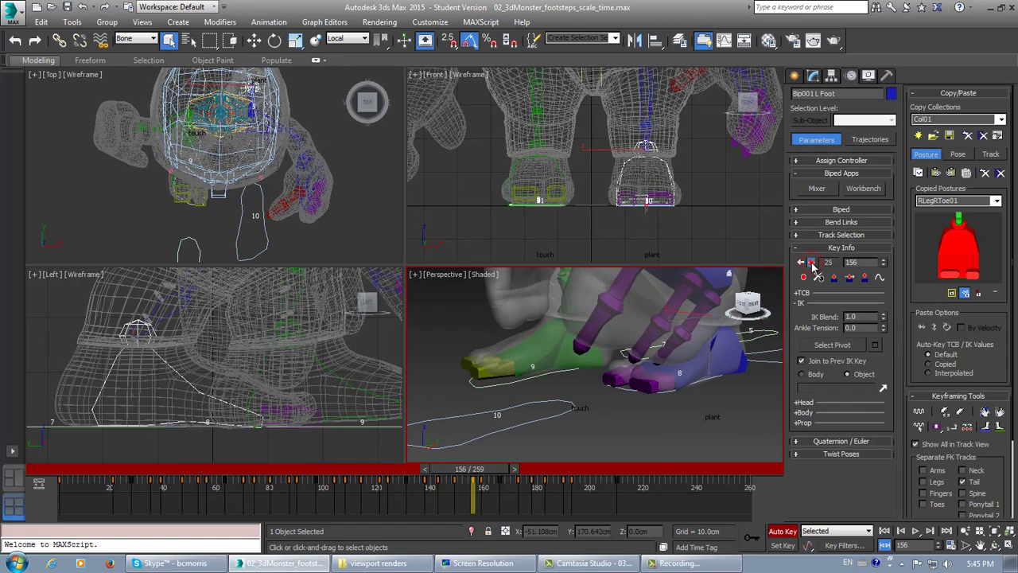
pyautogui.click(811, 263)
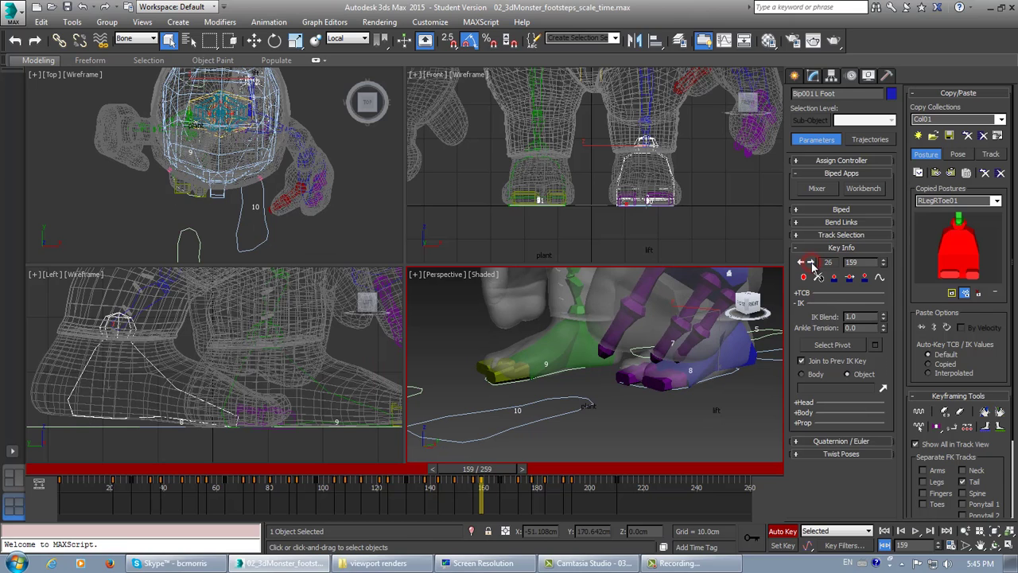
pyautogui.click(950, 173)
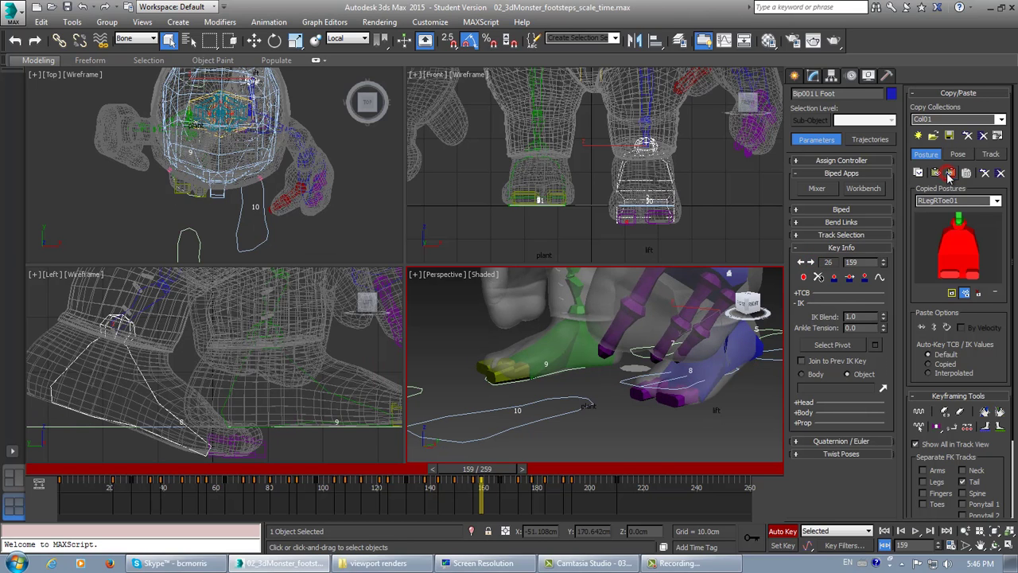
pyautogui.click(832, 278)
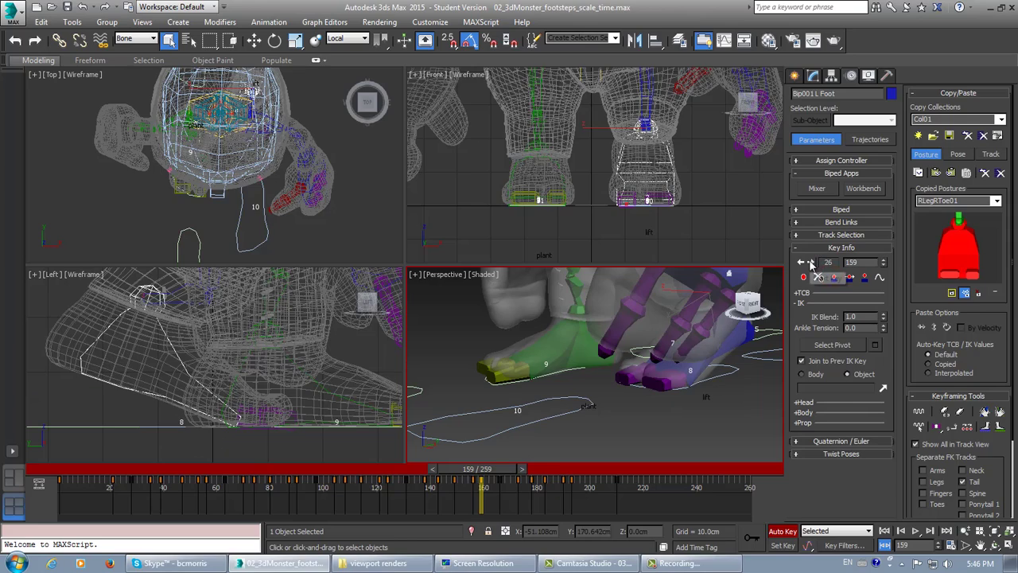
# Step: At the left foot's frame 193 lift key, paste the copied posture opposite and set a planted key
pyautogui.click(810, 263)
pyautogui.click(810, 263)
pyautogui.click(810, 263)
pyautogui.click(811, 263)
pyautogui.click(811, 263)
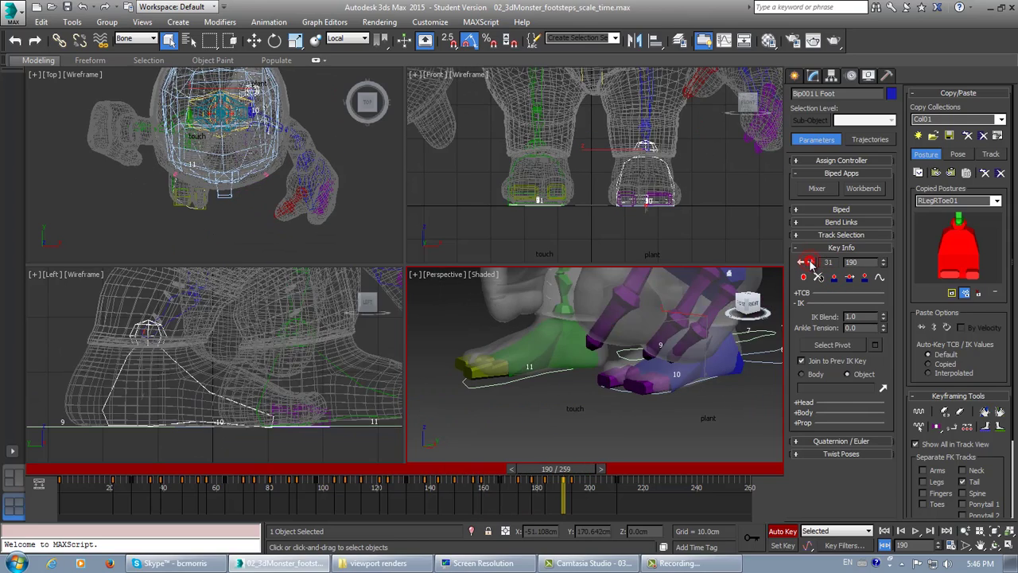
pyautogui.click(810, 263)
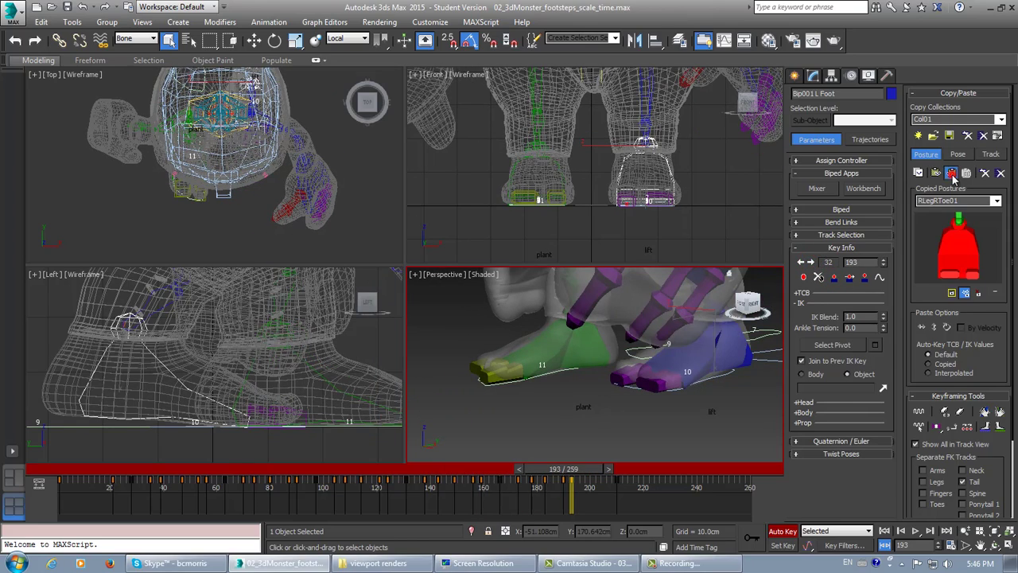
pyautogui.click(953, 174)
pyautogui.click(834, 277)
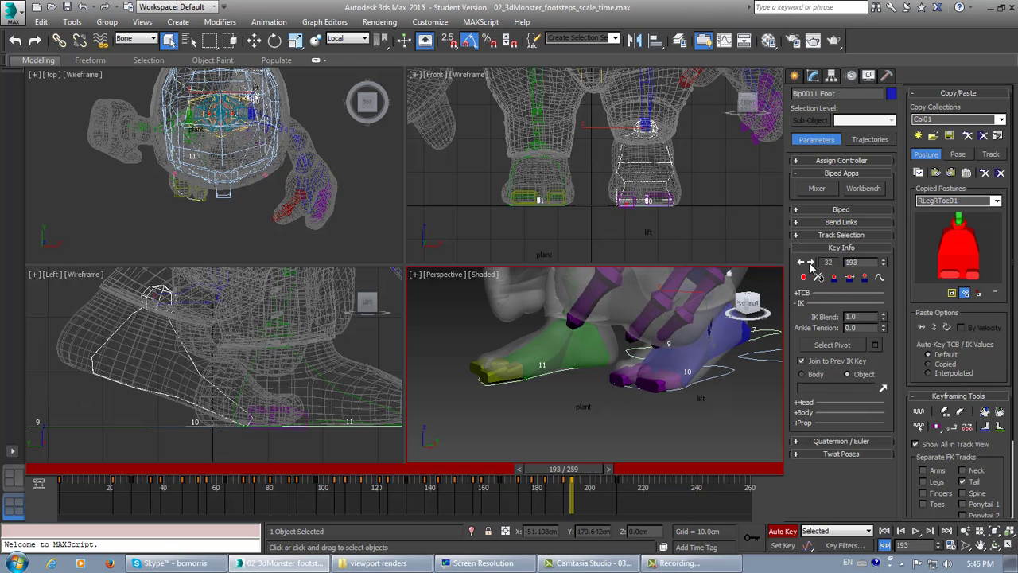
# Step: Play the walk animation from frame 1 with both feet in view, stop it, and return to the start
pyautogui.click(811, 263)
pyautogui.click(811, 263)
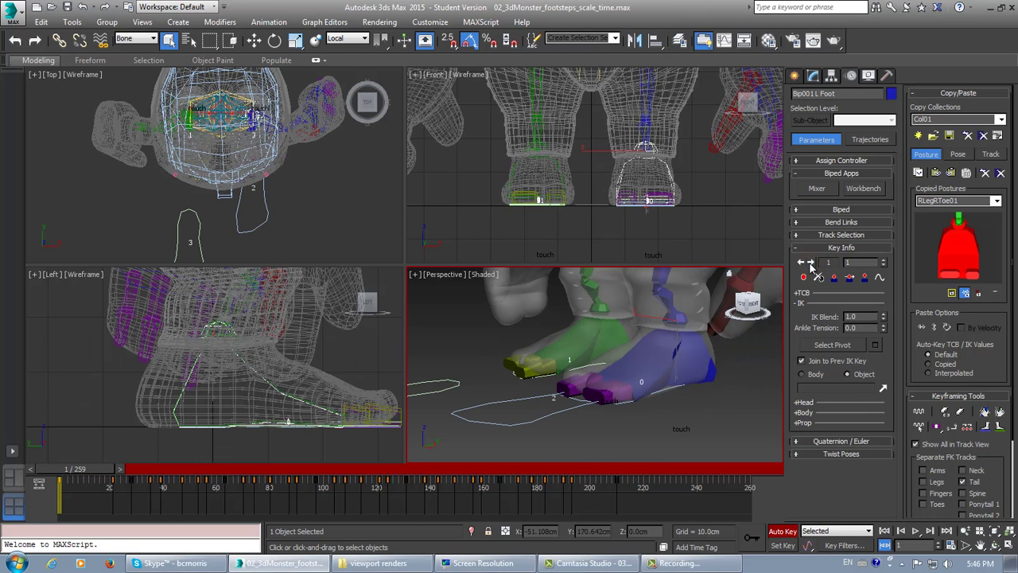
pyautogui.keyDown('alt'); pyautogui.moveTo(572, 397); pyautogui.dragTo(613, 396, button='middle'); pyautogui.keyUp('alt')
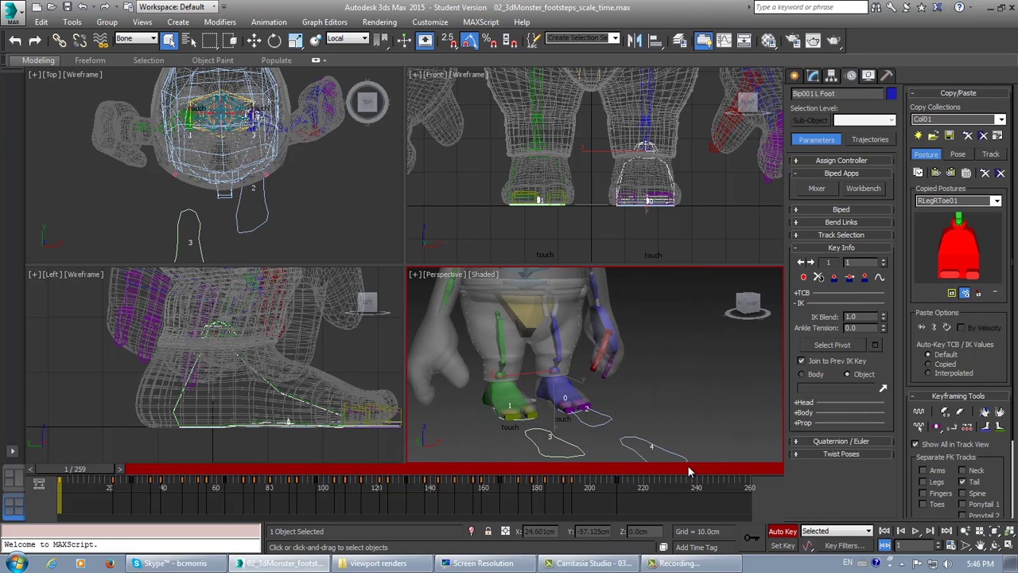
pyautogui.click(914, 530)
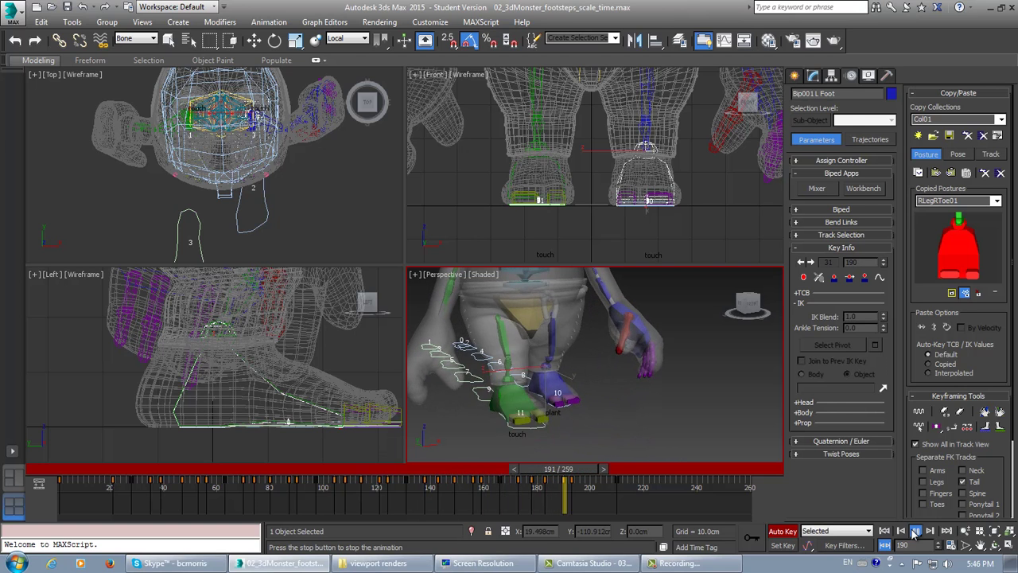
pyautogui.click(914, 531)
pyautogui.click(883, 531)
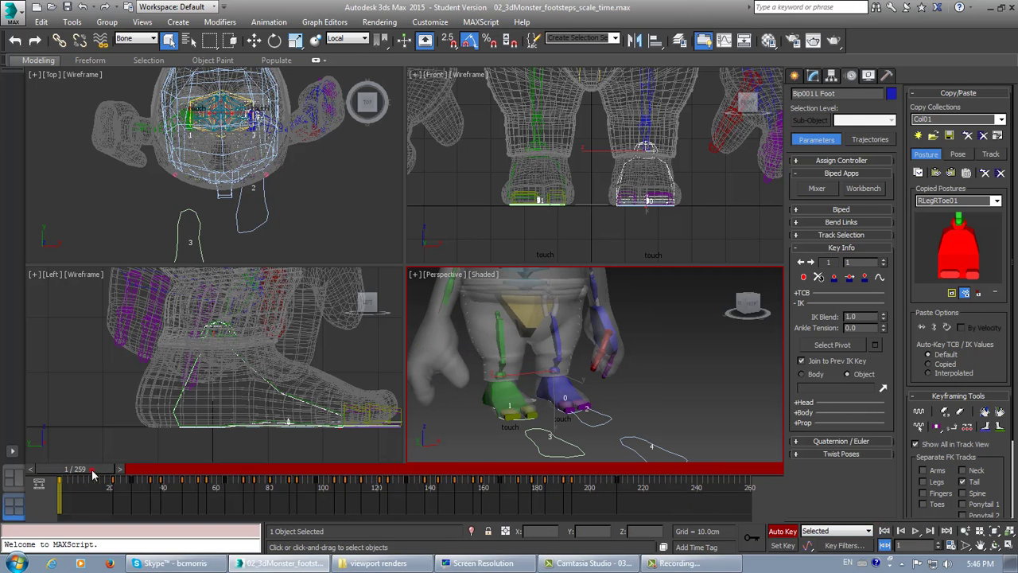
pyautogui.moveTo(92, 474); pyautogui.dragTo(59, 493)
pyautogui.press('q')
# Step: Go to the right foot's frame 53 touch key, select the foot together with its toes, and copy the posture
pyautogui.click(566, 397)
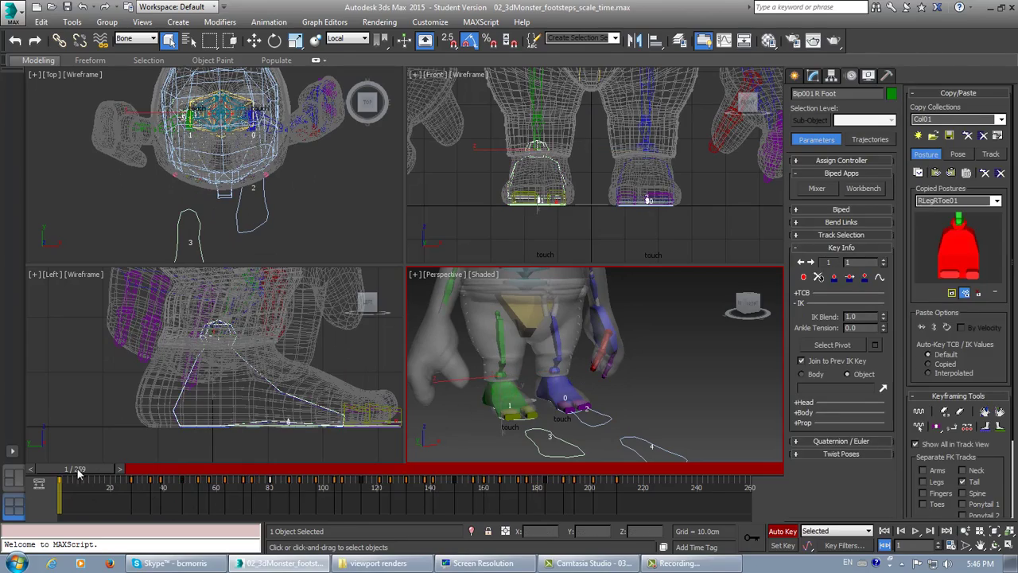
pyautogui.moveTo(81, 470); pyautogui.dragTo(139, 473)
pyautogui.moveTo(164, 474); pyautogui.dragTo(214, 487)
pyautogui.press('q')
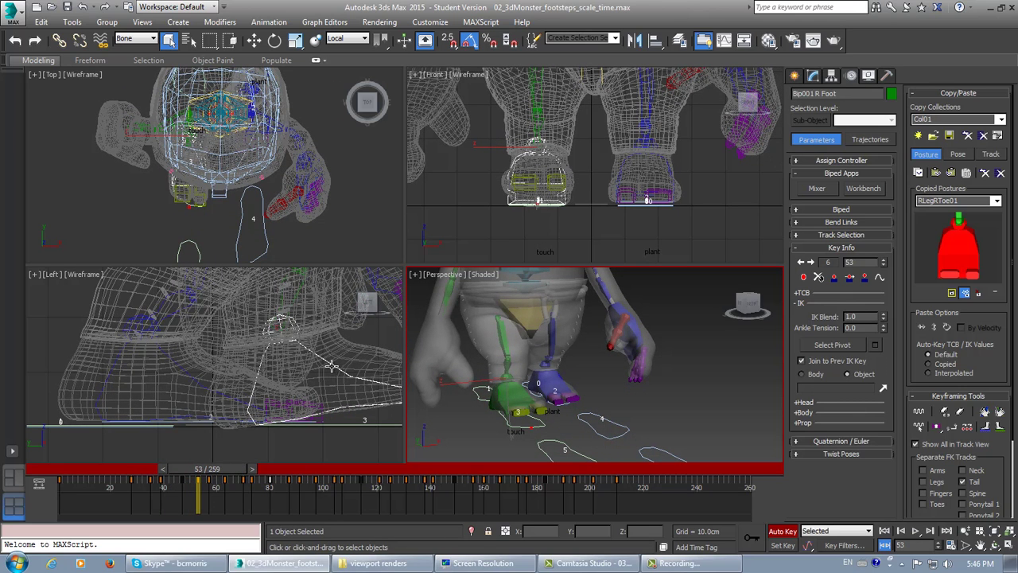
pyautogui.moveTo(330, 374); pyautogui.dragTo(263, 376, button='middle')
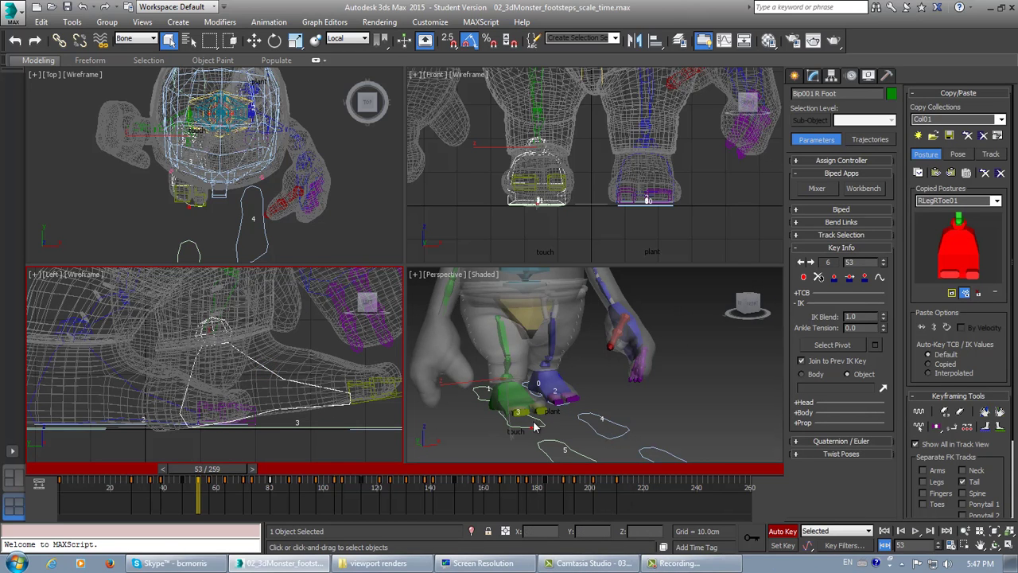
pyautogui.keyDown('alt'); pyautogui.moveTo(564, 433); pyautogui.dragTo(606, 419, button='middle'); pyautogui.keyUp('alt')
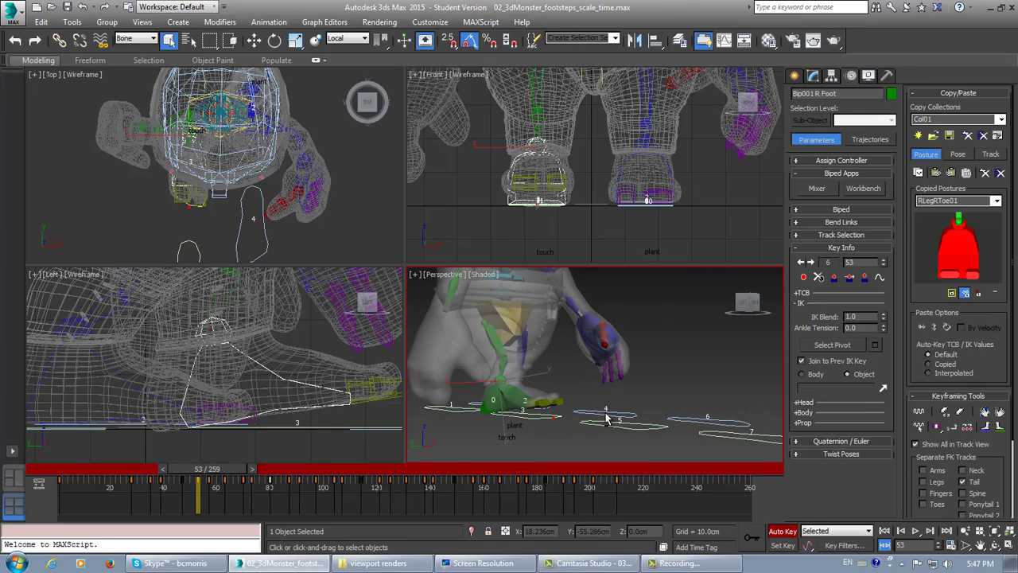
pyautogui.moveTo(216, 475)
pyautogui.mouseDown()
pyautogui.moveTo(304, 475)
pyautogui.moveTo(217, 470)
pyautogui.mouseUp()
pyautogui.moveTo(225, 475)
pyautogui.mouseDown()
pyautogui.moveTo(269, 474)
pyautogui.moveTo(213, 472)
pyautogui.moveTo(226, 469)
pyautogui.mouseUp()
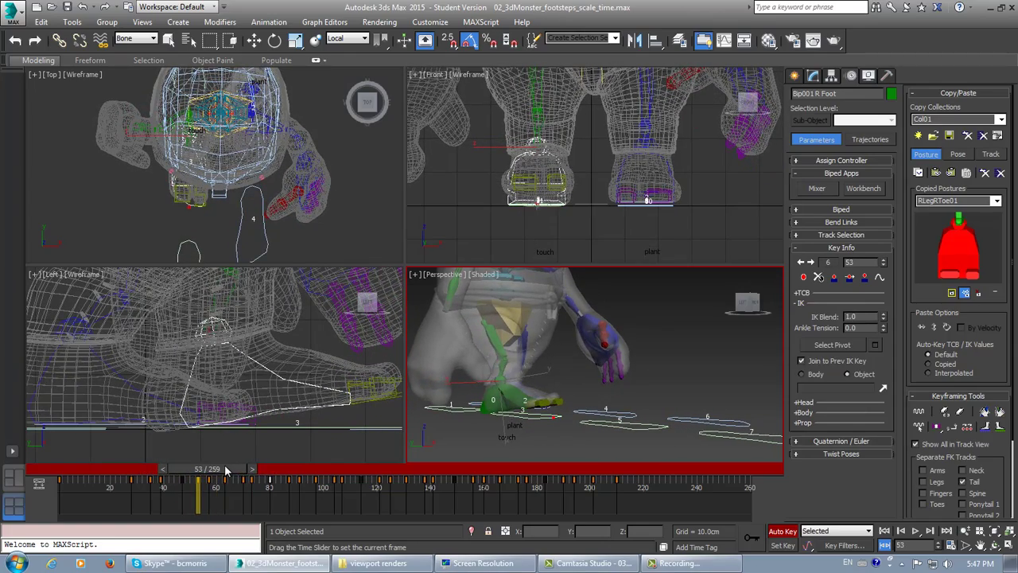
pyautogui.press('q')
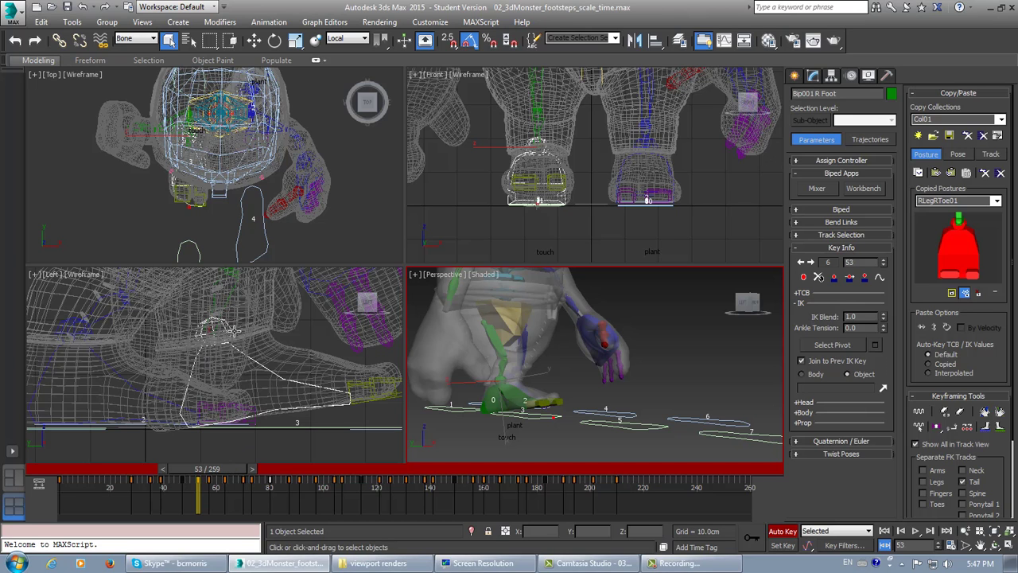
pyautogui.doubleClick(262, 367)
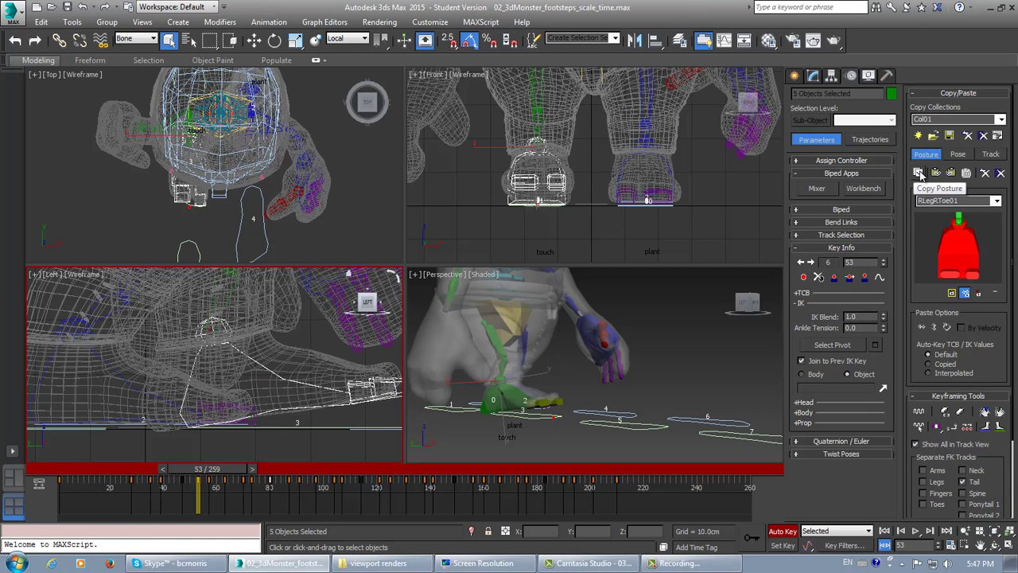
pyautogui.click(920, 174)
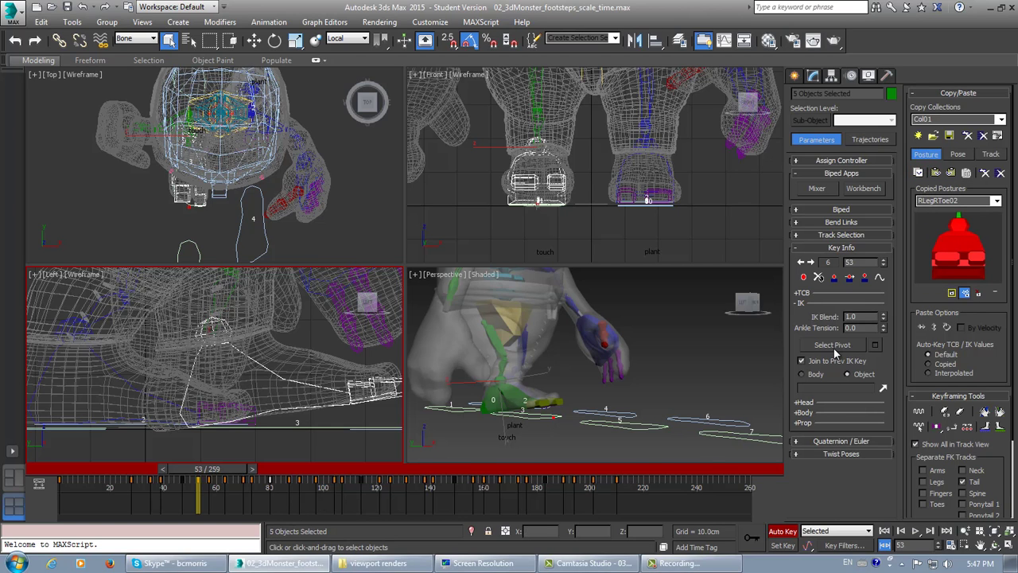
# Step: At the right foot's frame 87 touch key, paste the copied heel-strike posture and set a planted key
pyautogui.click(813, 263)
pyautogui.click(812, 262)
pyautogui.click(813, 263)
pyautogui.click(813, 263)
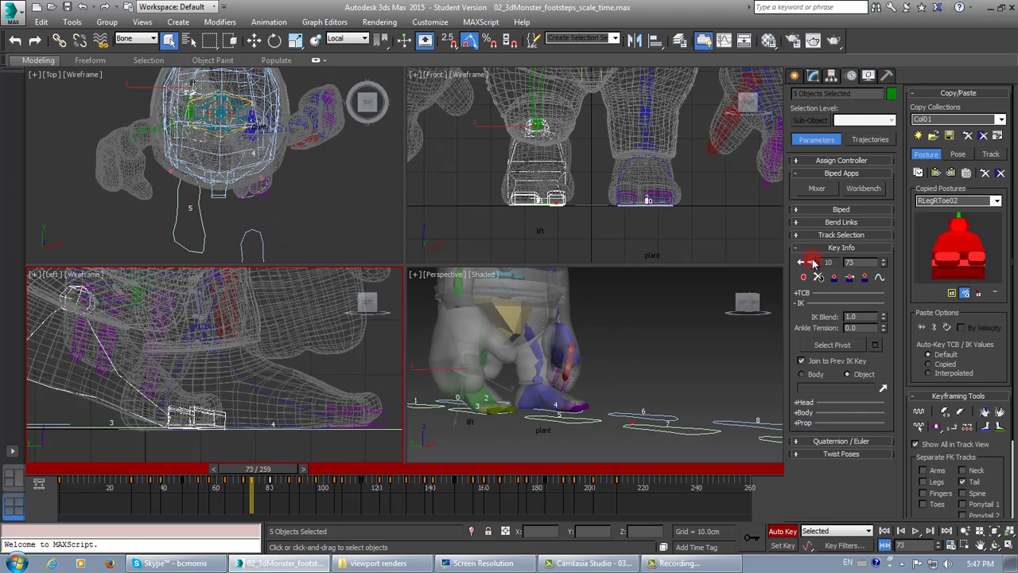
pyautogui.click(813, 263)
pyautogui.click(813, 263)
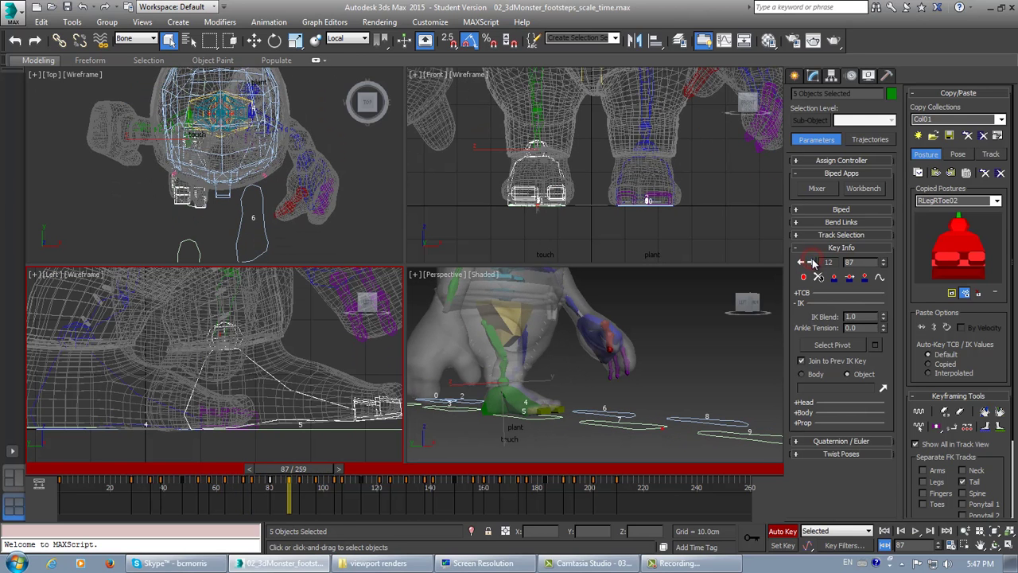
pyautogui.click(938, 173)
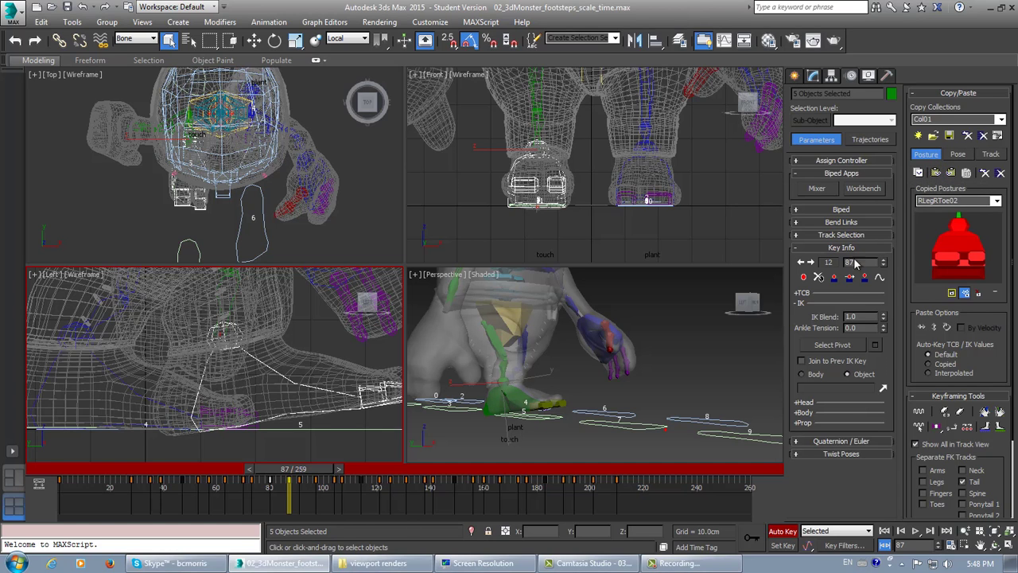
pyautogui.click(833, 279)
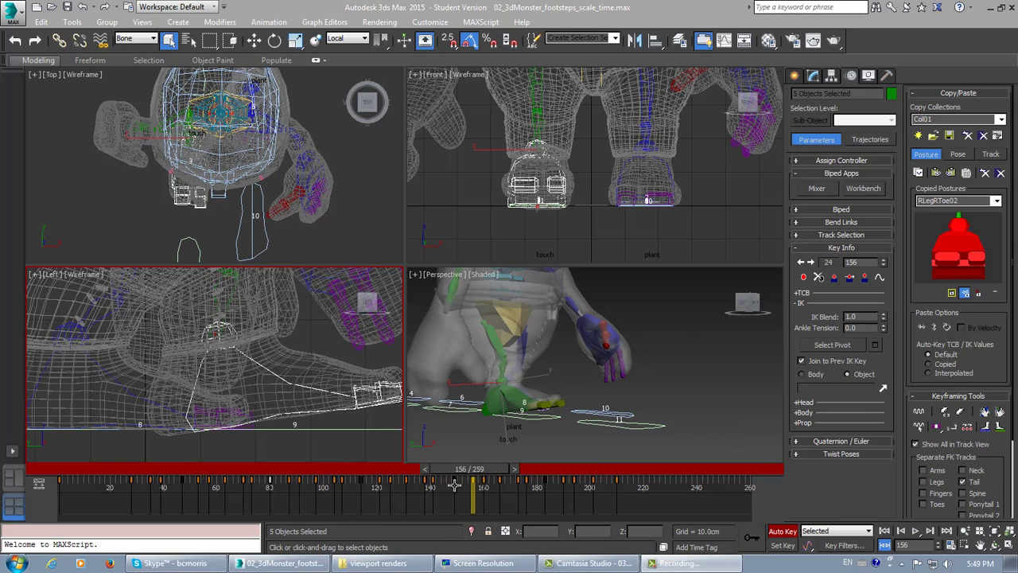
# Step: Select the left foot, paste the copied right foot touch posture opposite at its frame 35 touch key, and set a planted key
pyautogui.moveTo(480, 475); pyautogui.dragTo(141, 481)
pyautogui.press('q')
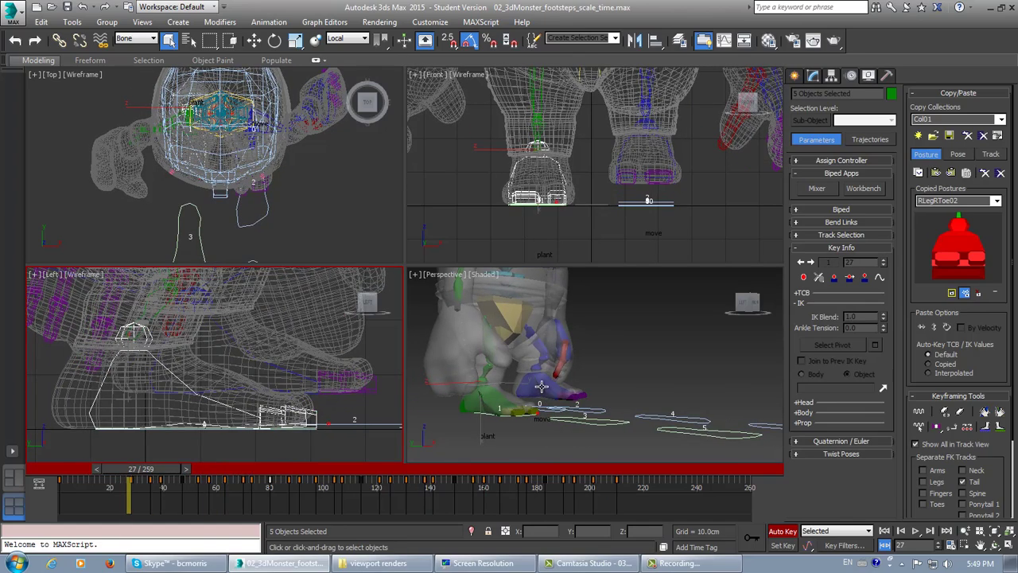
pyautogui.click(541, 385)
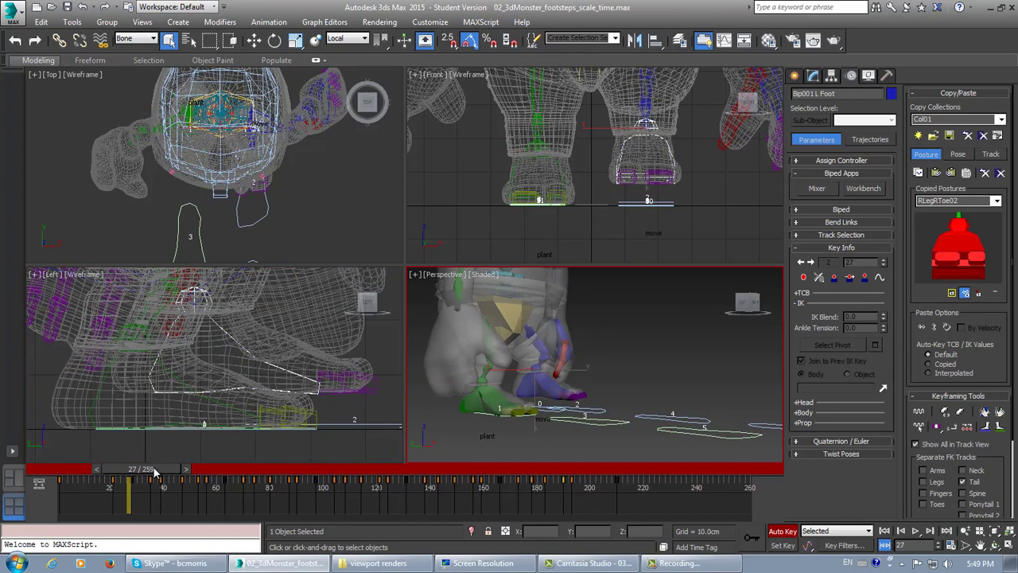
pyautogui.moveTo(155, 472); pyautogui.dragTo(173, 473)
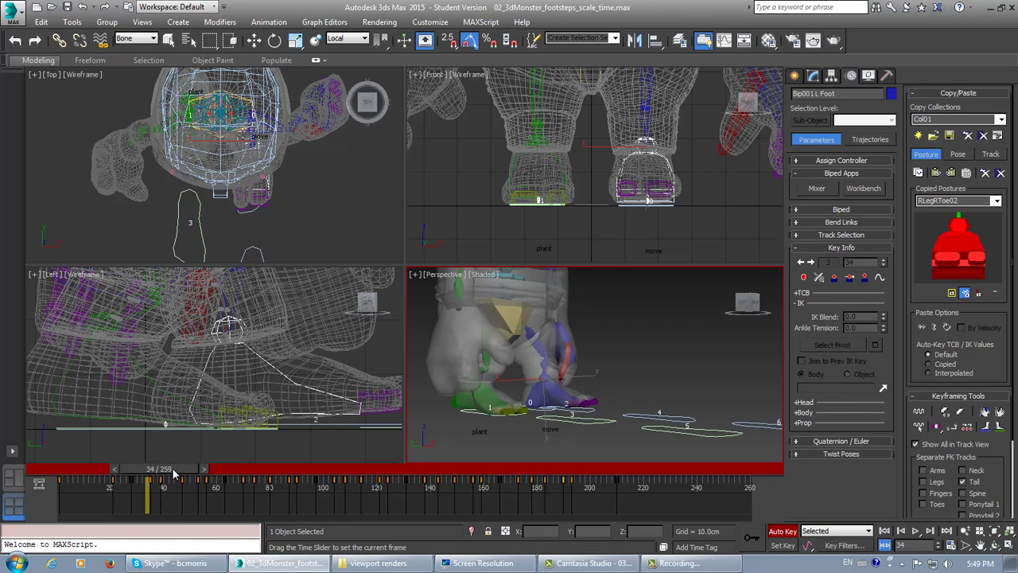
pyautogui.moveTo(173, 475); pyautogui.dragTo(176, 475)
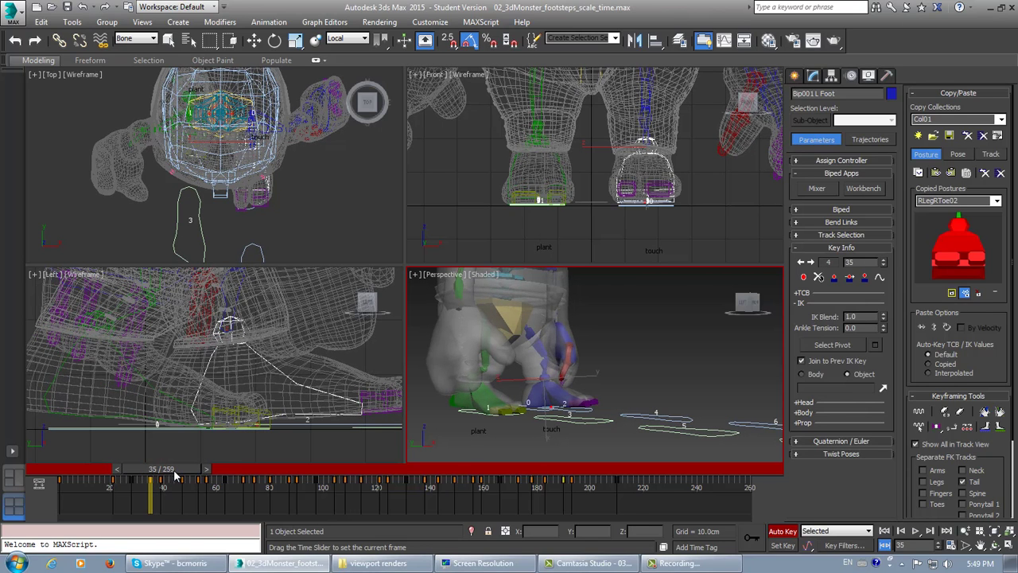
pyautogui.click(803, 263)
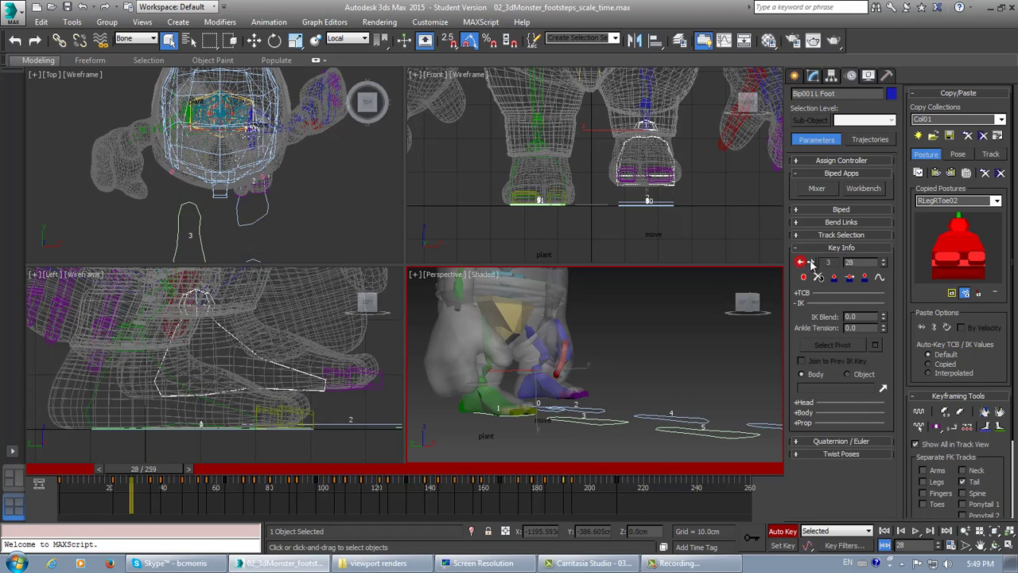
pyautogui.click(810, 262)
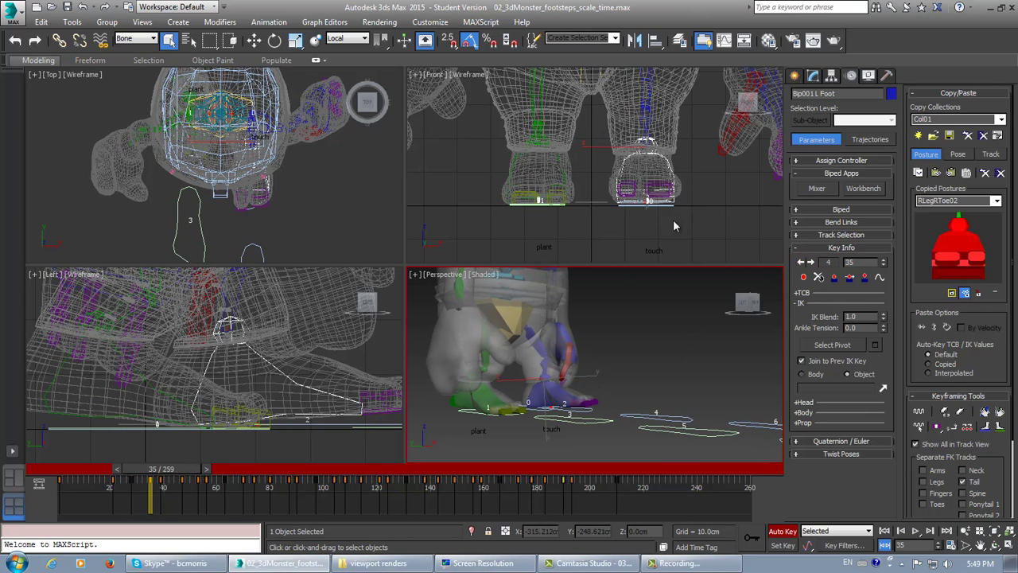
pyautogui.click(951, 174)
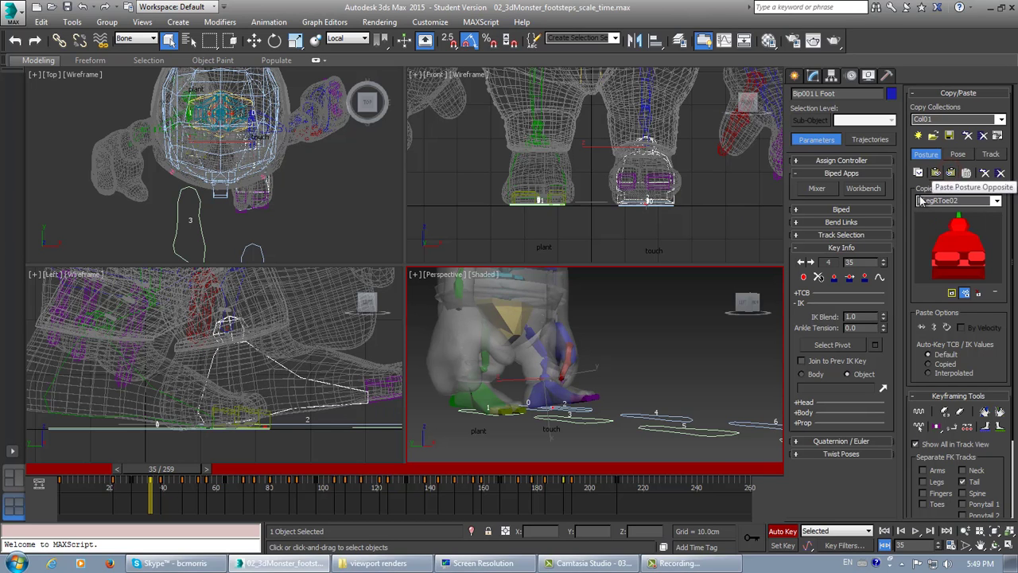
pyautogui.click(835, 281)
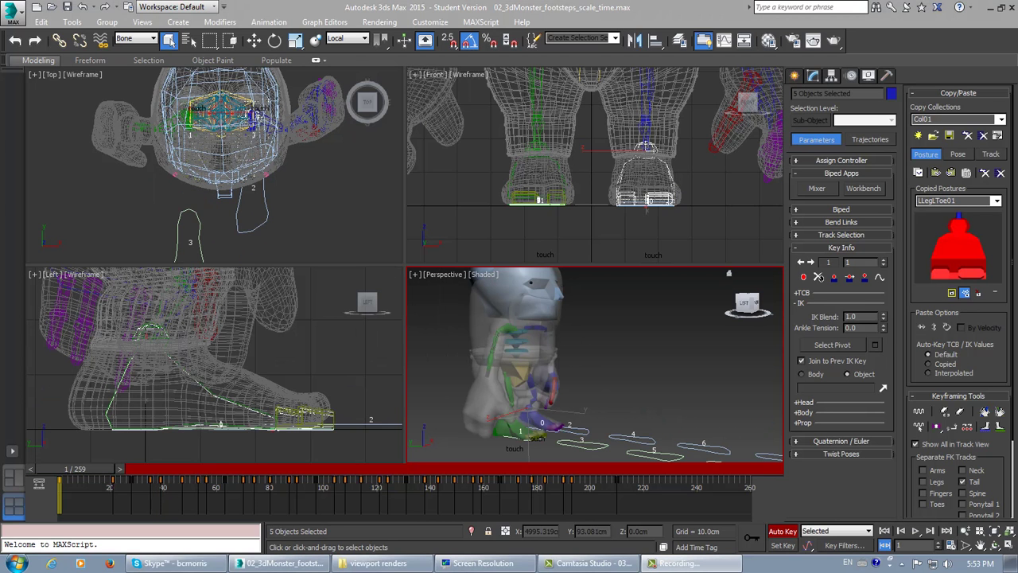
# Step: Maximize the perspective view and scrub the walk from frame 1 to about frame 71 to review the foot motion
pyautogui.moveTo(524, 376); pyautogui.dragTo(507, 375, button='middle')
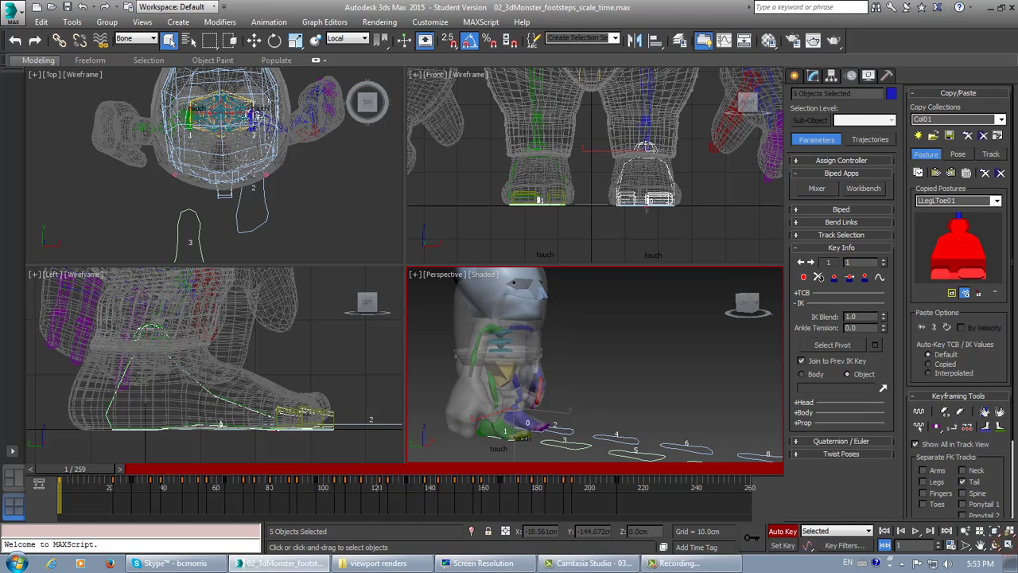
pyautogui.click(1008, 545)
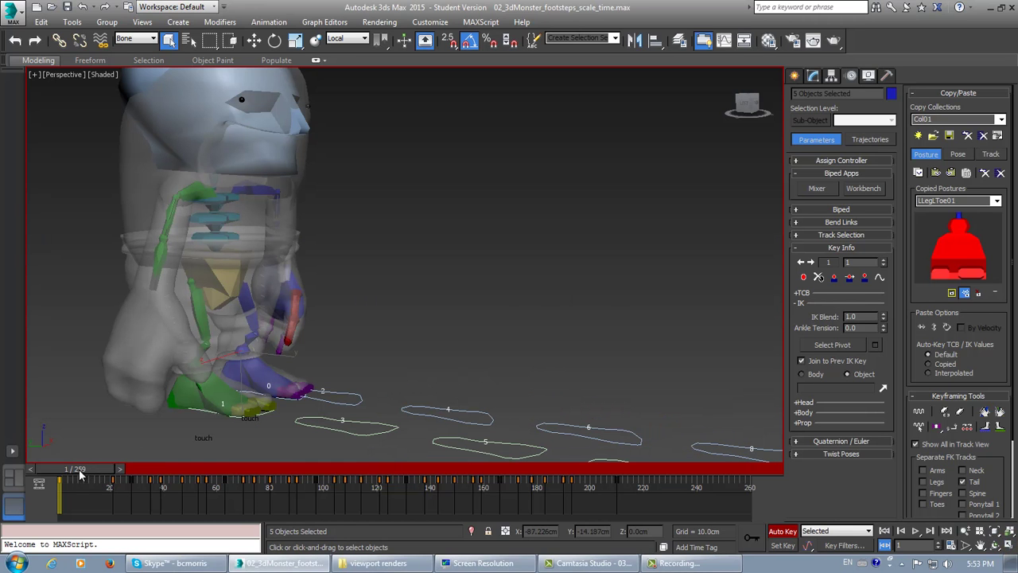
pyautogui.moveTo(79, 469); pyautogui.dragTo(257, 470)
pyautogui.press('q')
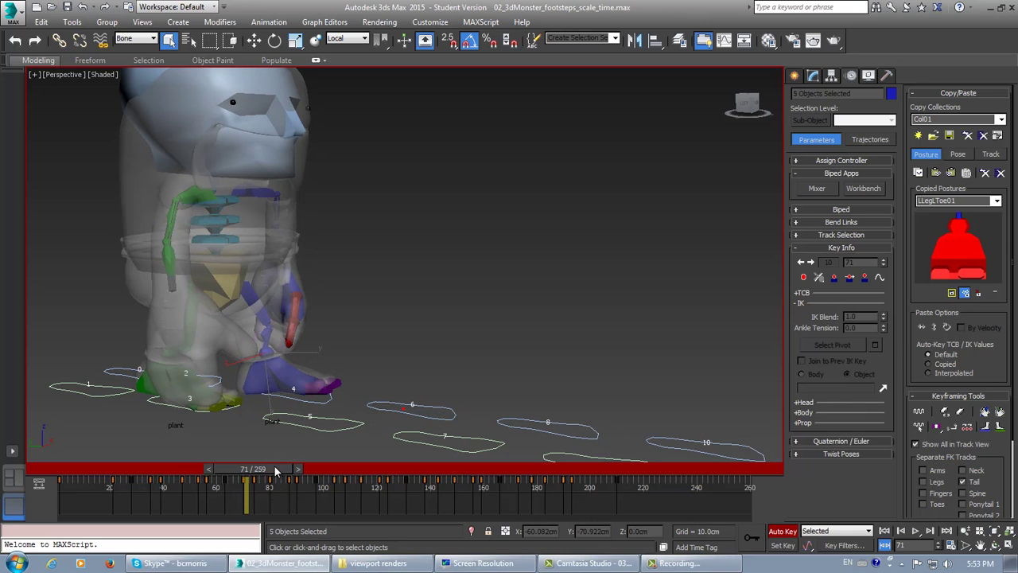
# Step: Select the right foot and go to its key at frame 35, just before the lift
pyautogui.moveTo(276, 470); pyautogui.dragTo(111, 470)
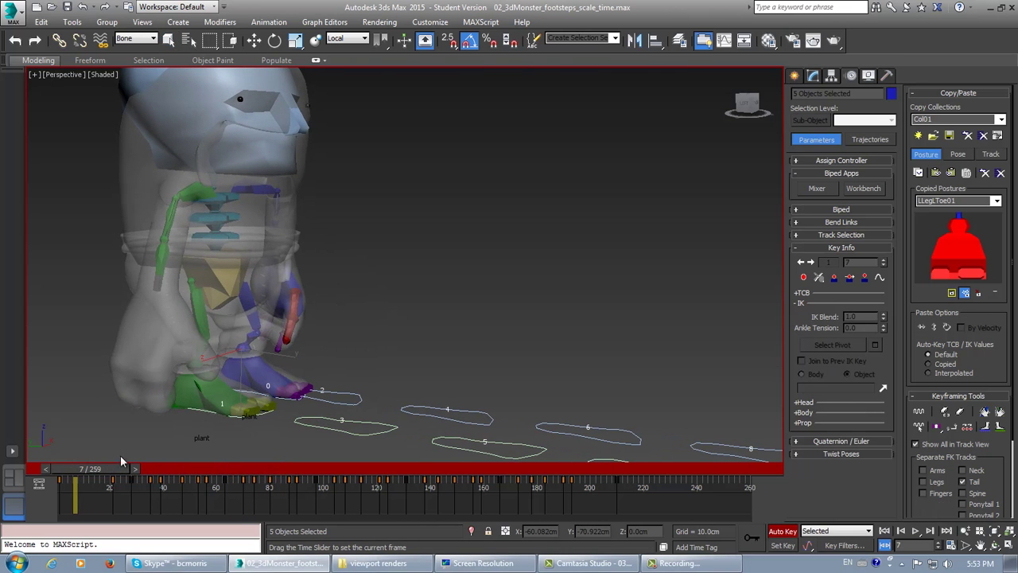
pyautogui.click(202, 389)
pyautogui.scroll(5, 388, 357)
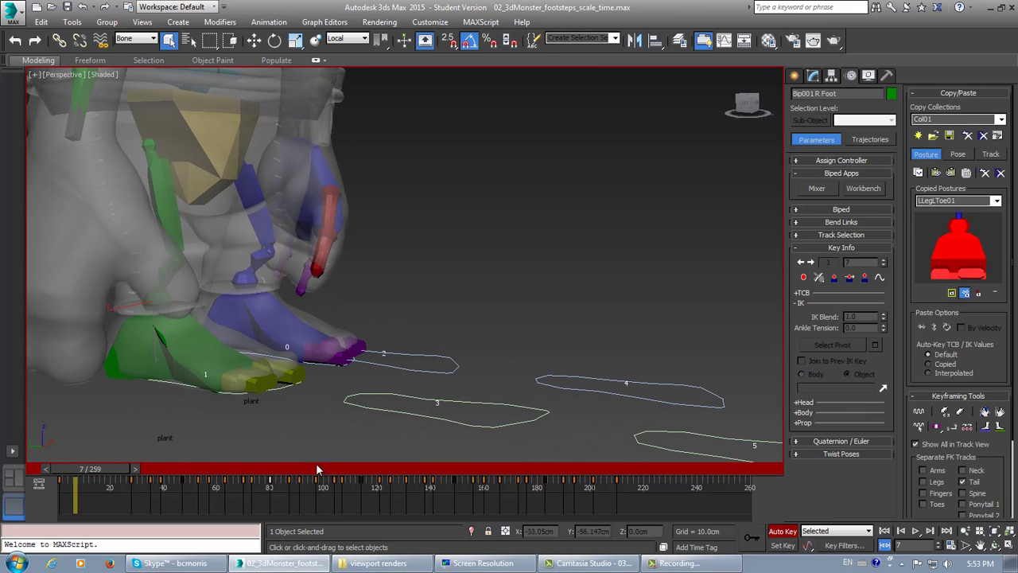
pyautogui.moveTo(101, 470); pyautogui.dragTo(177, 483)
pyautogui.keyDown('alt'); pyautogui.moveTo(238, 405); pyautogui.dragTo(201, 480, button='middle'); pyautogui.keyUp('alt')
pyautogui.scroll(3, 248, 400)
pyautogui.scroll(2, 277, 393)
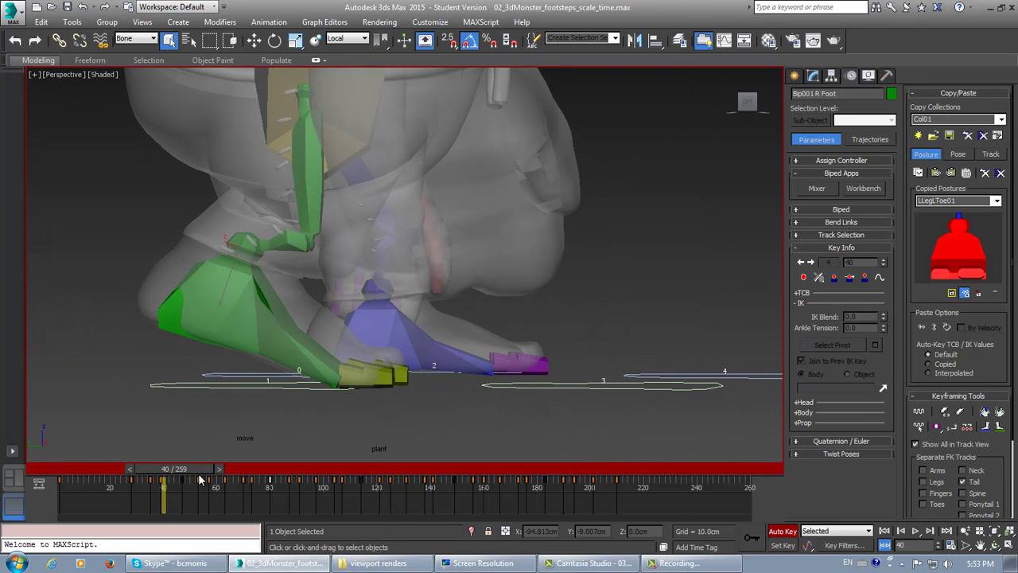
pyautogui.click(802, 263)
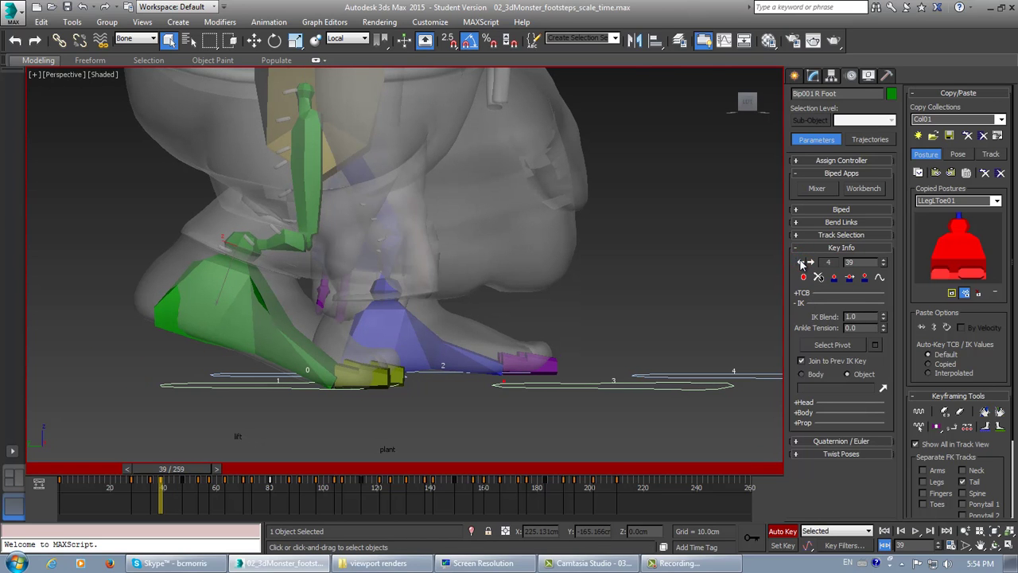
pyautogui.click(801, 262)
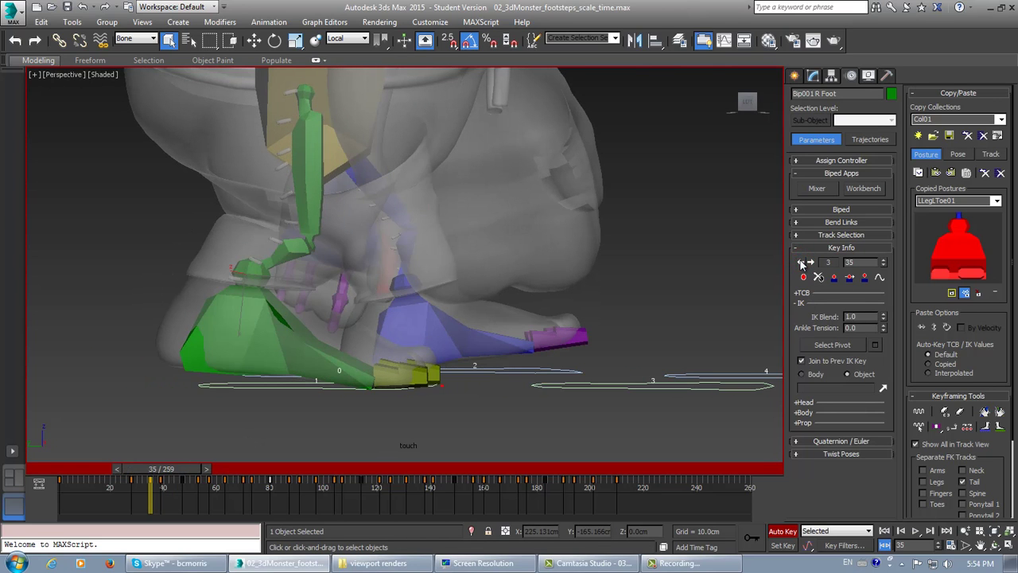
pyautogui.keyDown('alt'); pyautogui.moveTo(604, 335); pyautogui.dragTo(609, 285, button='middle'); pyautogui.keyUp('alt')
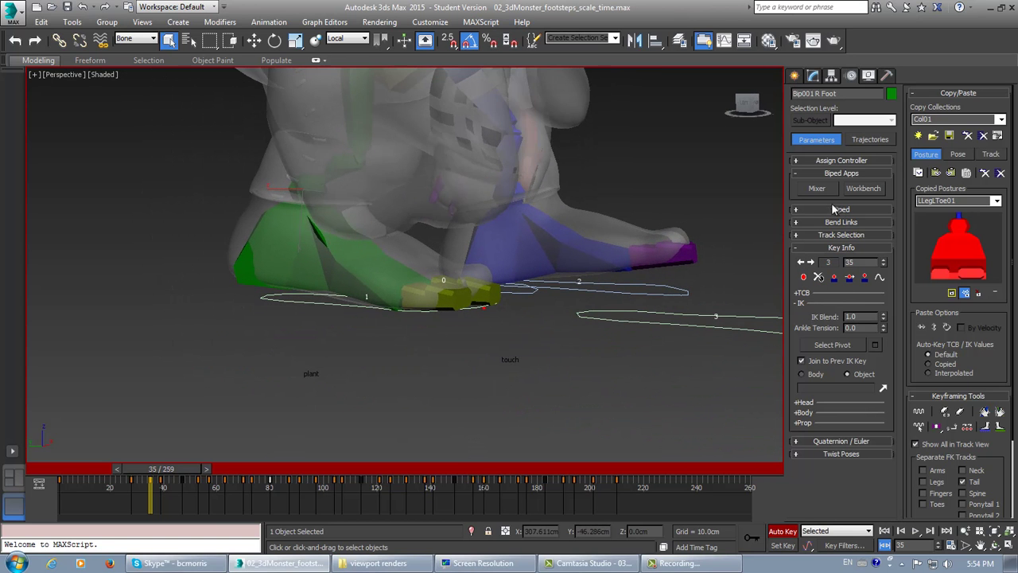
# Step: Select the right foot together with its toes and copy their posture at frame 35
pyautogui.doubleClick(277, 229)
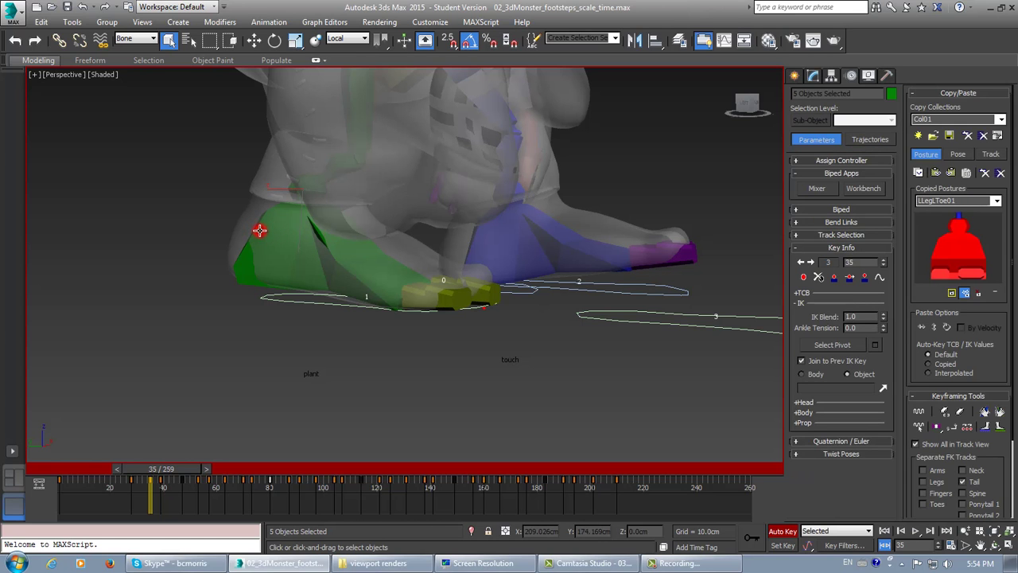
pyautogui.click(1009, 546)
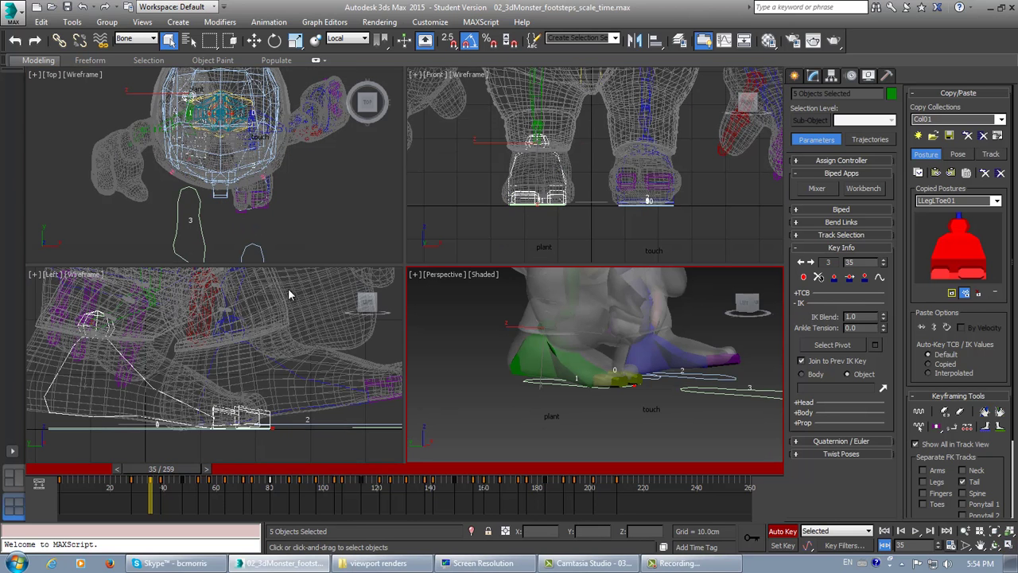
pyautogui.click(56, 402)
pyautogui.hotkey('ctrl', 'z')
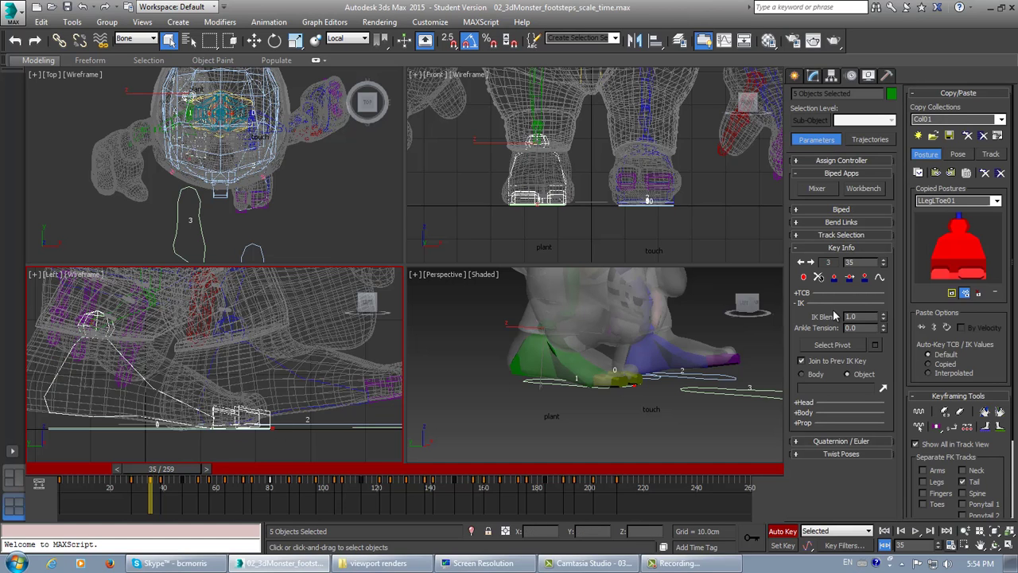
pyautogui.click(919, 174)
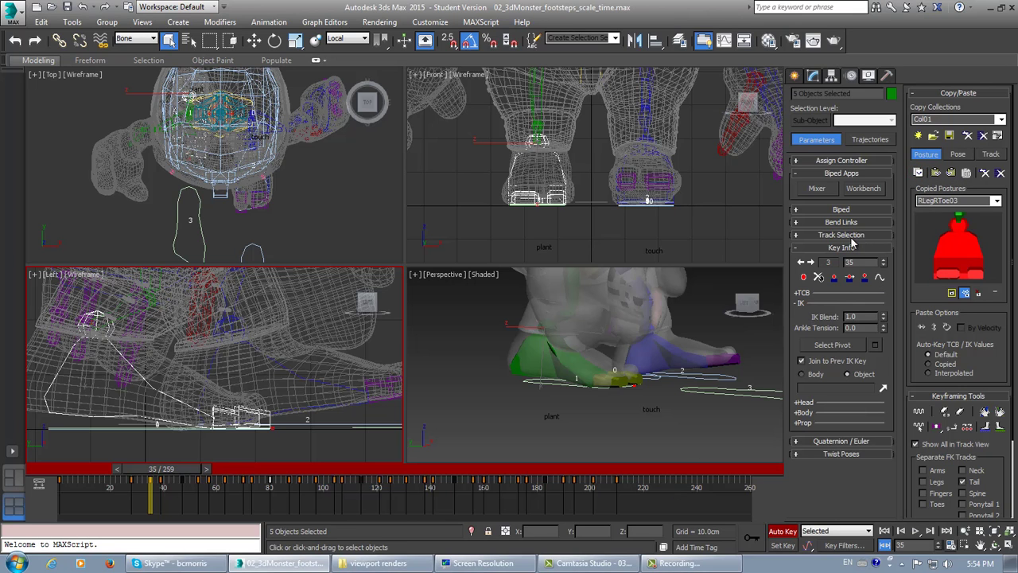
# Step: Step through the right foot's keys between frames 35 and 70 to compare its lift, move, touch and planted poses
pyautogui.click(811, 262)
pyautogui.click(811, 263)
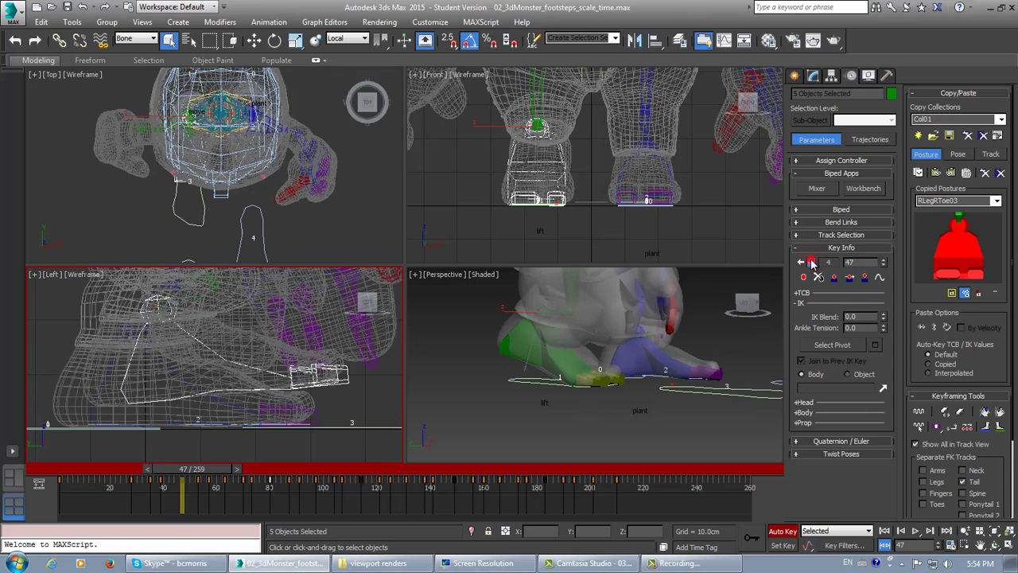
pyautogui.click(812, 263)
pyautogui.click(811, 263)
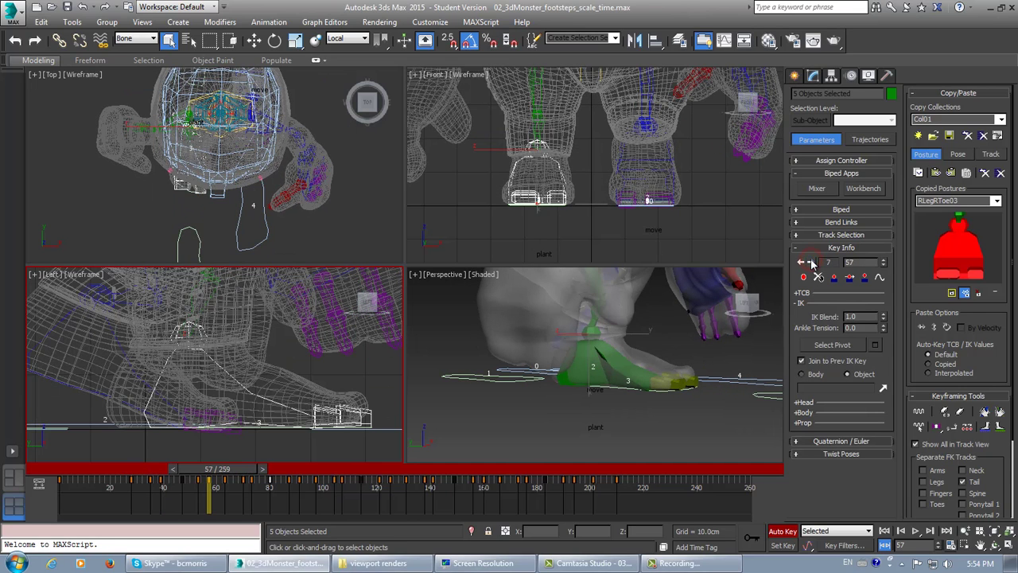
pyautogui.moveTo(268, 346); pyautogui.dragTo(309, 317, button='middle')
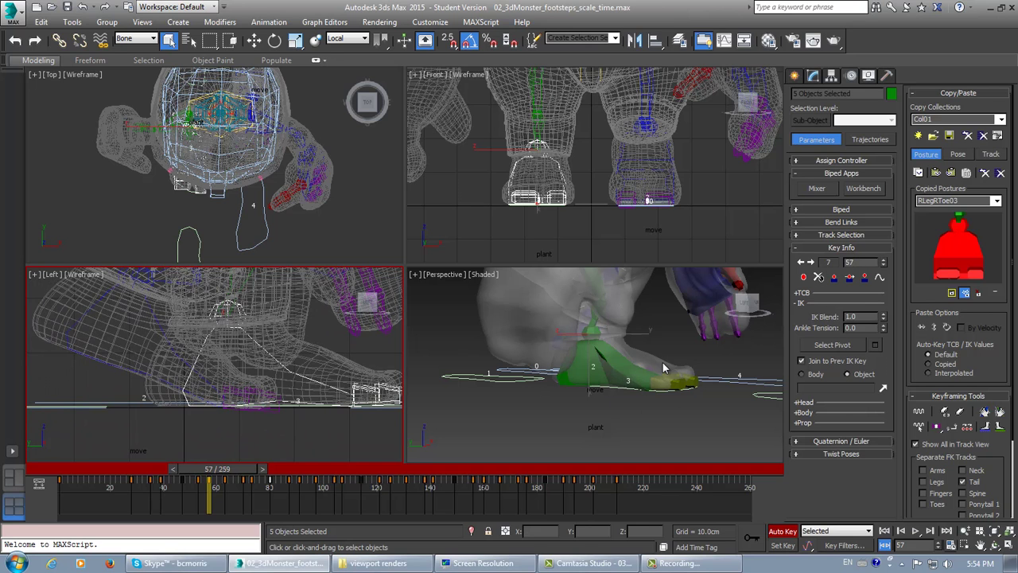
pyautogui.keyDown('alt'); pyautogui.moveTo(662, 362); pyautogui.dragTo(700, 354, button='middle'); pyautogui.keyUp('alt')
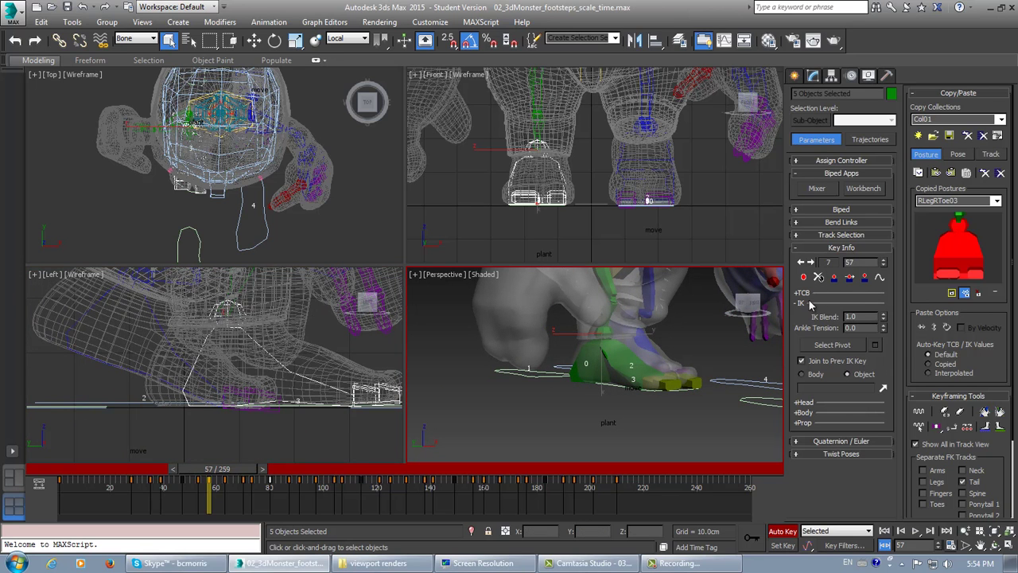
pyautogui.click(801, 263)
pyautogui.click(801, 263)
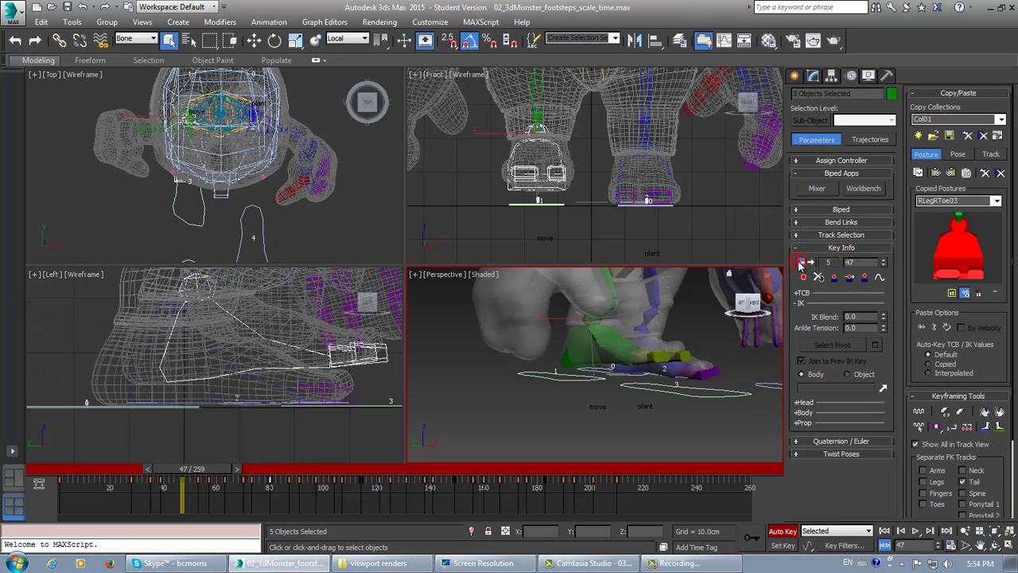
pyautogui.click(801, 263)
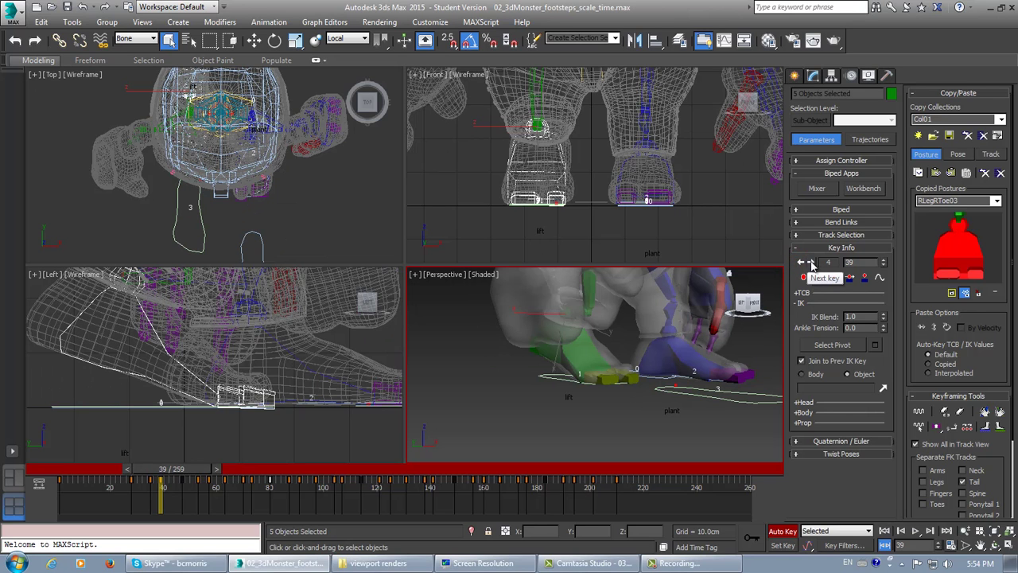
pyautogui.click(811, 262)
pyautogui.click(811, 262)
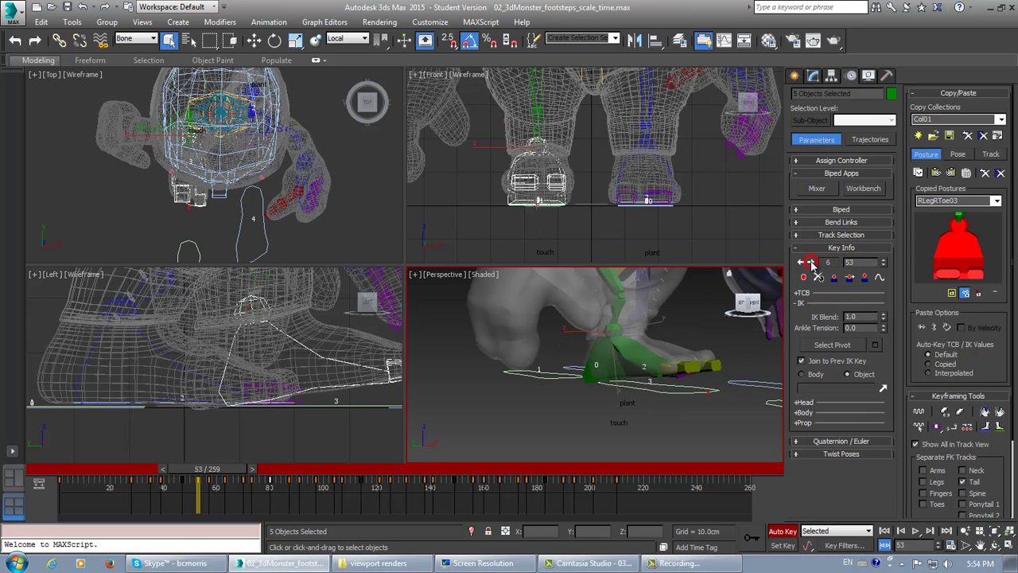
pyautogui.click(810, 263)
pyautogui.click(811, 262)
pyautogui.click(811, 263)
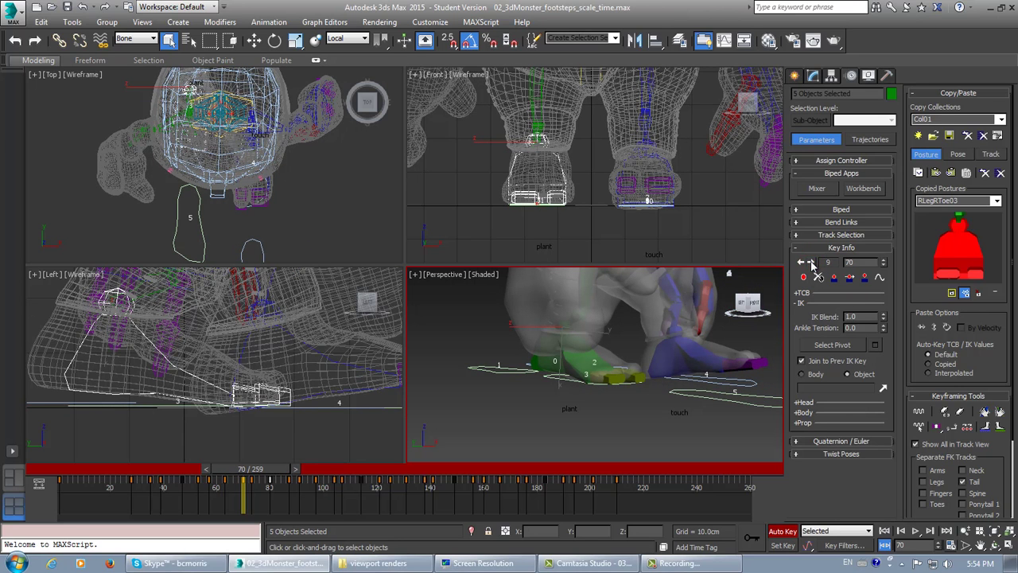
# Step: Select the left foot together with its toes and go back to its key at frame 53, before the lift
pyautogui.click(674, 351)
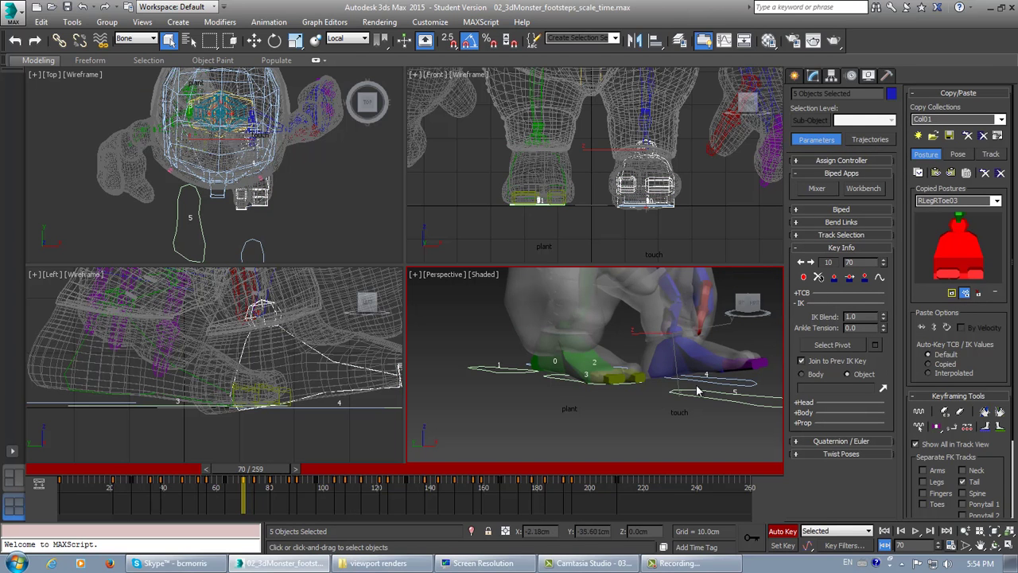
pyautogui.keyDown('alt'); pyautogui.moveTo(700, 391); pyautogui.dragTo(530, 388, button='middle'); pyautogui.keyUp('alt')
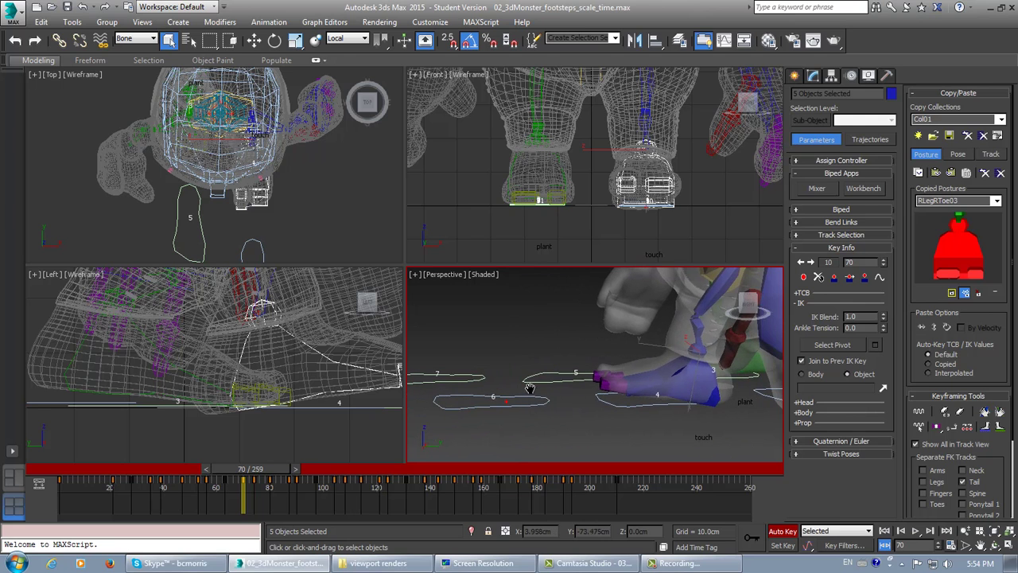
pyautogui.click(801, 262)
pyautogui.click(800, 263)
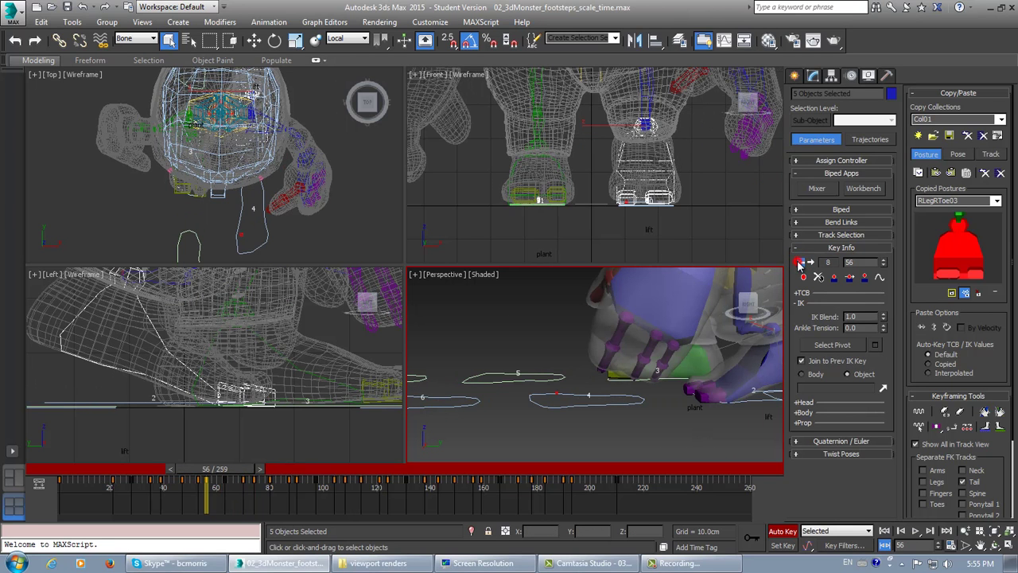
pyautogui.click(801, 262)
pyautogui.keyDown('alt'); pyautogui.moveTo(584, 405); pyautogui.dragTo(612, 402, button='middle'); pyautogui.keyUp('alt')
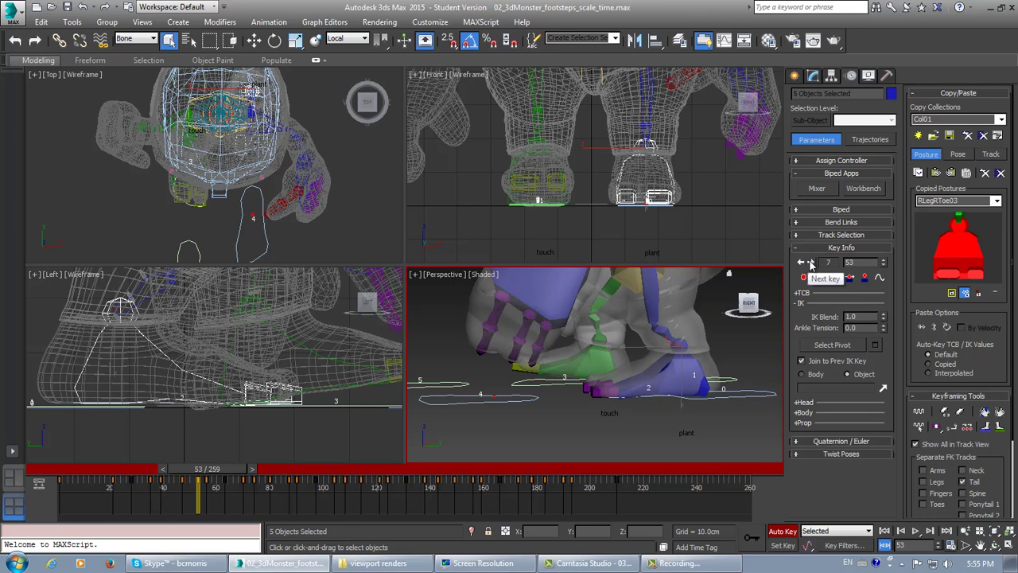
# Step: At the left foot's frame 53 key, paste the copied right foot posture opposite and set a planted key
pyautogui.click(809, 263)
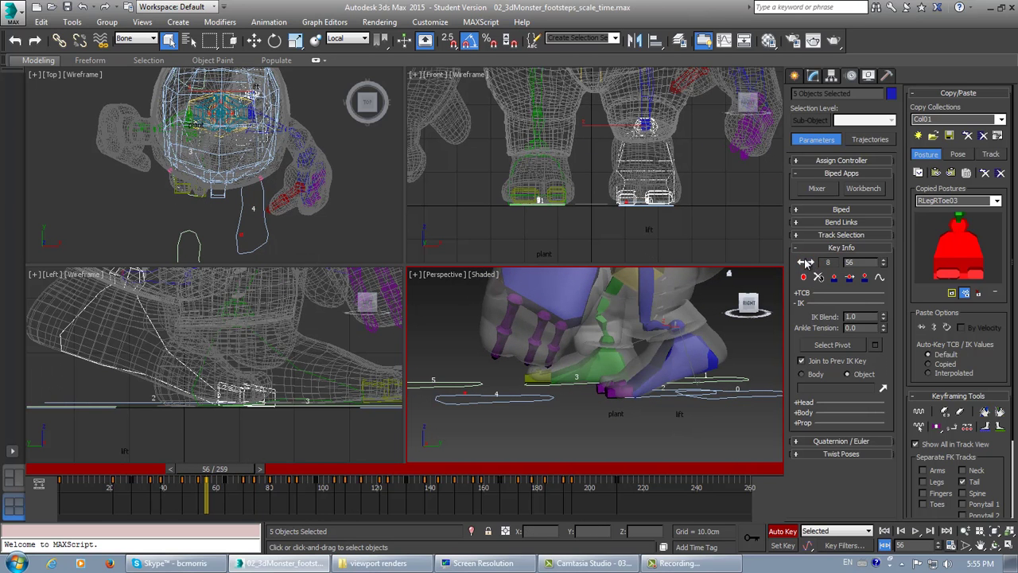
pyautogui.keyDown('alt'); pyautogui.moveTo(637, 390); pyautogui.dragTo(705, 385, button='middle'); pyautogui.keyUp('alt')
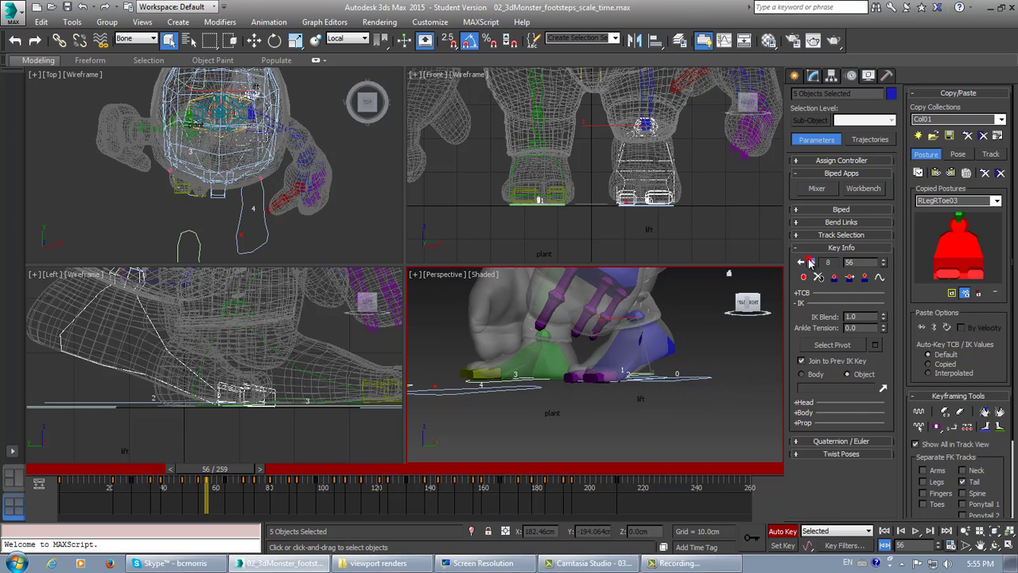
pyautogui.click(810, 263)
pyautogui.click(799, 263)
pyautogui.click(800, 262)
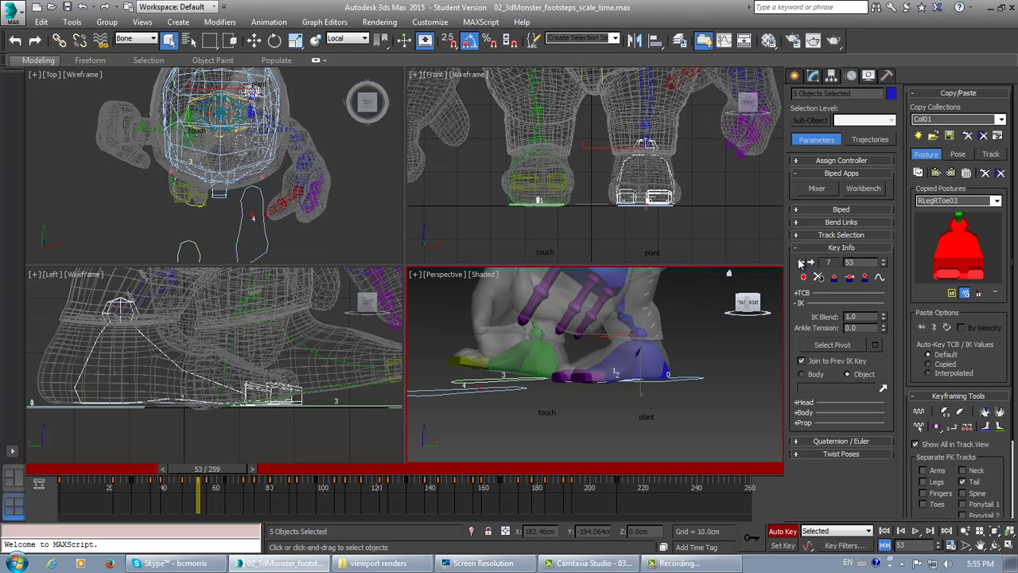
pyautogui.click(952, 174)
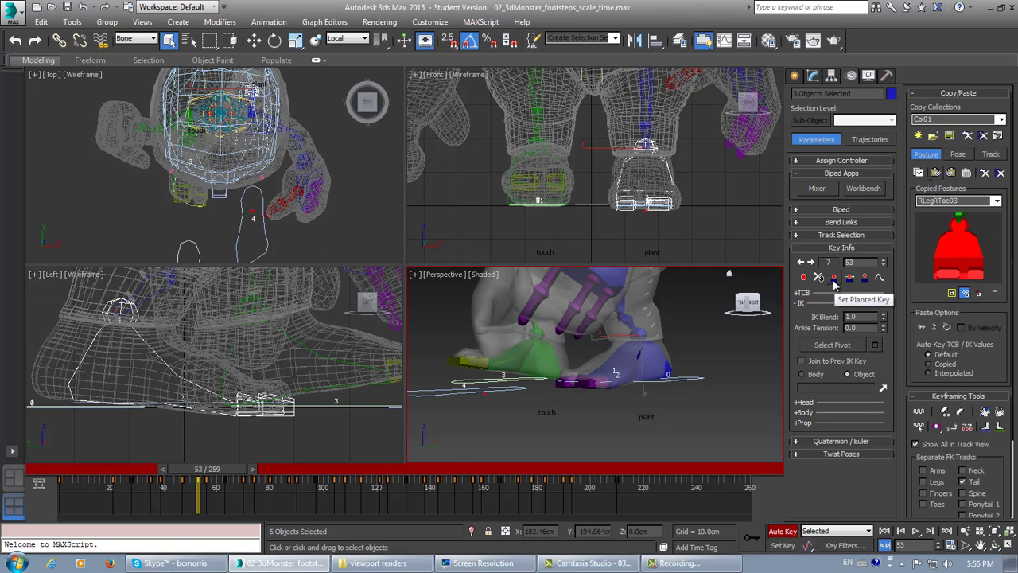
pyautogui.click(834, 278)
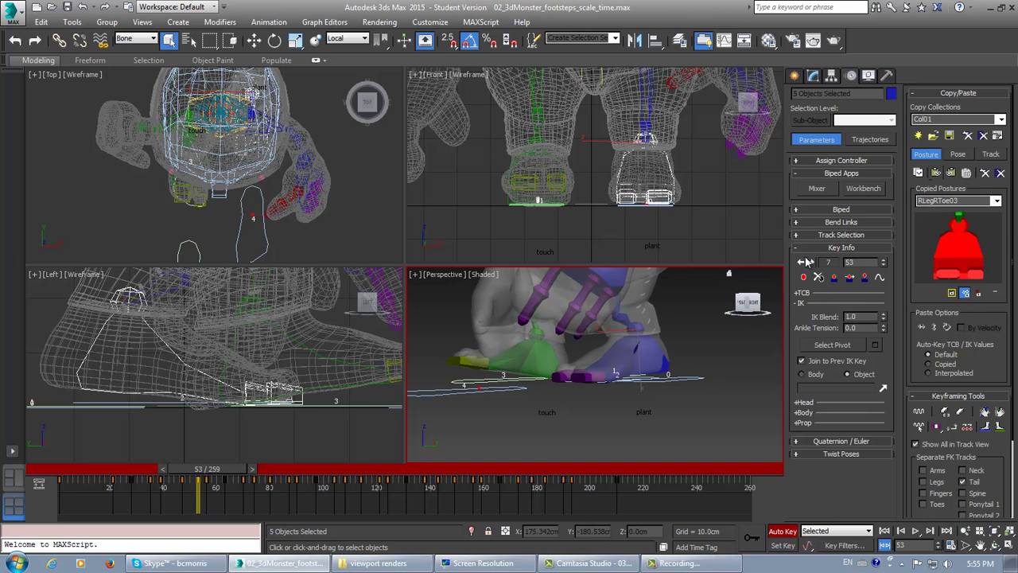
# Step: Step through the left foot's keys between frames 47 and 74 to check its lift, touch and plant poses
pyautogui.click(801, 263)
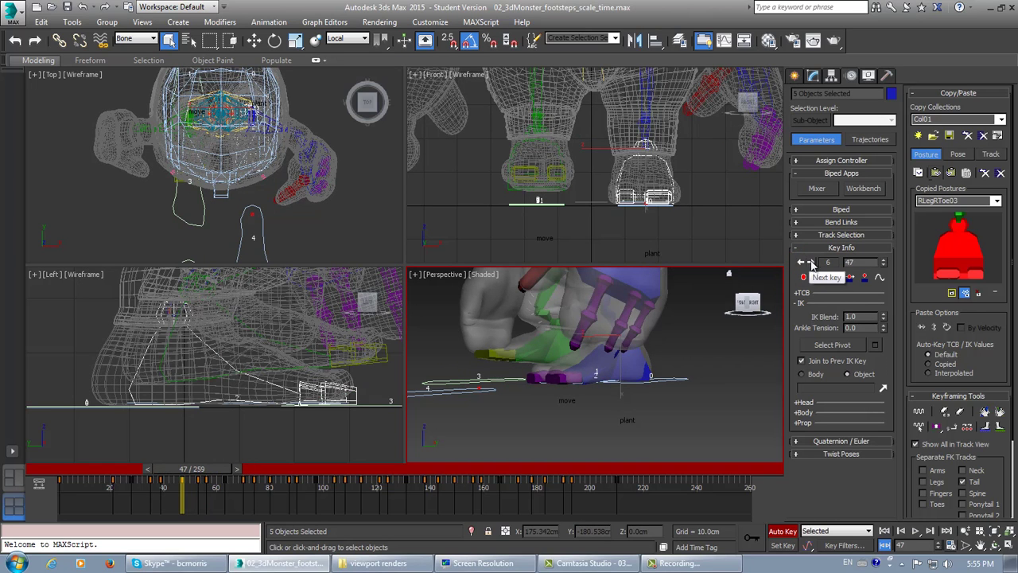
pyautogui.click(809, 262)
pyautogui.click(810, 262)
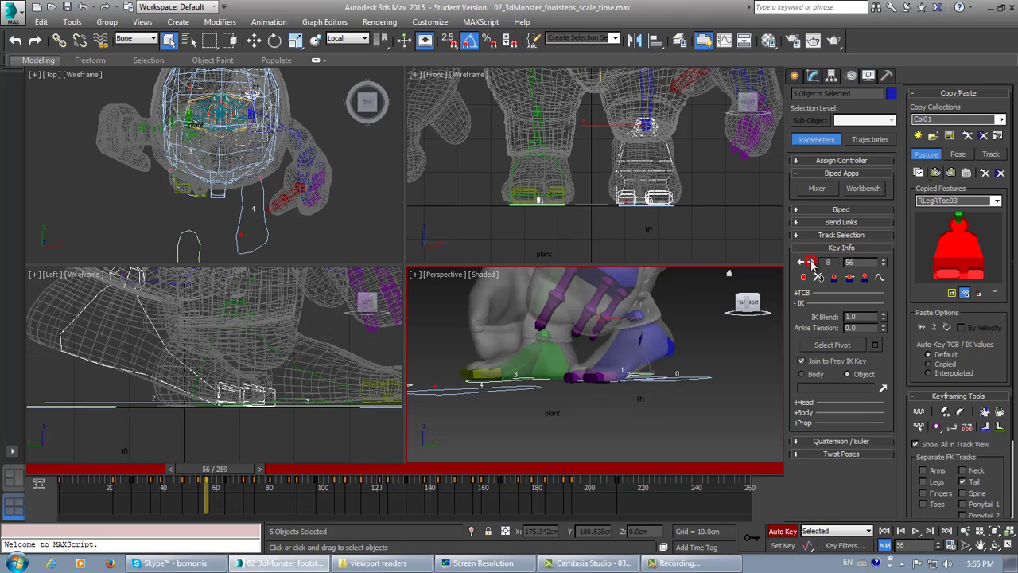
pyautogui.click(810, 262)
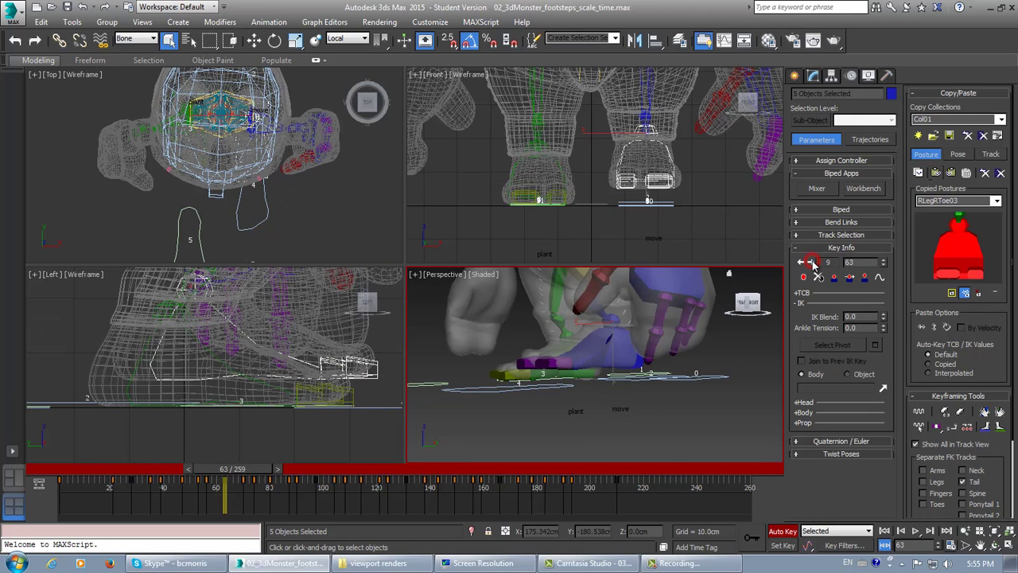
pyautogui.click(811, 263)
pyautogui.click(810, 263)
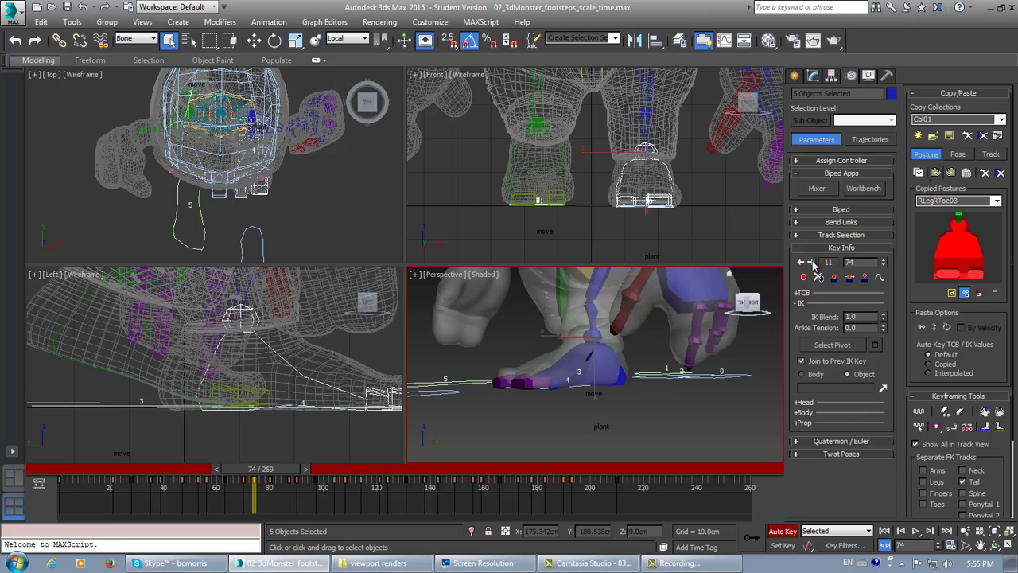
pyautogui.keyDown('alt'); pyautogui.moveTo(611, 367); pyautogui.dragTo(633, 387, button='middle'); pyautogui.keyUp('alt')
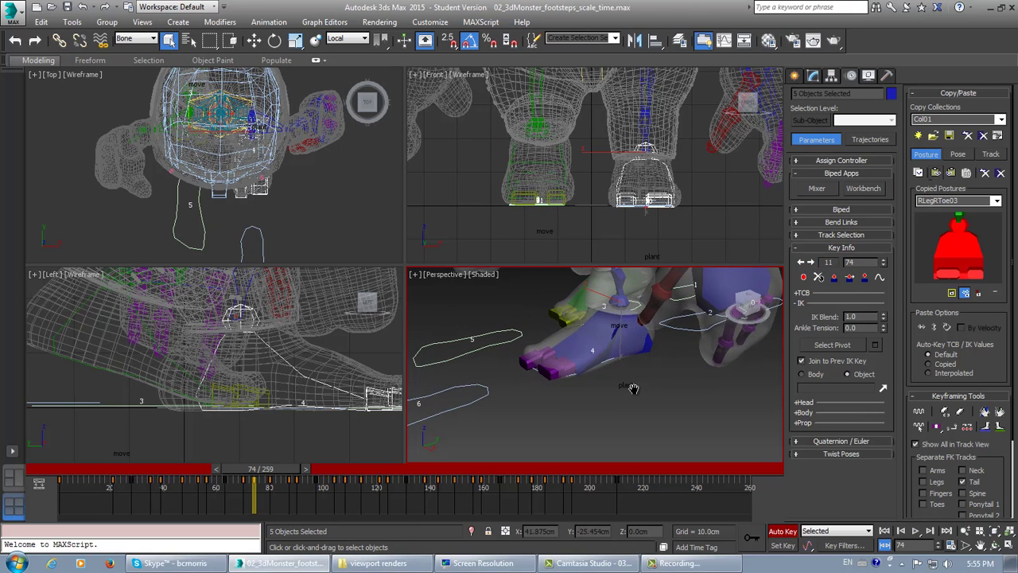
pyautogui.moveTo(669, 229); pyautogui.dragTo(504, 180, button='middle')
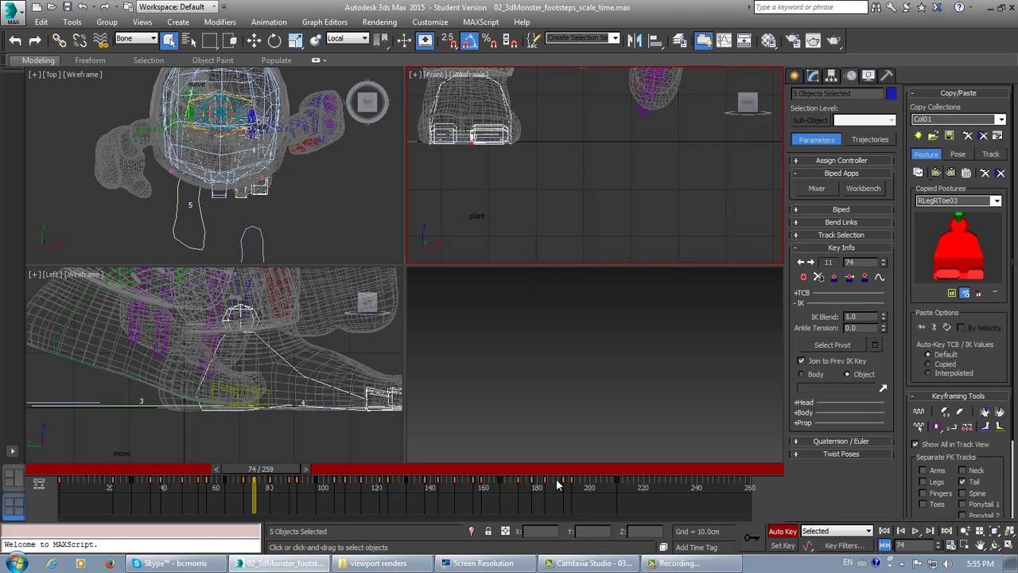
pyautogui.click(801, 262)
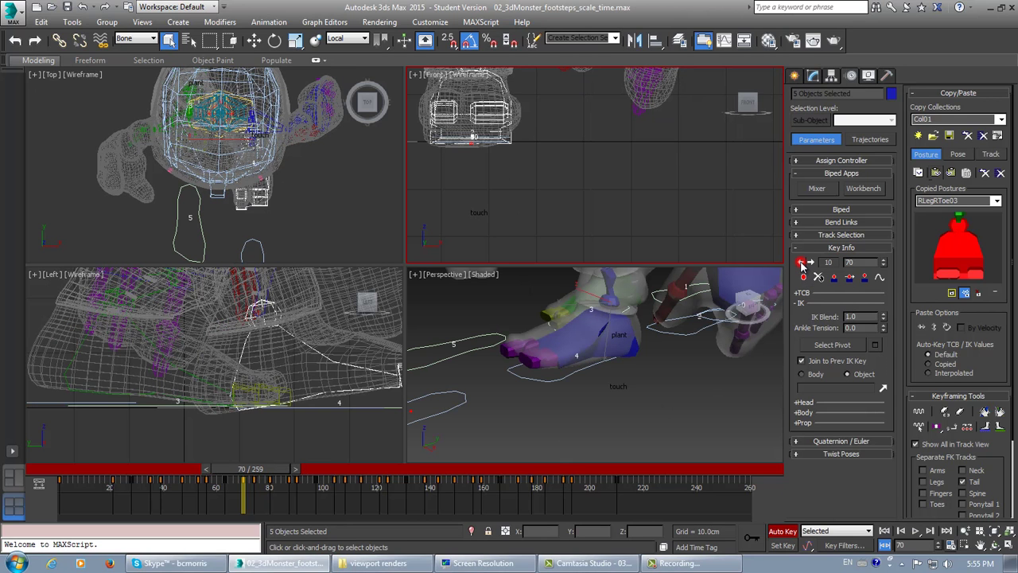
pyautogui.click(810, 262)
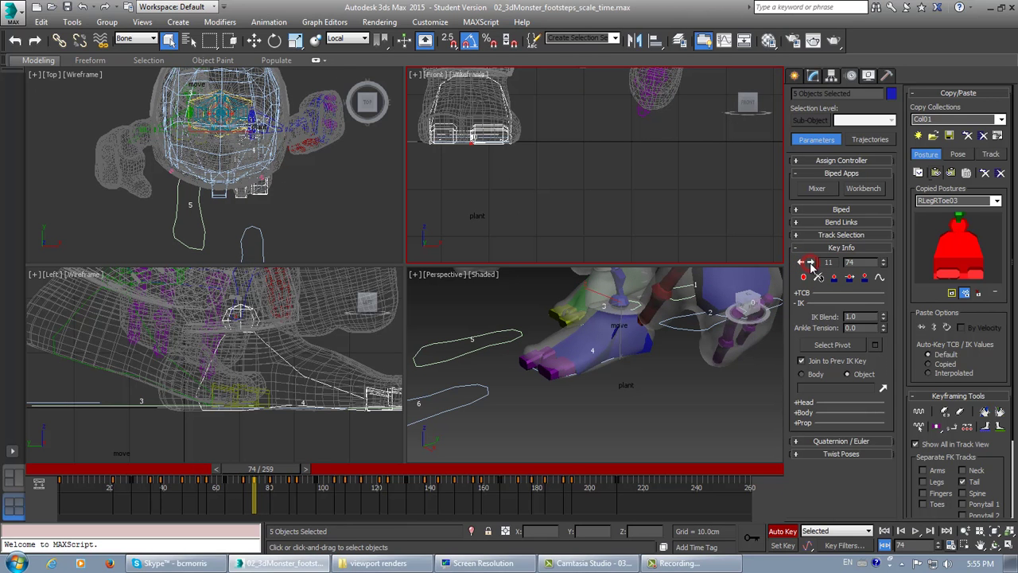
# Step: At the left foot's frame 87 key, paste the copied right foot posture opposite and set a planted key
pyautogui.click(811, 262)
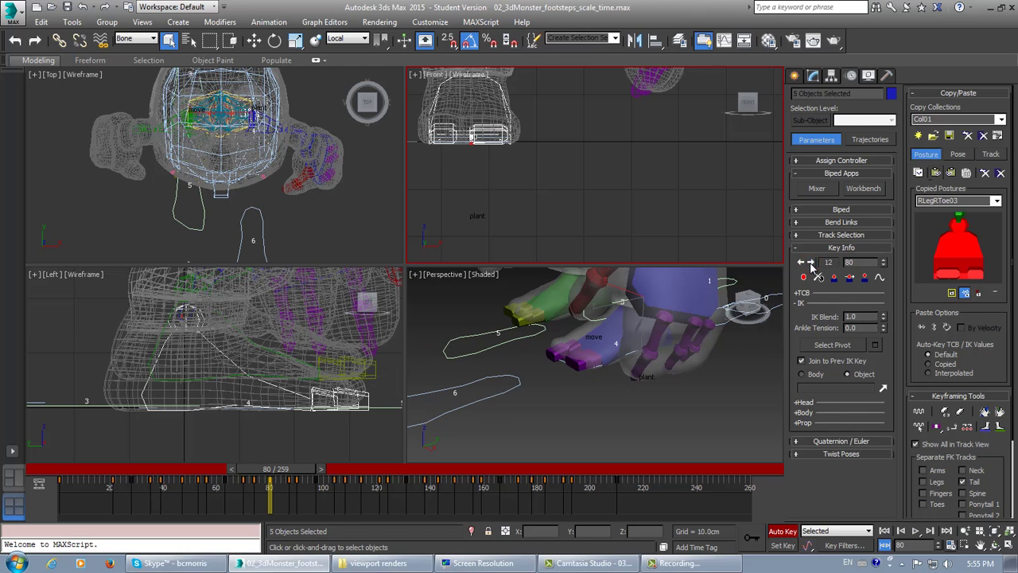
pyautogui.click(810, 263)
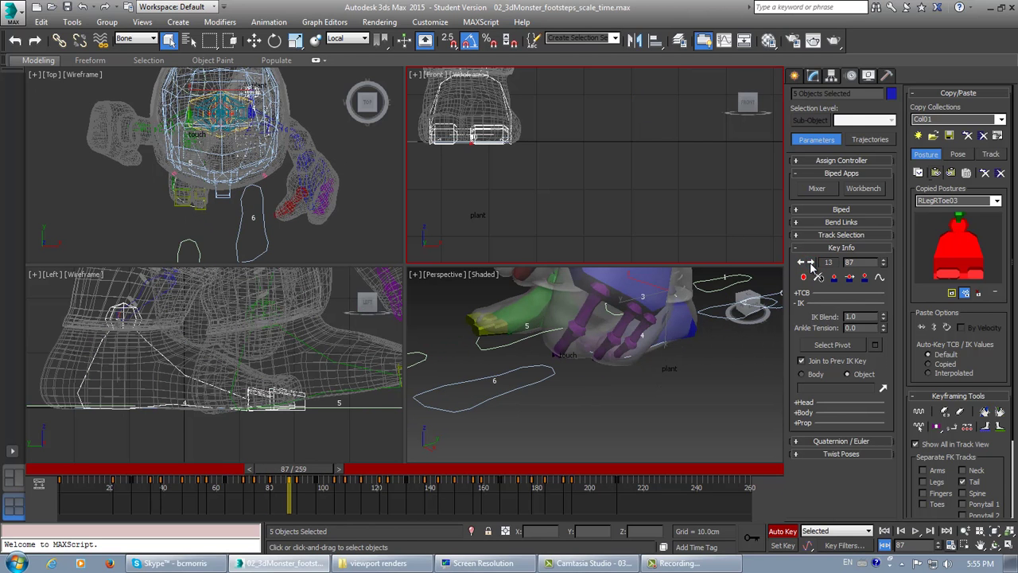
pyautogui.click(810, 262)
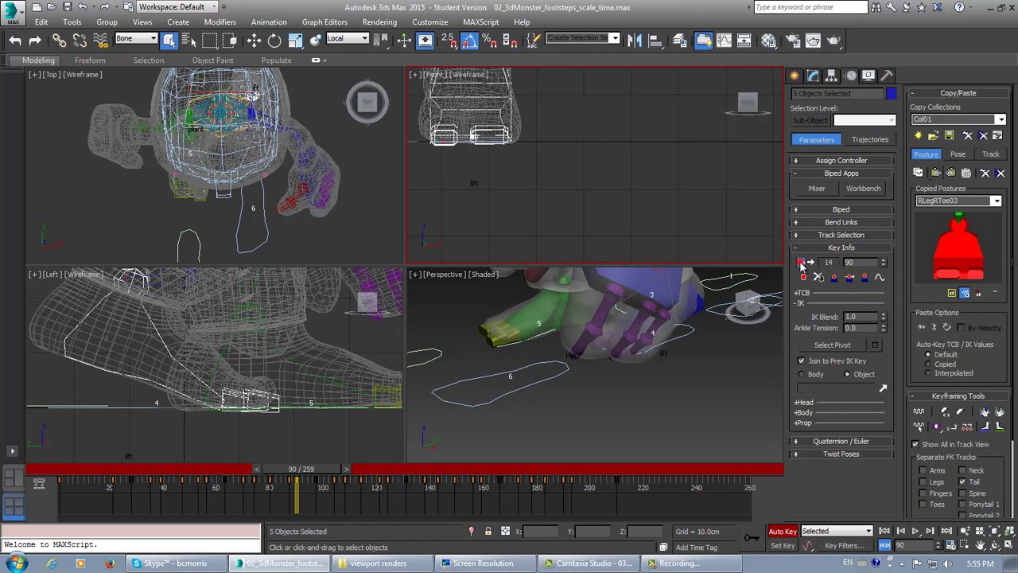
pyautogui.click(801, 262)
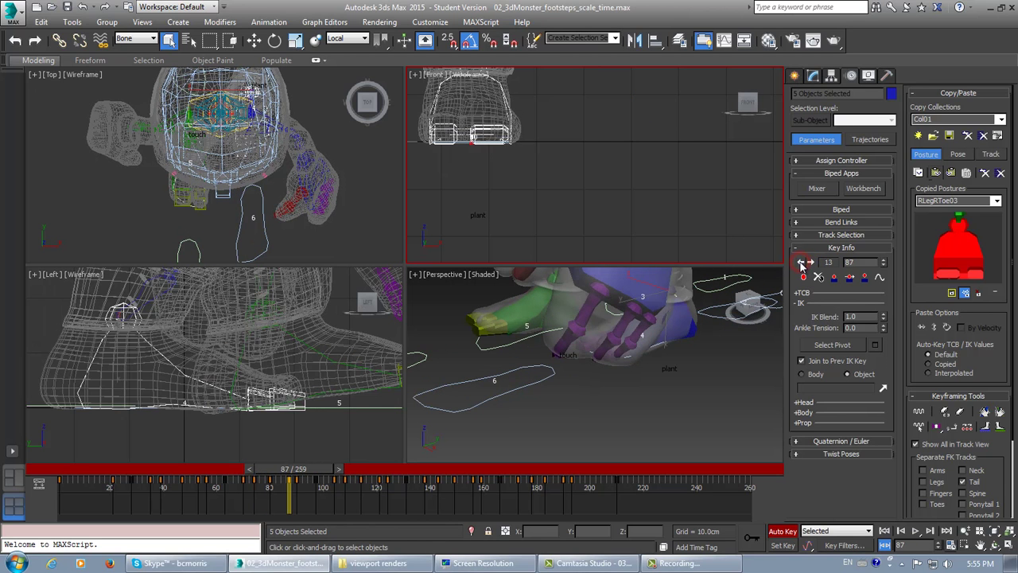
pyautogui.click(952, 177)
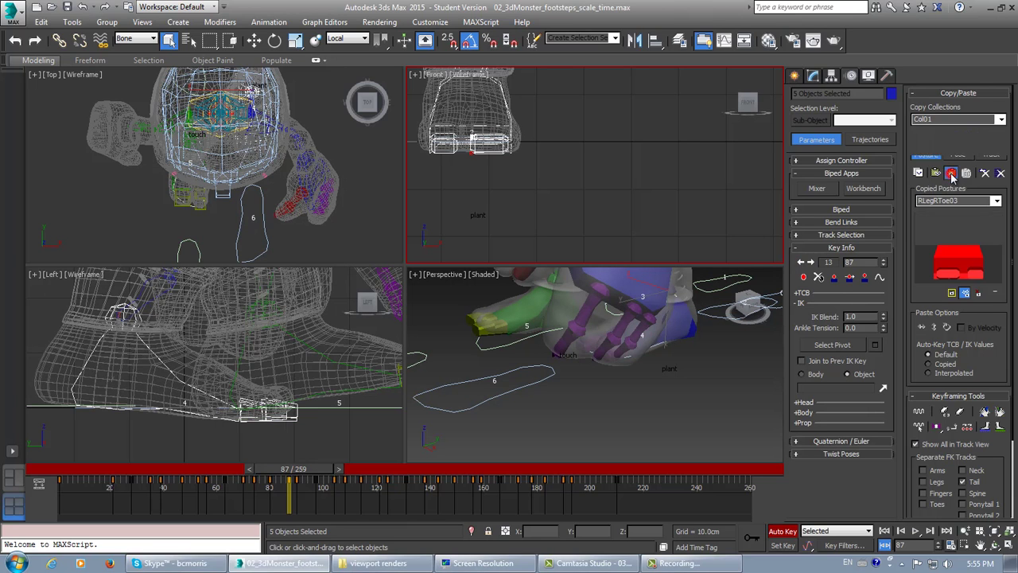
pyautogui.click(834, 278)
pyautogui.keyDown('alt'); pyautogui.moveTo(652, 402); pyautogui.dragTo(641, 424, button='middle'); pyautogui.keyUp('alt')
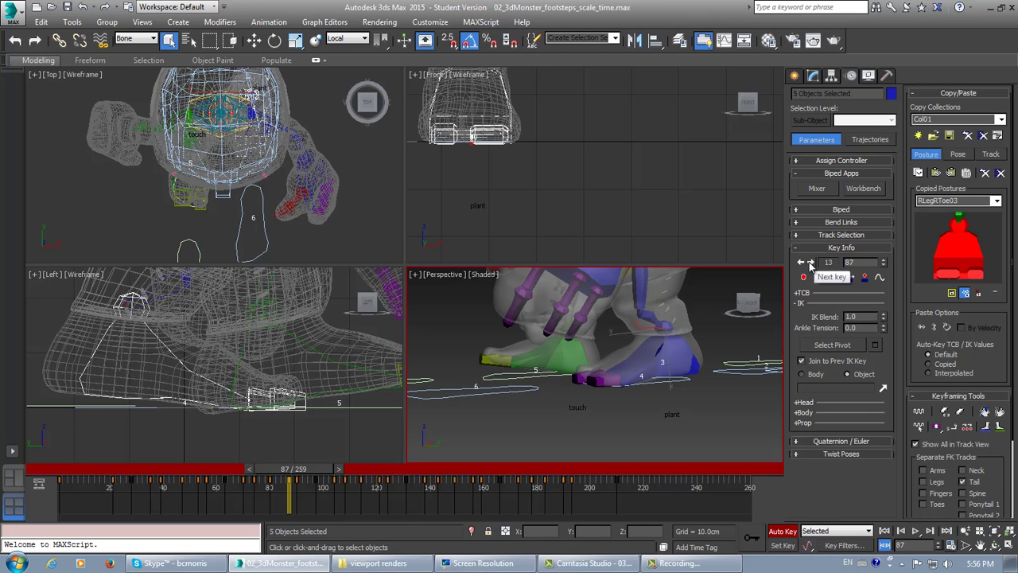
# Step: At the left foot's frame 121 key, paste the copied right foot posture opposite and set a planted key
pyautogui.click(810, 264)
pyautogui.click(810, 264)
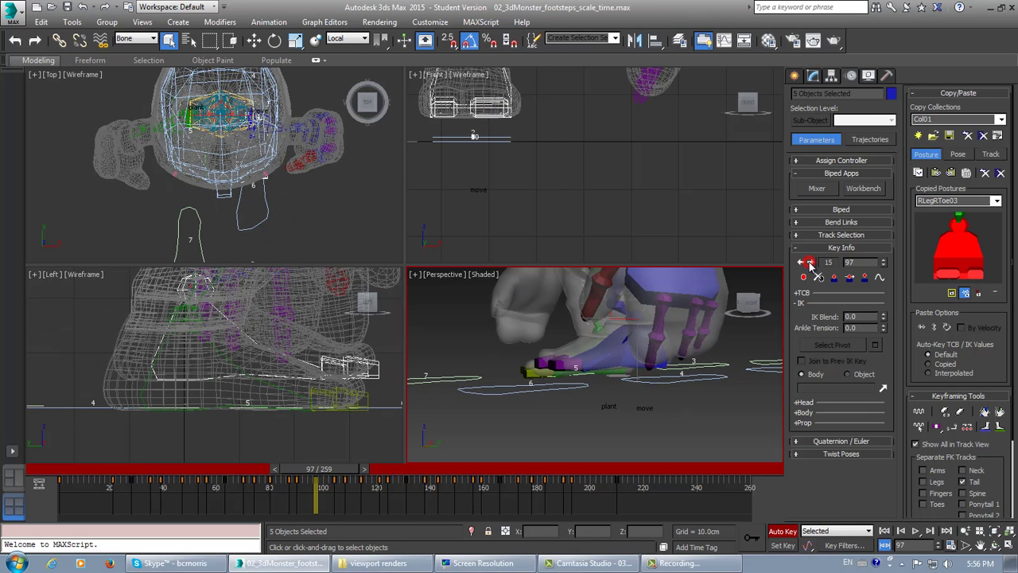
pyautogui.click(811, 264)
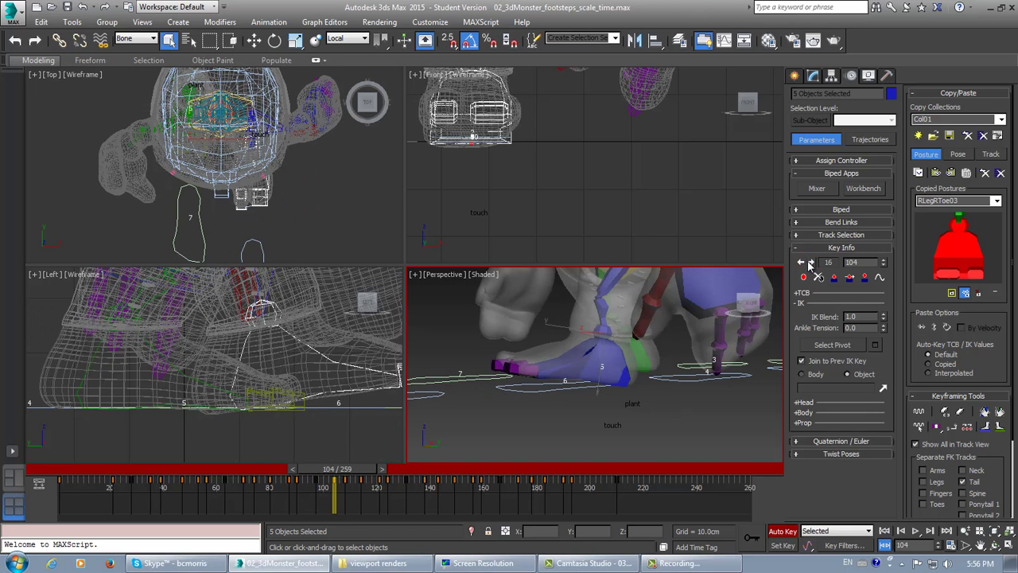
pyautogui.click(809, 263)
pyautogui.click(809, 263)
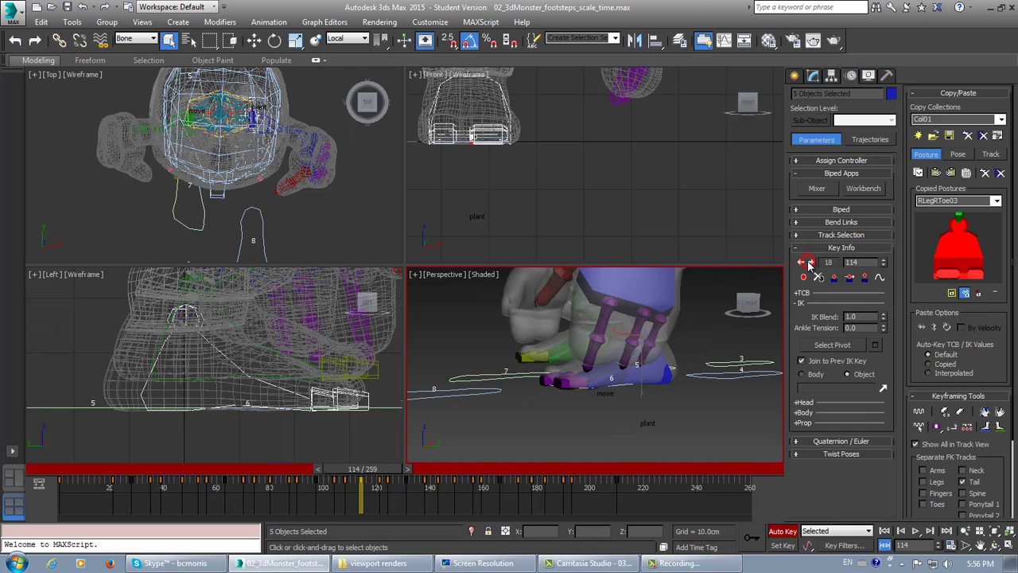
pyautogui.click(809, 263)
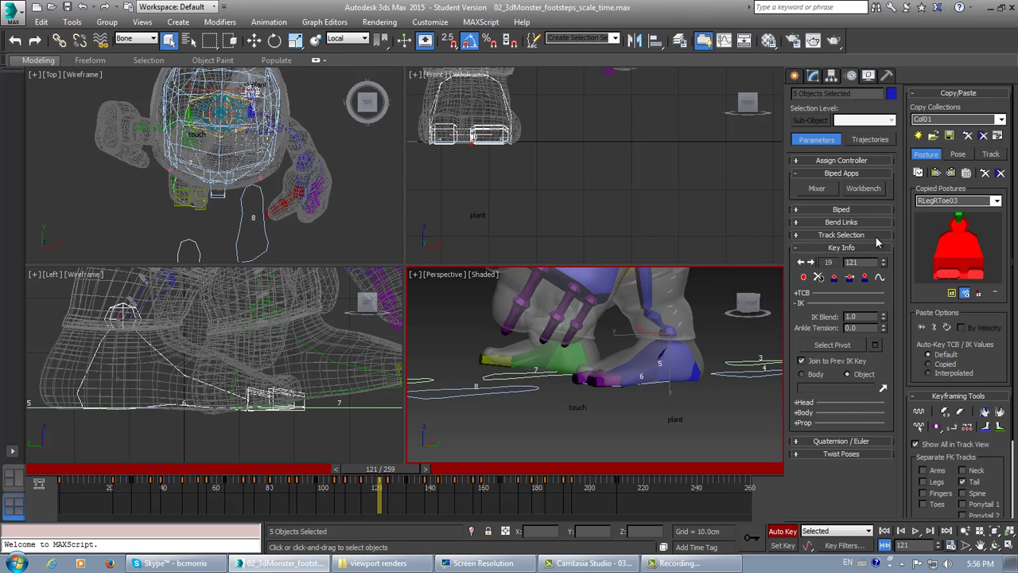
pyautogui.click(951, 173)
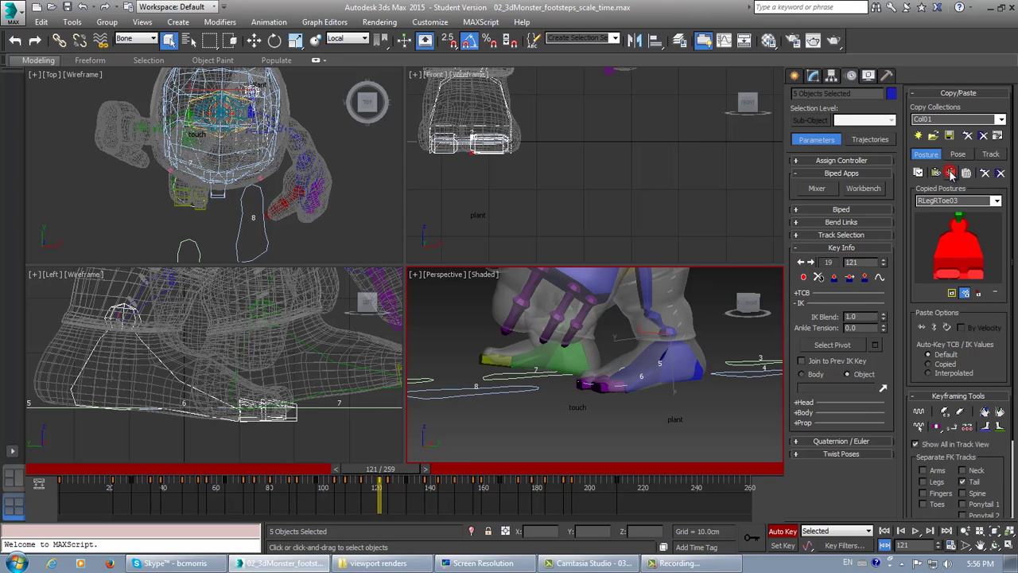
pyautogui.click(833, 278)
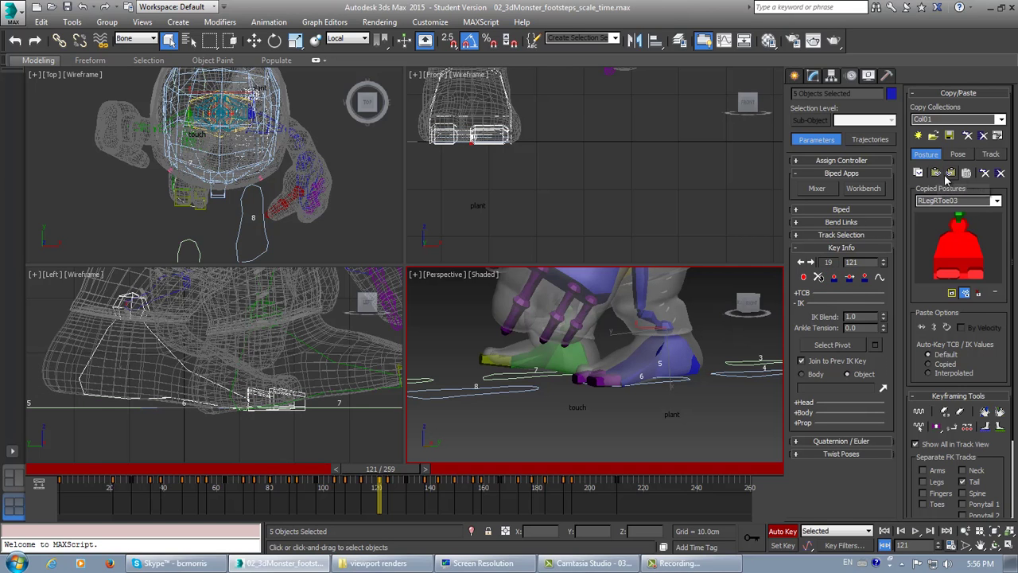
# Step: At the left foot's frame 156 key, paste the copied right foot posture opposite and set a planted key
pyautogui.click(811, 263)
pyautogui.click(811, 263)
pyautogui.click(812, 263)
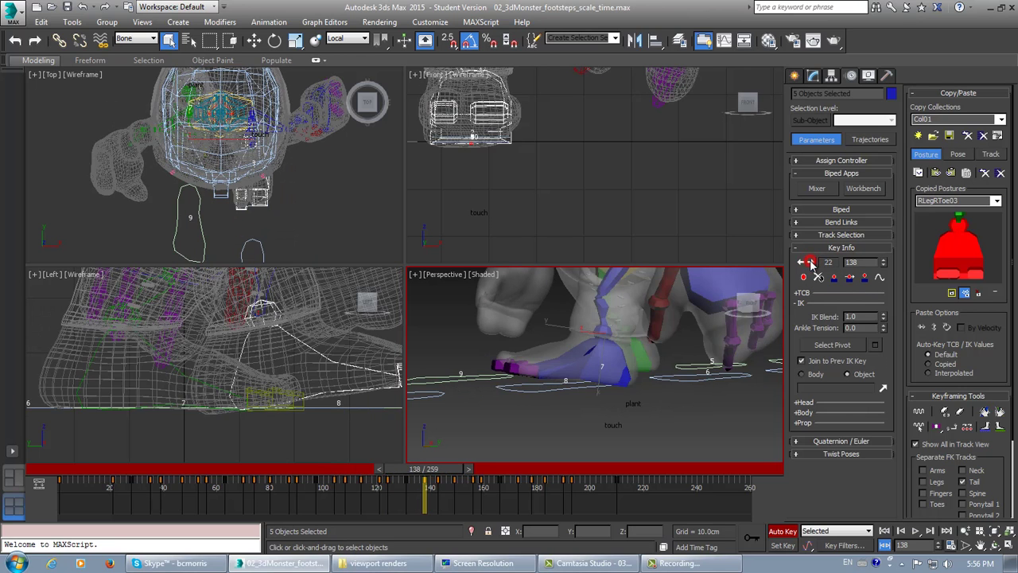
pyautogui.click(812, 262)
pyautogui.click(811, 263)
pyautogui.click(811, 262)
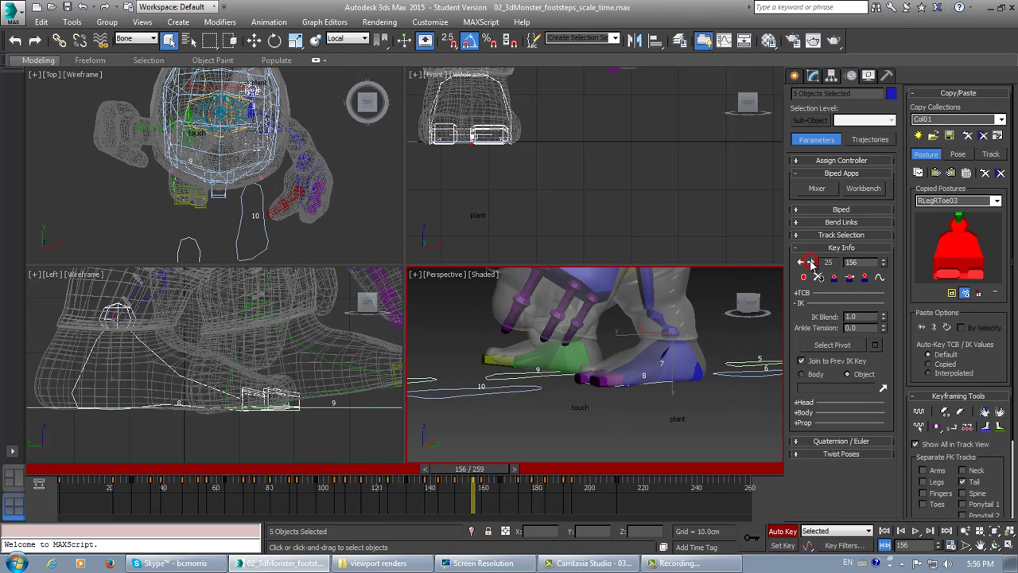
pyautogui.click(811, 263)
pyautogui.click(801, 264)
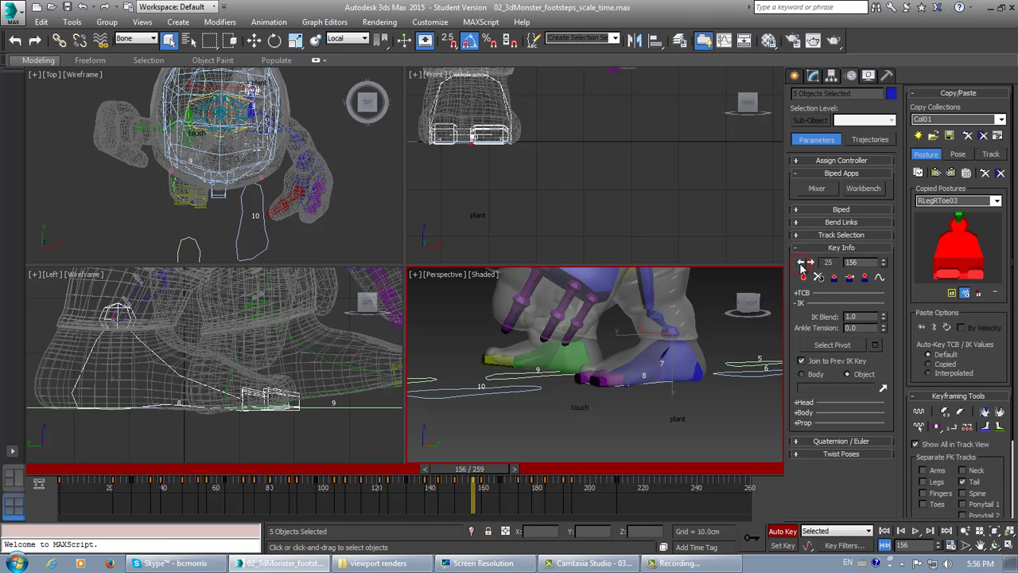
pyautogui.click(951, 174)
pyautogui.click(834, 278)
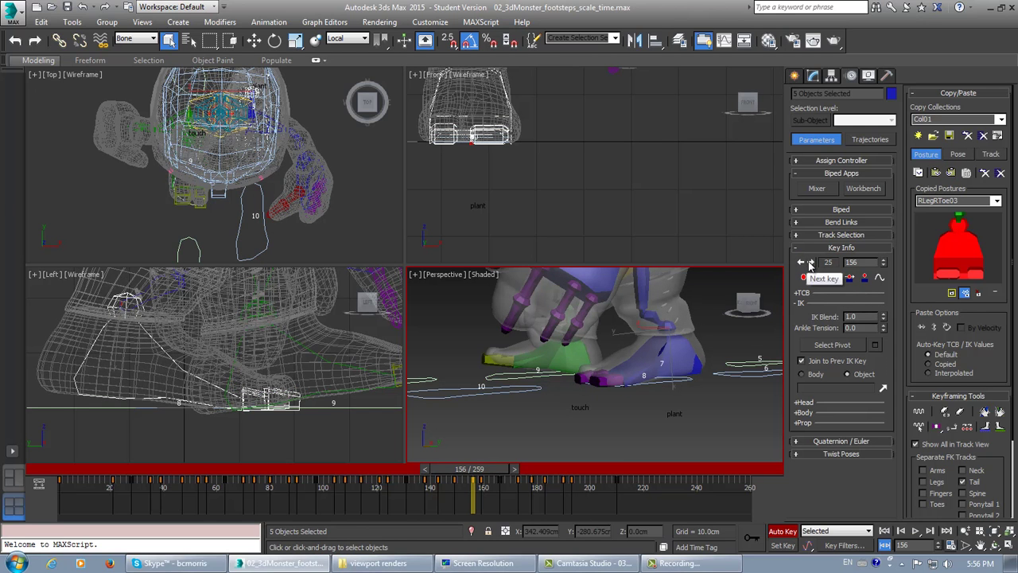
# Step: At the left foot's frame 190 key, paste the copied right foot posture opposite and set a planted key
pyautogui.click(809, 264)
pyautogui.click(809, 263)
pyautogui.click(809, 263)
pyautogui.click(809, 263)
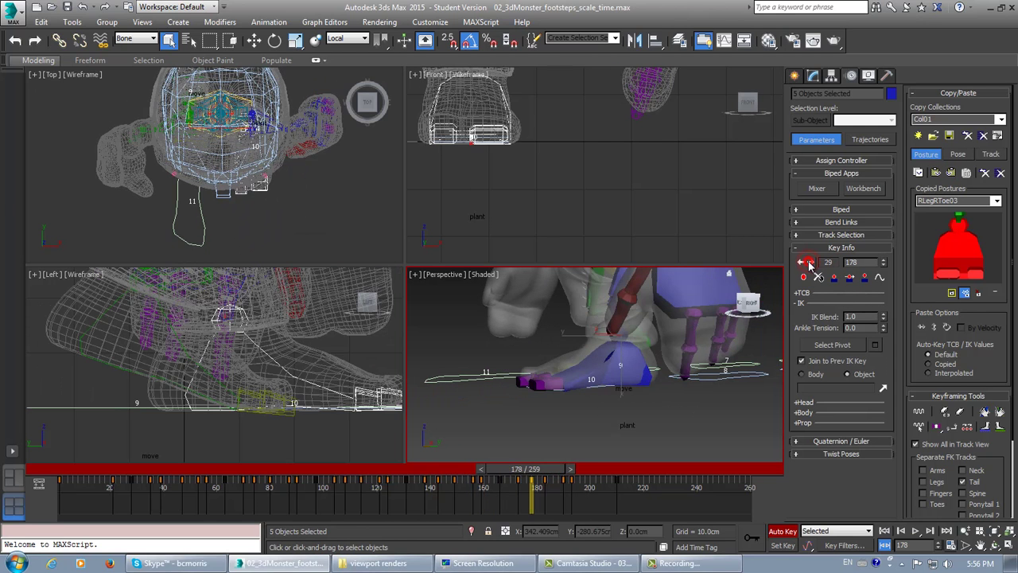
pyautogui.click(809, 263)
pyautogui.click(809, 264)
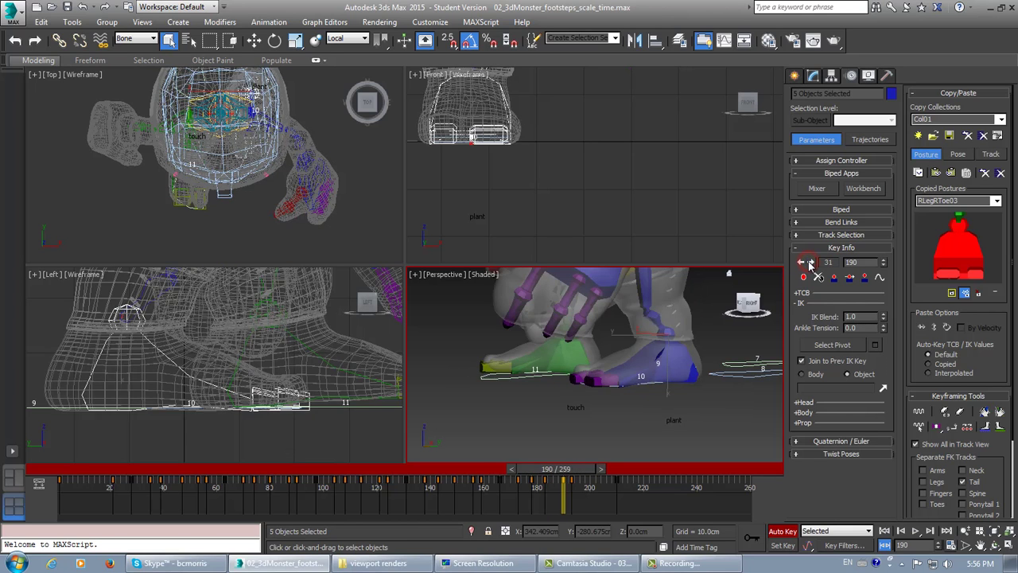
pyautogui.click(809, 264)
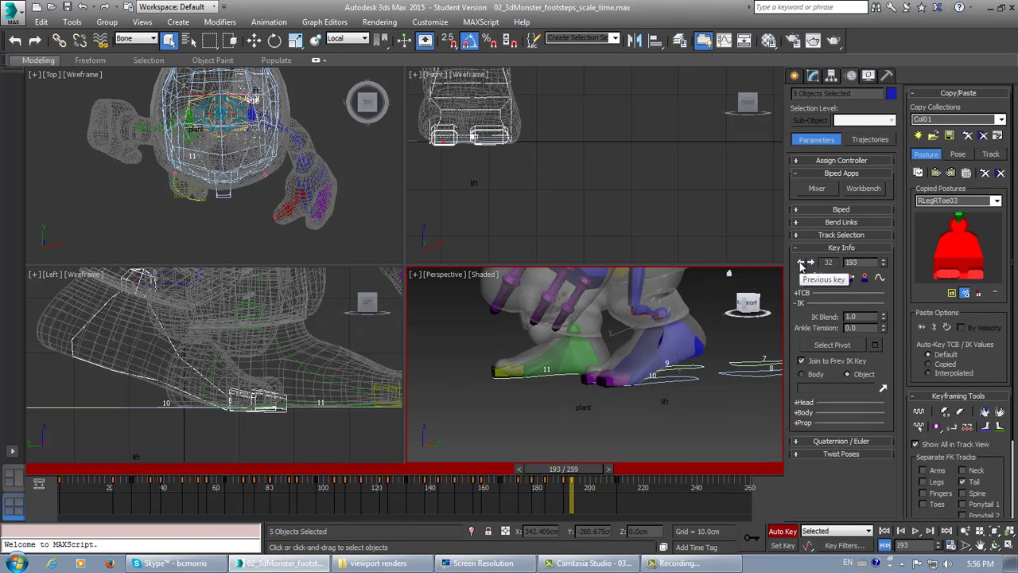
pyautogui.click(801, 264)
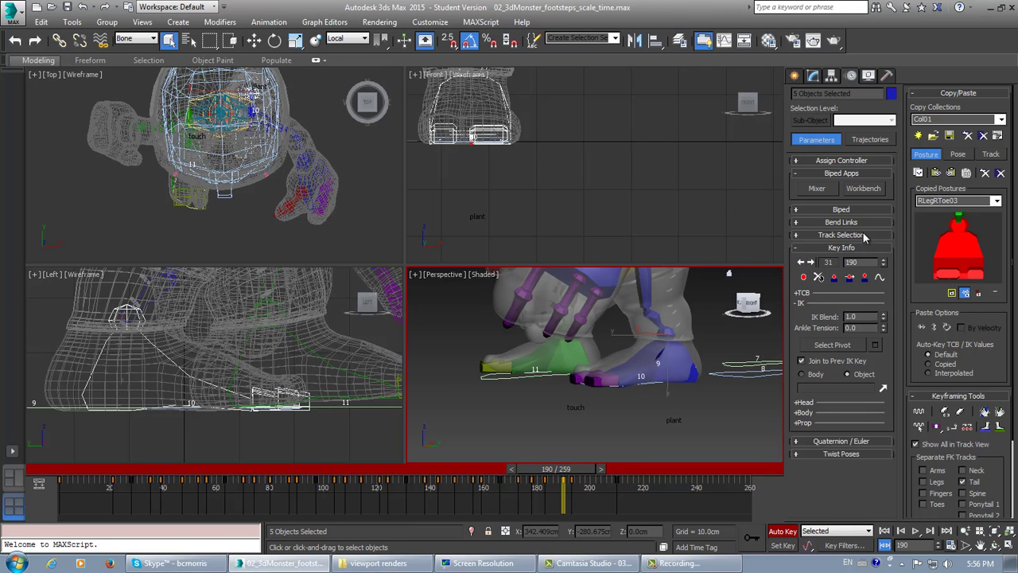
pyautogui.click(936, 172)
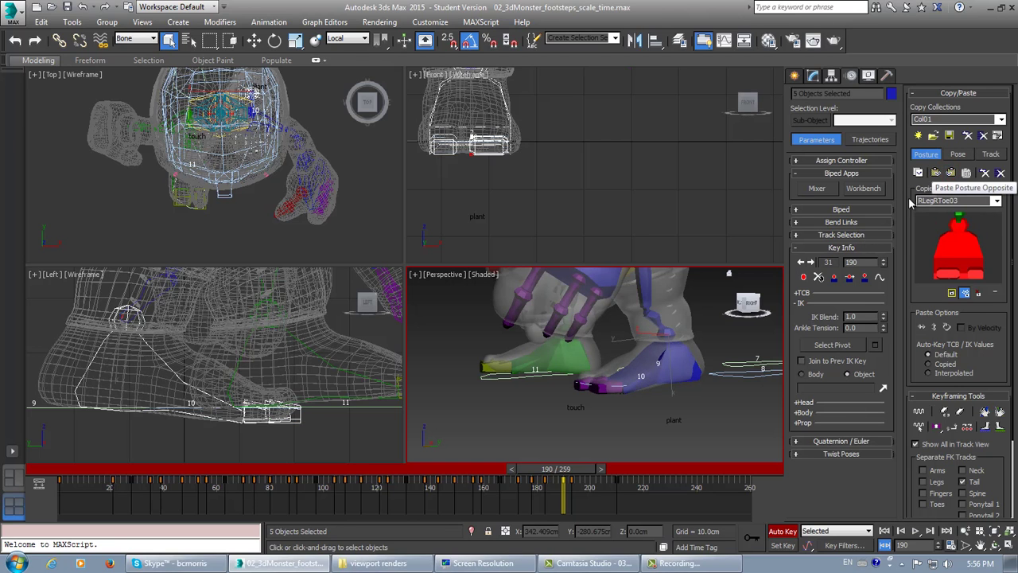
pyautogui.click(836, 276)
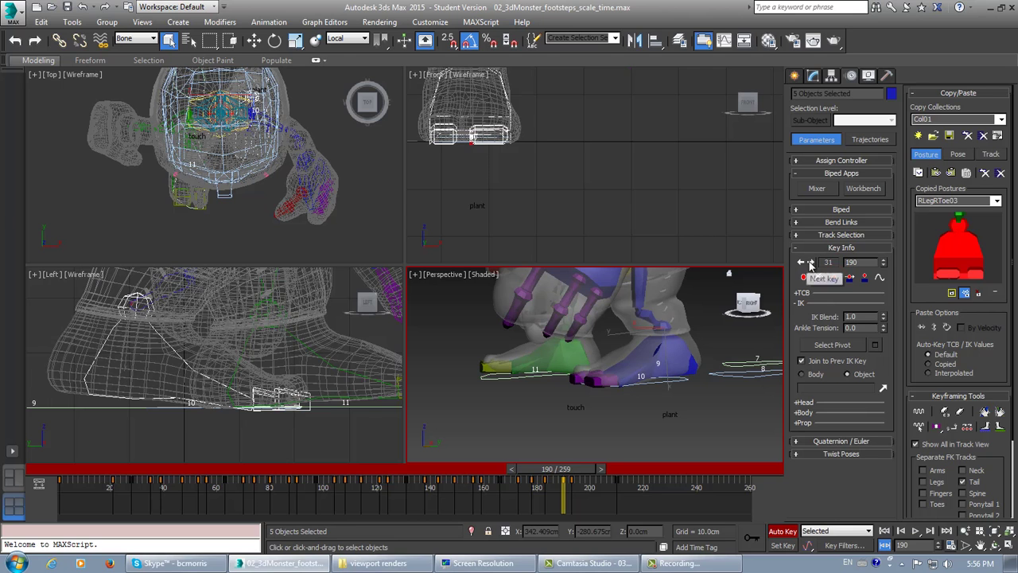
# Step: Step back and forth through the left foot's keys between frames 156 and 193 to check its plant, lift, move and touch poses
pyautogui.click(802, 263)
pyautogui.click(802, 263)
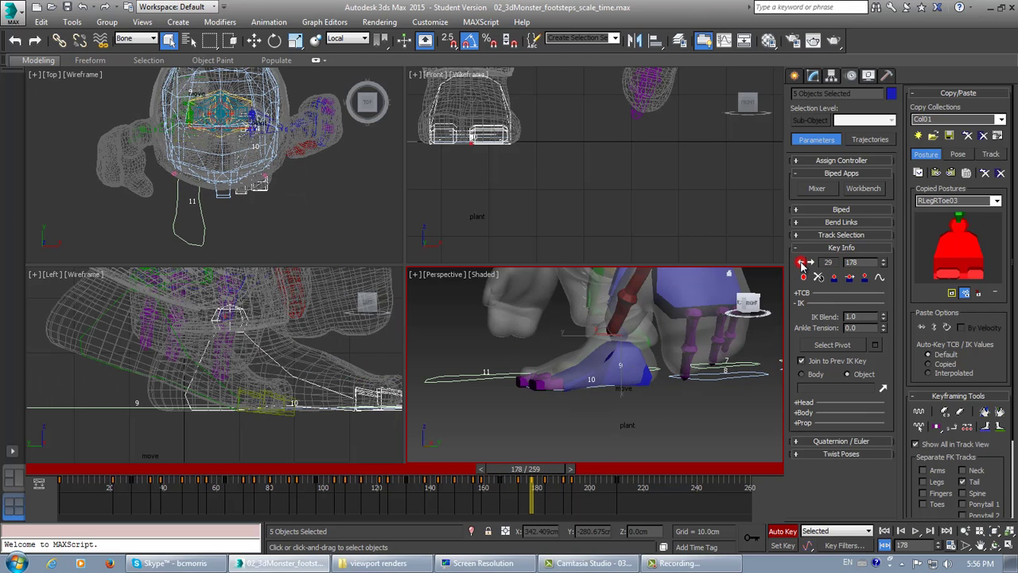
pyautogui.click(802, 263)
pyautogui.click(802, 264)
pyautogui.click(801, 264)
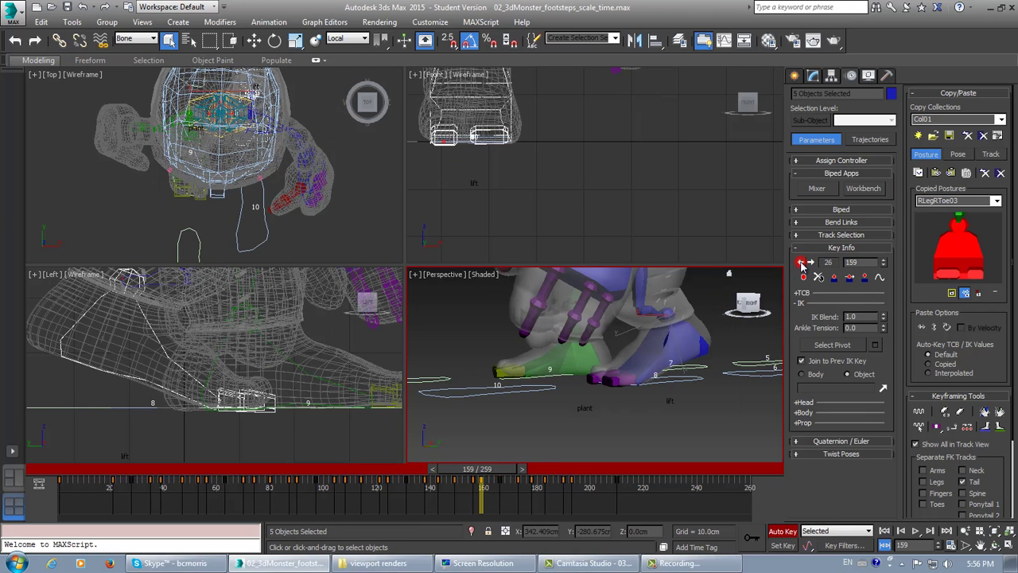
pyautogui.click(802, 264)
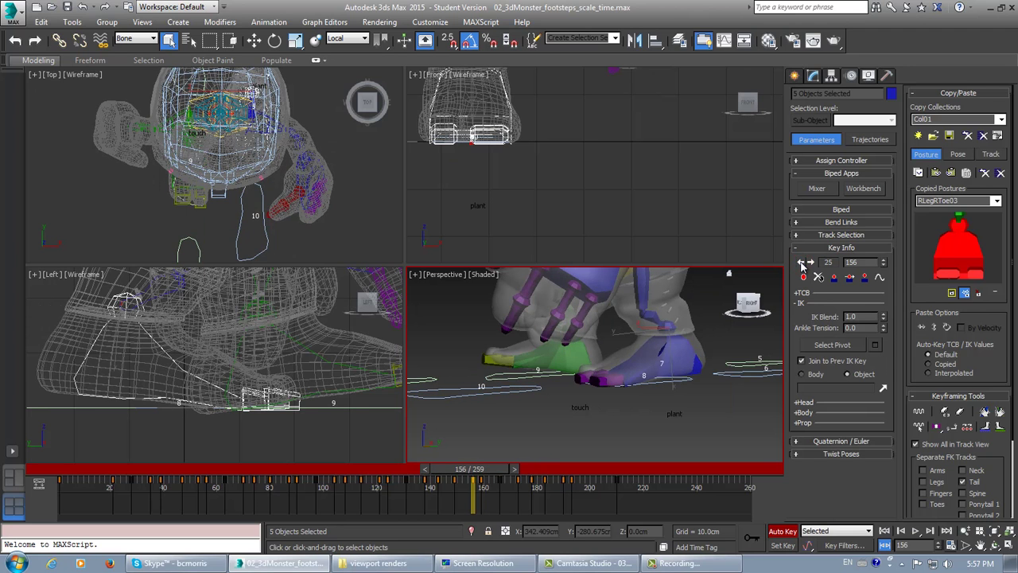
pyautogui.click(810, 263)
pyautogui.click(810, 264)
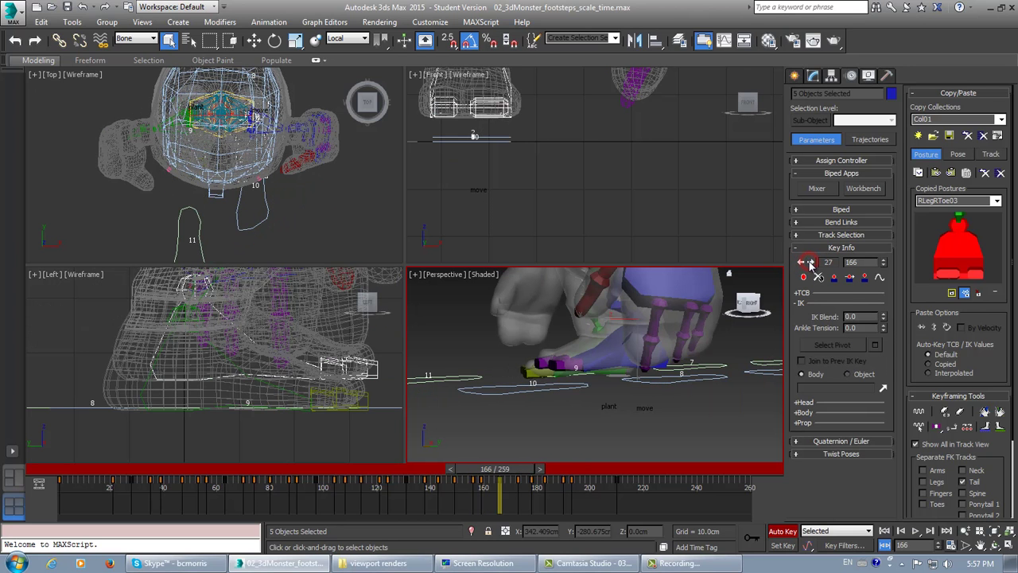
pyautogui.click(809, 264)
pyautogui.click(810, 264)
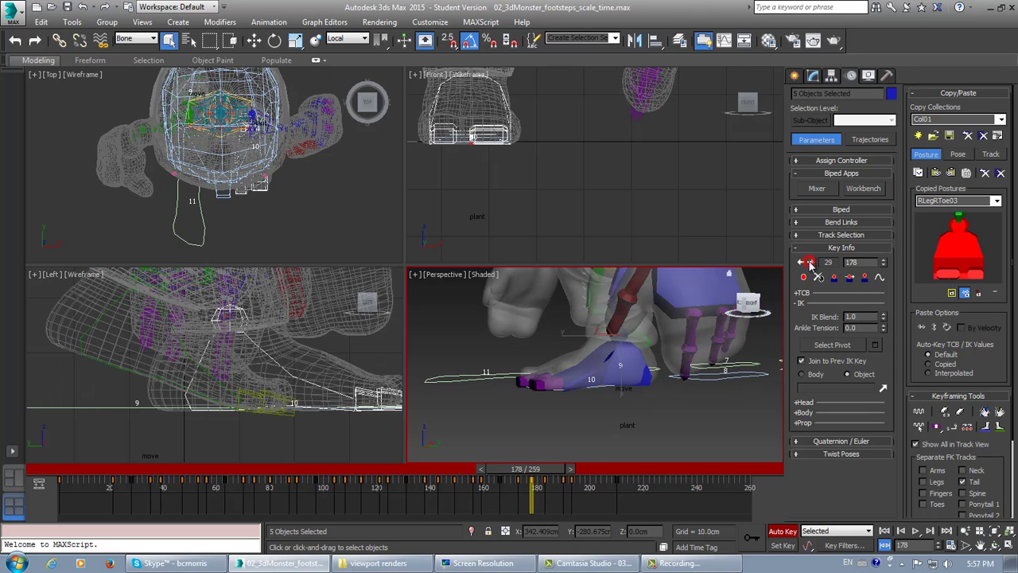
pyautogui.click(809, 263)
pyautogui.click(809, 263)
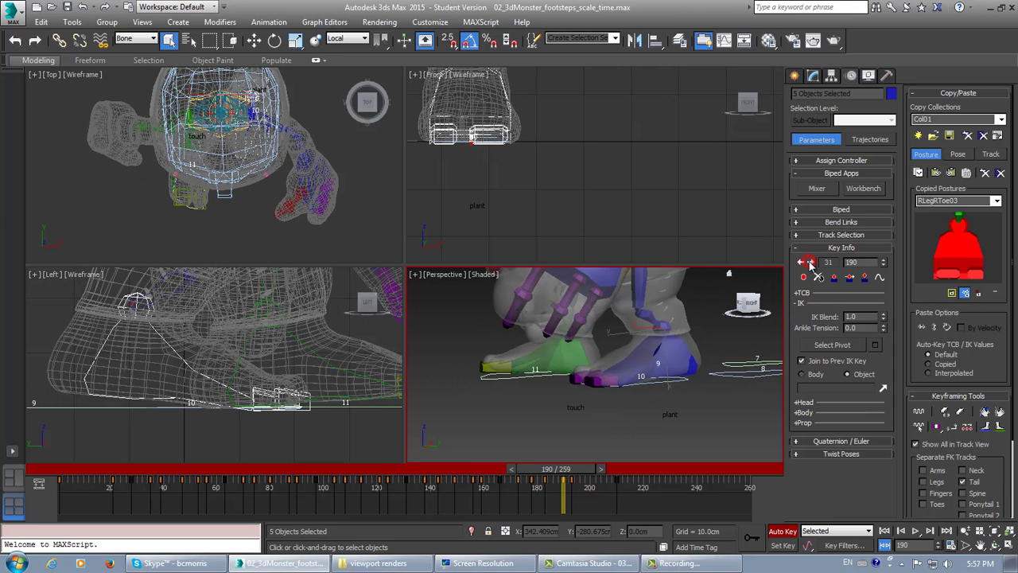
pyautogui.click(810, 264)
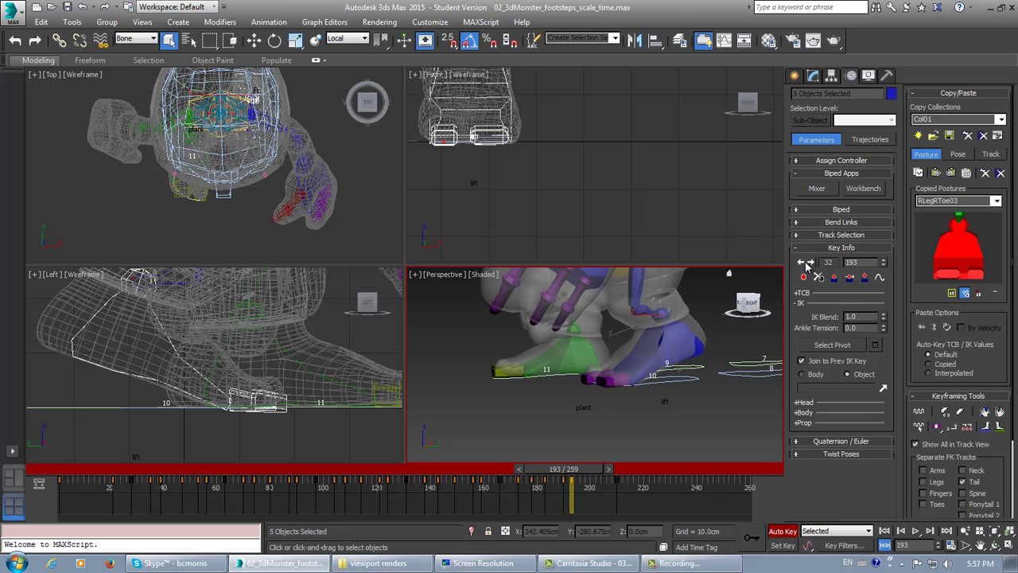
# Step: Return to the left foot's frame 190 key and set a planted key there again
pyautogui.click(804, 264)
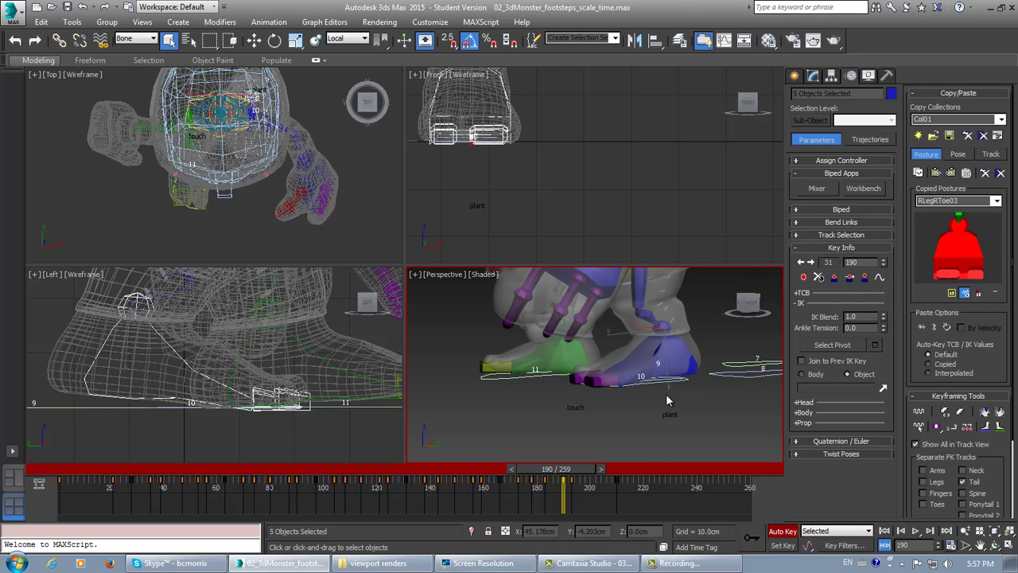
pyautogui.keyDown('alt'); pyautogui.moveTo(671, 387); pyautogui.dragTo(656, 451, button='middle'); pyautogui.keyUp('alt')
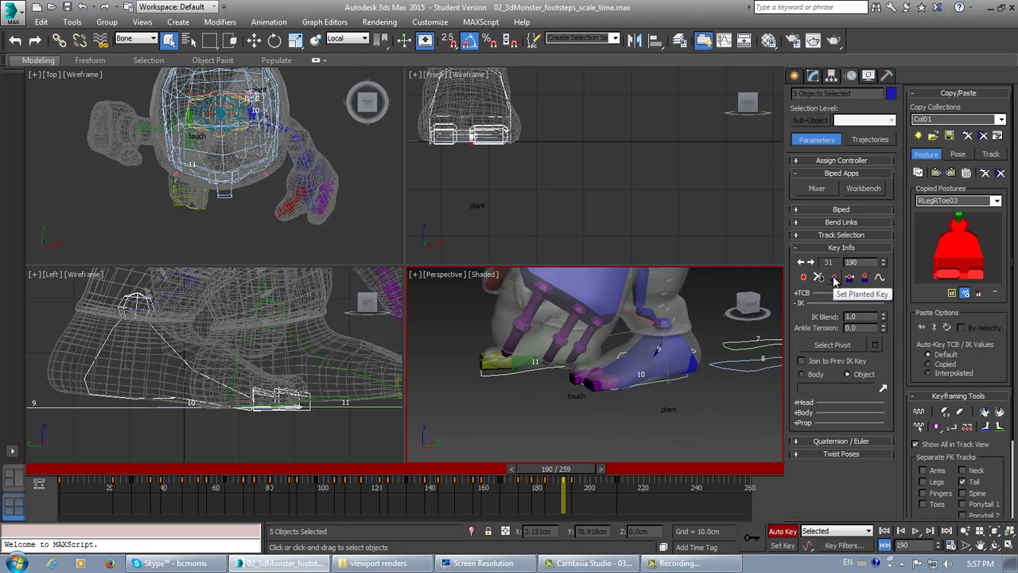
pyautogui.click(834, 277)
pyautogui.moveTo(685, 395)
pyautogui.mouseDown(button='middle')
pyautogui.moveTo(668, 407)
pyautogui.moveTo(681, 398)
pyautogui.mouseUp(button='middle')
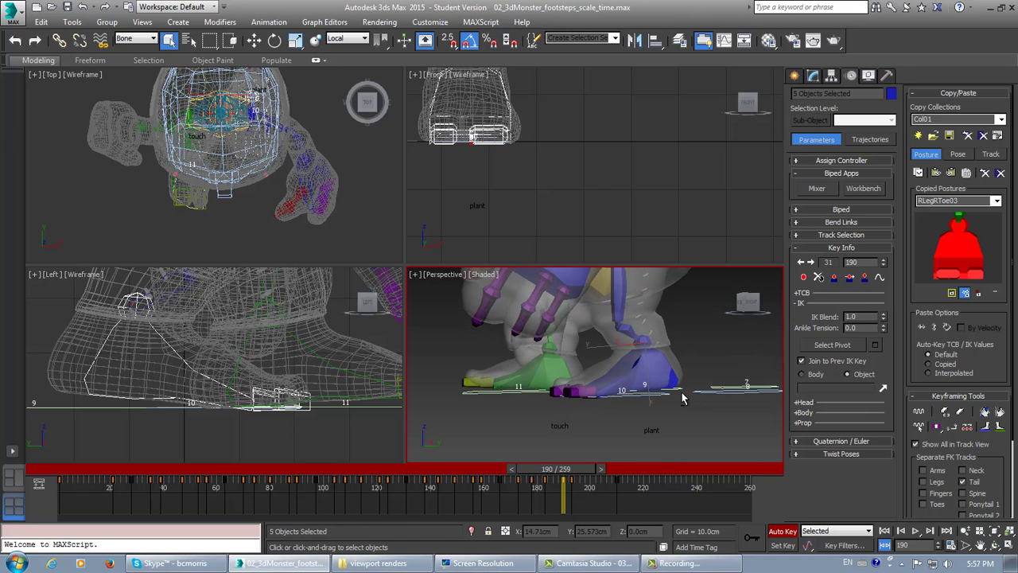
# Step: Return the animation to frame 1, turn off Auto Key and frame the whole monster with its footsteps in the perspective view
pyautogui.moveTo(581, 470); pyautogui.dragTo(80, 470)
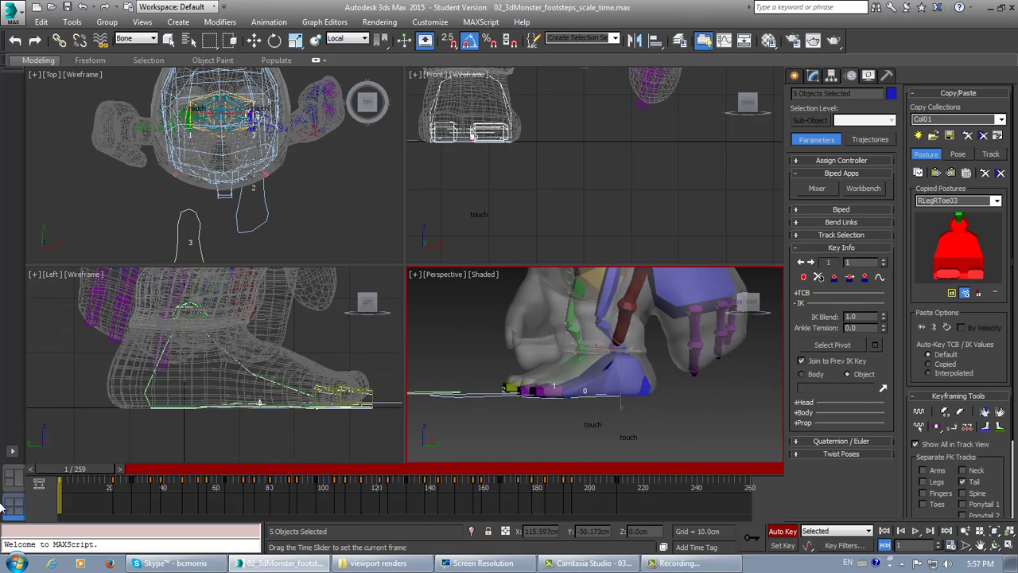
pyautogui.scroll(-5, 597, 408)
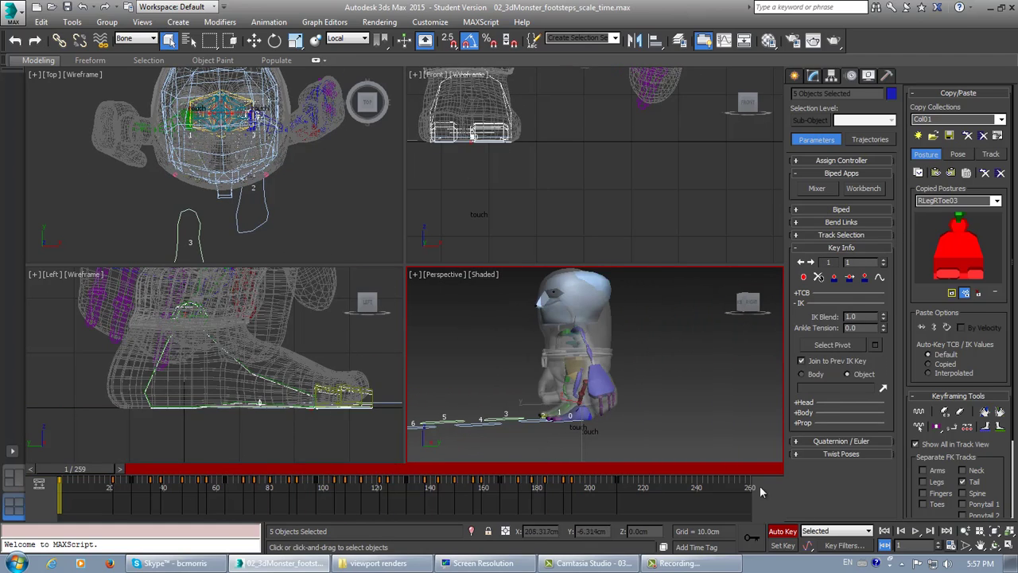
pyautogui.click(784, 532)
pyautogui.keyDown('alt'); pyautogui.moveTo(475, 386); pyautogui.dragTo(566, 347, button='middle'); pyautogui.keyUp('alt')
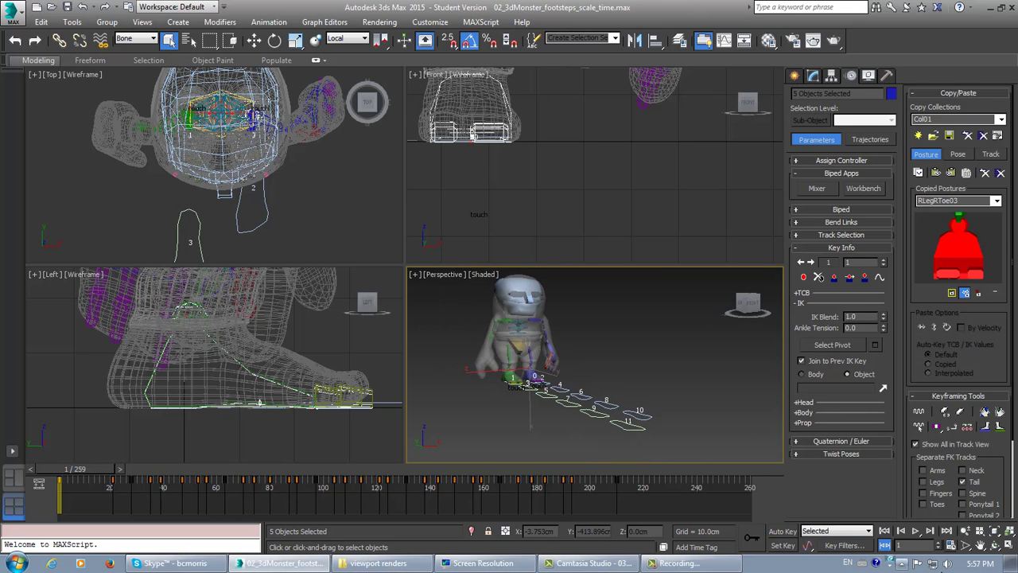
# Step: Maximize the perspective view, play through the monster's walk and scrub back to frame 70
pyautogui.click(1007, 543)
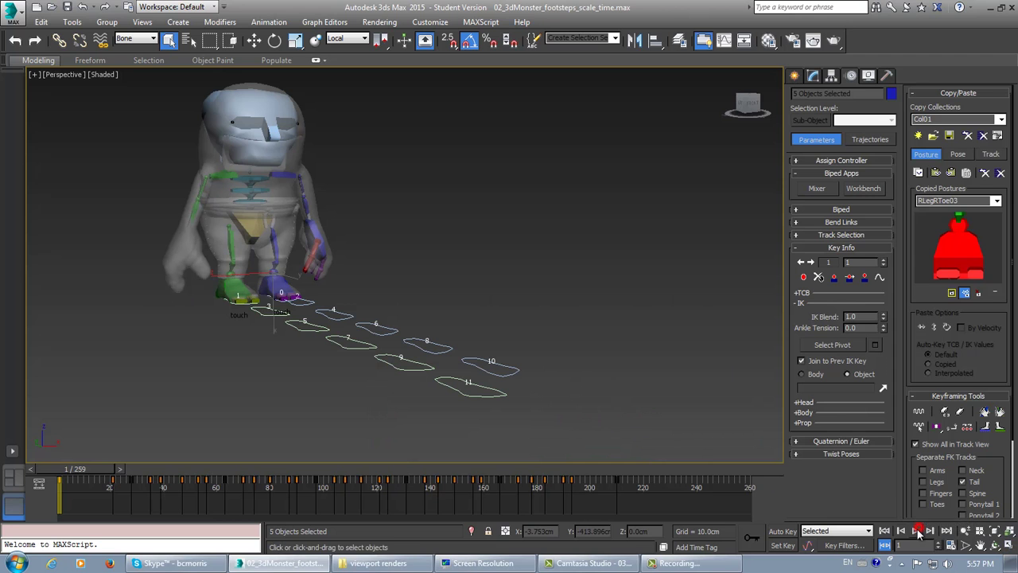
pyautogui.click(916, 531)
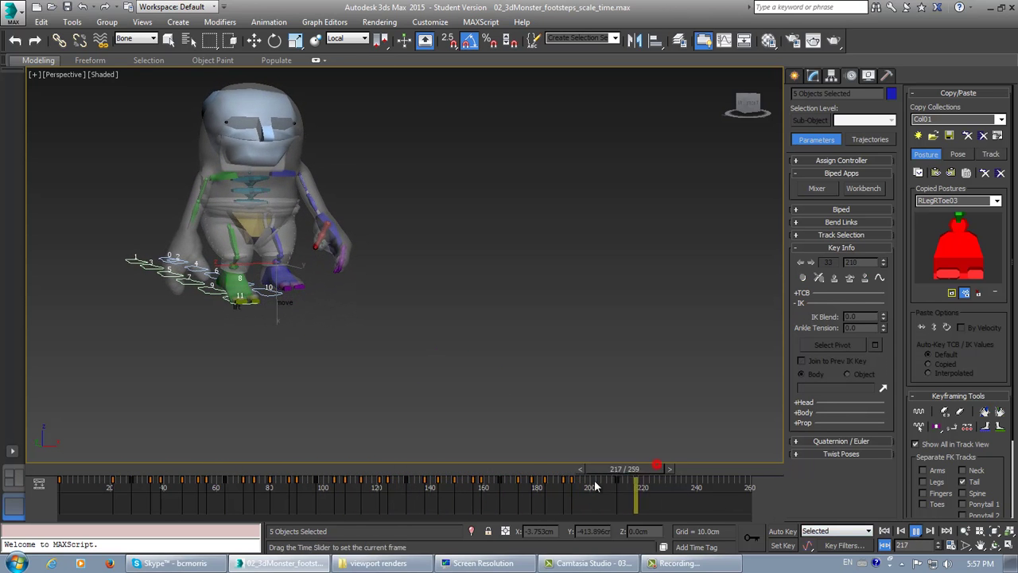
pyautogui.moveTo(594, 480); pyautogui.dragTo(268, 488)
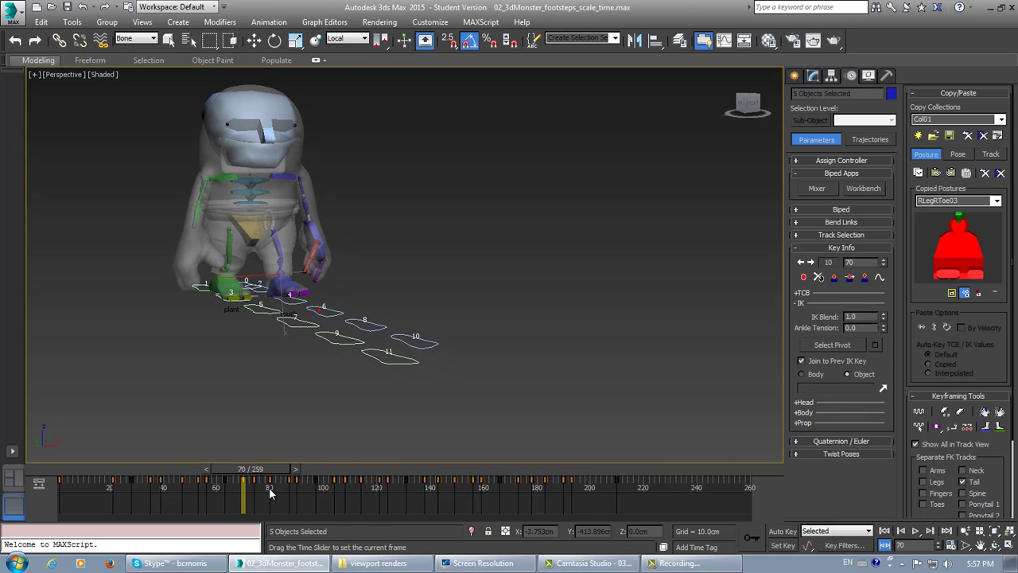
# Step: Examine the monster's feet up close from the side against their footsteps at frame 70
pyautogui.keyDown('alt'); pyautogui.moveTo(288, 451); pyautogui.dragTo(374, 421, button='middle'); pyautogui.keyUp('alt')
pyautogui.moveTo(315, 347); pyautogui.dragTo(359, 377, button='middle')
pyautogui.scroll(7, 359, 377)
pyautogui.moveTo(278, 328); pyautogui.dragTo(409, 395, button='middle')
pyautogui.keyDown('alt'); pyautogui.moveTo(342, 337); pyautogui.dragTo(353, 358, button='middle'); pyautogui.keyUp('alt')
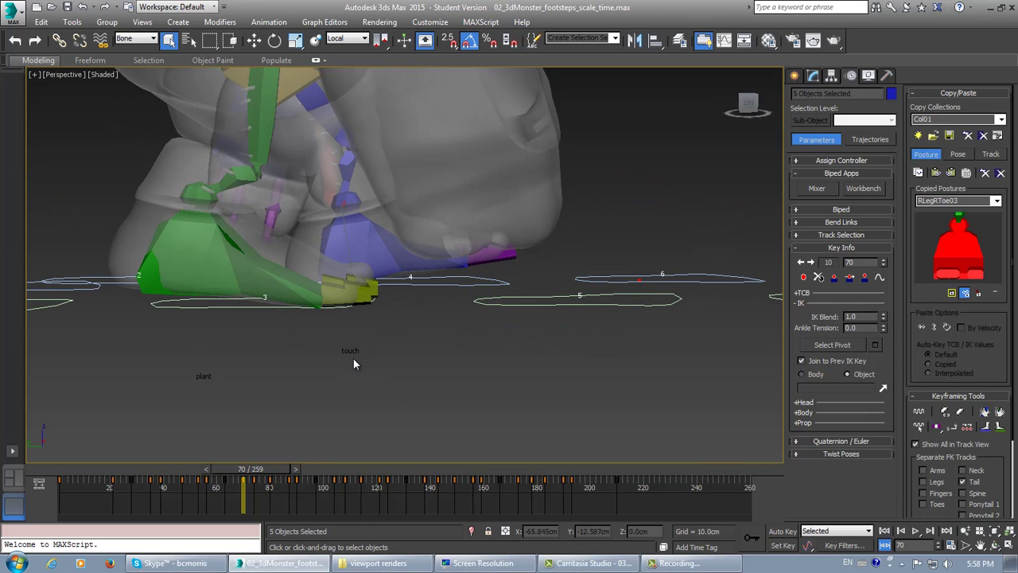
# Step: Scrub the animation back to frame 1 and frame the monster with its upcoming footsteps in the perspective view
pyautogui.moveTo(245, 471); pyautogui.dragTo(60, 485)
pyautogui.press('q')
pyautogui.keyDown('alt'); pyautogui.moveTo(358, 398); pyautogui.dragTo(395, 395, button='middle'); pyautogui.keyUp('alt')
pyautogui.scroll(-10, 393, 390)
pyautogui.scroll(-5, 424, 390)
pyautogui.scroll(3, 431, 393)
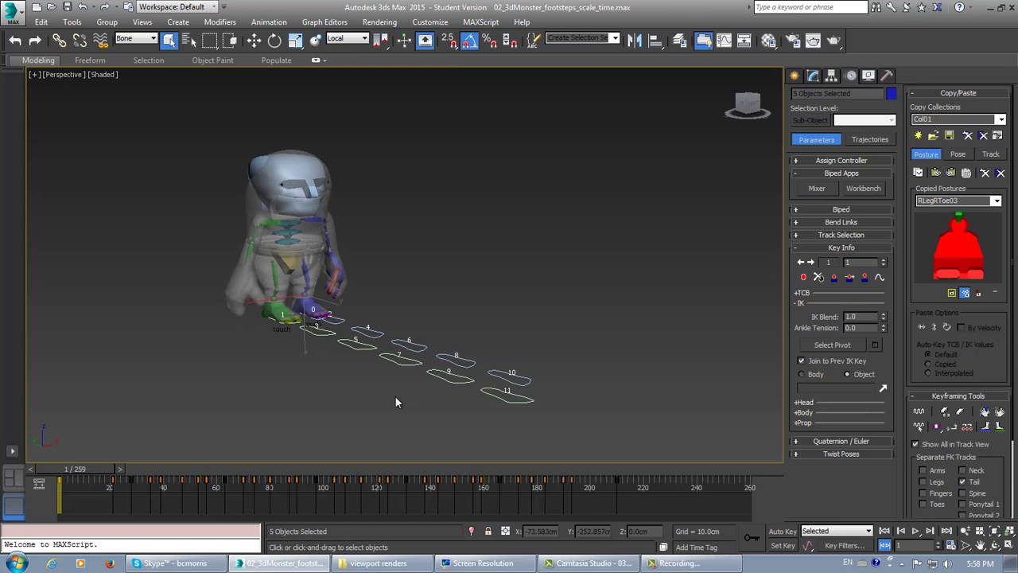
pyautogui.moveTo(78, 472); pyautogui.dragTo(39, 507)
pyautogui.scroll(4, 483, 317)
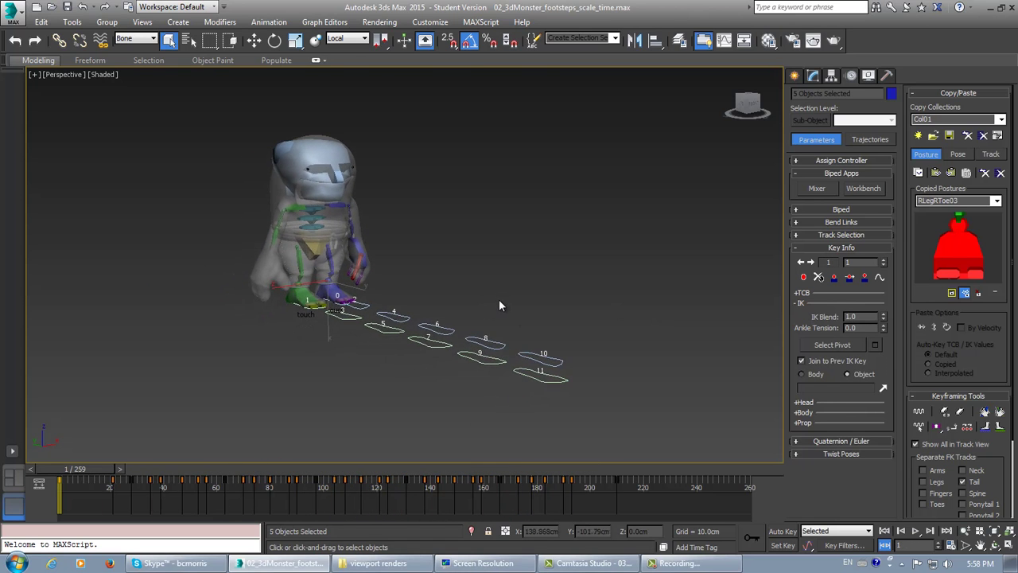
pyautogui.scroll(-5, 499, 317)
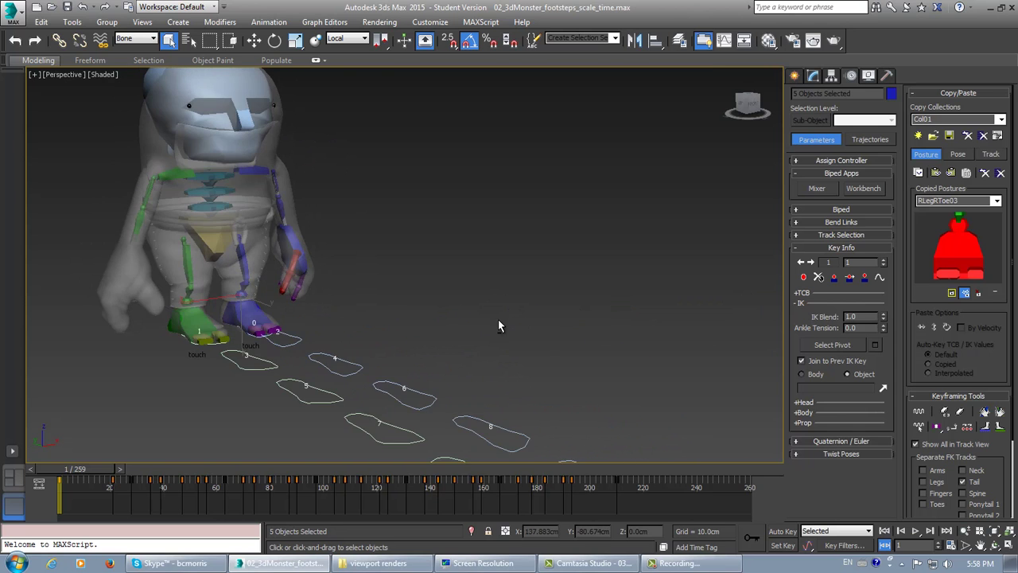
pyautogui.scroll(4, 474, 323)
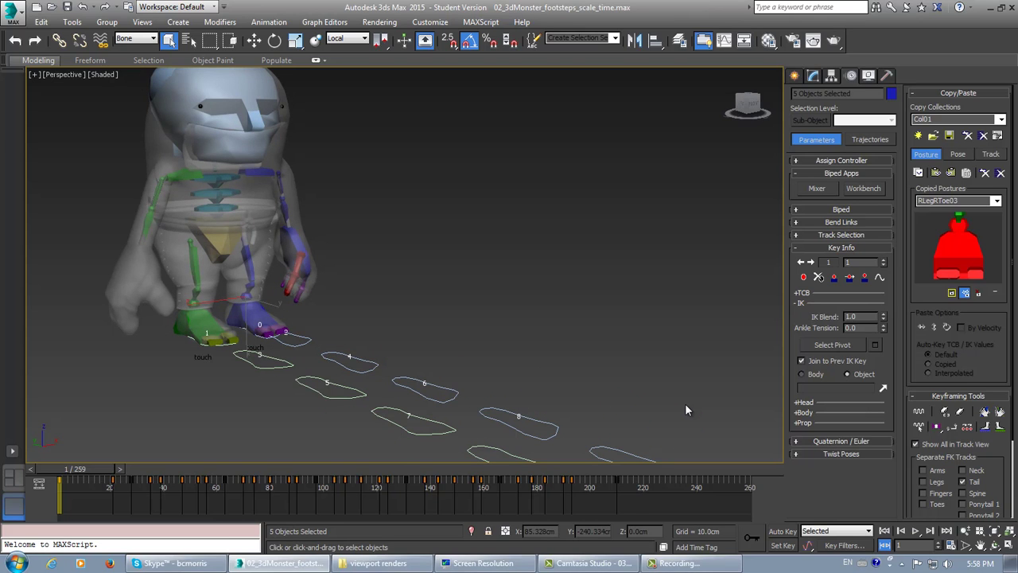
# Step: Save the scene as a new file named 03_3dMonster_footRoll.max in the recording worker folder
pyautogui.click(18, 14)
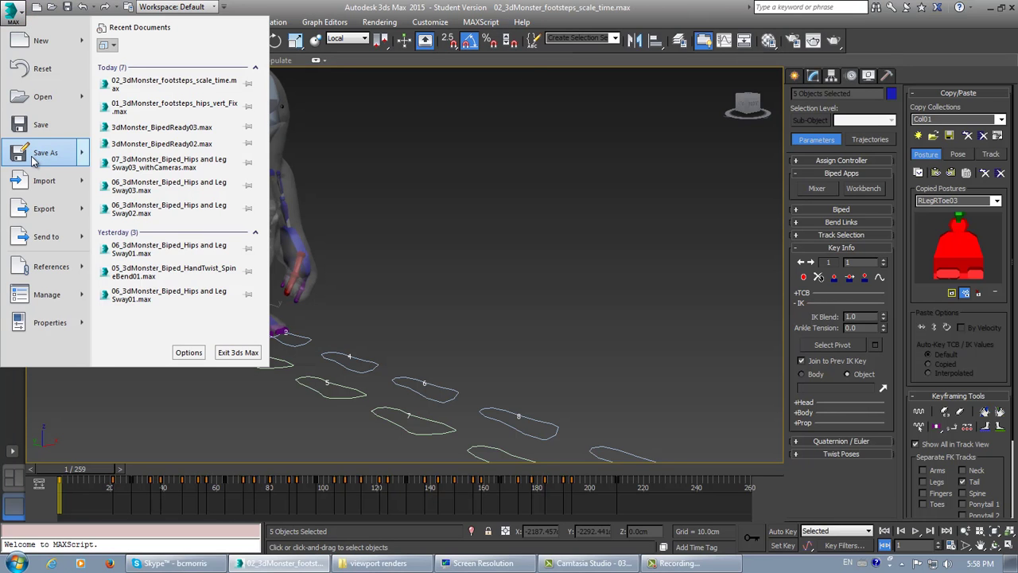
pyautogui.moveTo(76, 152)
pyautogui.click(168, 56)
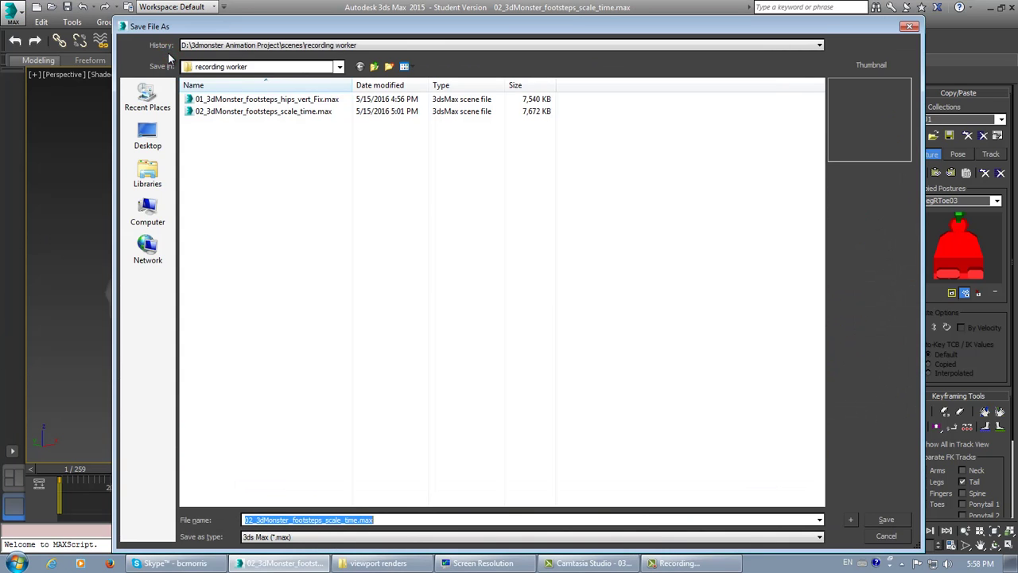
pyautogui.click(287, 112)
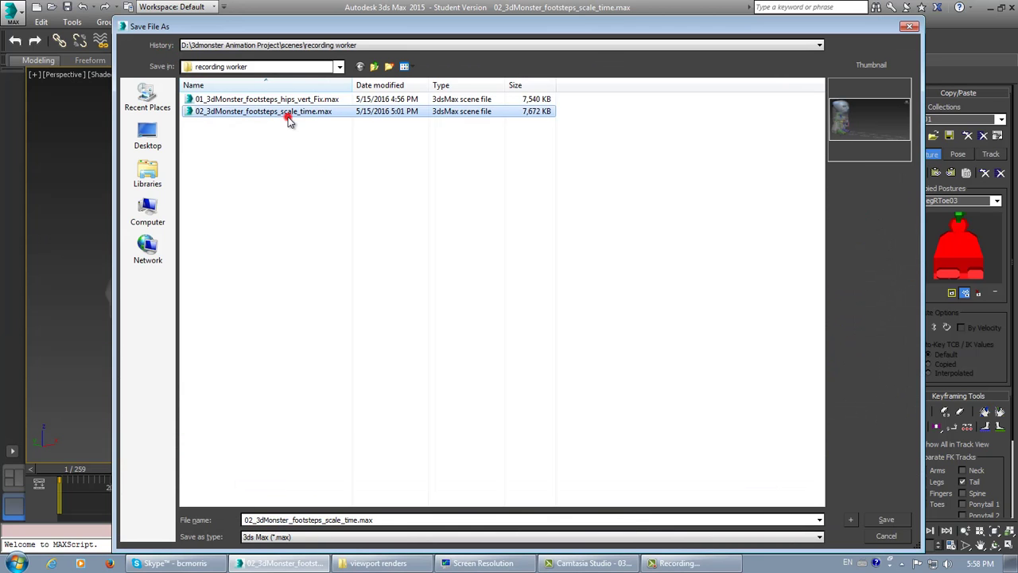
pyautogui.click(247, 518)
pyautogui.click(249, 519)
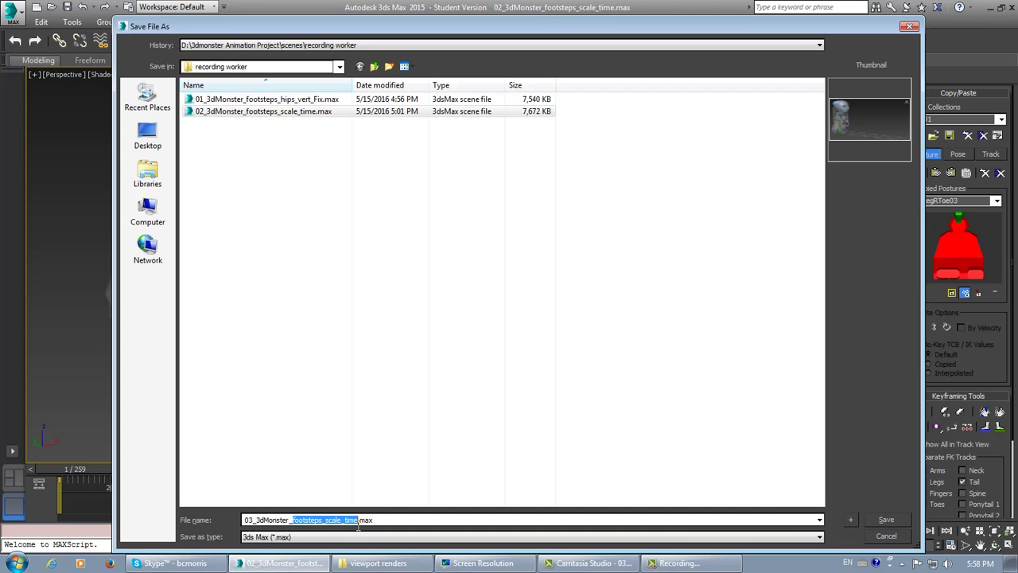
pyautogui.write('f')
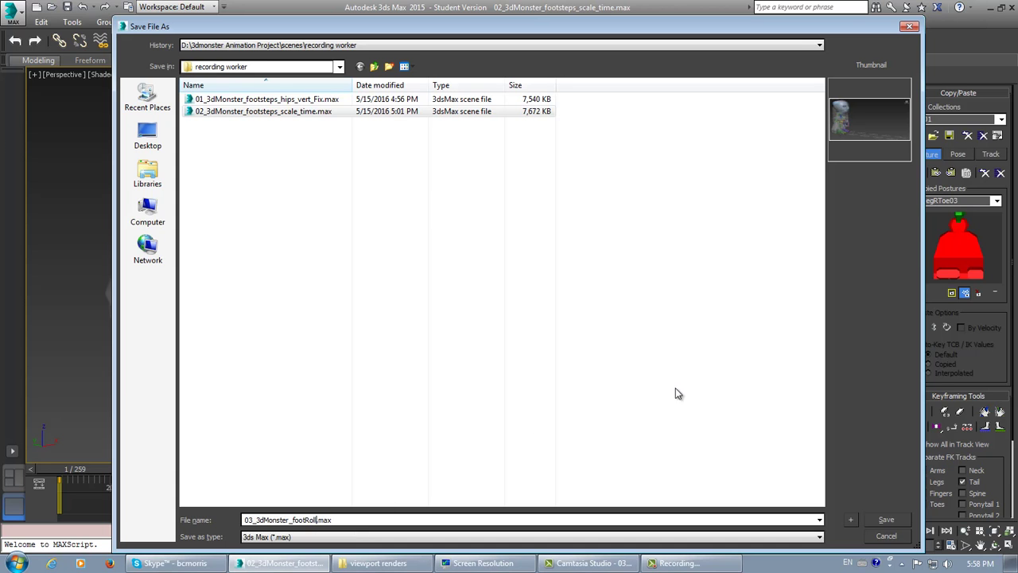
pyautogui.click(886, 519)
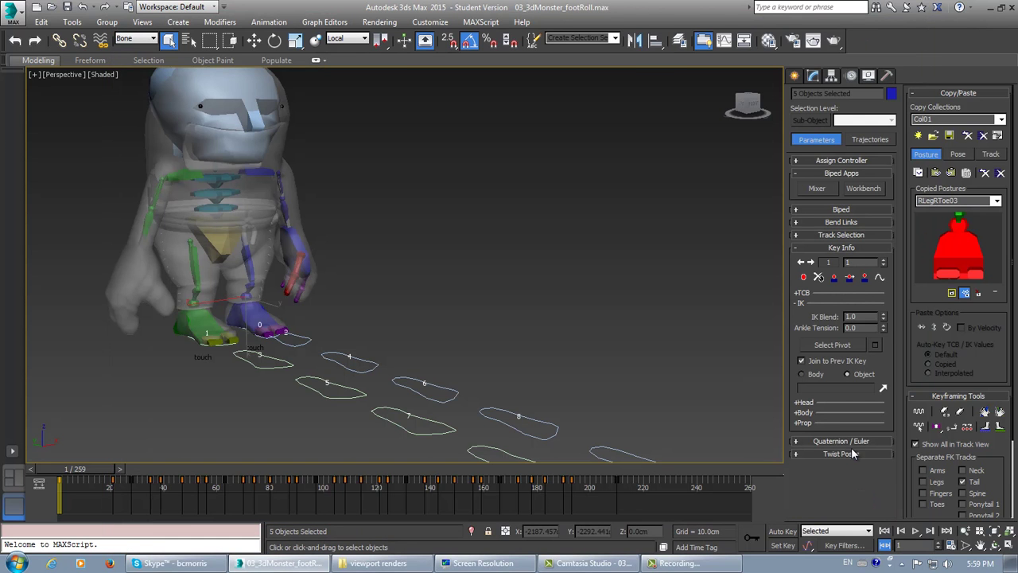